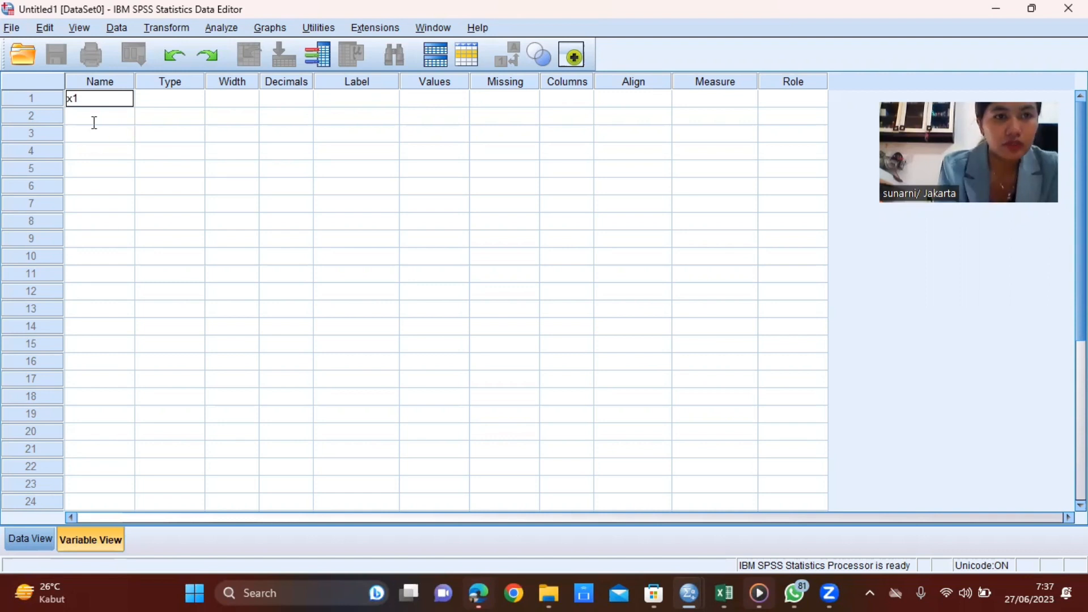
- Add two variables named x2 and x3 in the rows below x1 in the variable definitions
left_click(94, 122)
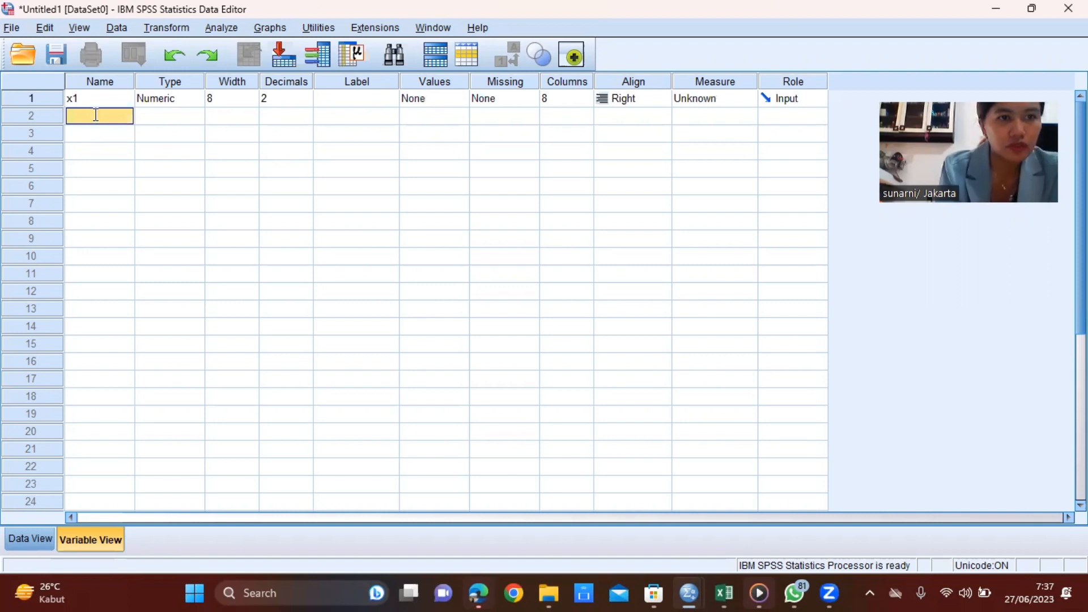
type("x2x")
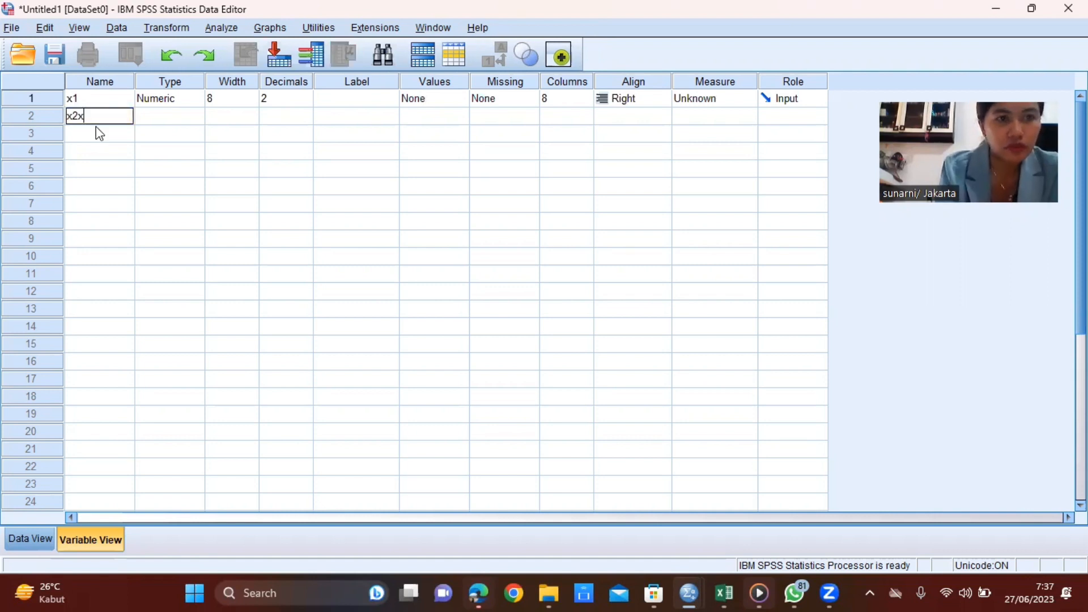
key("BackSpace")
key("Return")
type("x3")
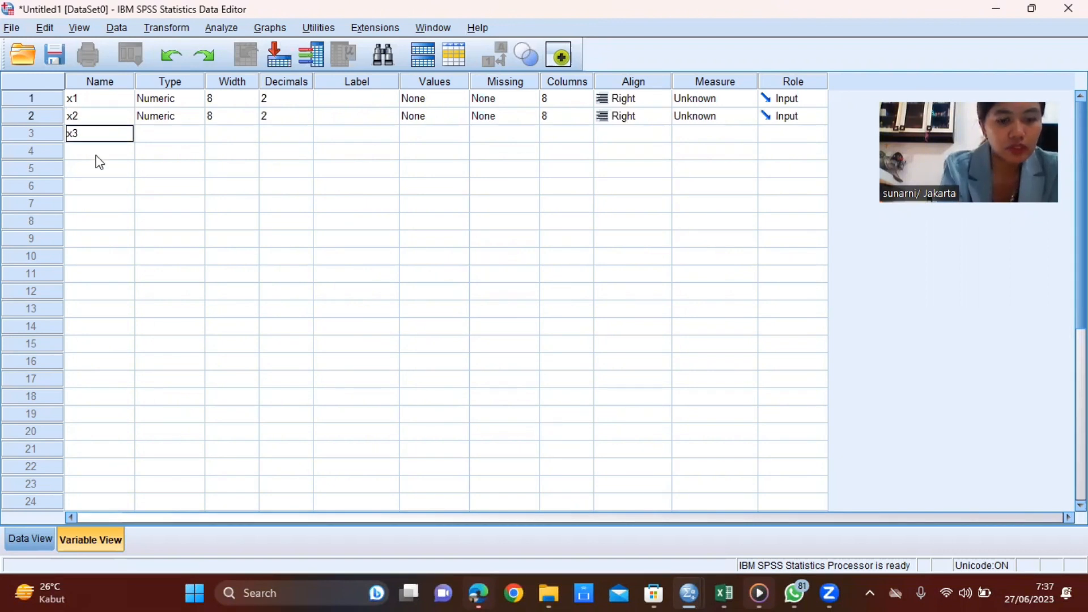
type("x")
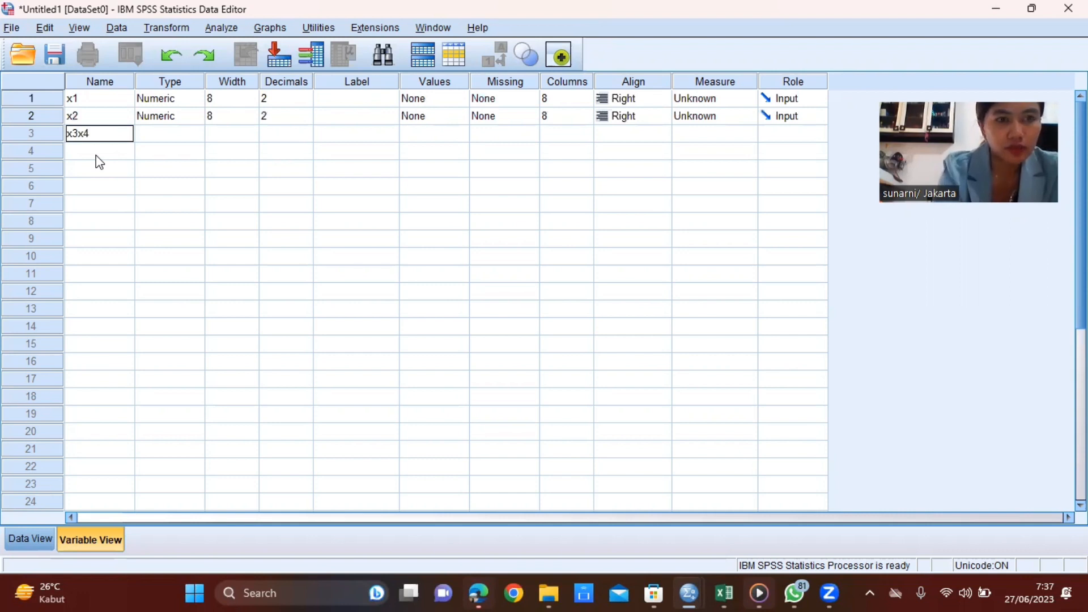
key("BackSpace")
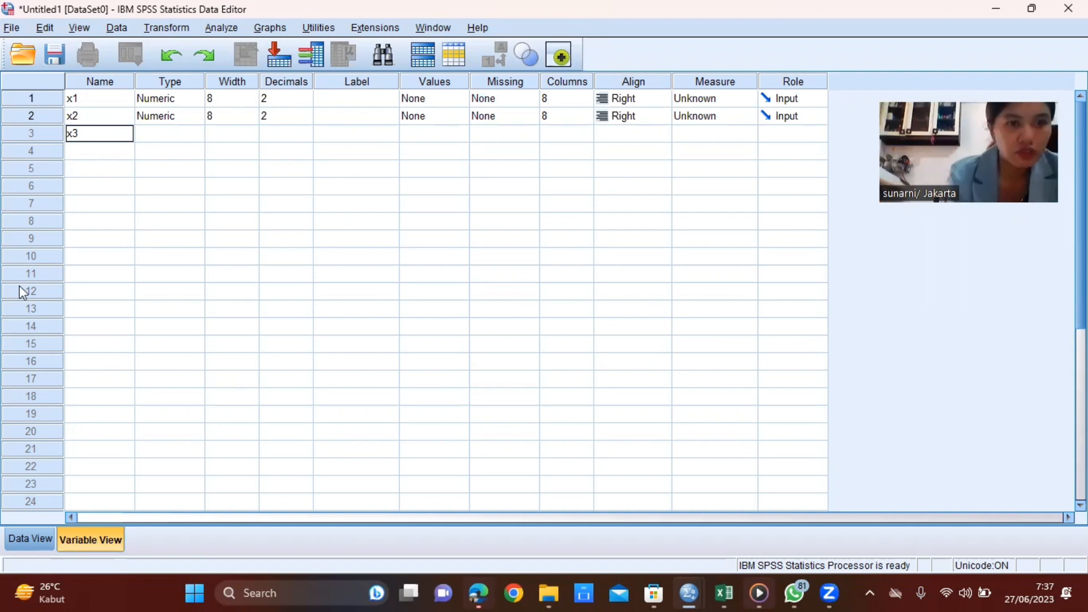
key("Return")
- Add the variables x4 and x5 in rows 4 and 5 of the variable list
type("x")
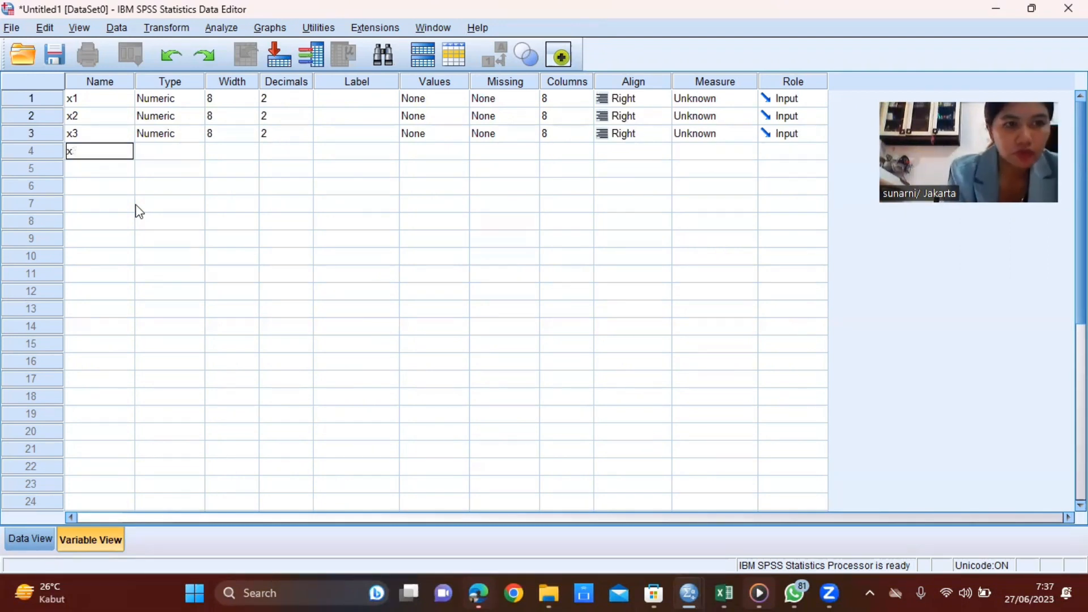
type("4")
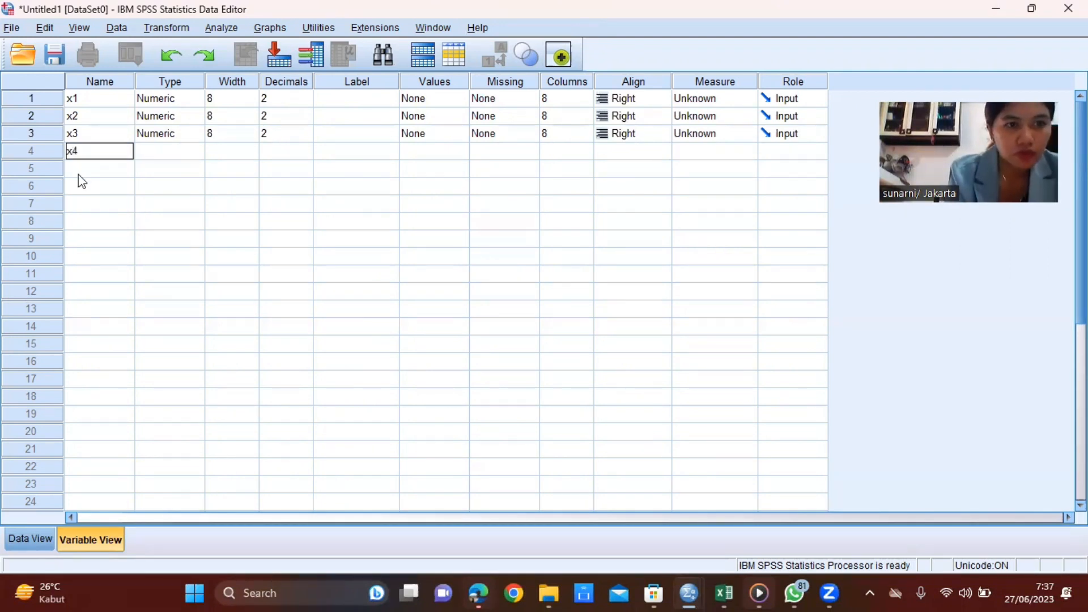
left_click(80, 170)
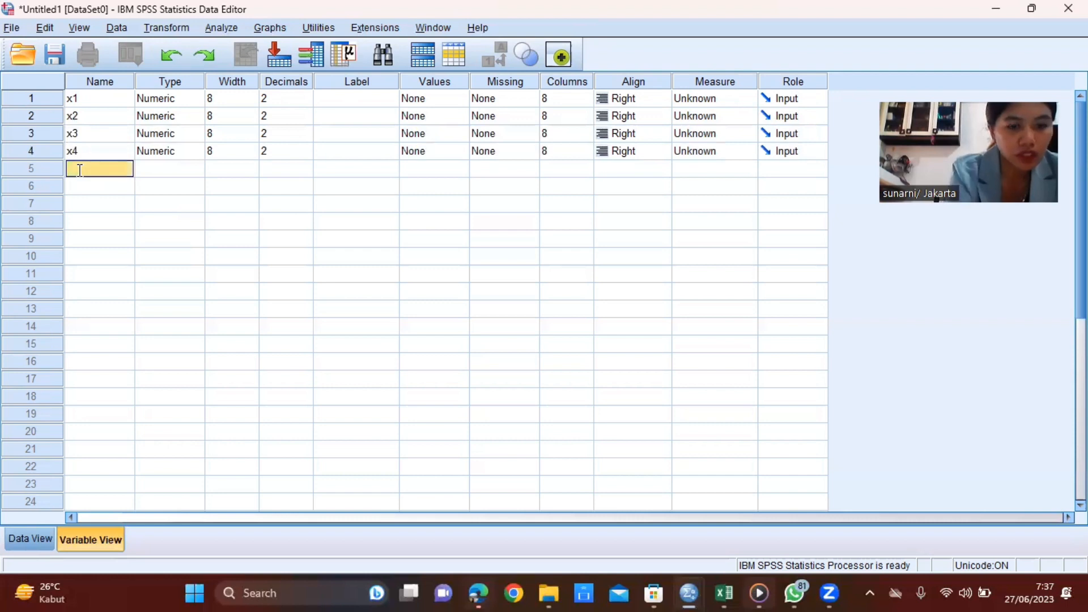
type("x5x6")
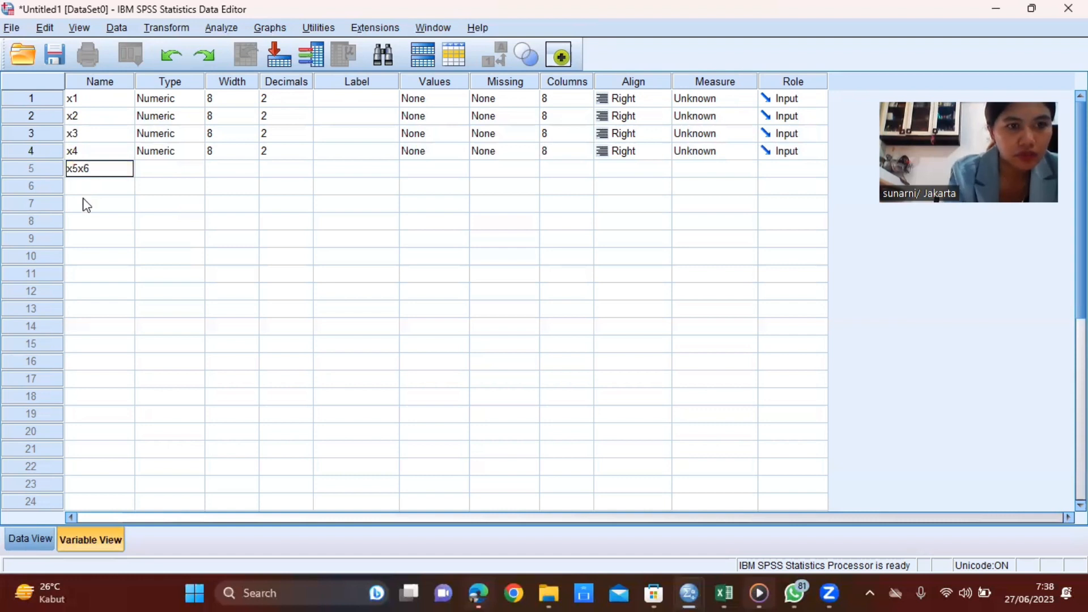
key("BackSpace")
key("BackSpace")
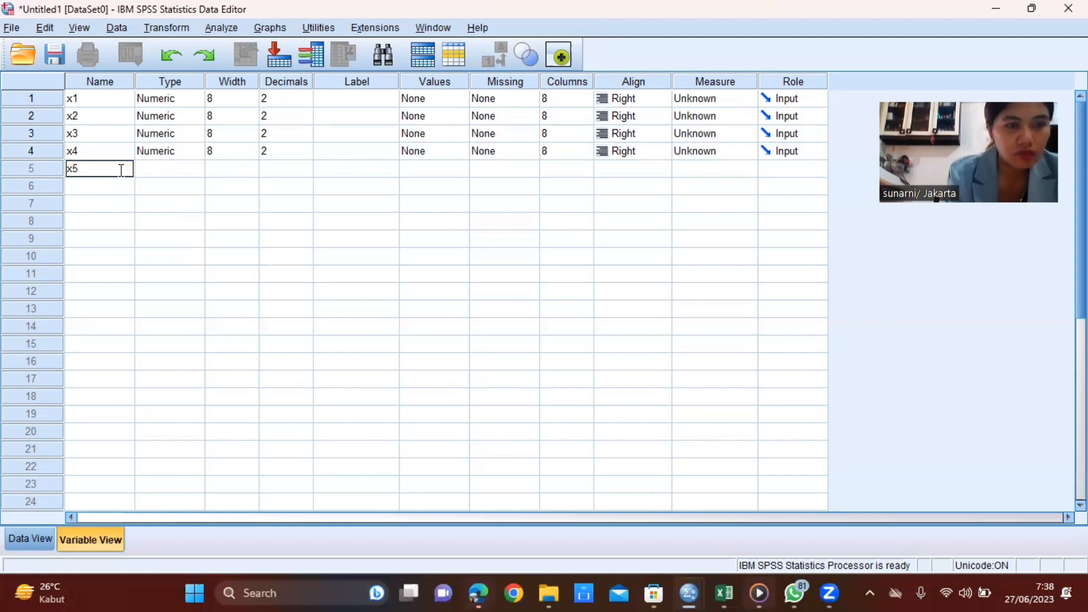
scroll(88, 145, "down", 1)
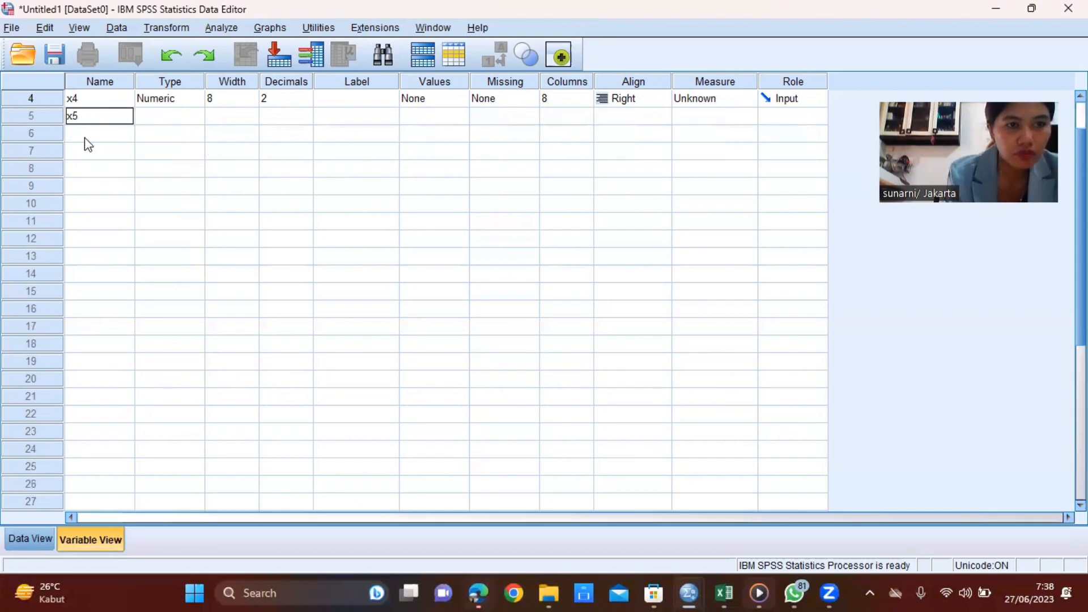
- Add the variables x6 and x7 in rows 6 and 7 of the variable list
left_click(84, 138)
type("x6")
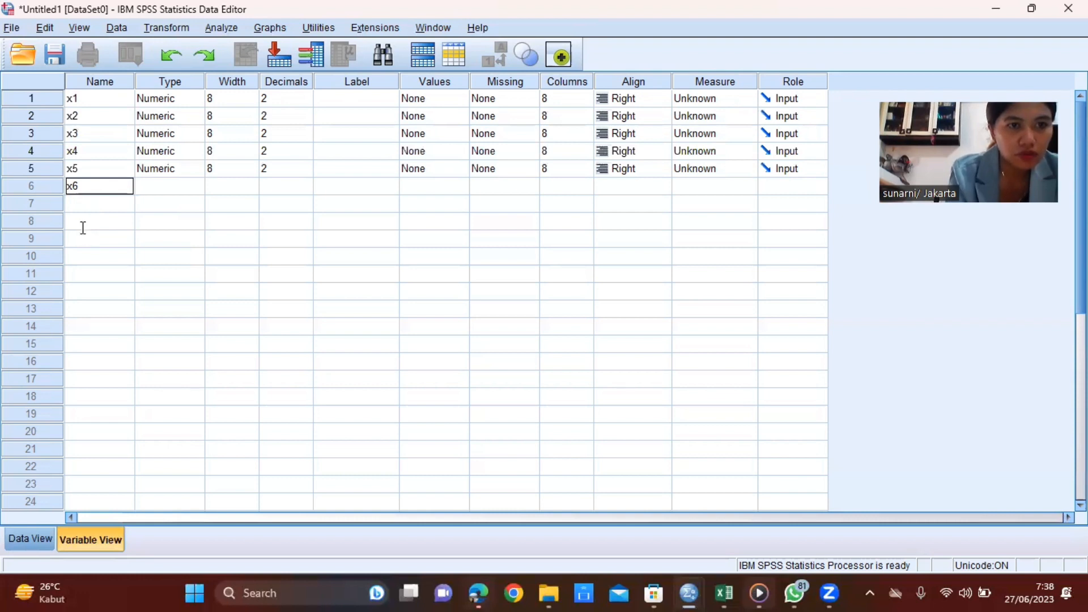
key("Return")
type("x7")
key("Return")
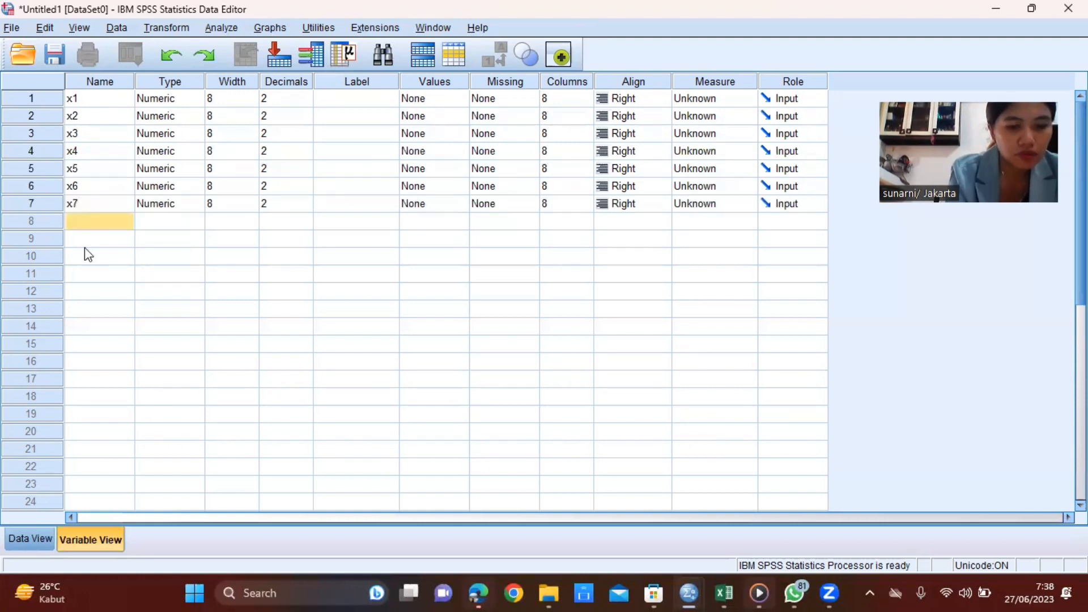
- Add the variables x8 and x9 in rows 8 and 9 of the variable list
type("x8")
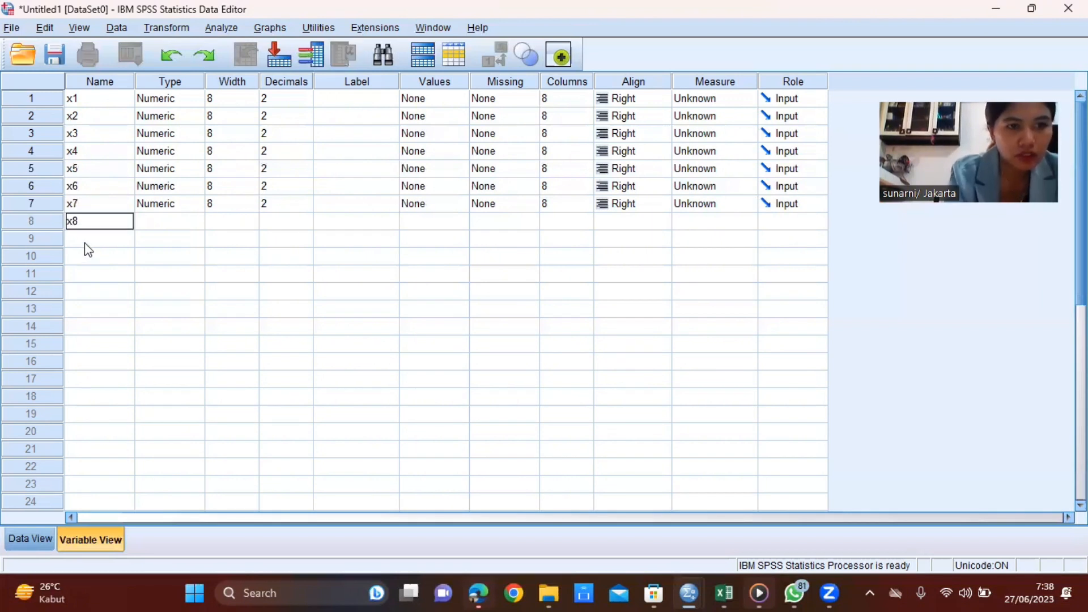
type("x")
key("BackSpace")
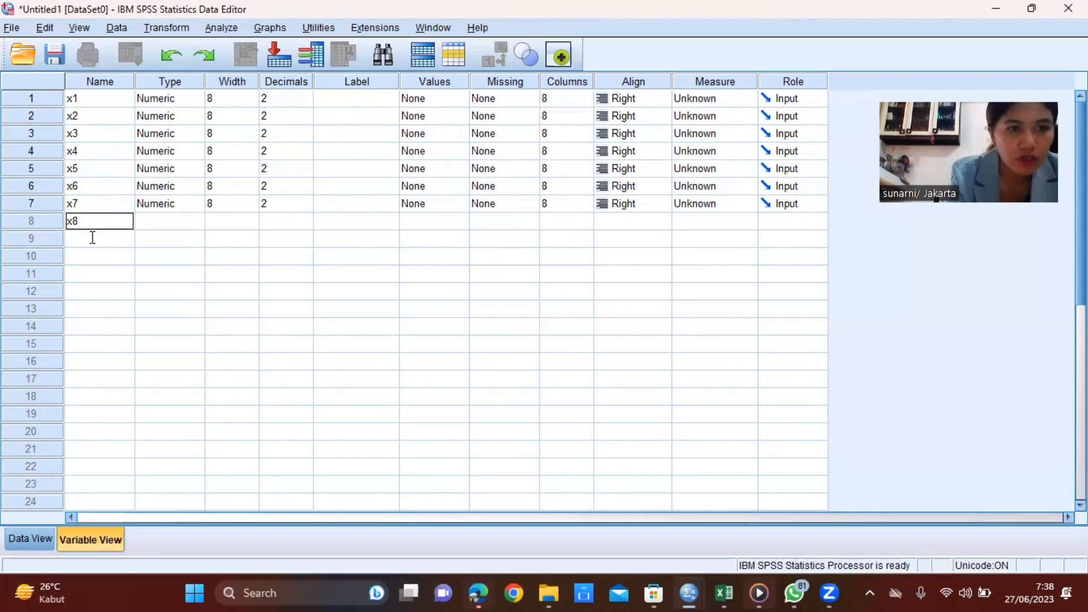
key("Return")
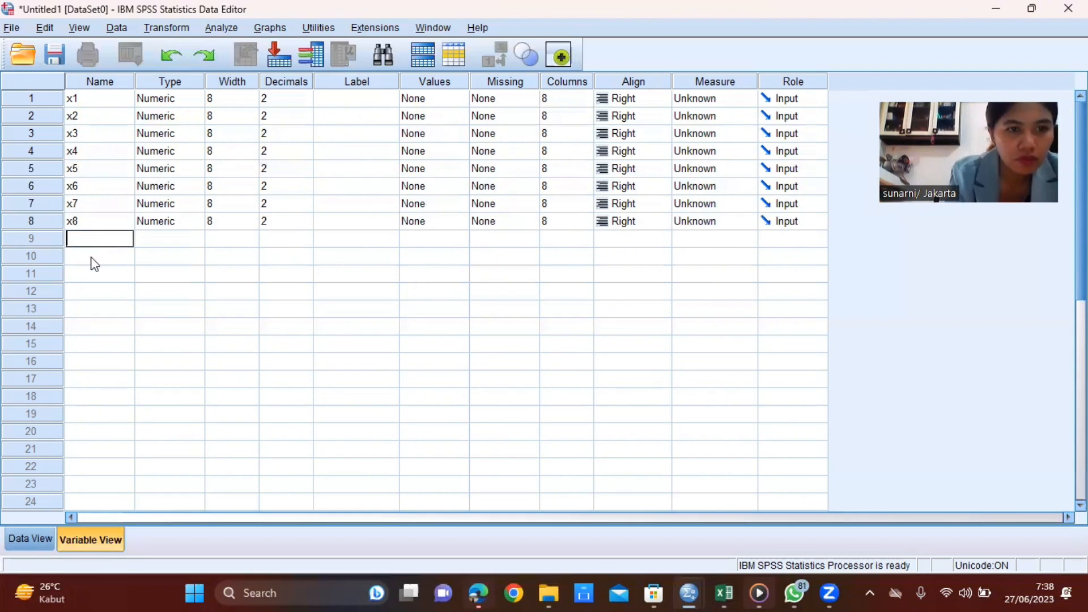
type("x9")
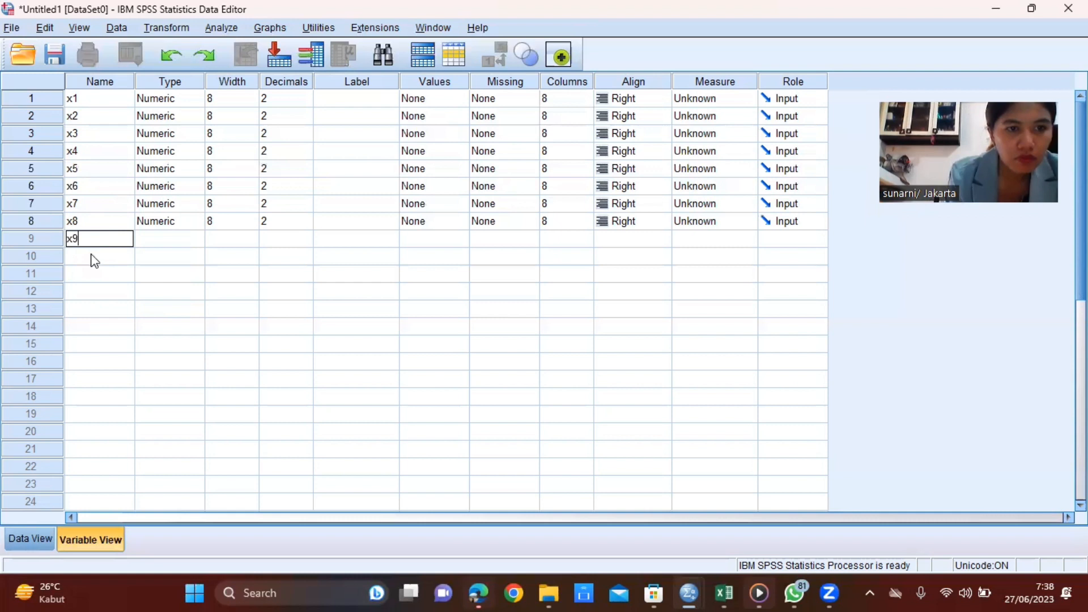
left_click(93, 255)
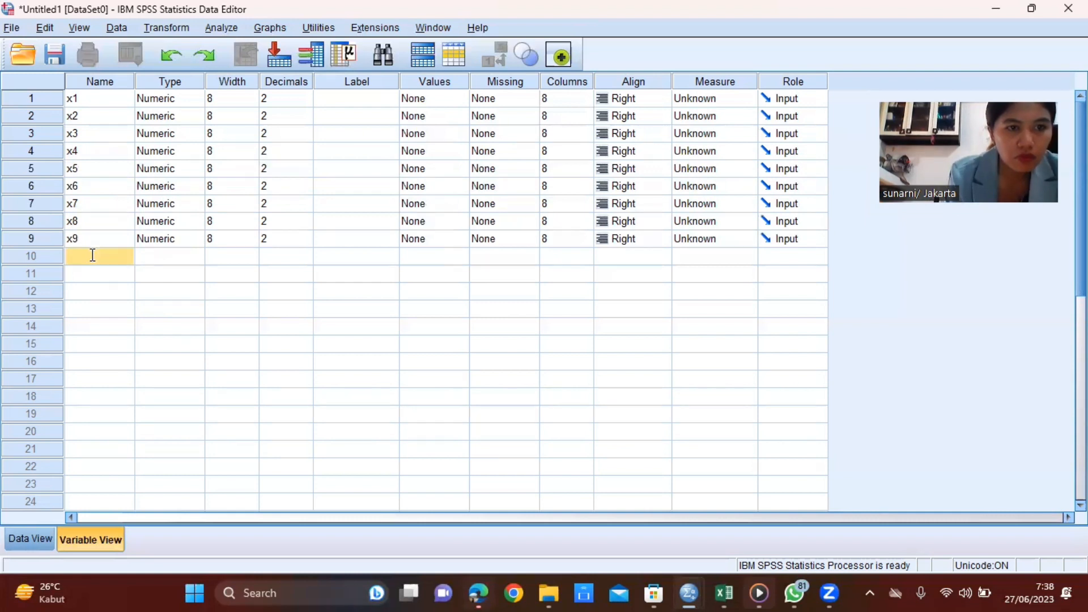
- Add the variable x10 in row 10 and a variable named total in row 11
type("x1")
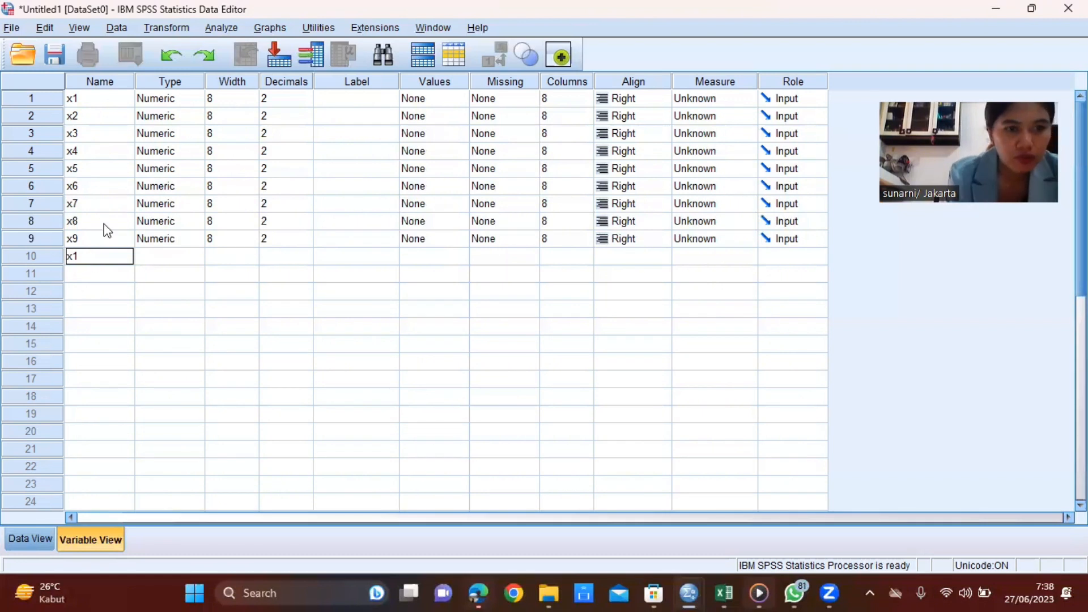
type("0")
scroll(103, 223, "down", 1)
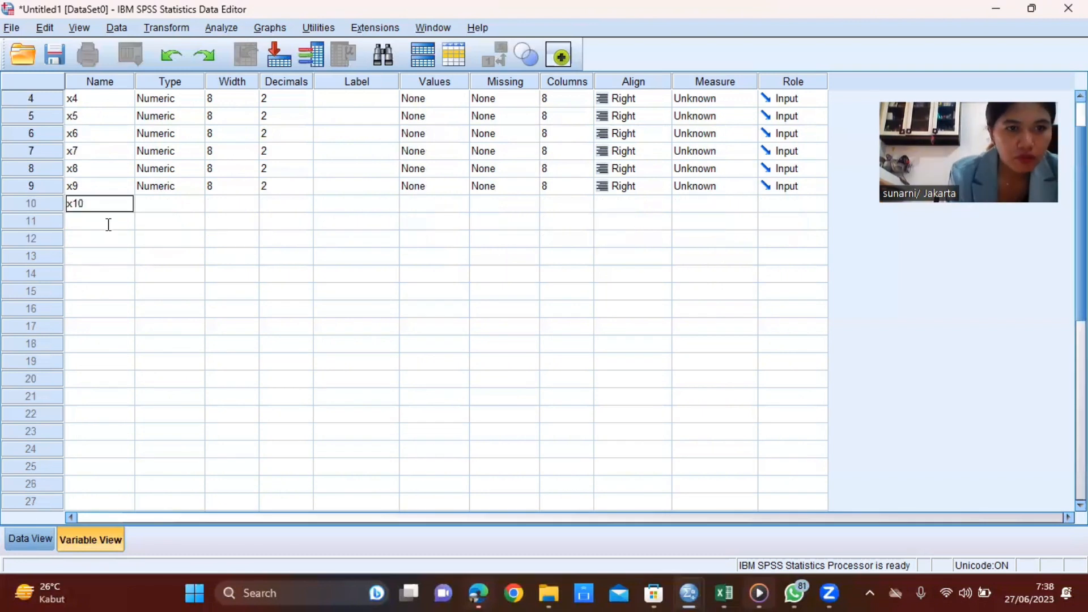
key("Return")
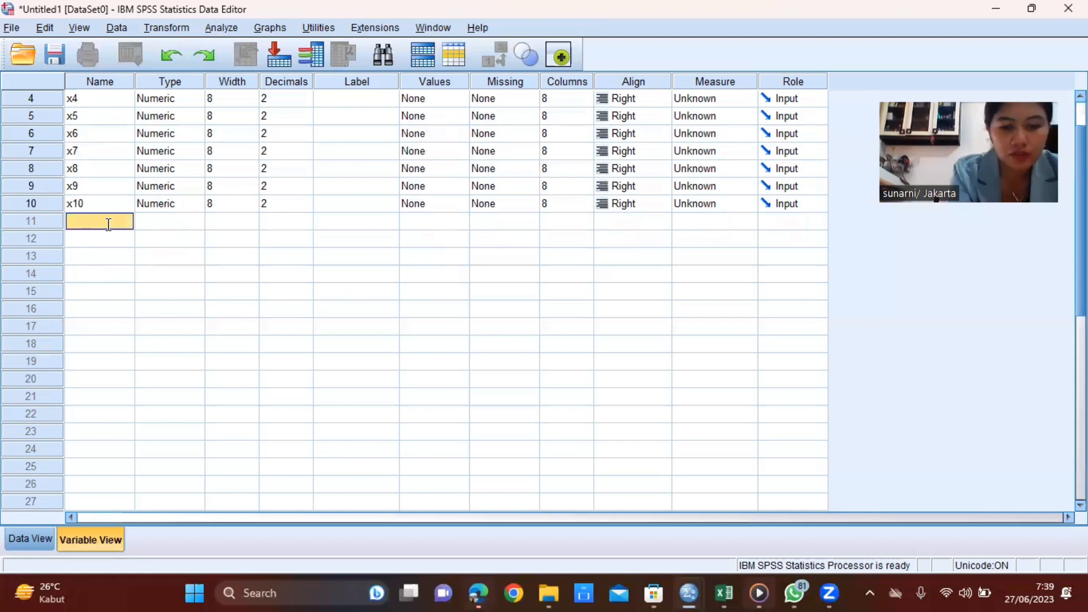
type("total")
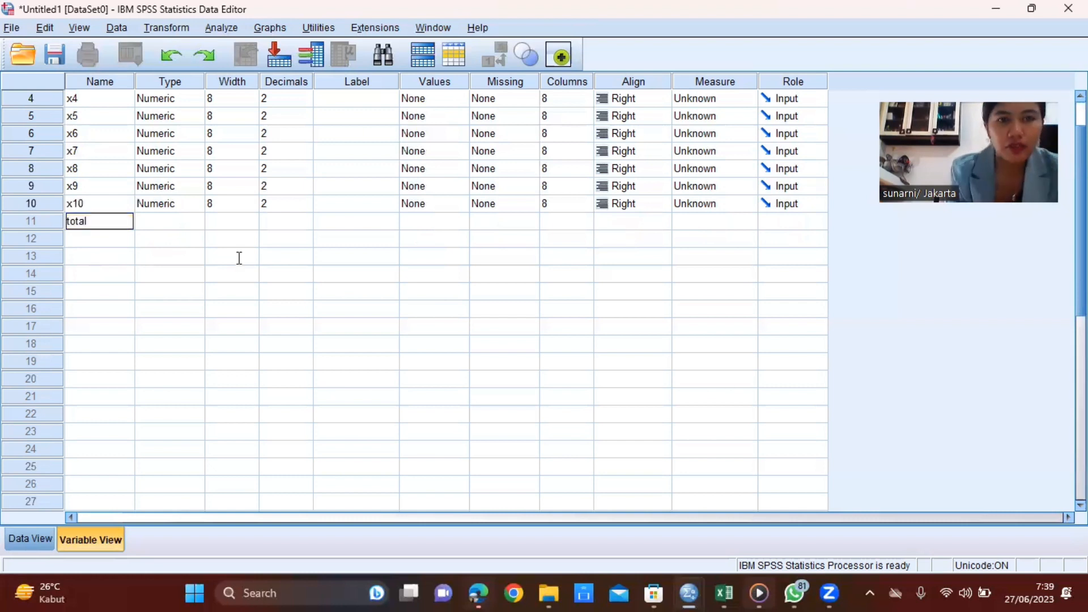
left_click(239, 258)
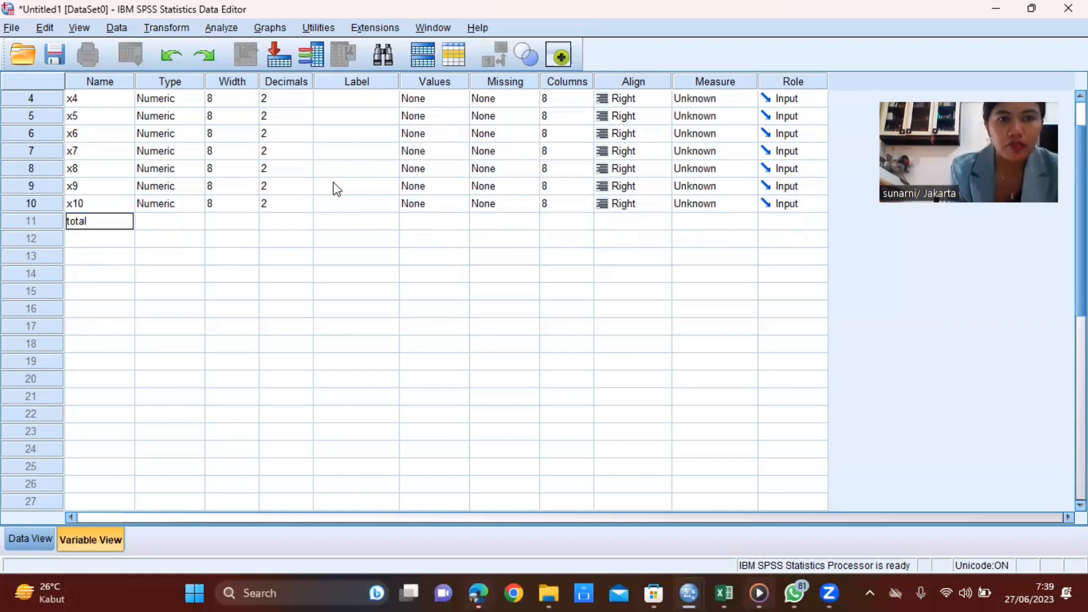
- Set the number of decimals to 0 for the variables x1, x2 and x3
scroll(301, 106, "up", 1)
left_click(302, 106)
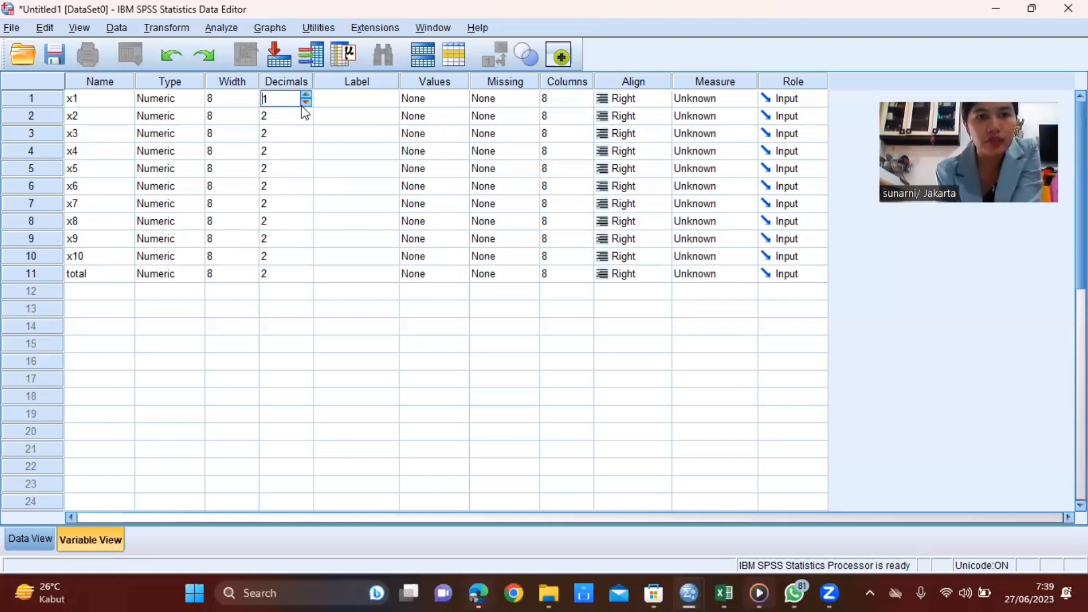
left_click(305, 103)
left_click(308, 120)
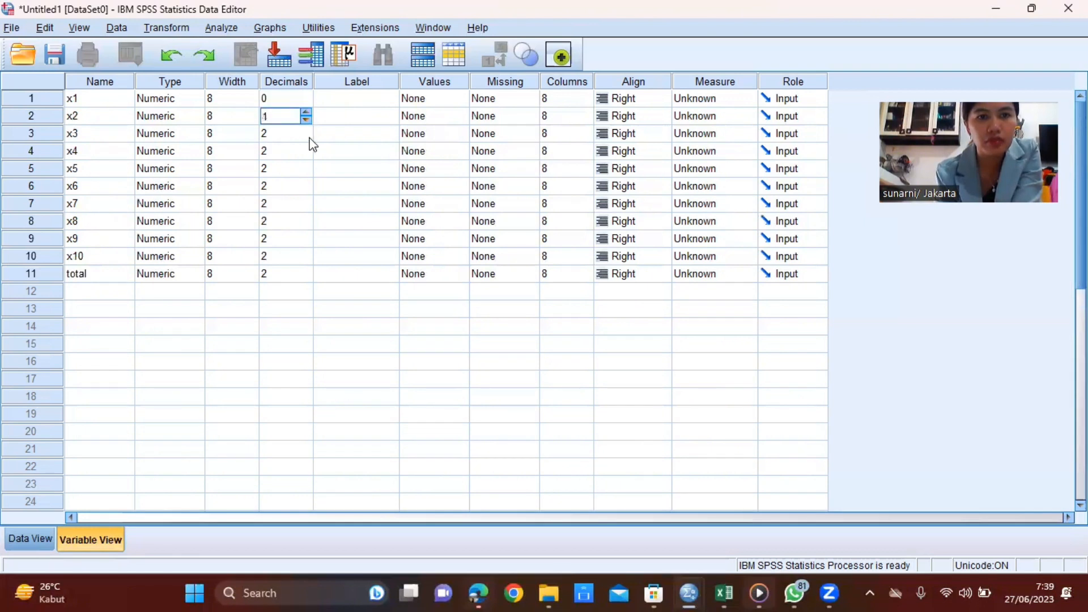
left_click(309, 138)
double_click(308, 139)
- Set the number of decimals to 0 for the variables x4 and x5
left_click(308, 154)
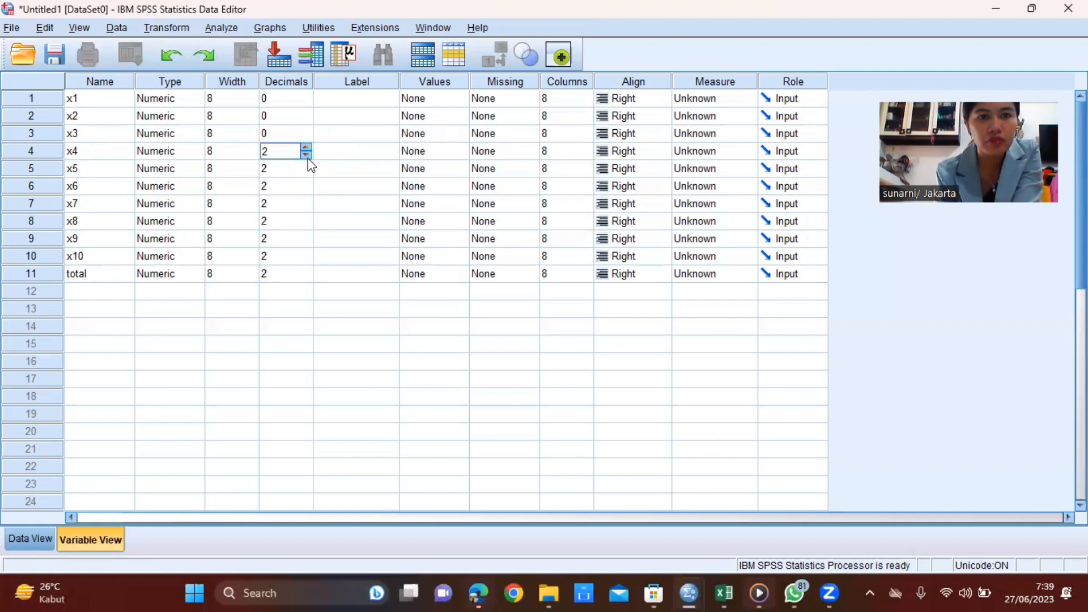
left_click(306, 155)
left_click(307, 171)
left_click(306, 174)
left_click(306, 174)
left_click(306, 175)
- Set the number of decimals to 0 for the variables x6 and x7
left_click(306, 187)
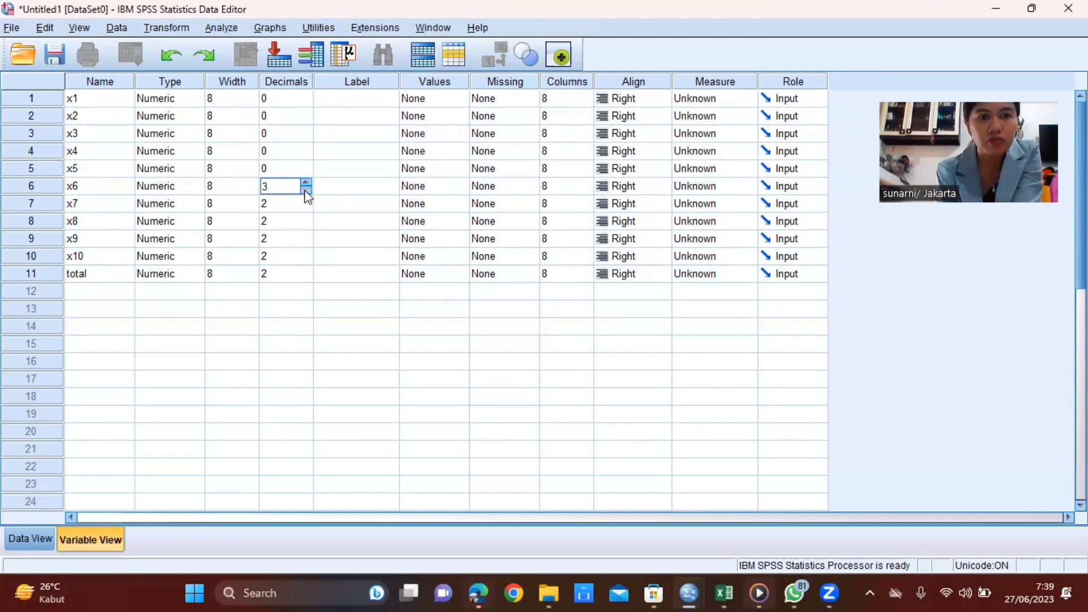
left_click(306, 191)
left_click(306, 192)
left_click(306, 191)
left_click(305, 204)
left_click(306, 209)
left_click(306, 209)
- Set the number of decimals to 0 for the variables x8 and x9
left_click(306, 224)
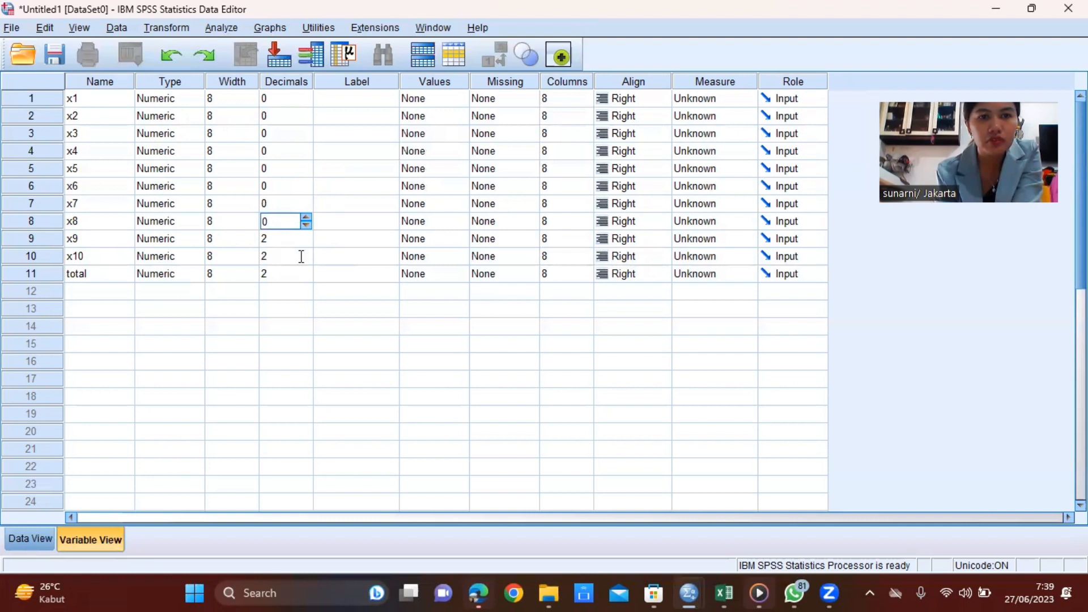
left_click(305, 242)
left_click(305, 242)
left_click(305, 242)
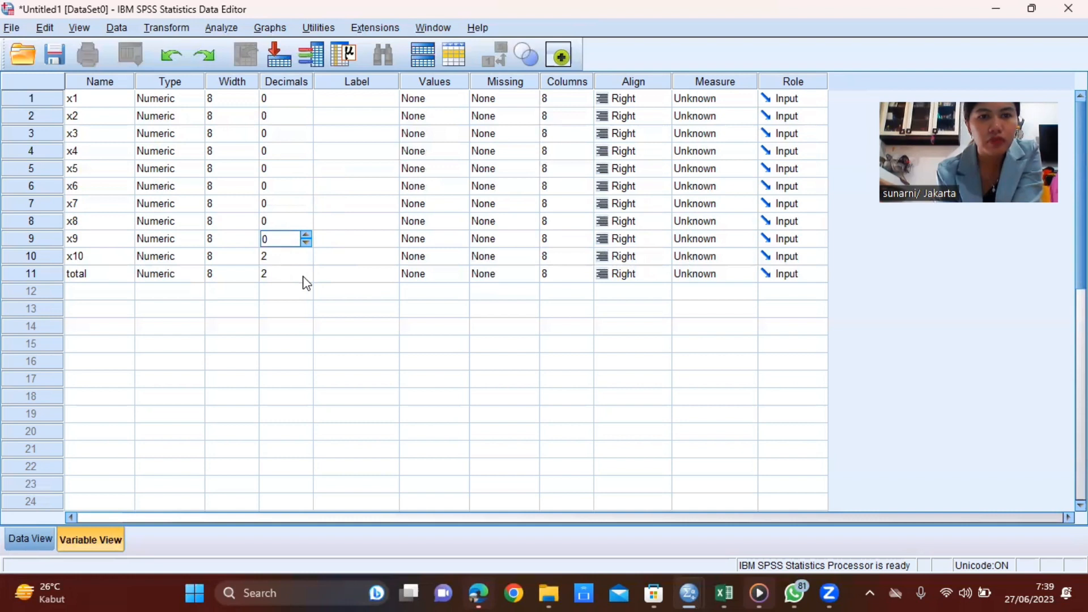
left_click(300, 260)
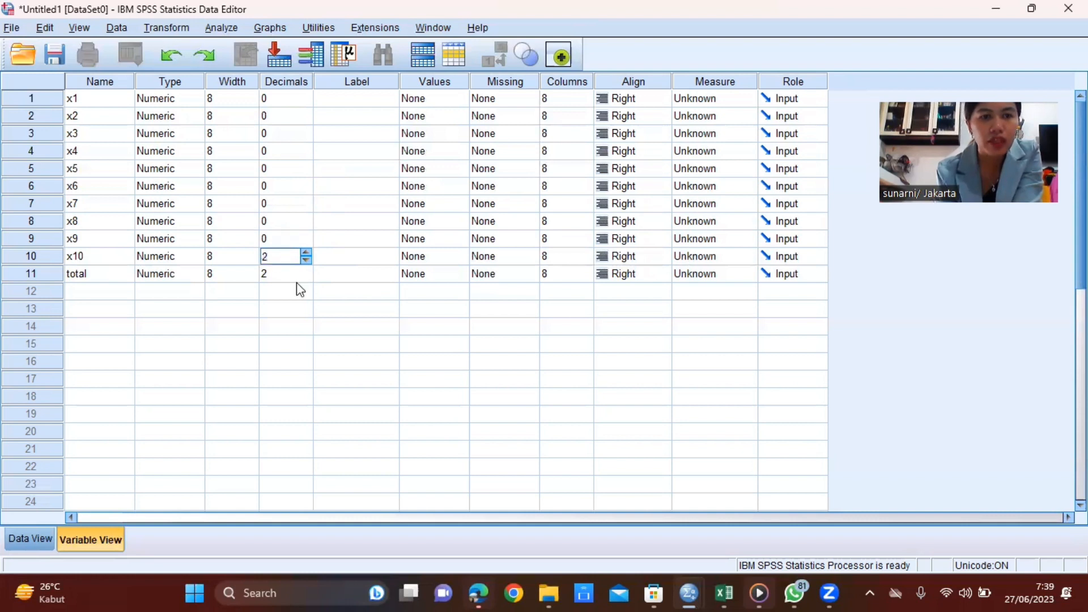
- Show the SPSS data grid, then switch to the Excel workbook and display the start of the response table on Sheet1
left_click(23, 542)
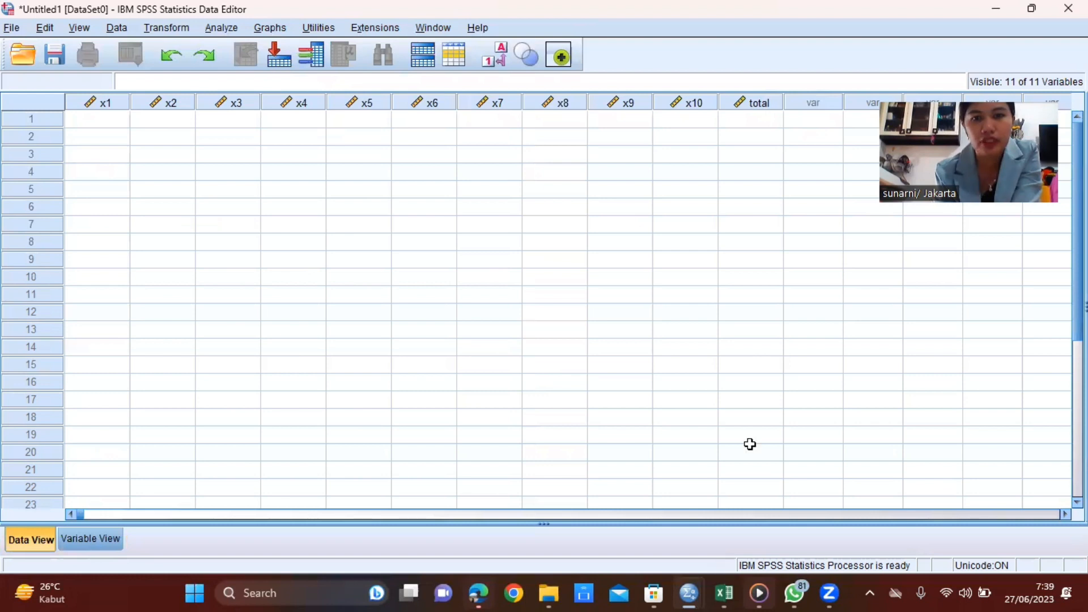
left_click(724, 594)
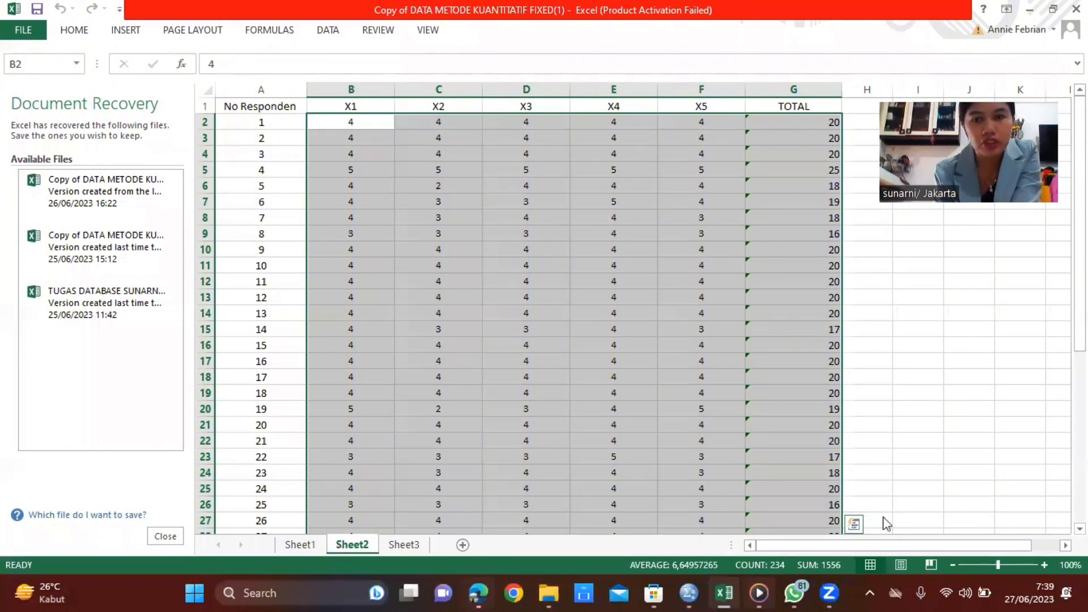
key("alt+Tab")
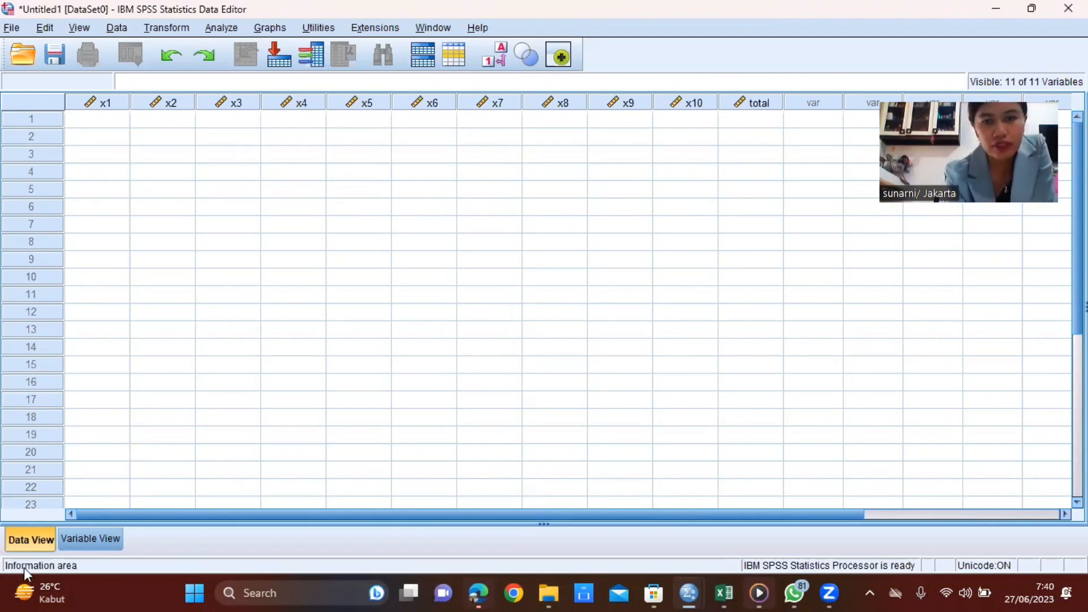
left_click(725, 594)
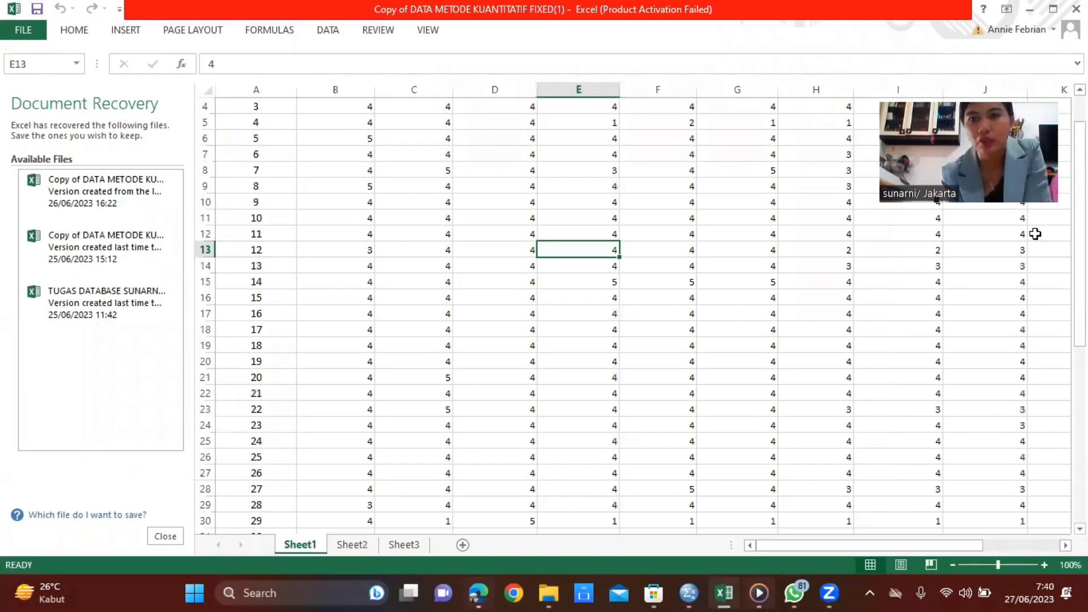
scroll(1029, 233, "up", 1)
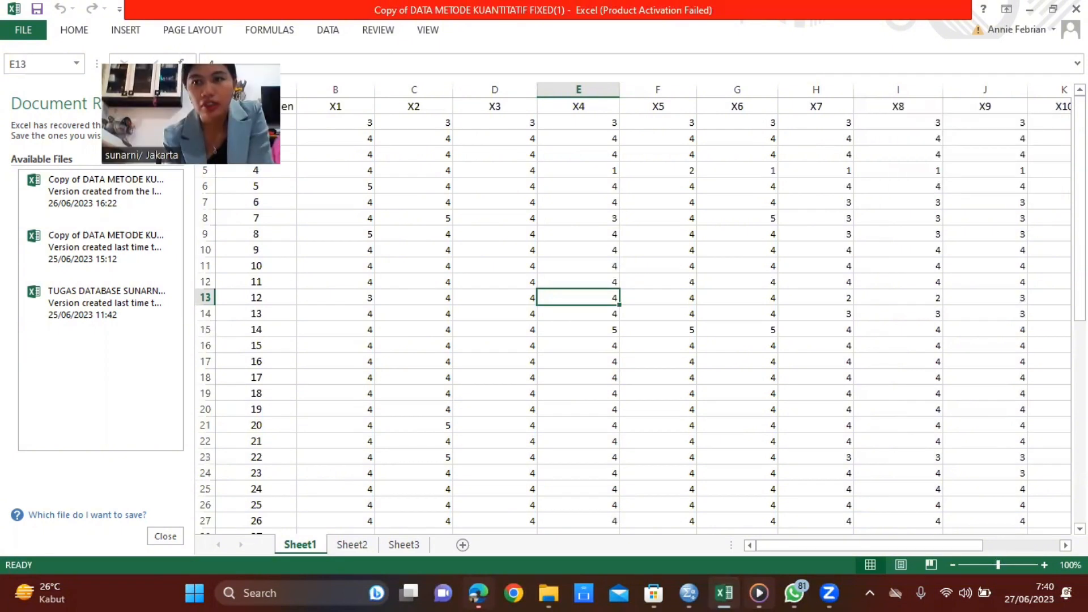
- Review the response table on Sheet1 down to the last respondent and across to the total column
scroll(634, 318, "down", 5)
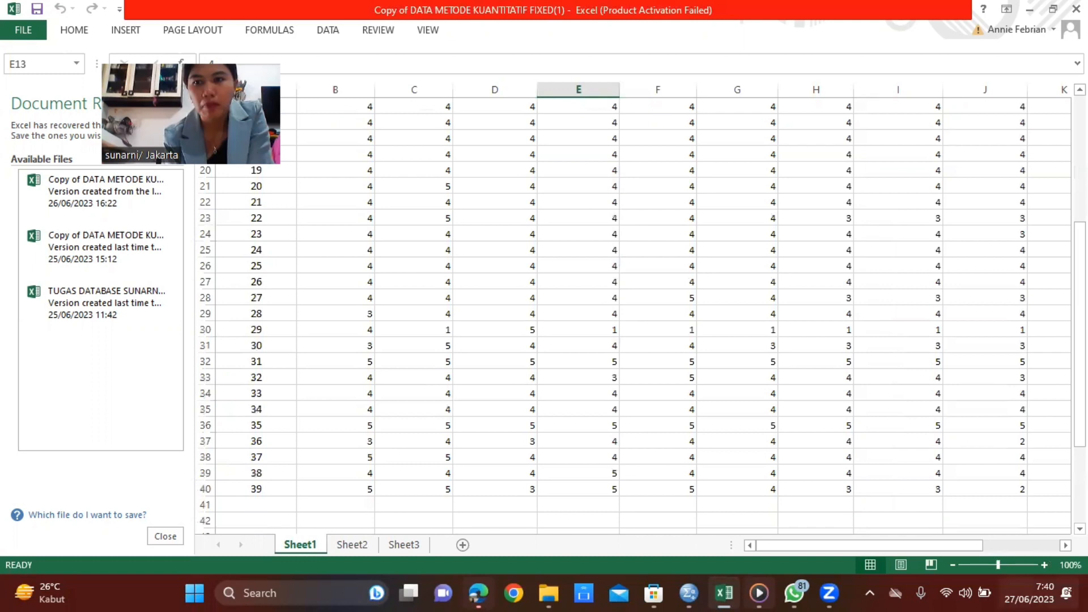
scroll(699, 423, "right", 3)
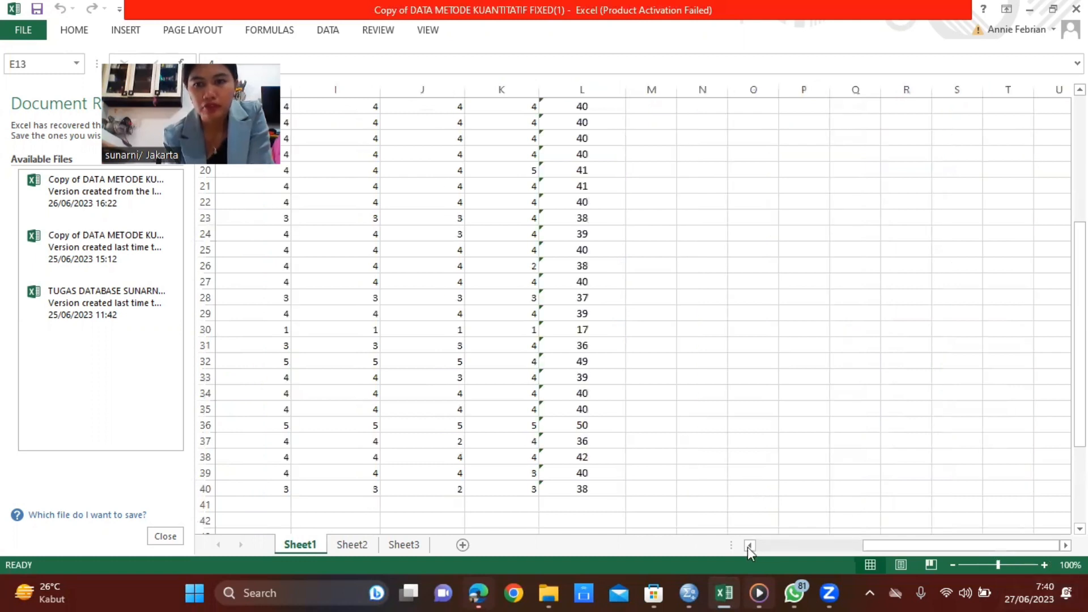
scroll(707, 447, "left", 3)
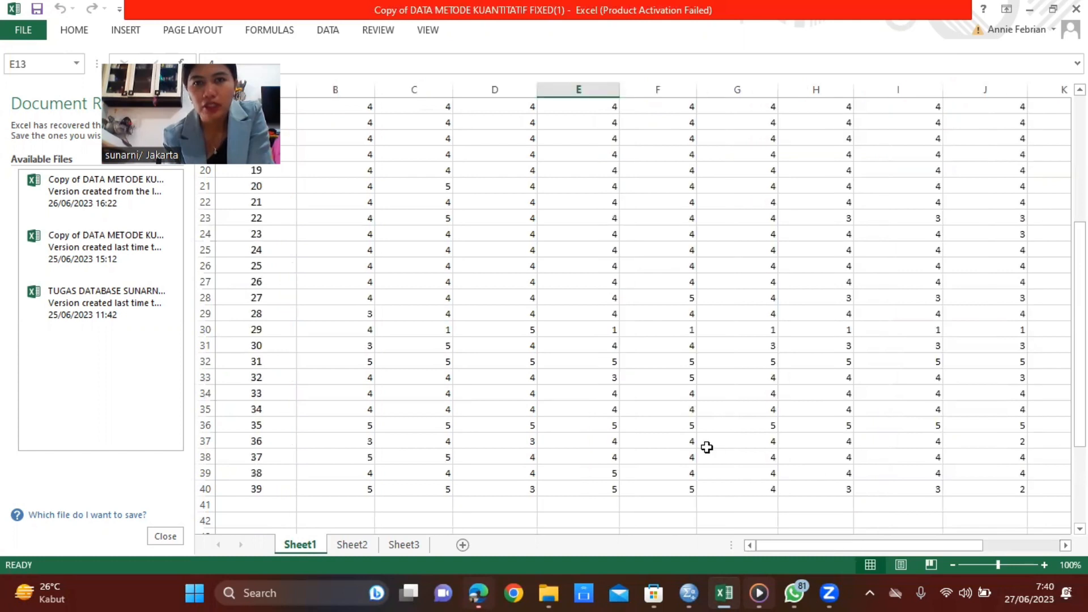
scroll(707, 447, "up", 5)
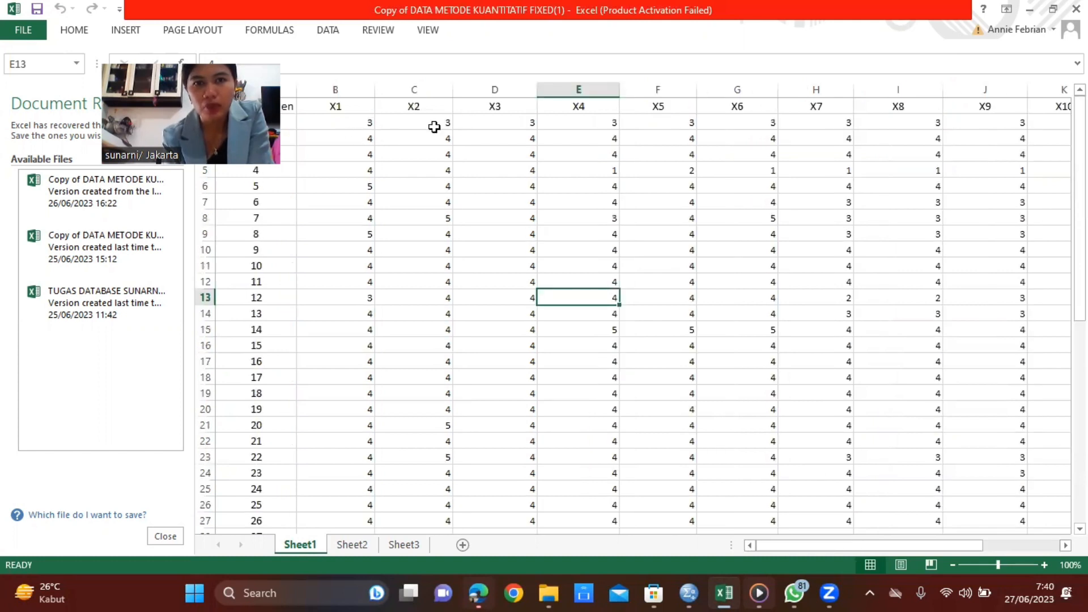
- Try to select all respondents' answers from X1 through the total column in order to copy them
left_click_drag(363, 123, 887, 198)
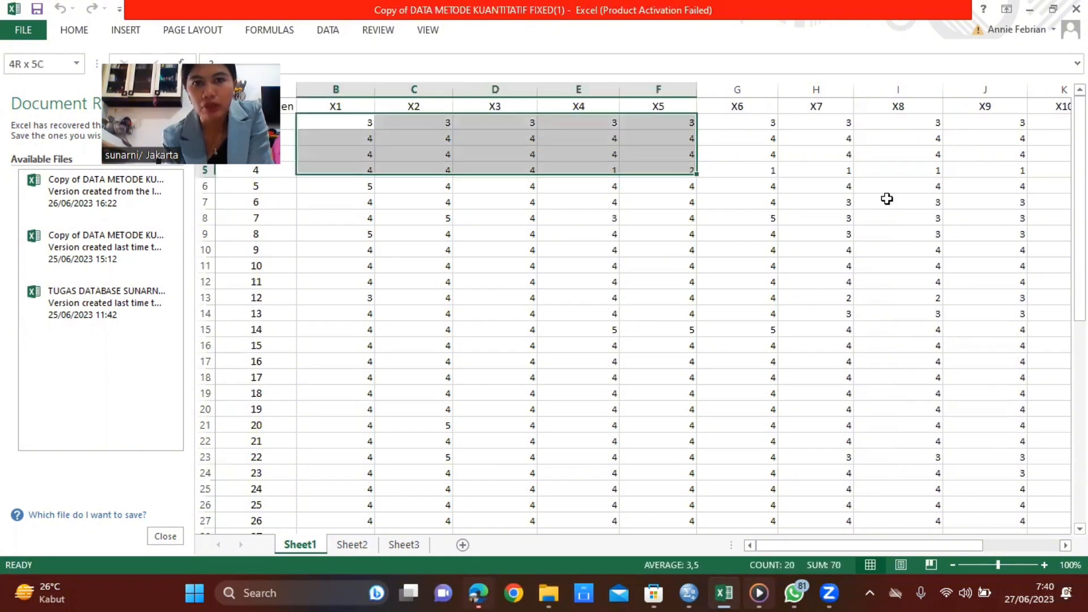
key("shift+Right")
key("shift+Right")
key("shift+Right")
key("shift+Right")
key("shift+Down")
key("shift+Down")
key("shift+Down")
key("shift+Down")
key("shift+Down")
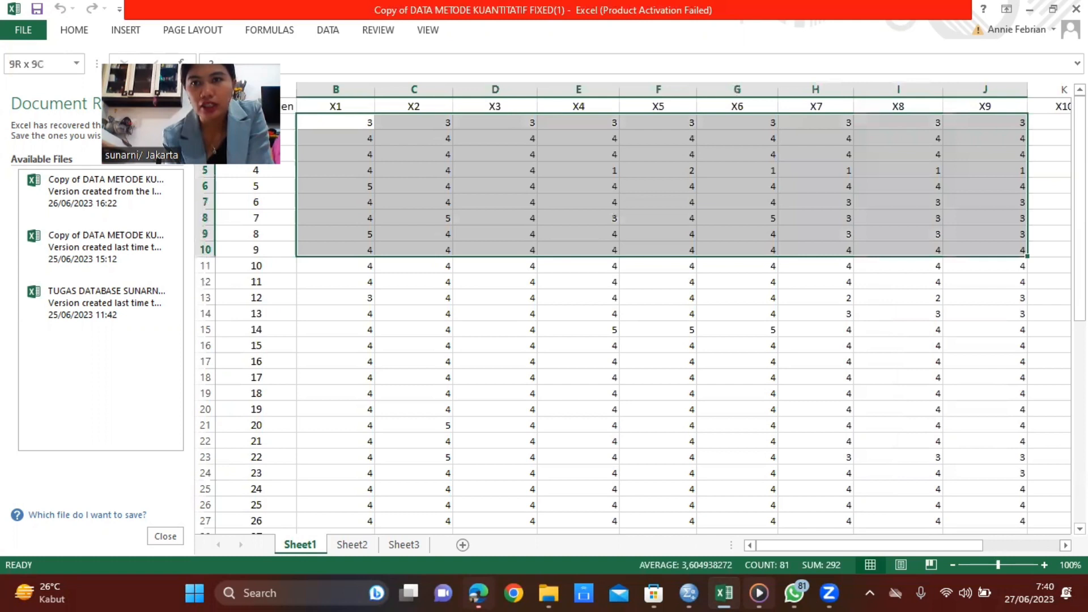
left_click_drag(985, 249, 880, 592)
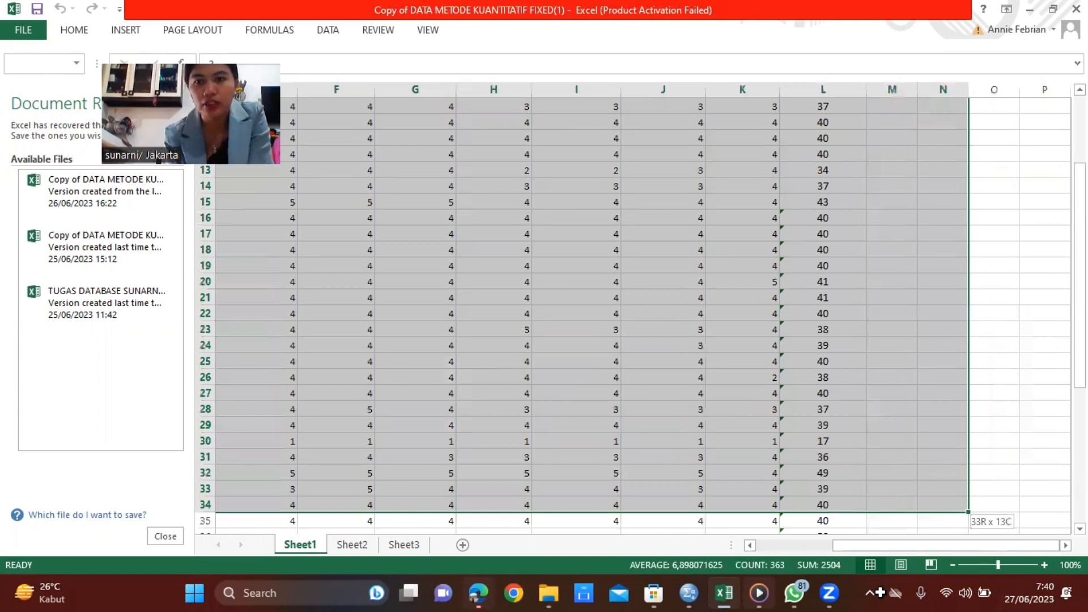
left_click_drag(880, 593, 884, 374)
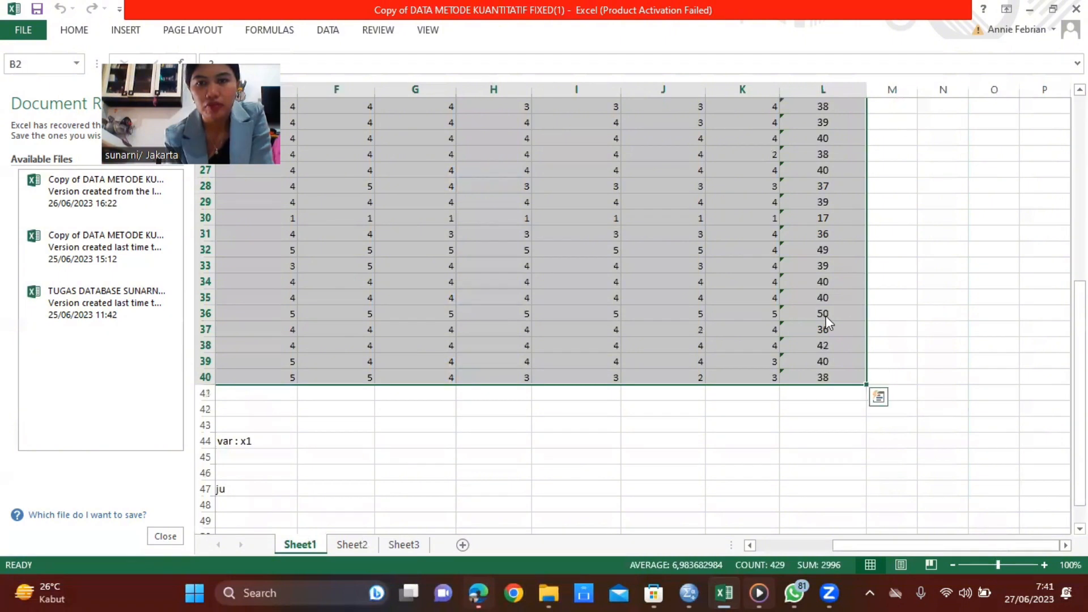
right_click(883, 378)
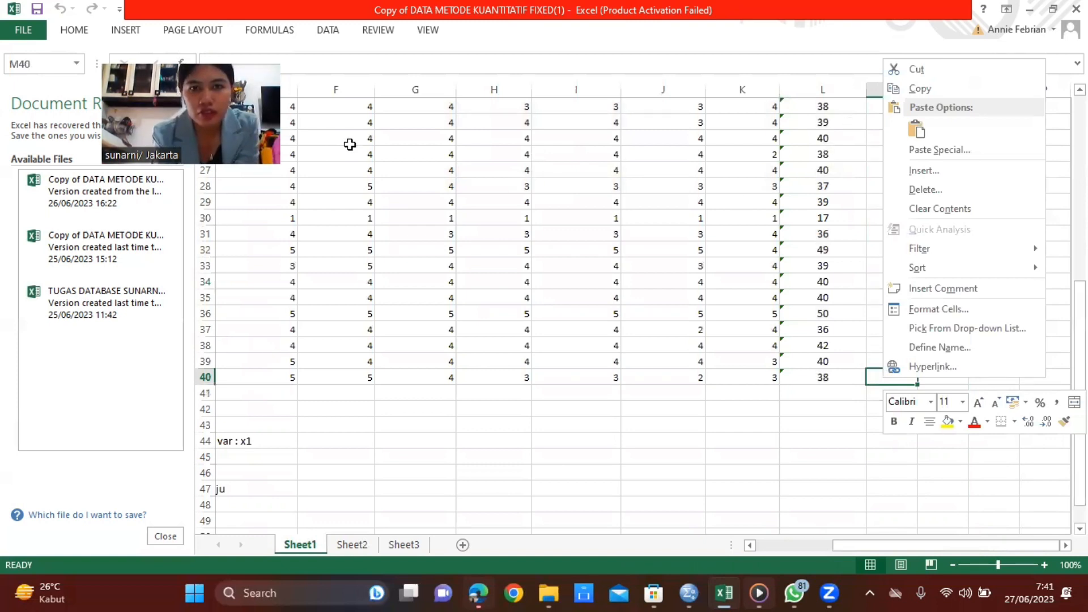
- Try again to select the response values, starting from the first respondent's X1 answer and extending through X10
scroll(349, 145, "up", 7)
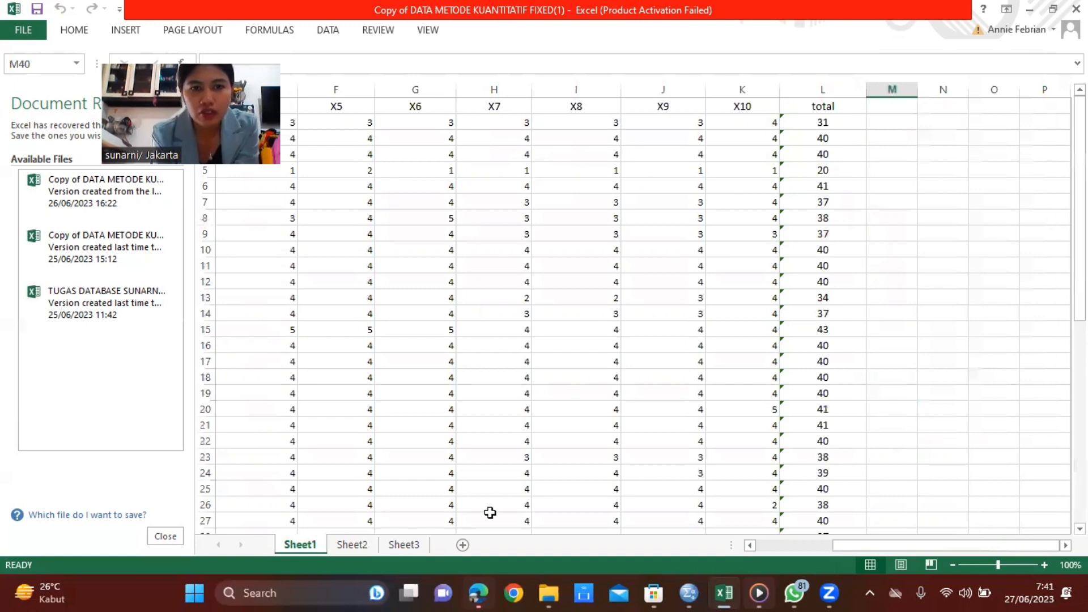
scroll(595, 530, "down", 1)
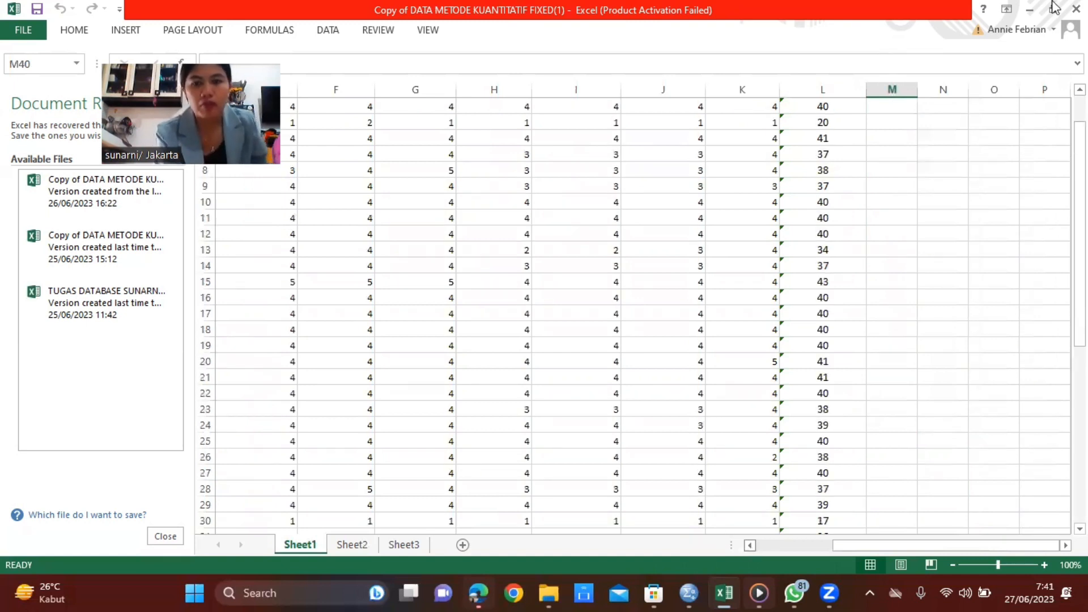
double_click(749, 545)
scroll(403, 126, "up", 1)
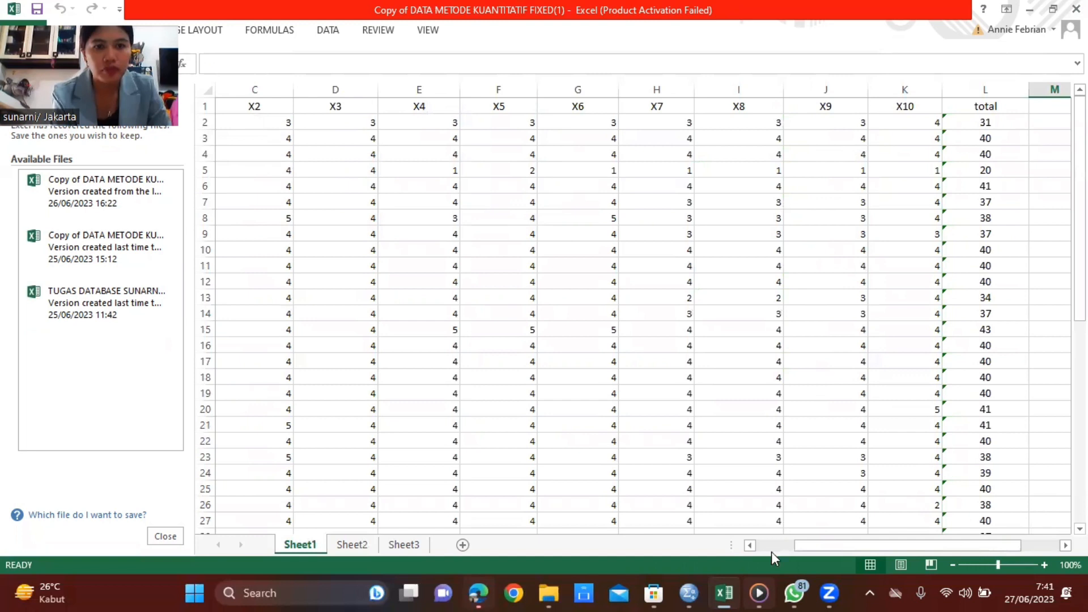
scroll(770, 552, "down", 3)
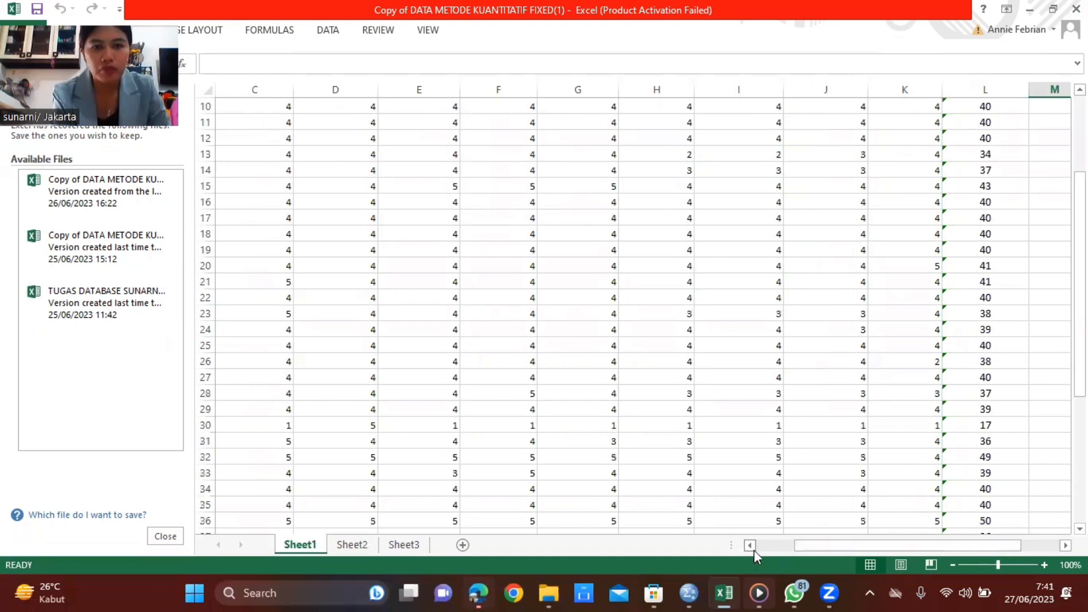
left_click(754, 549)
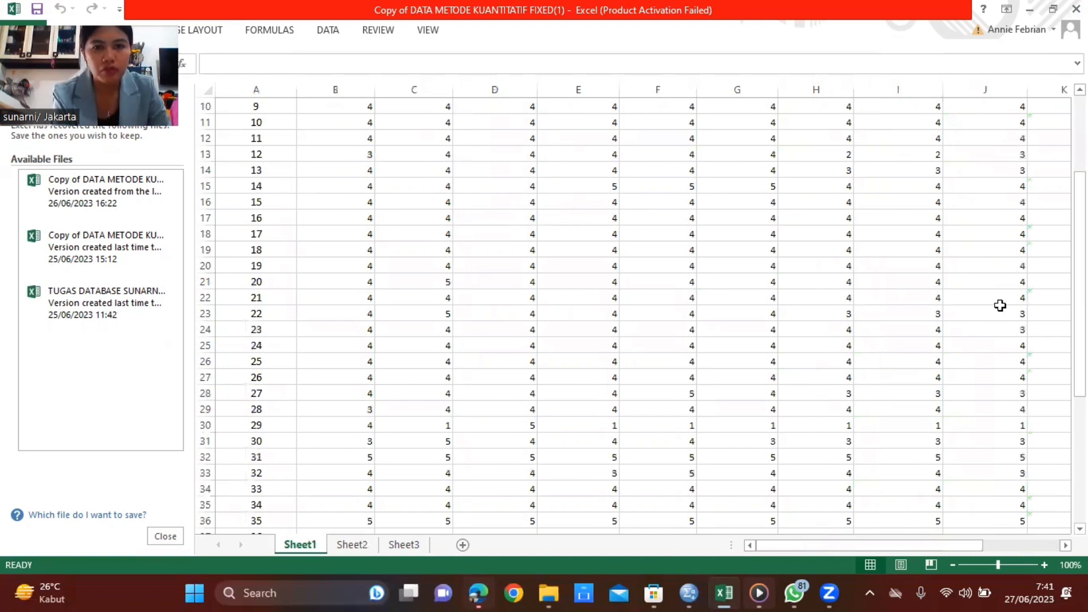
scroll(774, 318, "up", 3)
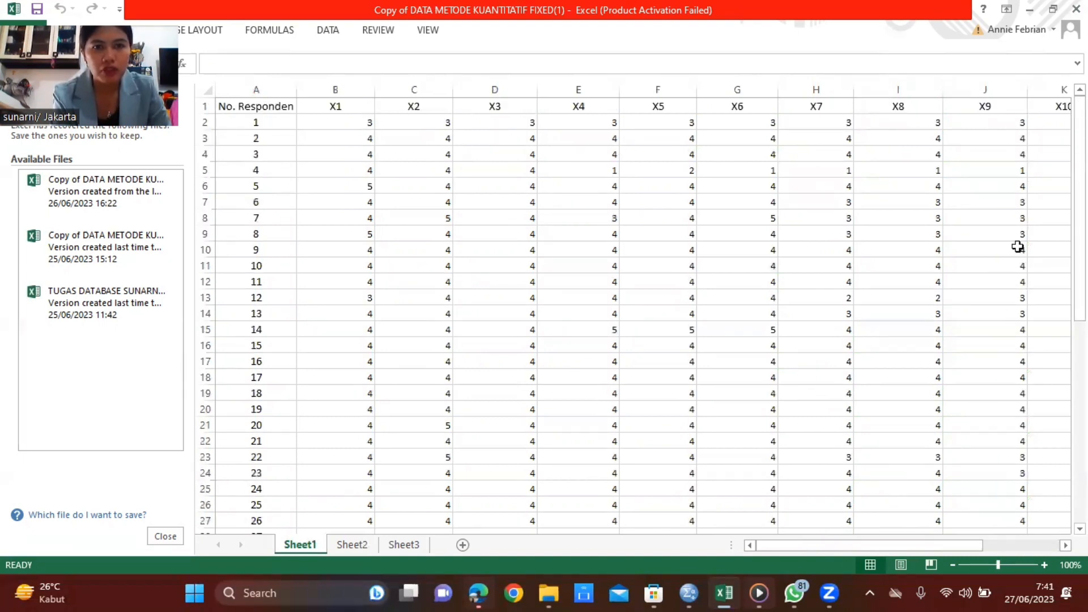
left_click_drag(336, 122, 1018, 247)
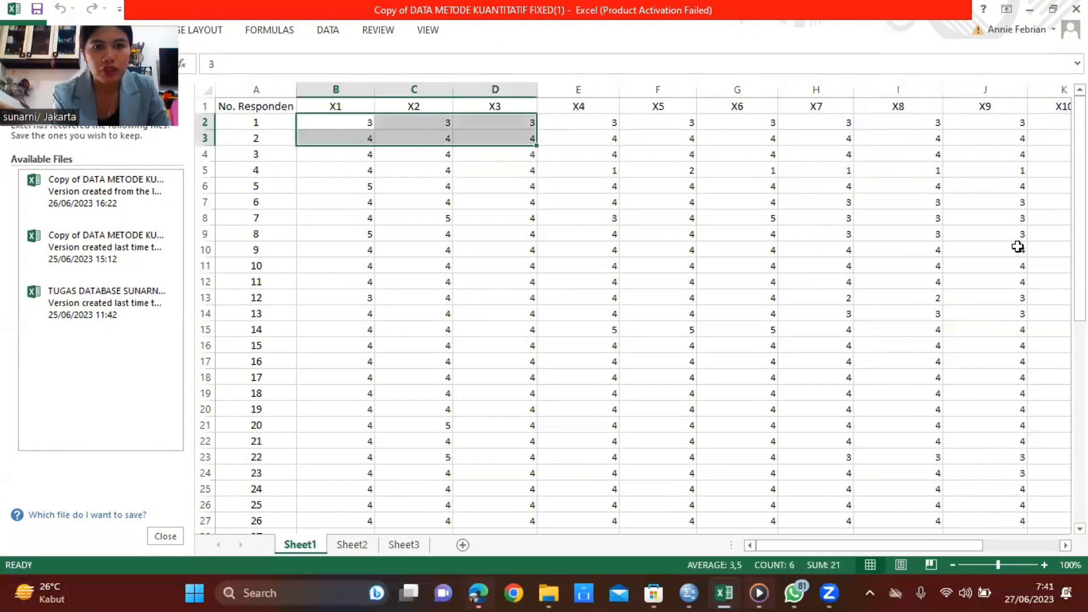
left_click_drag(968, 497, 849, 505)
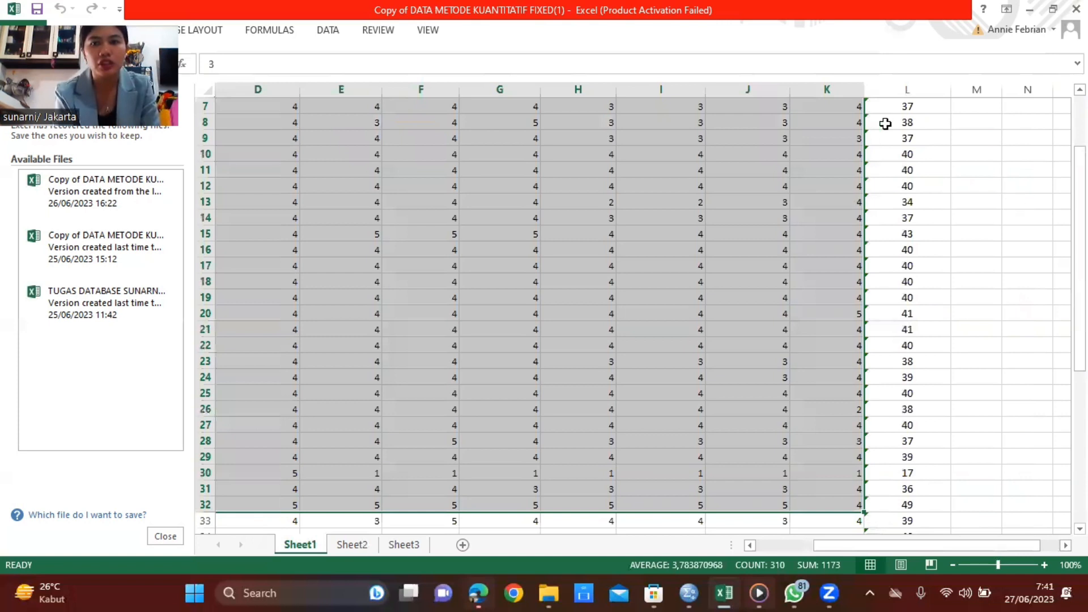
scroll(892, 121, "down", 2)
scroll(349, 184, "up", 4)
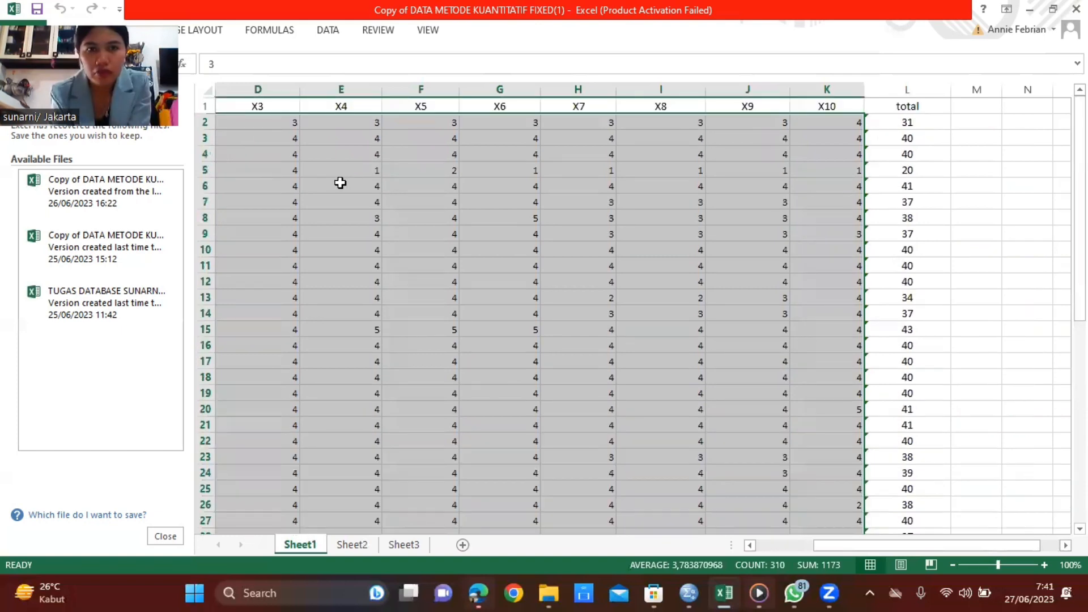
- Select the first respondent's total cell and reduce the worksheet zoom to 84%
left_click(907, 122)
scroll(997, 564, "down", 4)
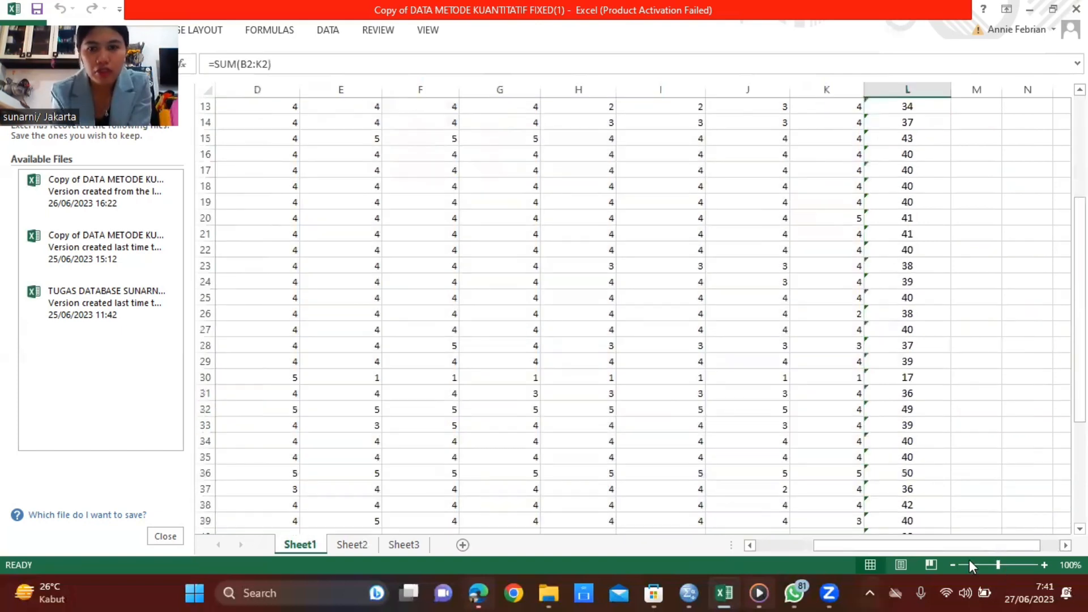
left_click(972, 561)
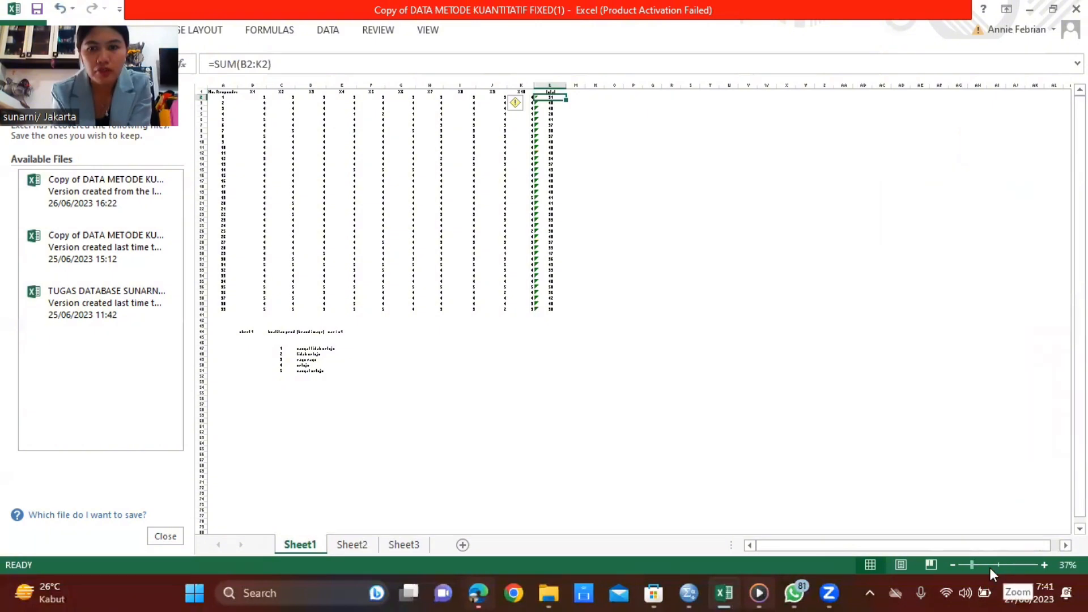
left_click(990, 567)
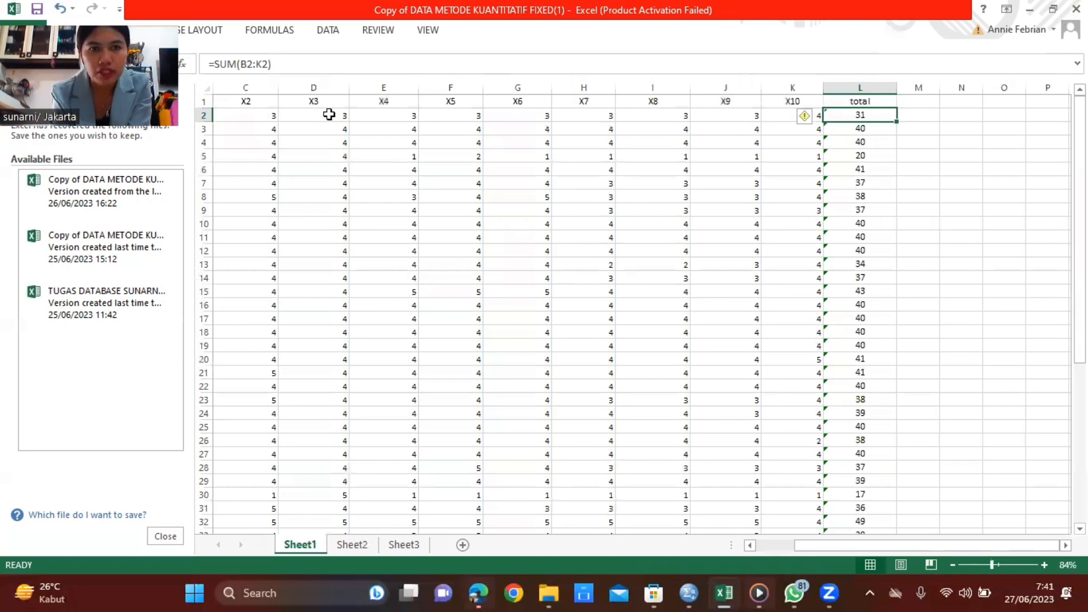
left_click_drag(249, 115, 680, 156)
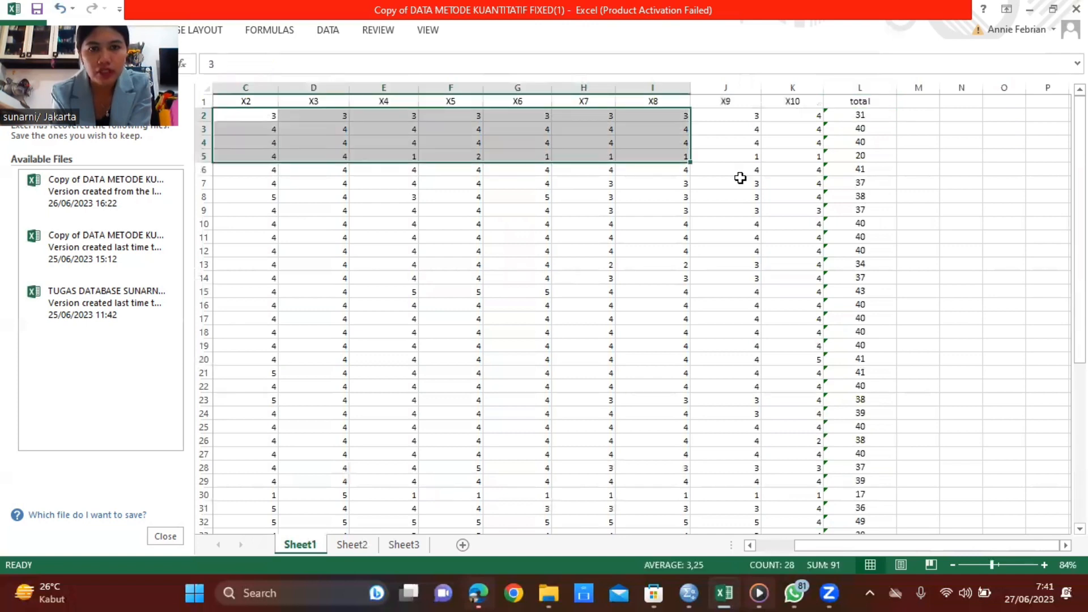
key("shift+Left")
key("shift+Left")
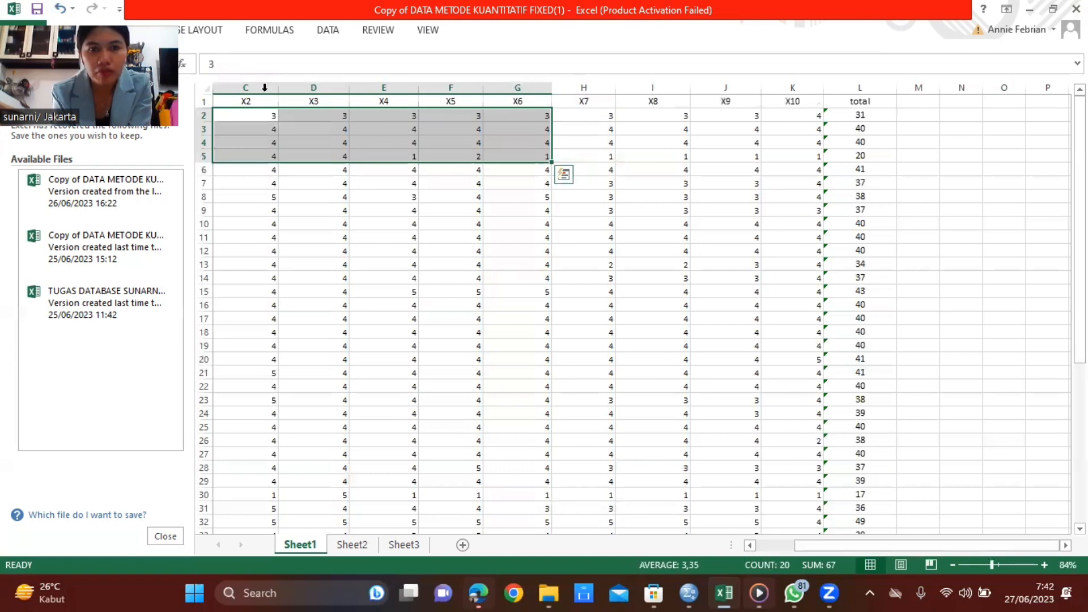
- Select the response values from X1 through total for all respondents, cells B2:L40, and copy them
left_click(749, 545)
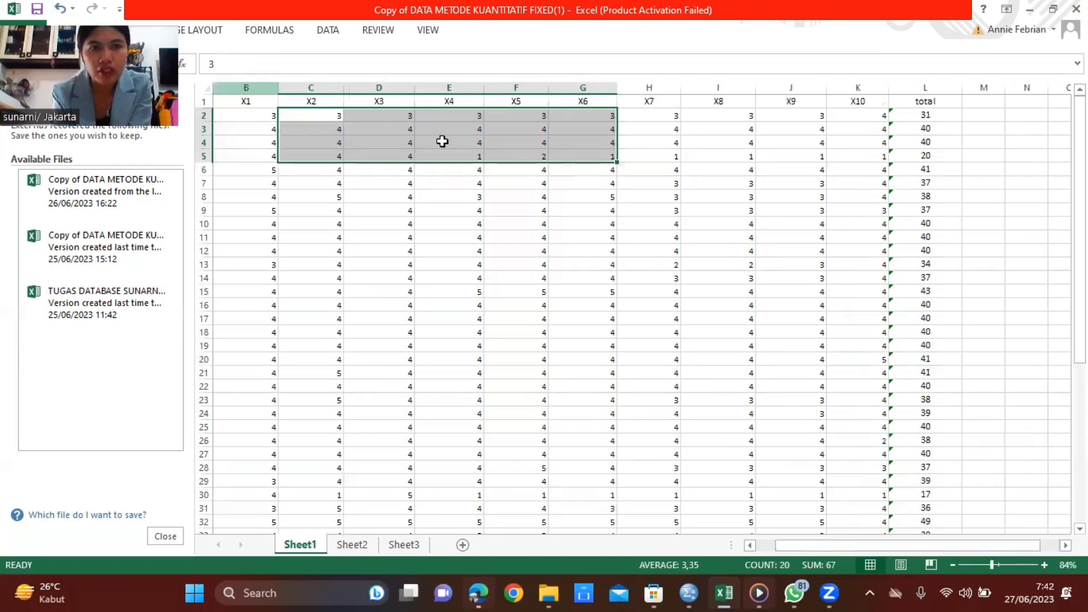
key("Left")
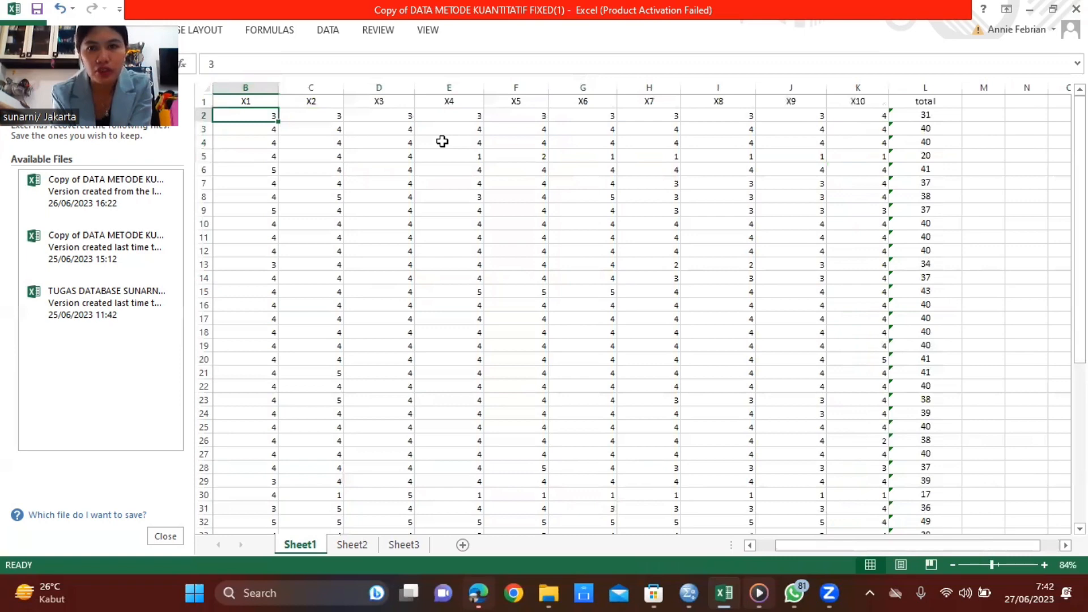
left_click_drag(953, 430, 956, 444)
right_click(957, 444)
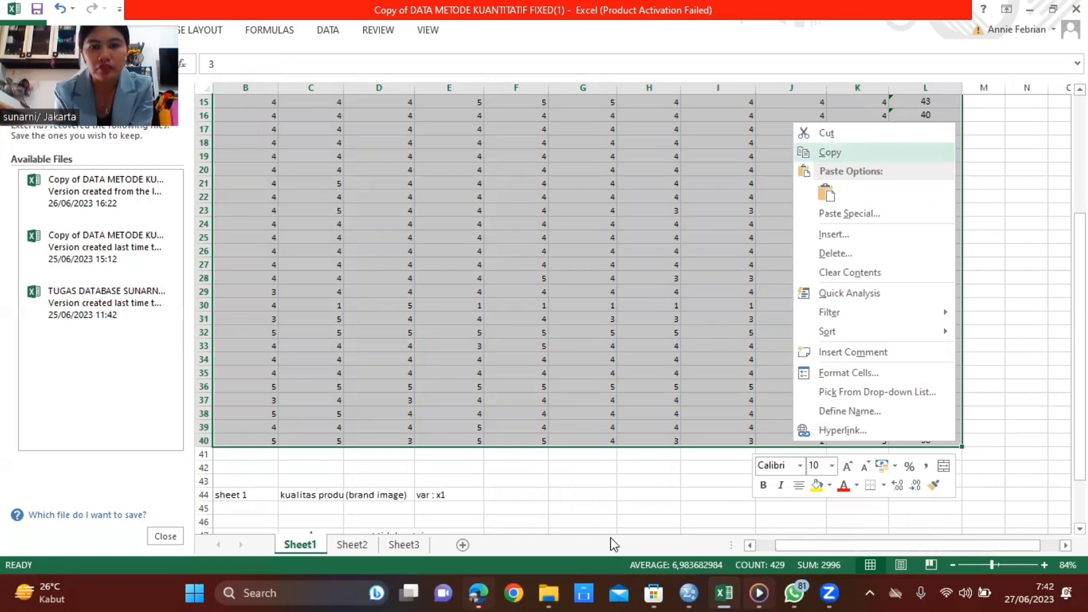
left_click(830, 152)
- Switch to the SPSS Data Editor and paste the copied responses starting at row 1 of x1
left_click(688, 594)
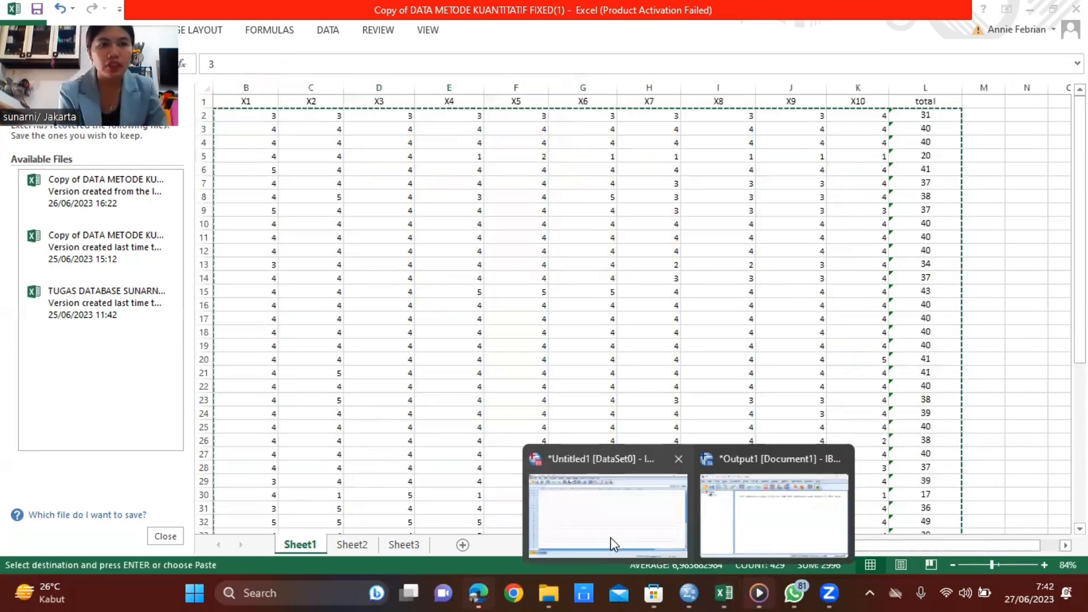
left_click(610, 538)
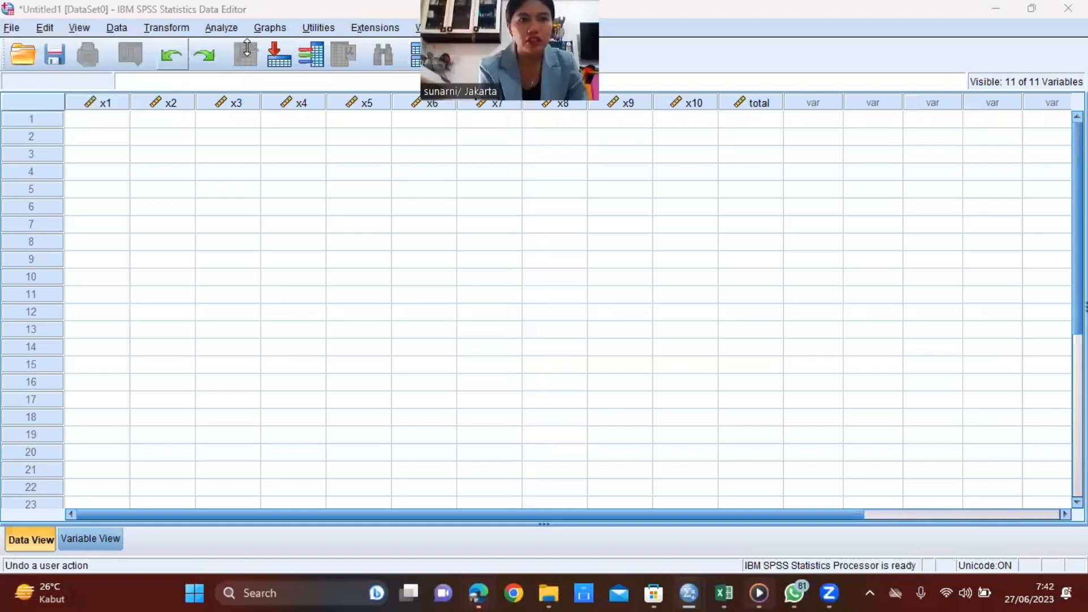
left_click(107, 125)
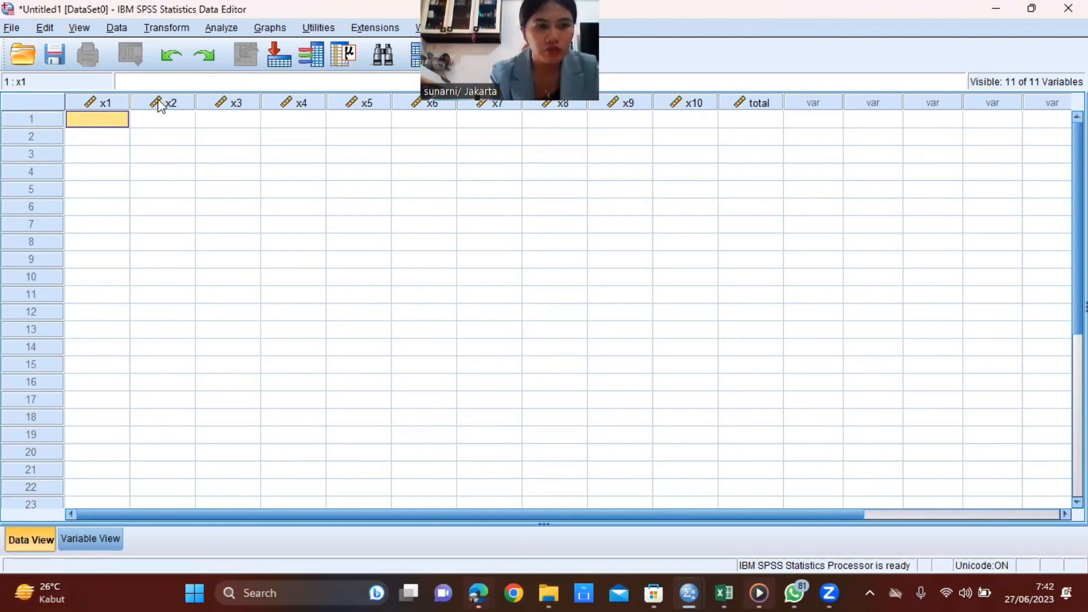
left_click(118, 118)
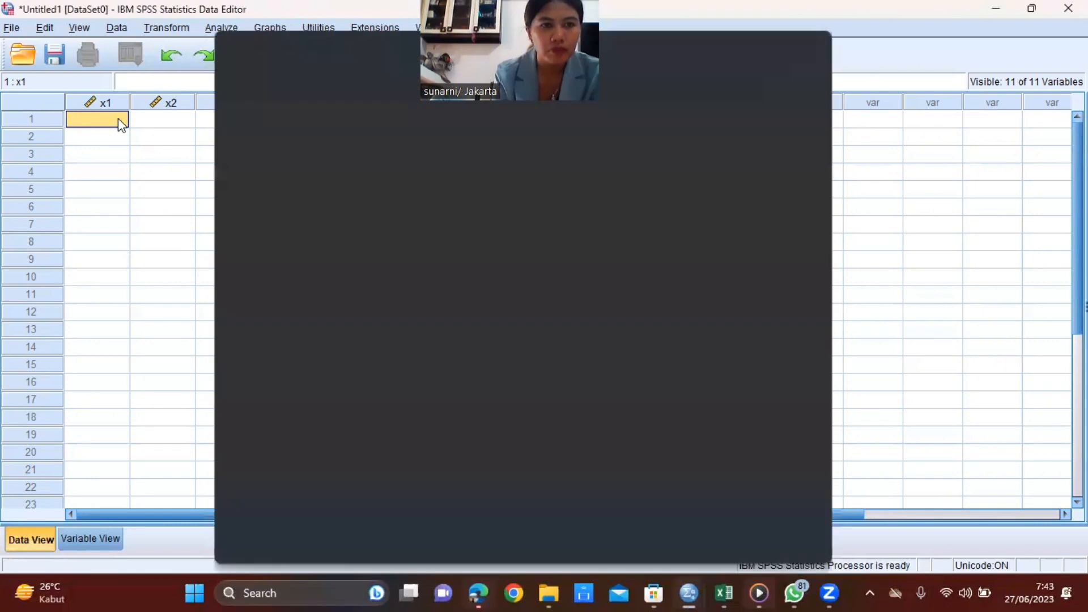
left_click(625, 173)
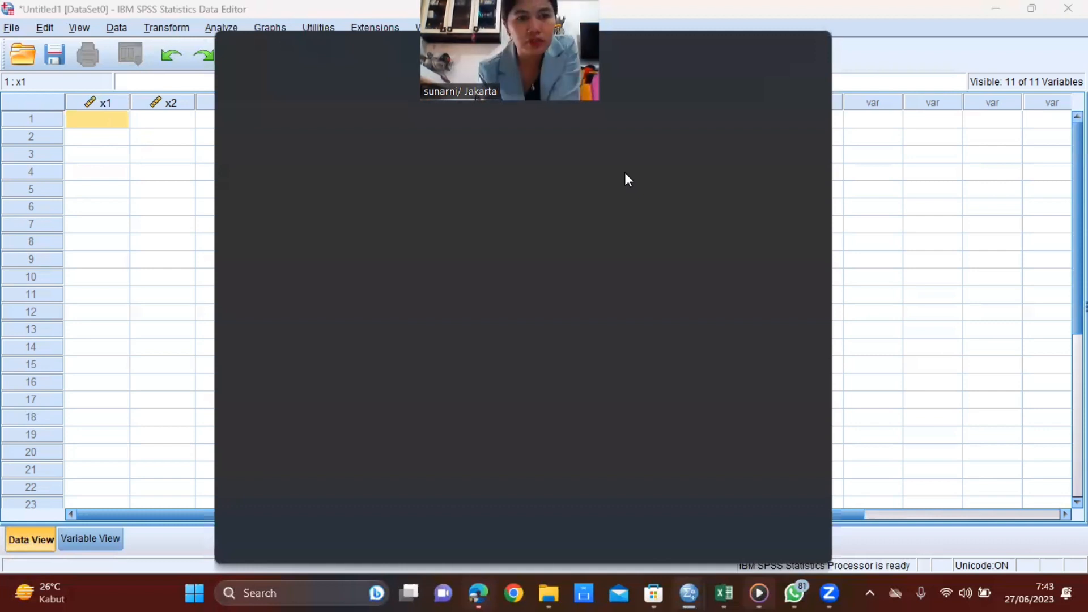
right_click(123, 114)
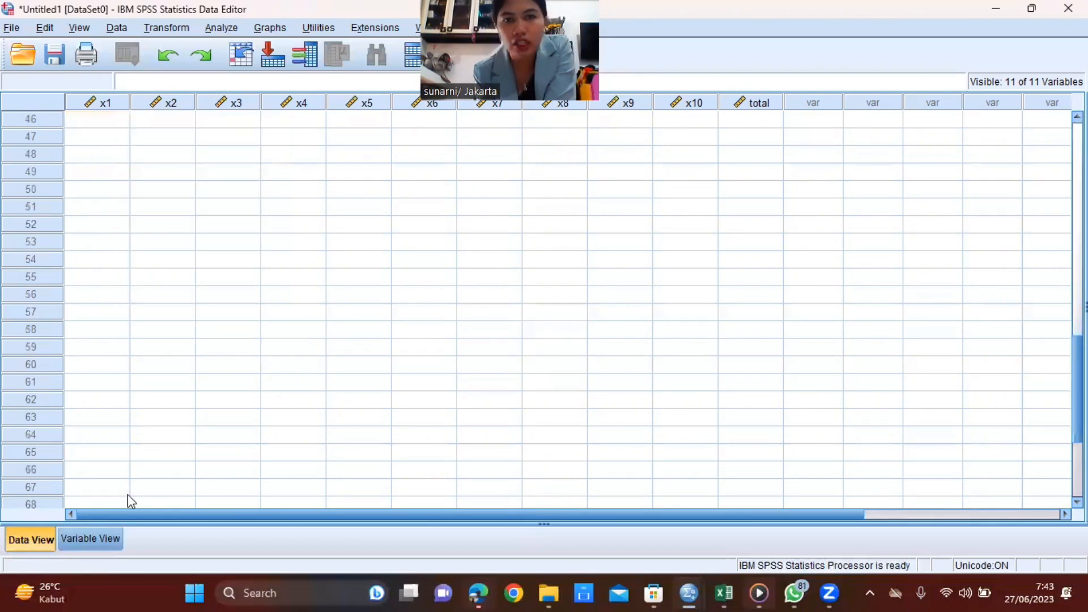
- Switch to the variable definitions and open a bivariate correlation analysis
left_click(93, 539)
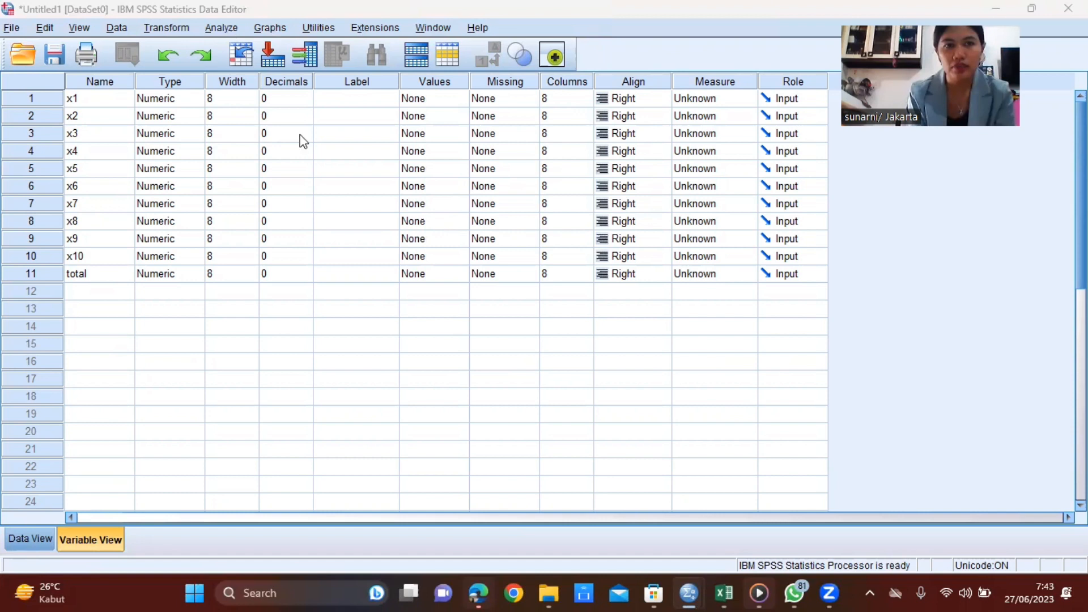
left_click(221, 27)
mouse_move(310, 188)
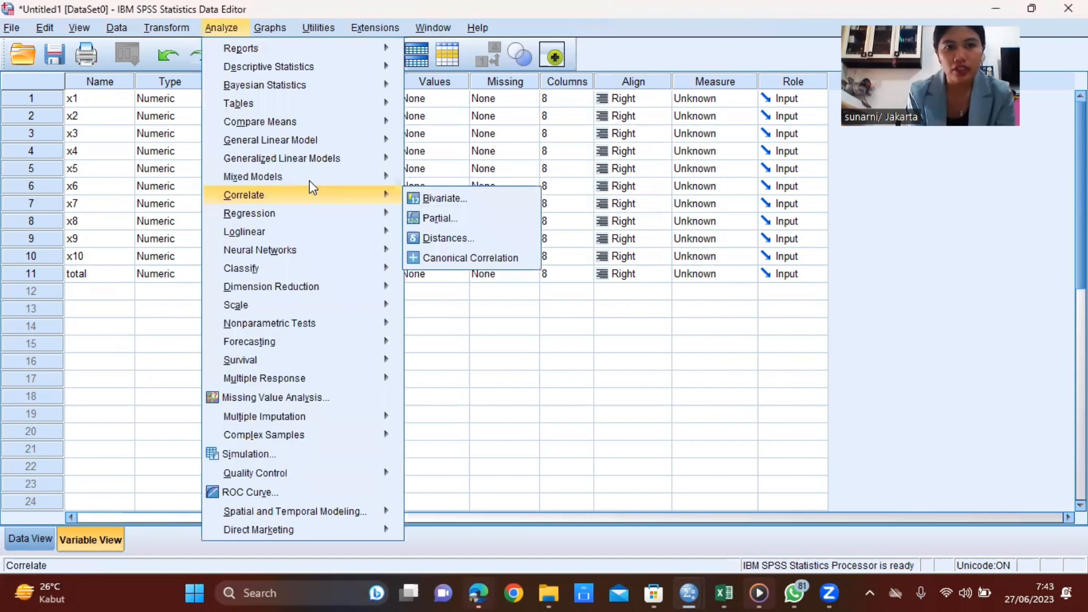
left_click(419, 197)
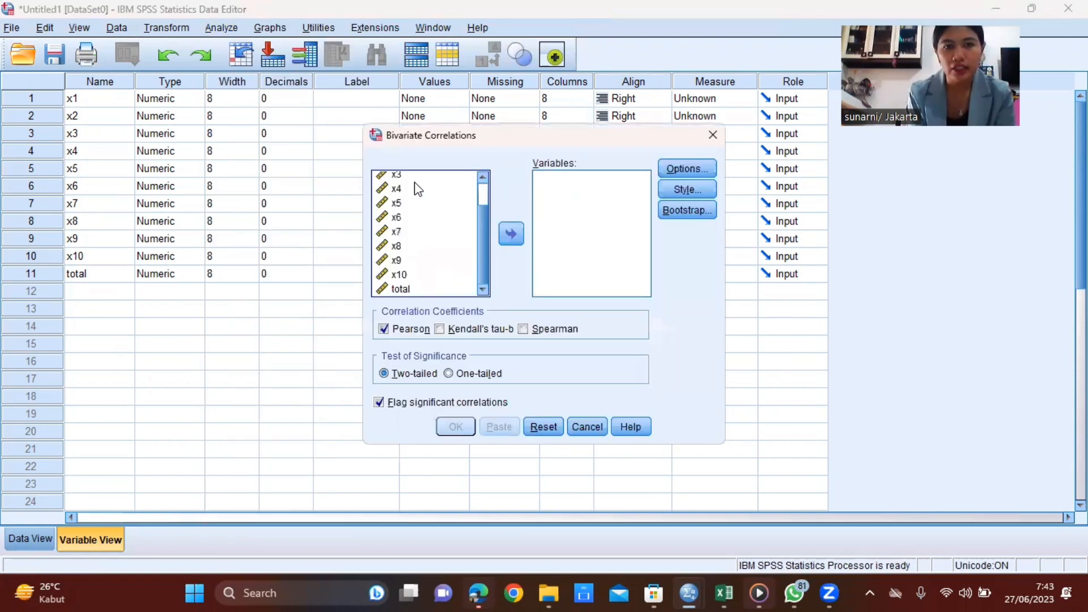
- Try to select all variables from x1 through total in the bivariate correlation's source list
scroll(416, 181, "up", 1)
left_click(416, 179)
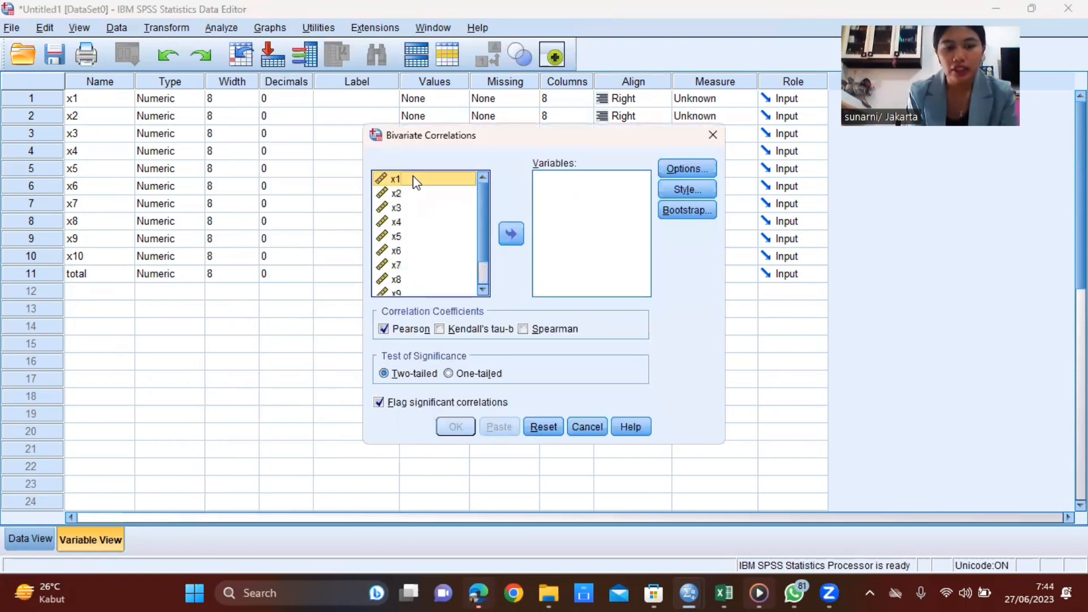
scroll(439, 199, "down", 1)
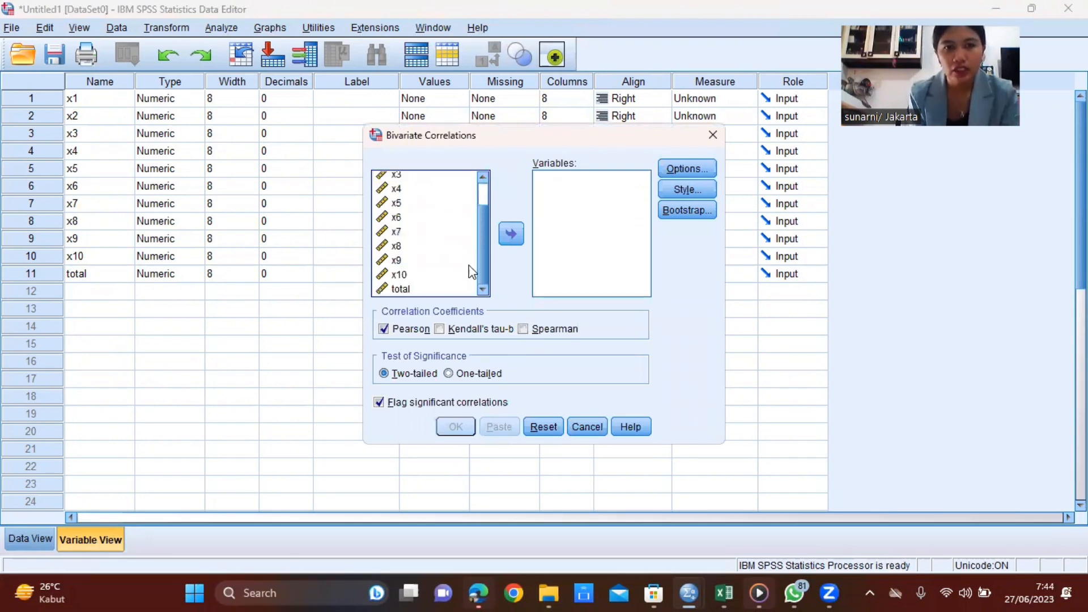
scroll(468, 272, "up", 1)
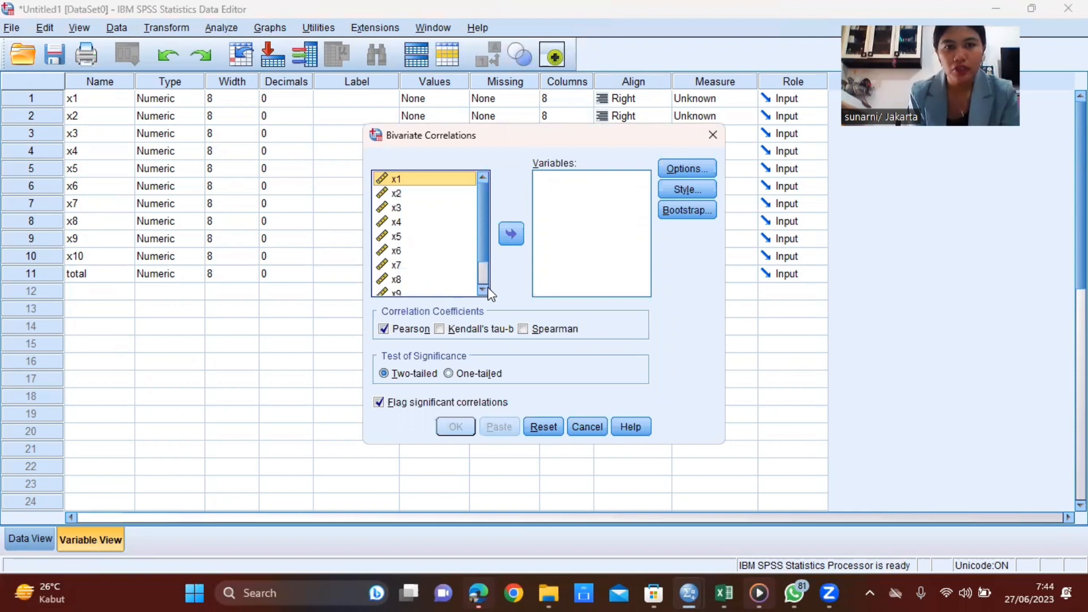
left_click(446, 292)
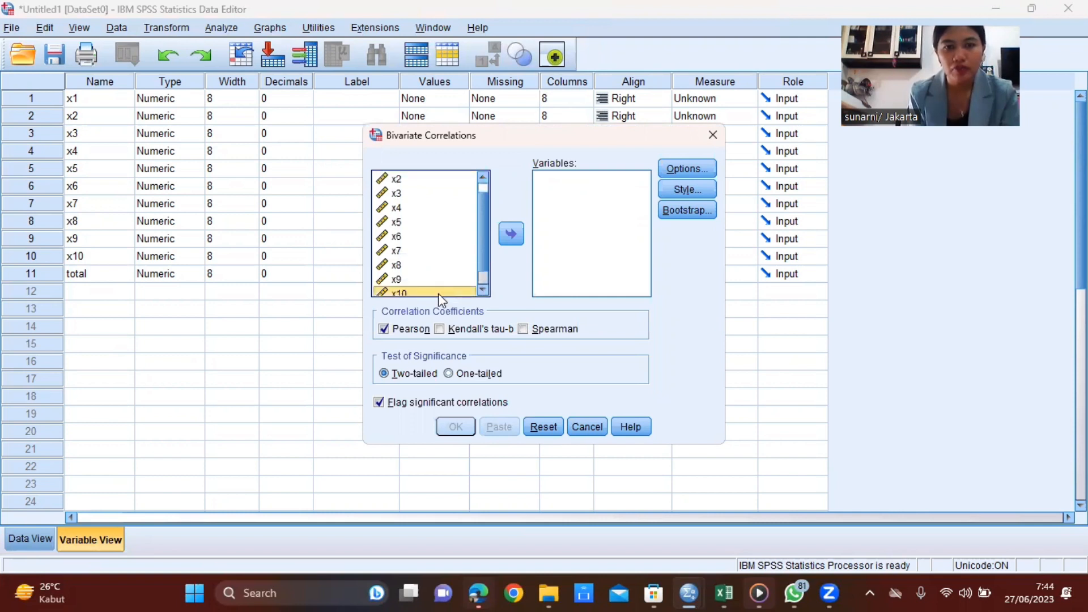
scroll(445, 295, "down", 1)
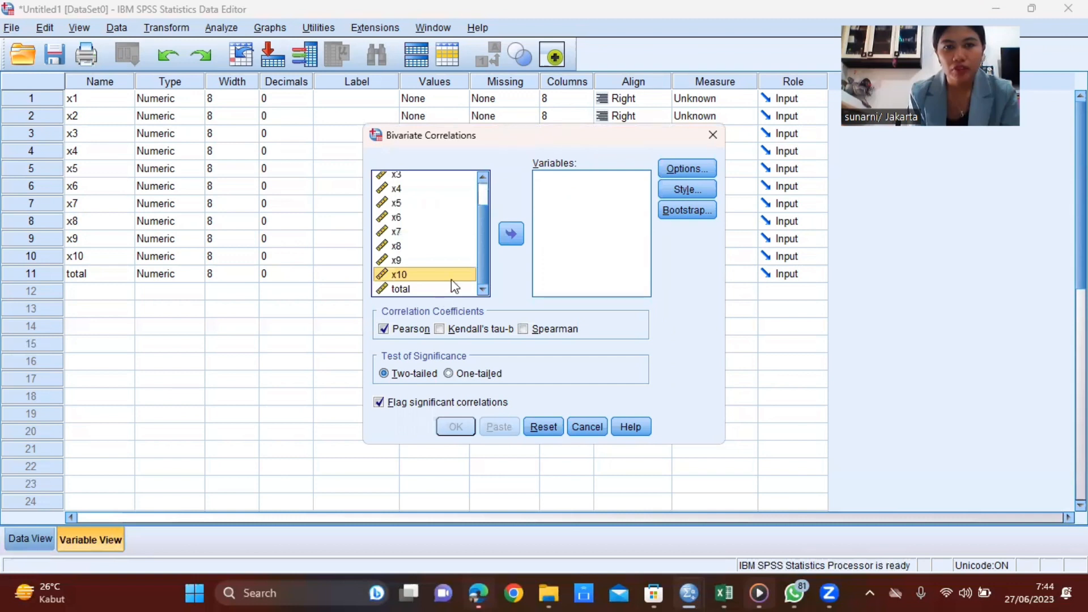
left_click(446, 289)
right_click(451, 278)
scroll(424, 184, "up", 1)
left_click(424, 185)
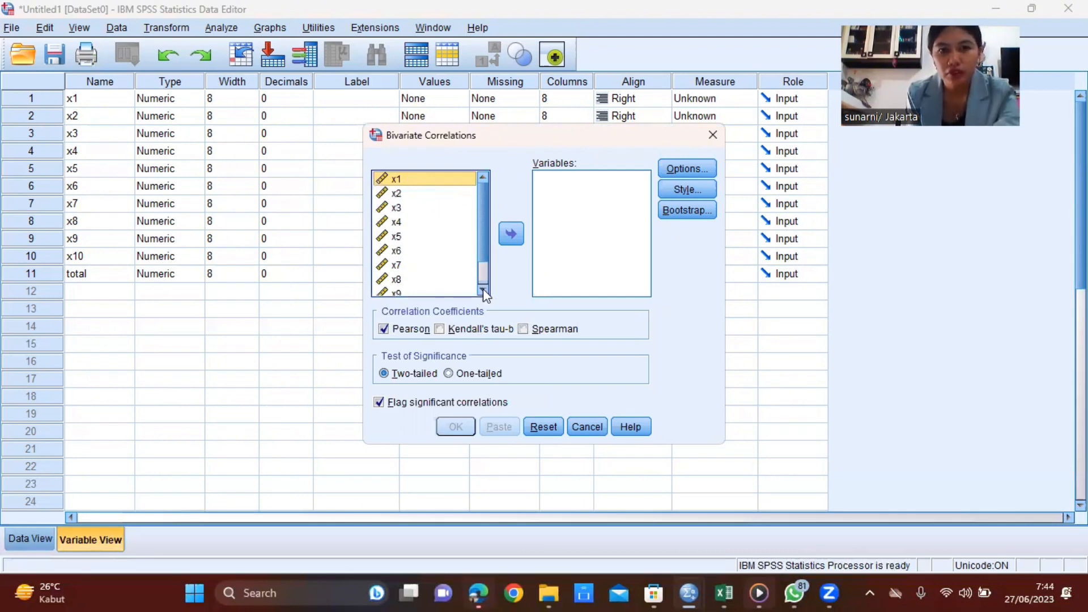
scroll(400, 178, "down", 1)
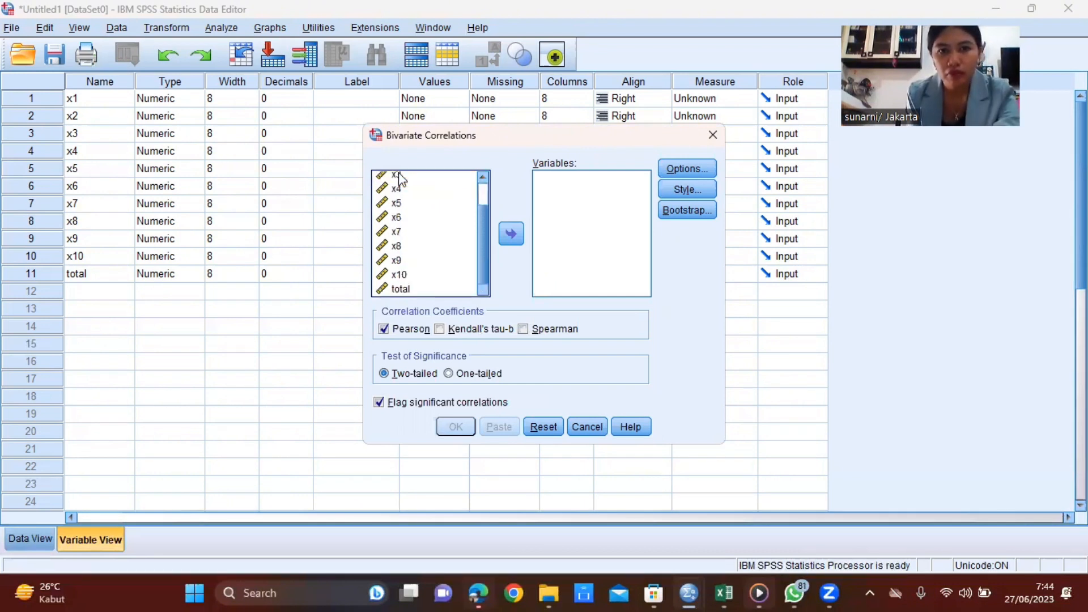
scroll(468, 260, "up", 1)
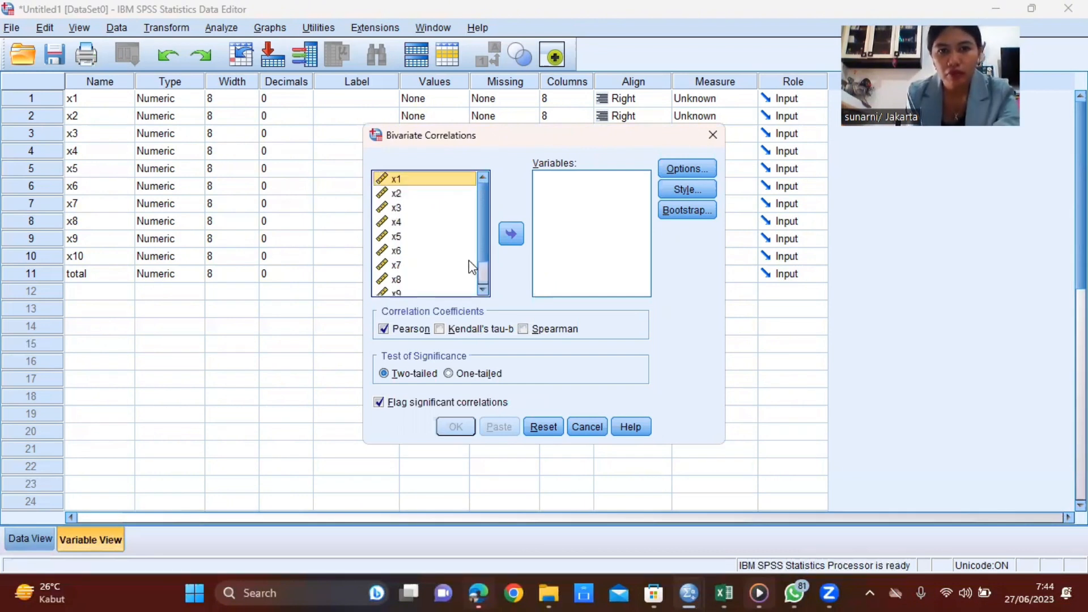
left_click(483, 292)
left_click(482, 293)
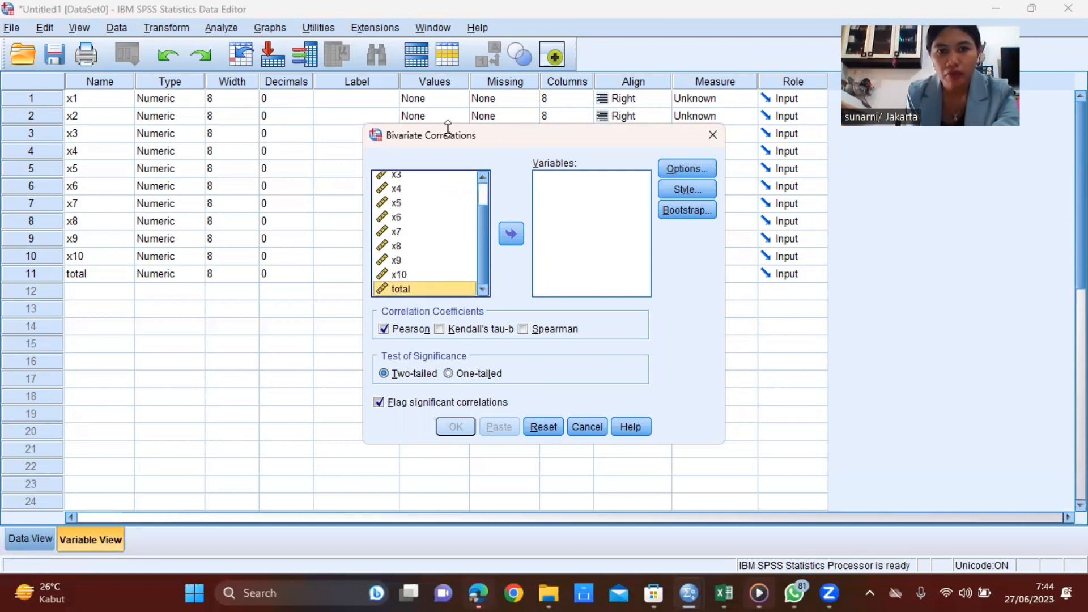
- Add x1 through x10 and total as the correlation variables and run the bivariate analysis
scroll(419, 190, "up", 1)
right_click(475, 199)
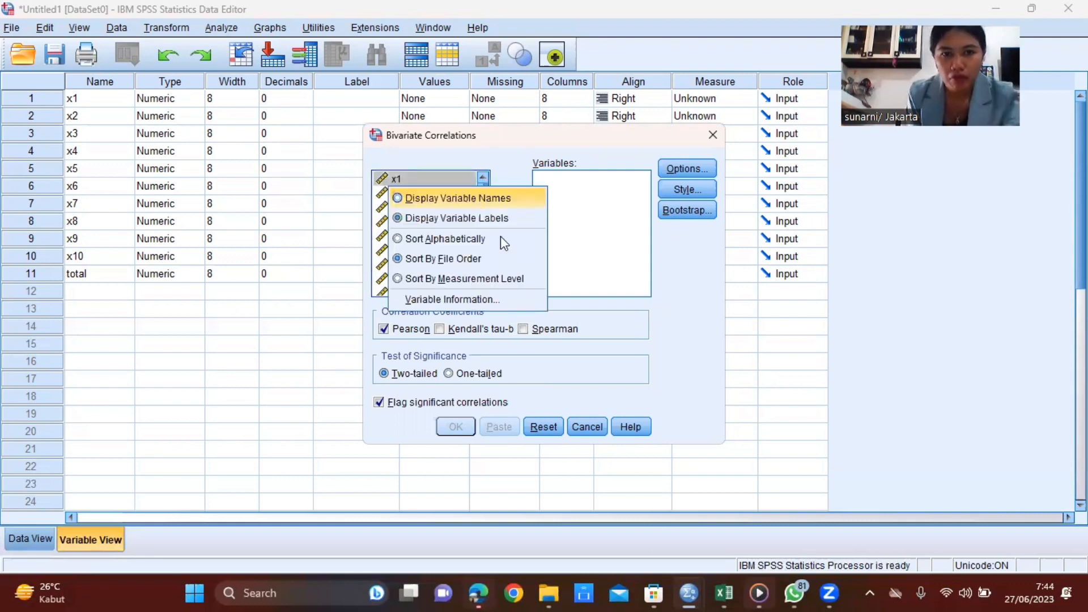
left_click(595, 204)
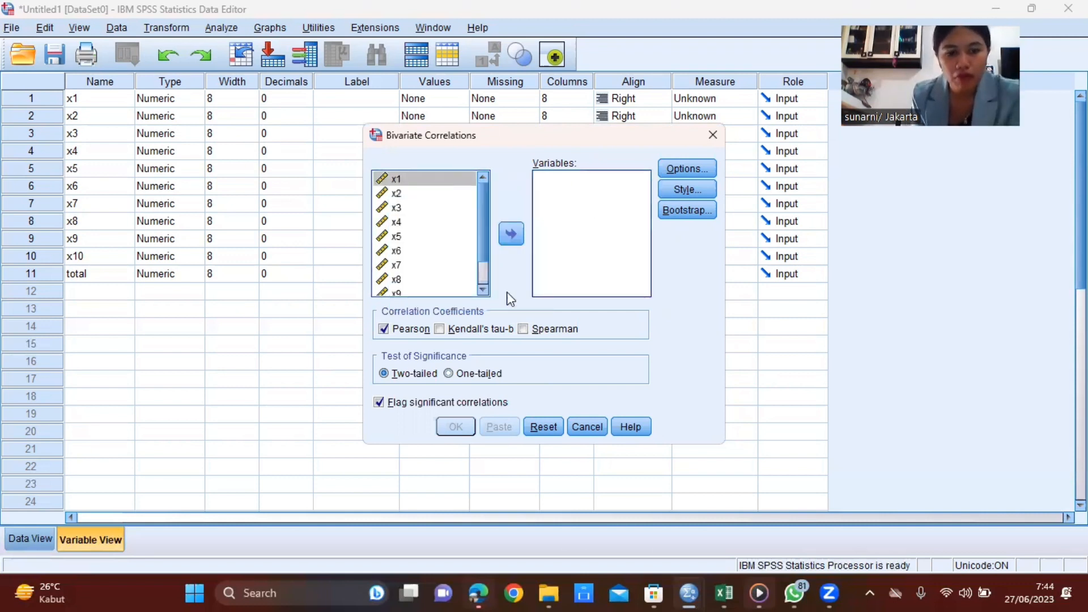
left_click(477, 294)
scroll(477, 295, "down", 1)
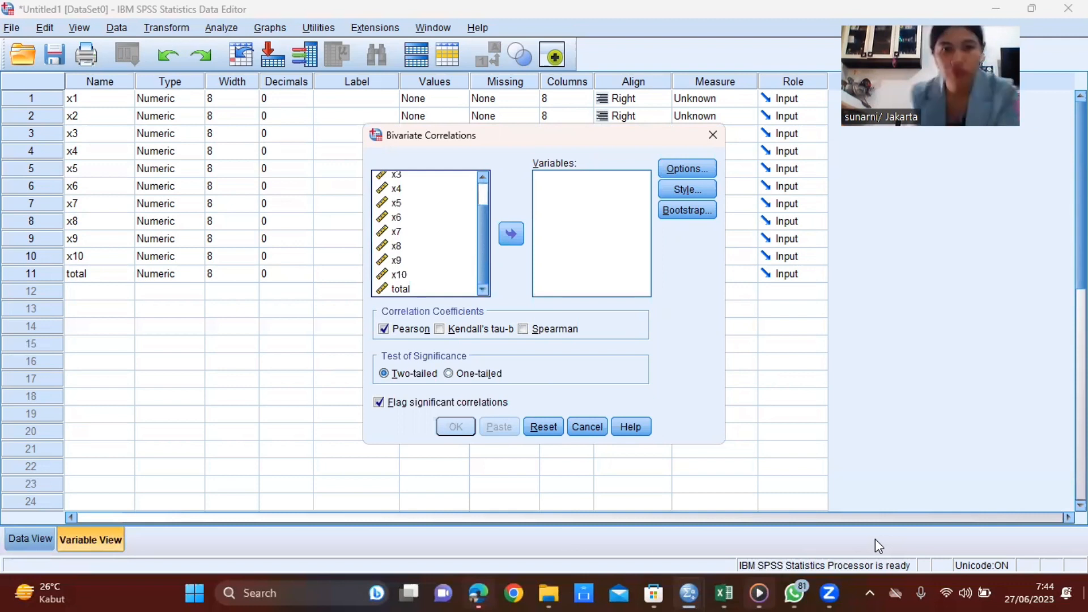
scroll(459, 227, "up", 1)
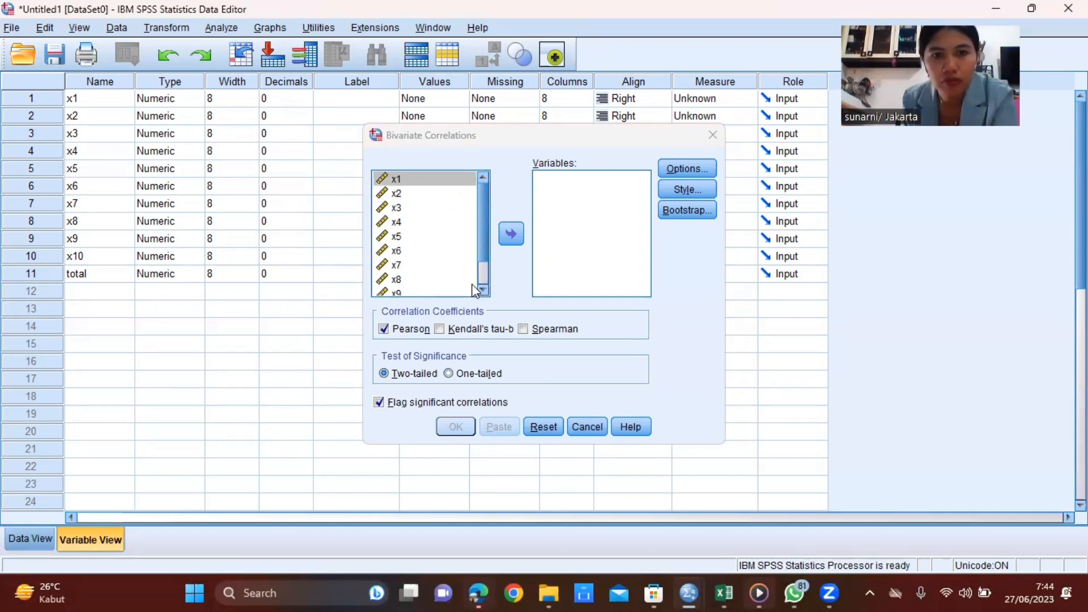
scroll(475, 283, "down", 1)
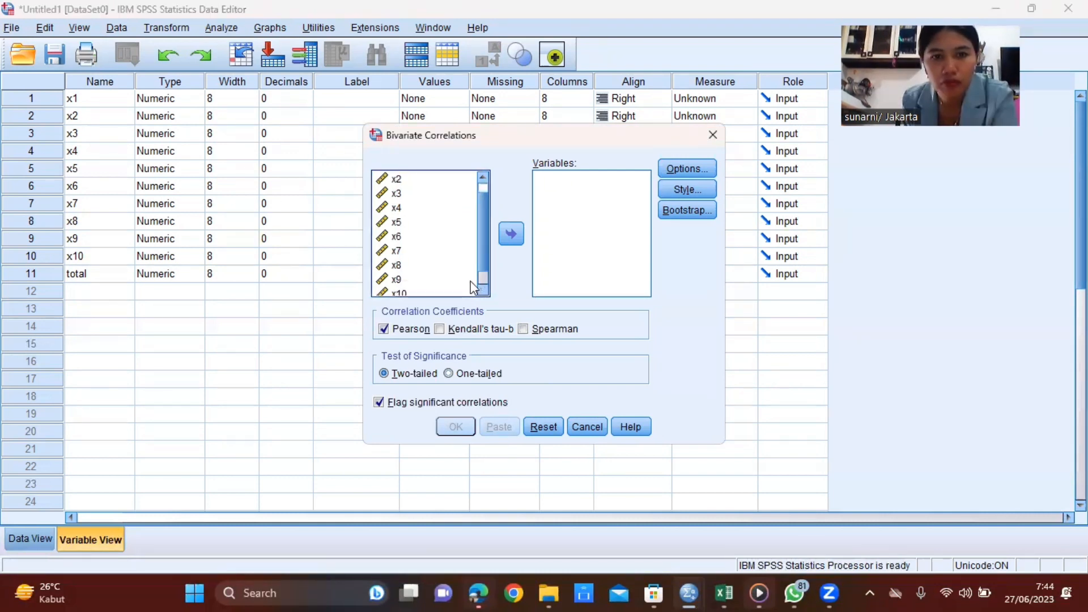
left_click(473, 289, "shift")
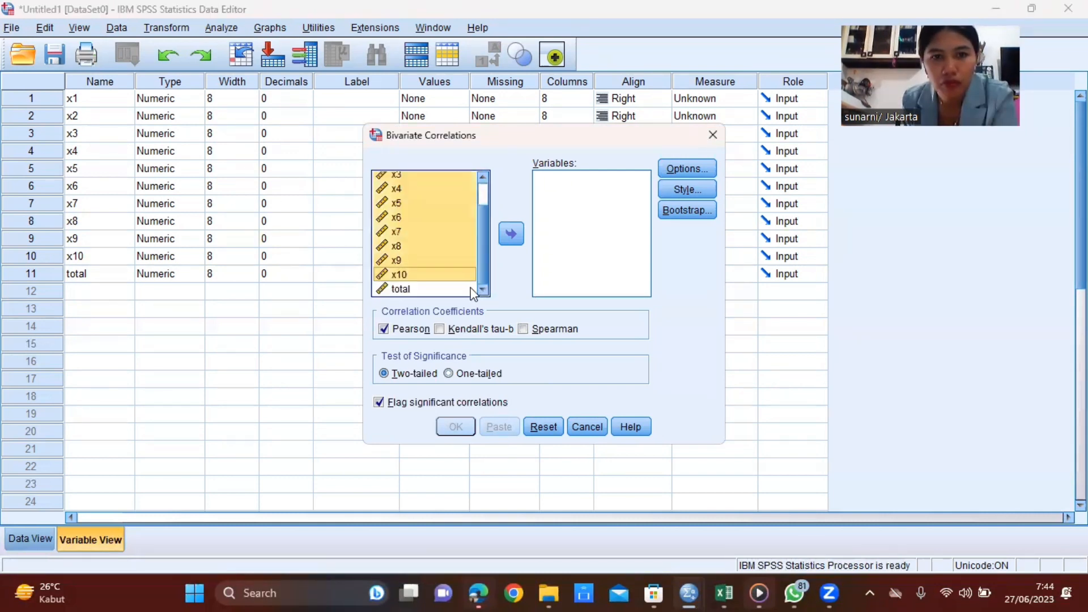
left_click(512, 233)
left_click(455, 426)
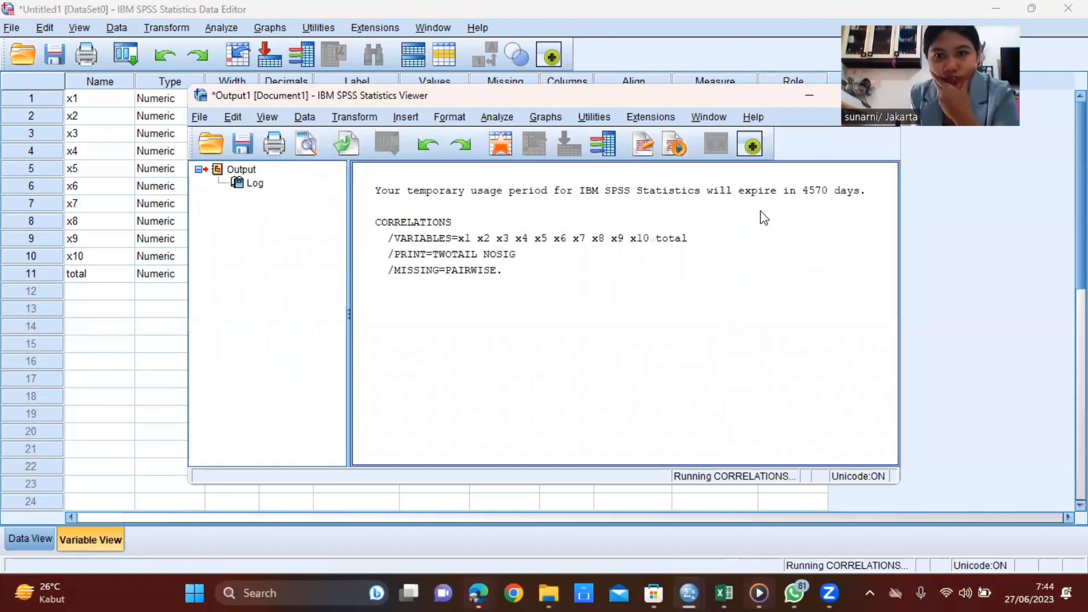
- Examine the Pearson correlations and two-tailed significance values in the Correlations table, from x1 down to the total row and footnotes
scroll(510, 225, "up", 1)
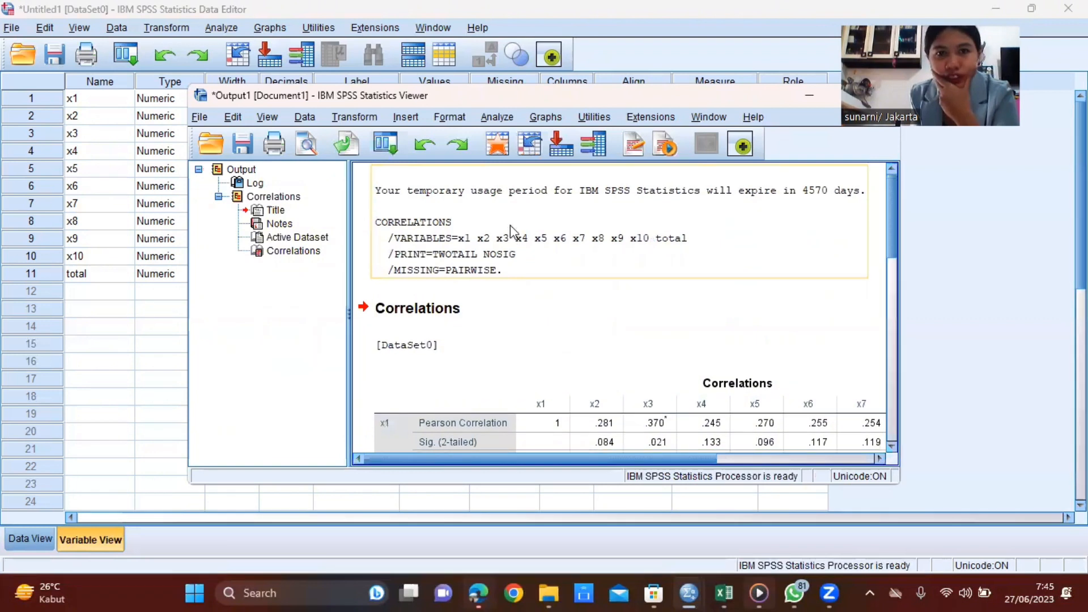
scroll(512, 229, "down", 3)
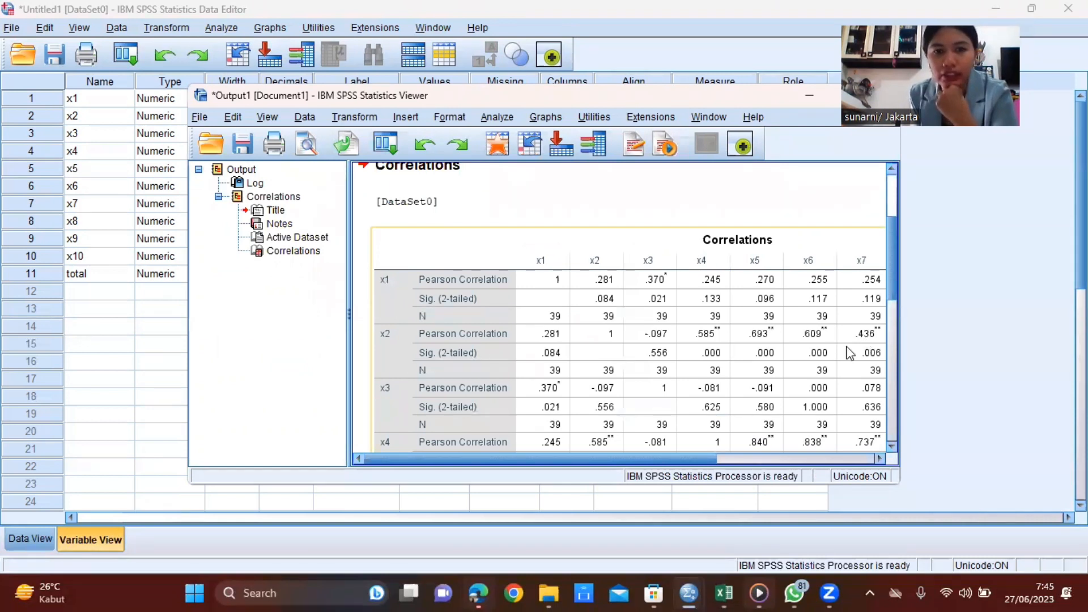
scroll(570, 337, "down", 3)
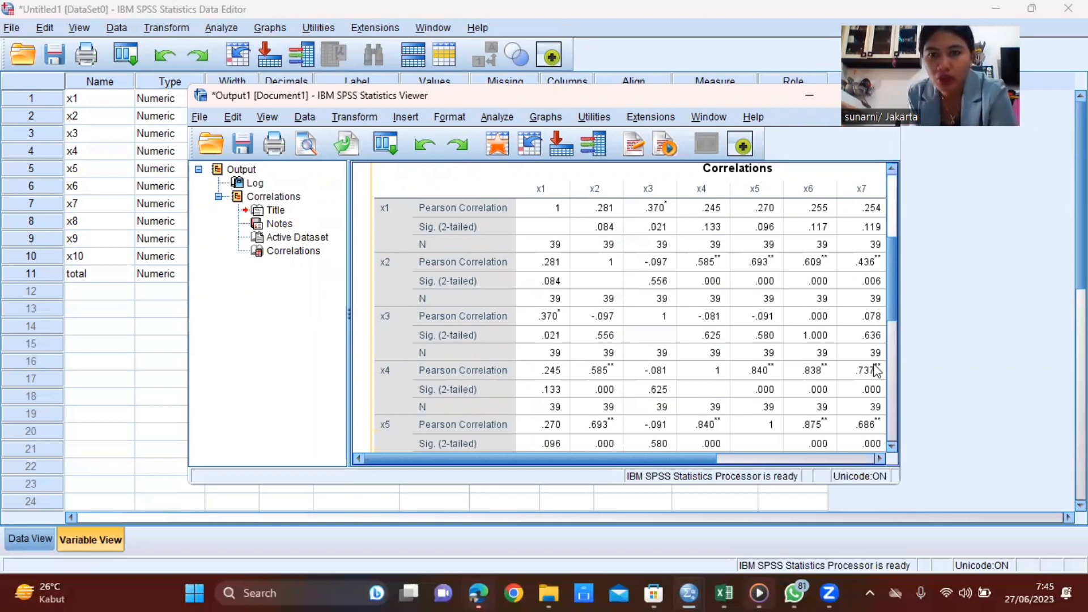
scroll(862, 377, "down", 3)
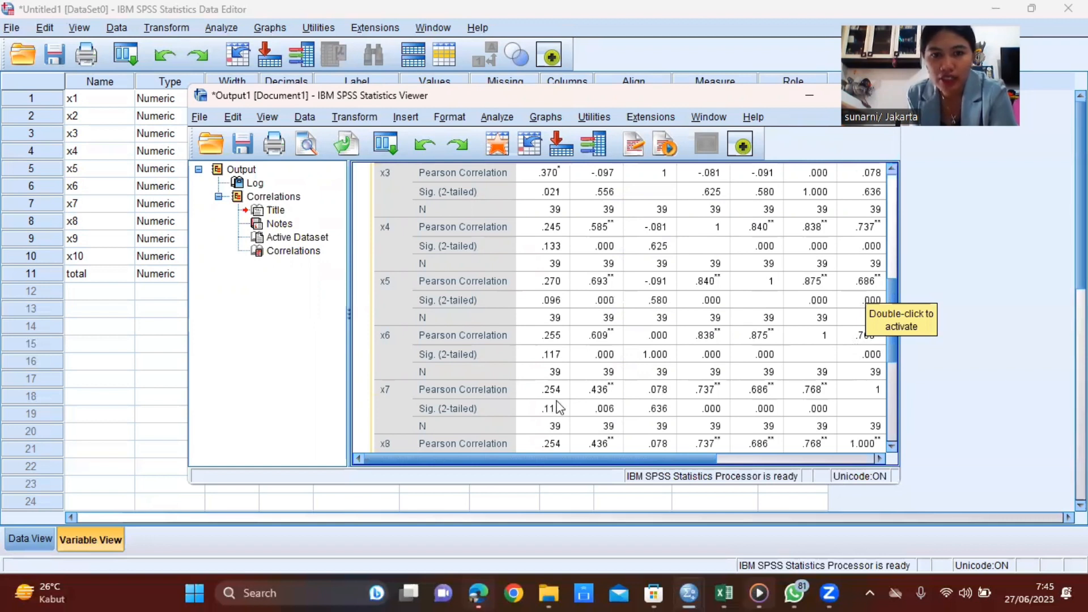
scroll(510, 369, "down", 2)
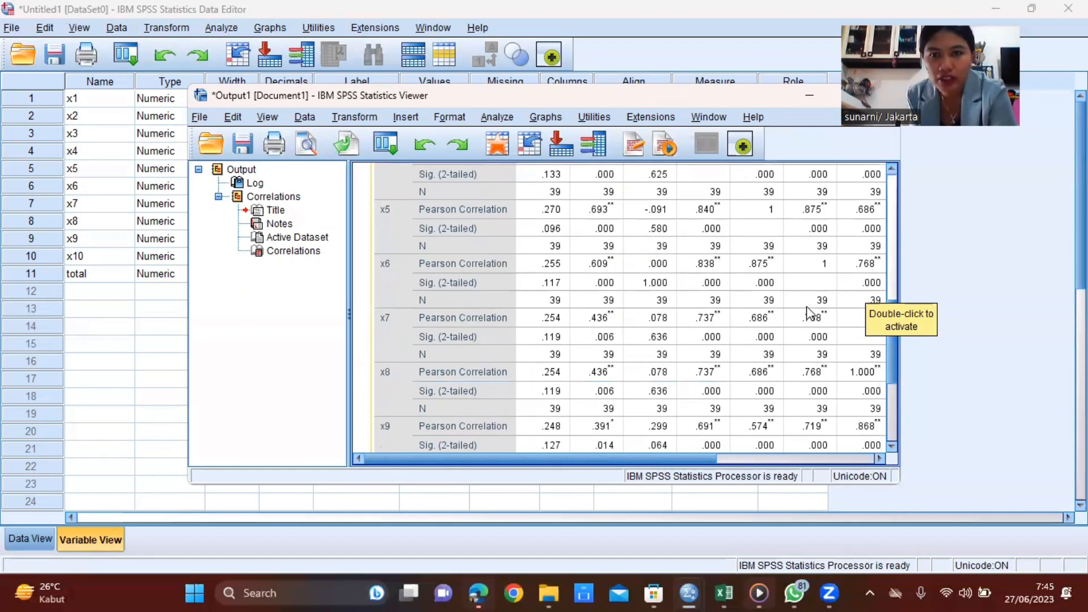
left_click(856, 318)
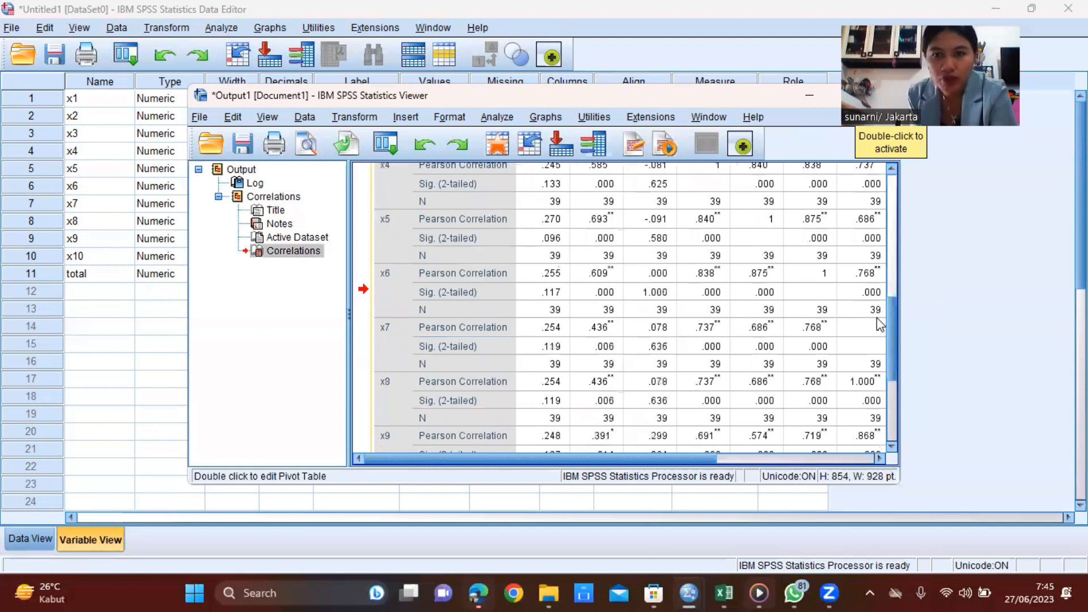
scroll(866, 339, "down", 2)
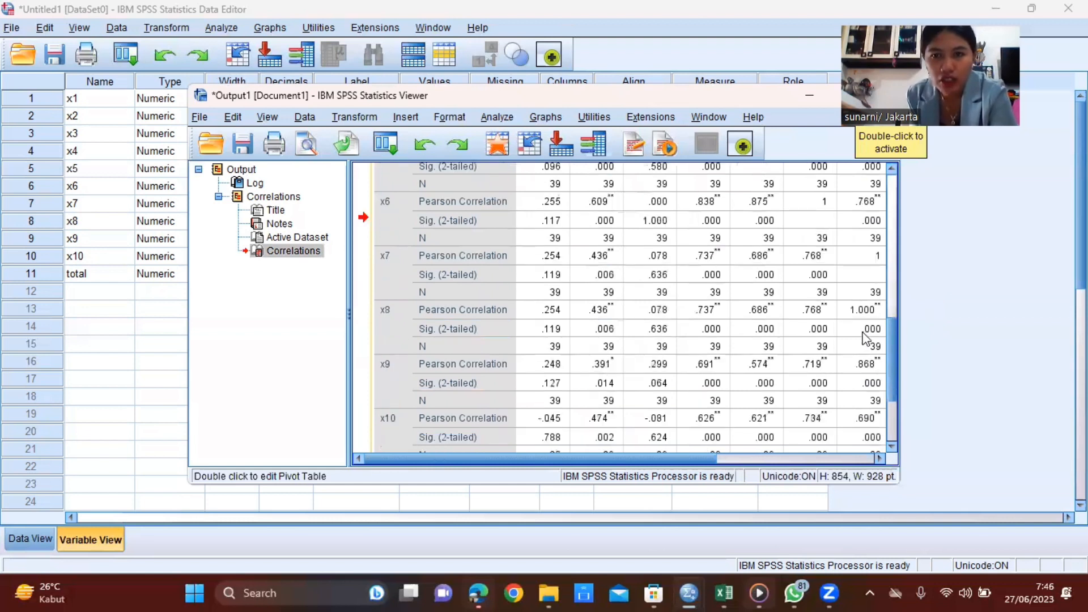
scroll(865, 339, "up", 2)
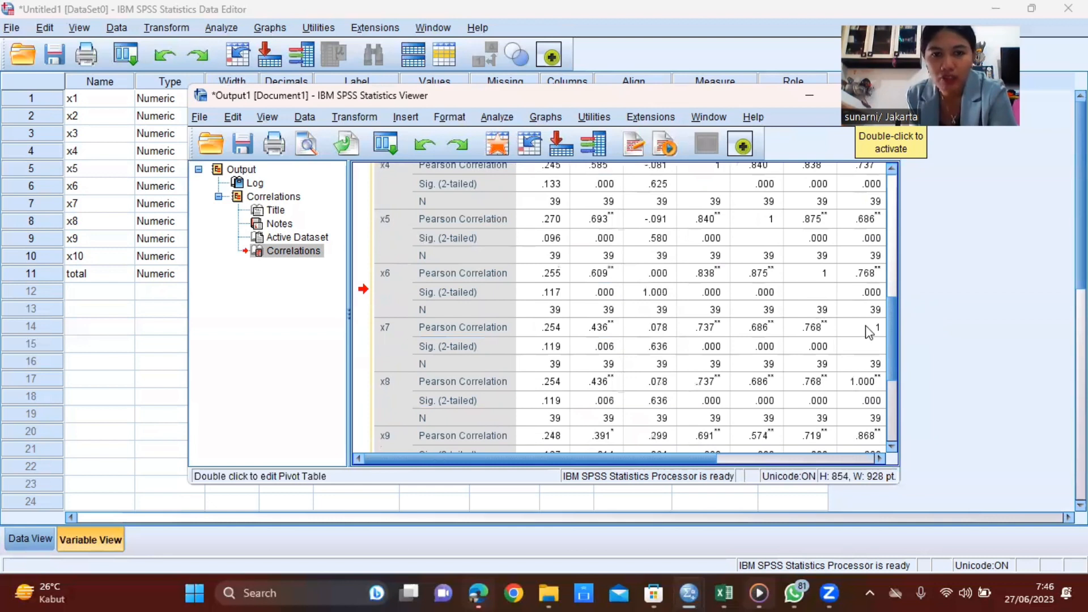
scroll(826, 353, "down", 2)
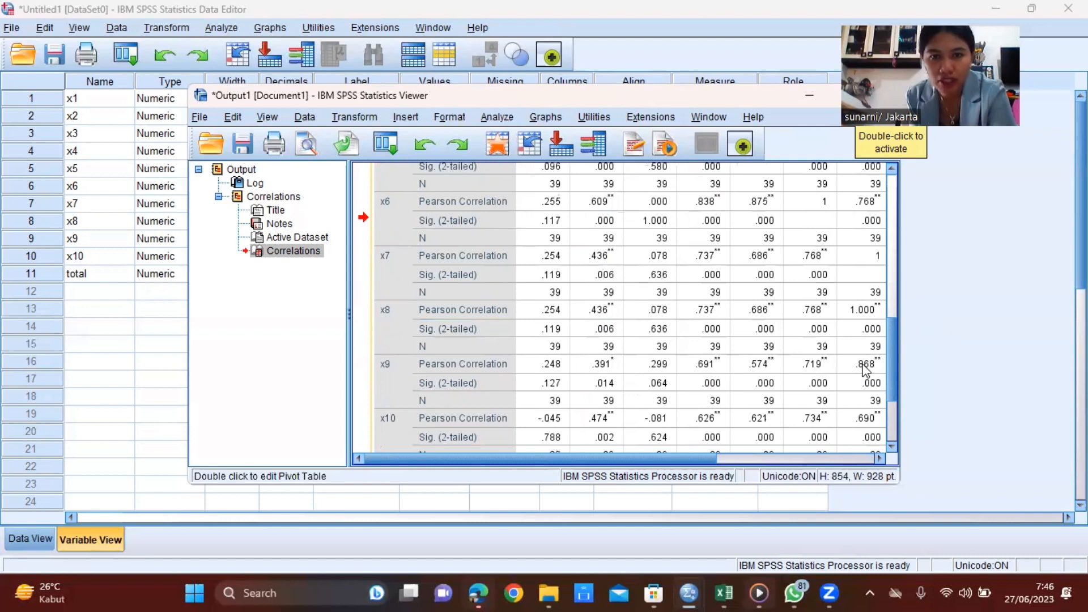
scroll(578, 418, "down", 3)
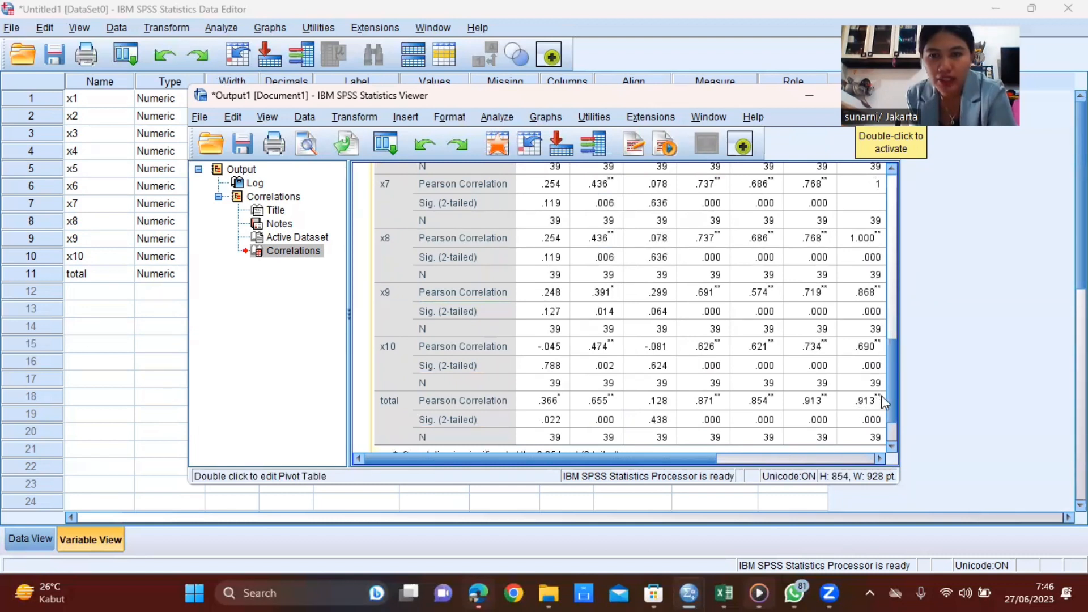
scroll(882, 395, "down", 3)
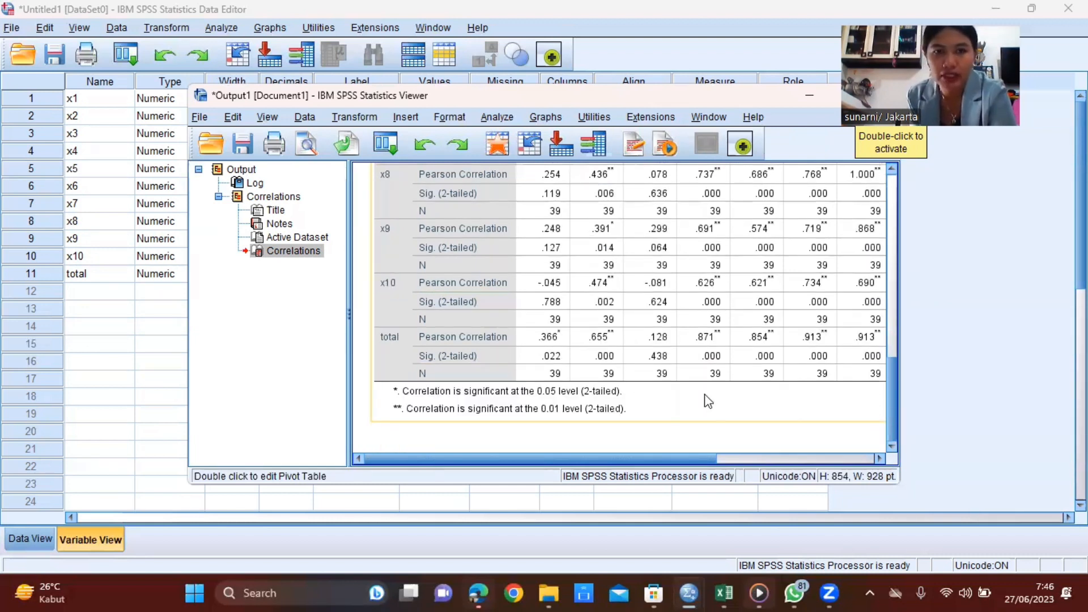
scroll(708, 401, "up", 5)
scroll(705, 403, "up", 2)
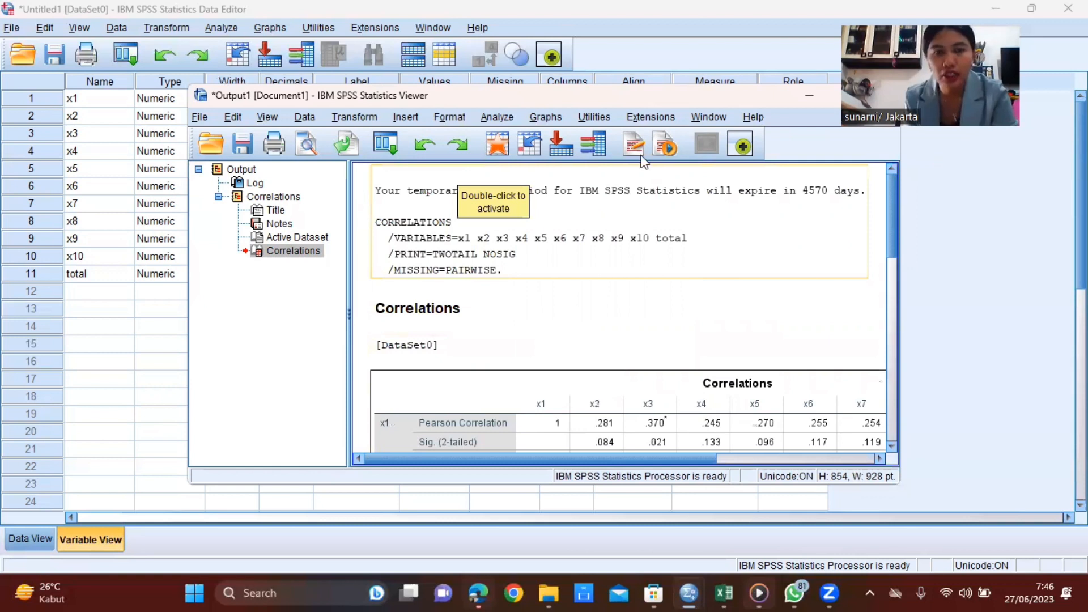
scroll(643, 164, "down", 10)
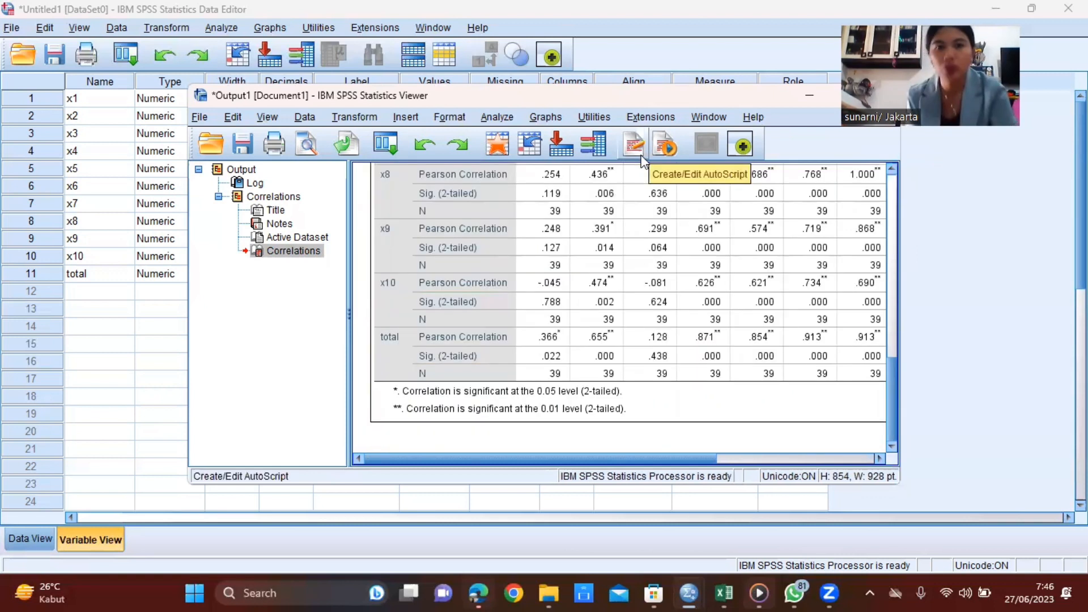
- Open a reliability analysis for the questionnaire data from the output viewer
left_click(497, 119)
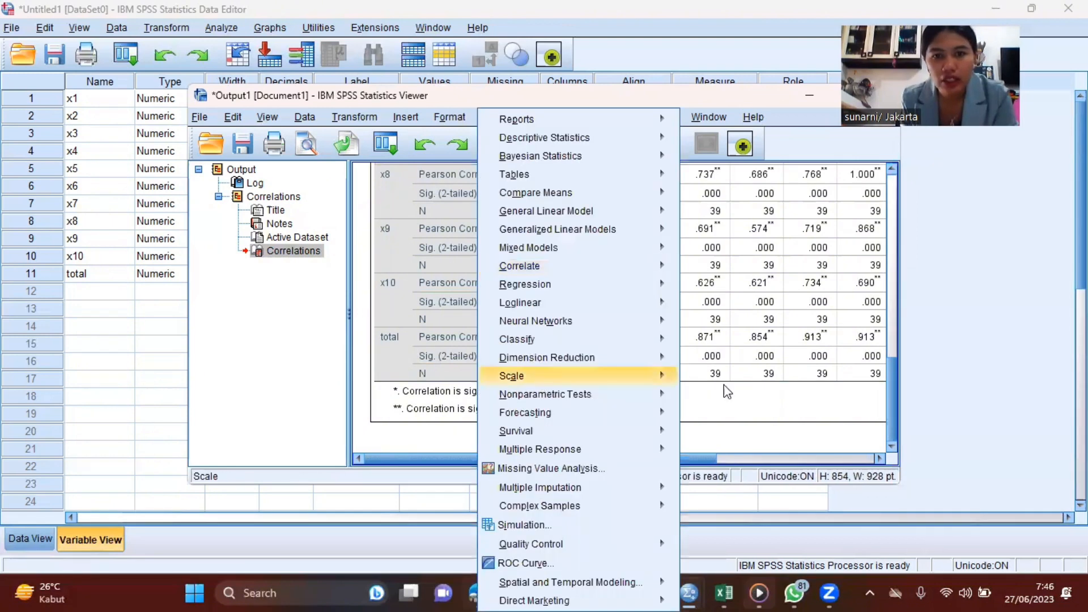
mouse_move(727, 388)
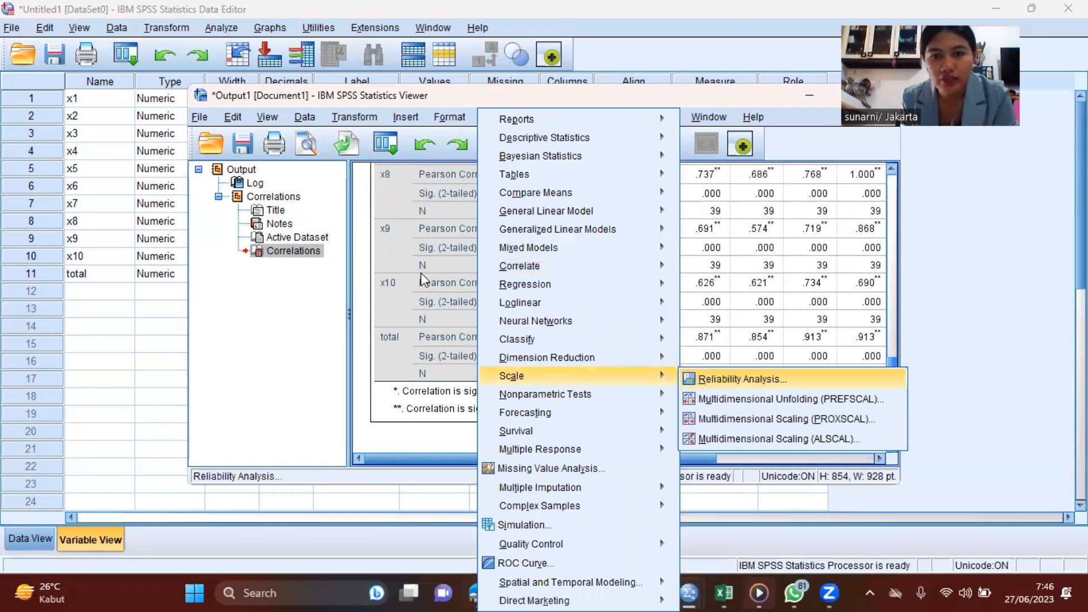
left_click(726, 385)
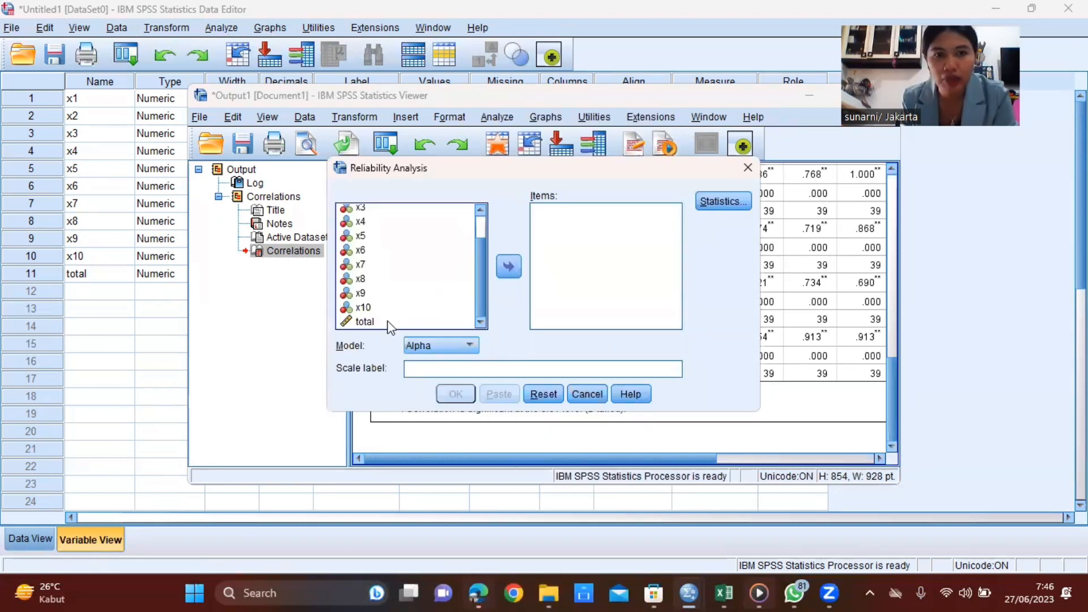
- Try to select x1 through x10 in the reliability analysis's source list
scroll(367, 266, "up", 2)
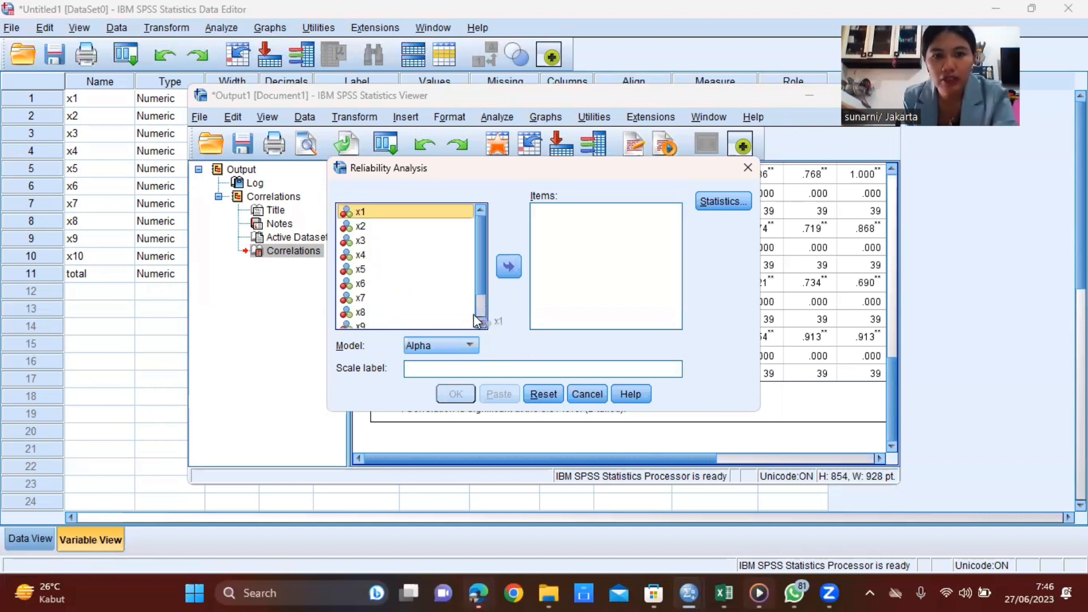
scroll(474, 314, "down", 1)
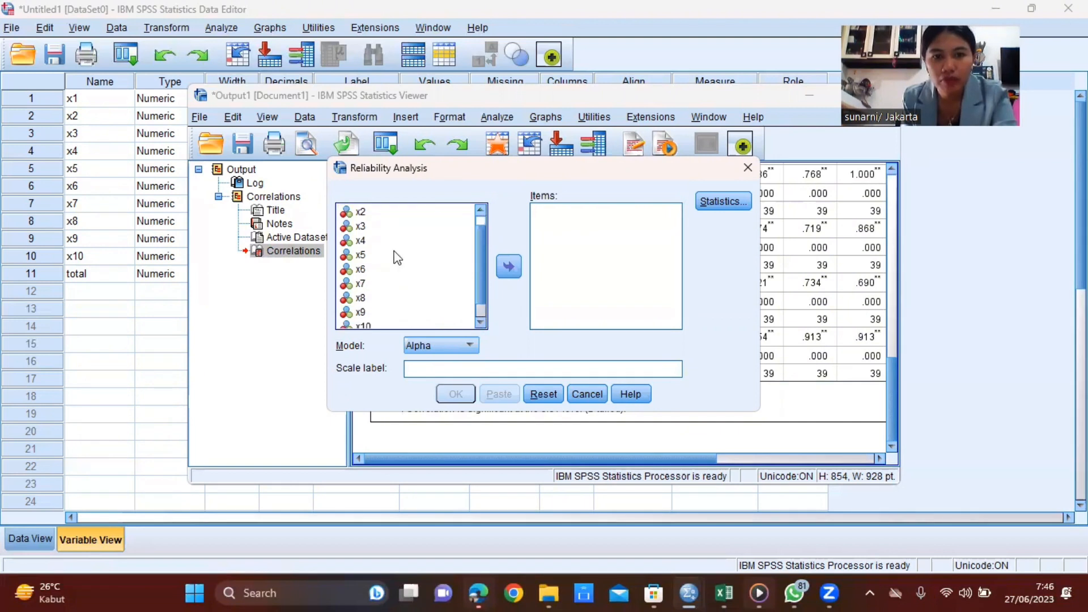
scroll(394, 251, "up", 1)
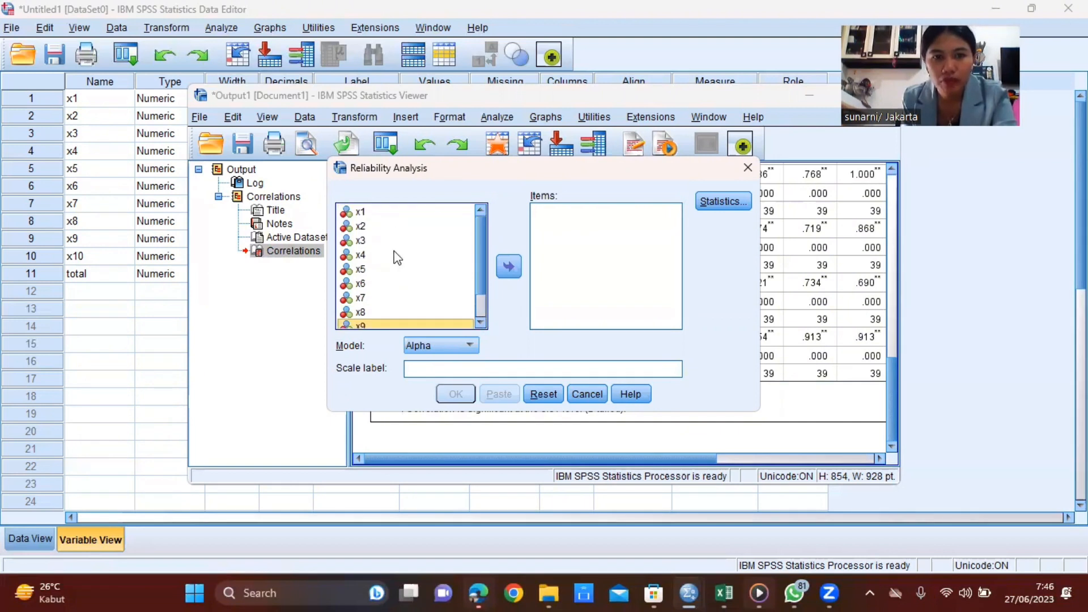
left_click(397, 213)
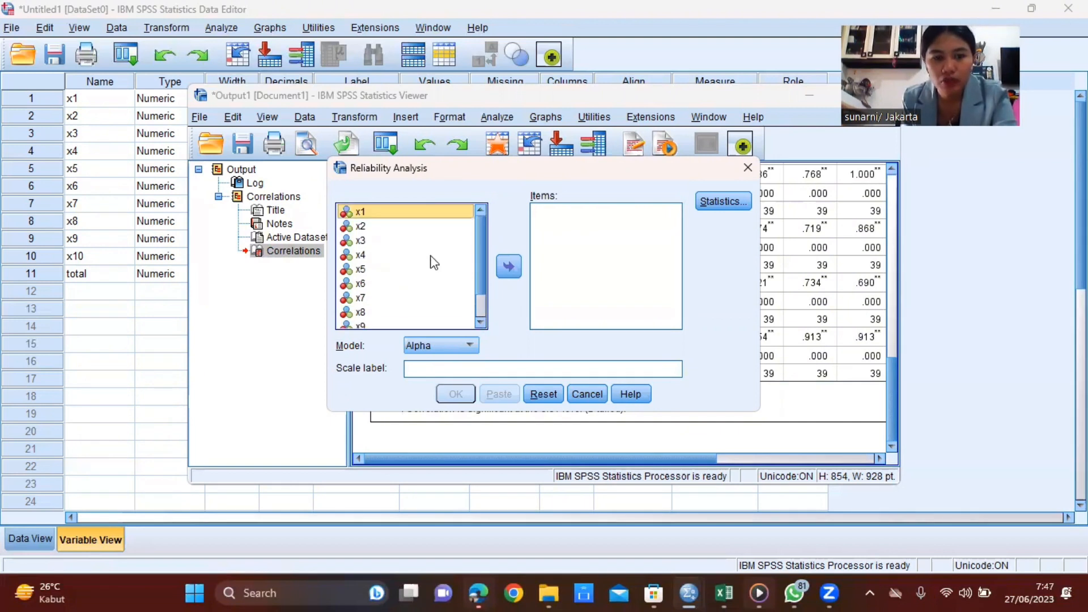
double_click(481, 322)
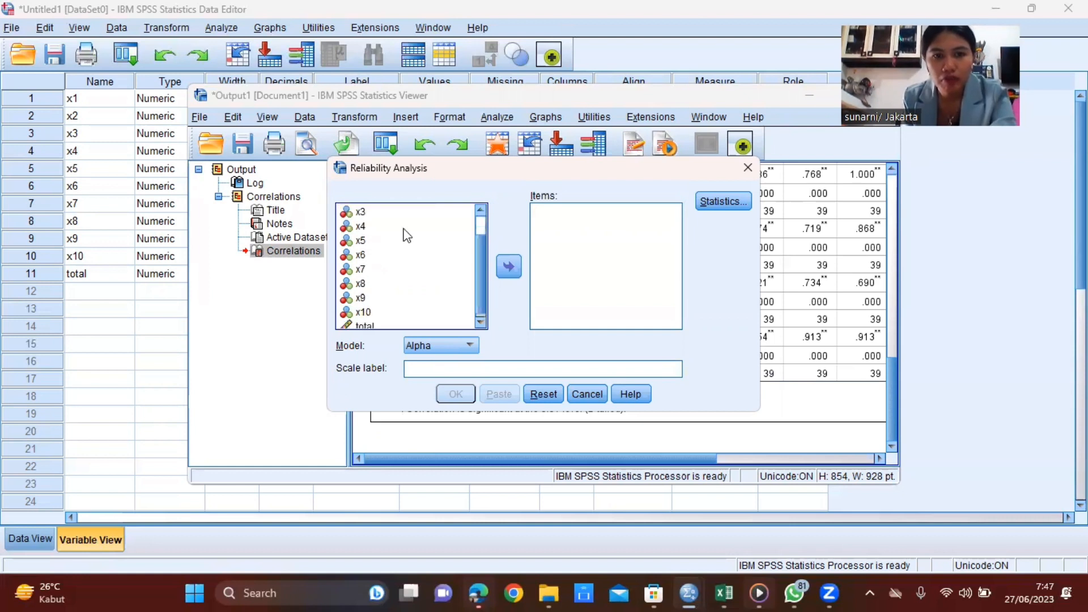
scroll(399, 286, "down", 1)
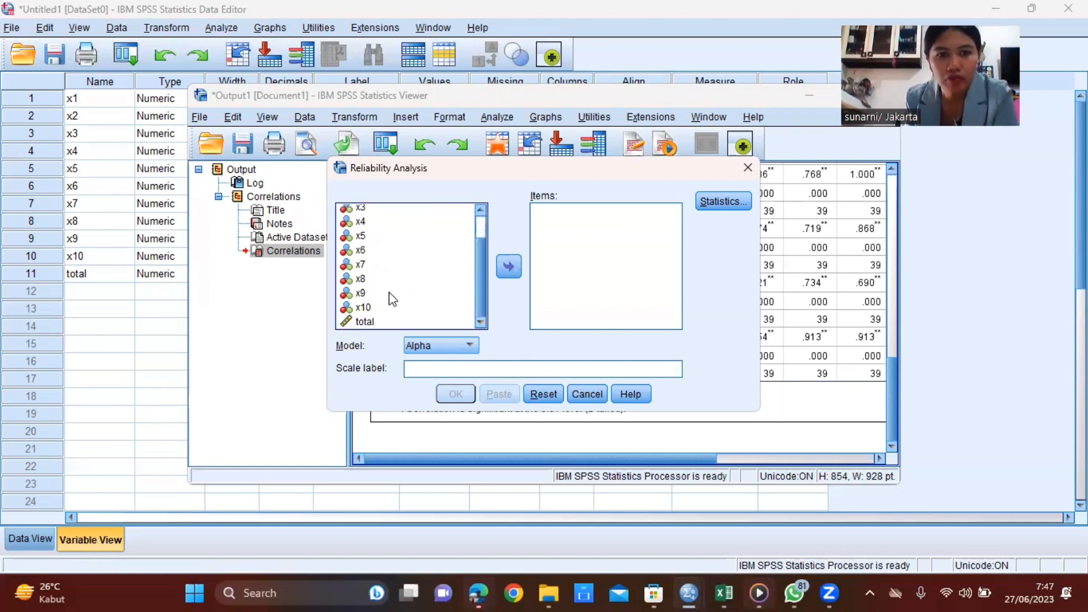
left_click(388, 308)
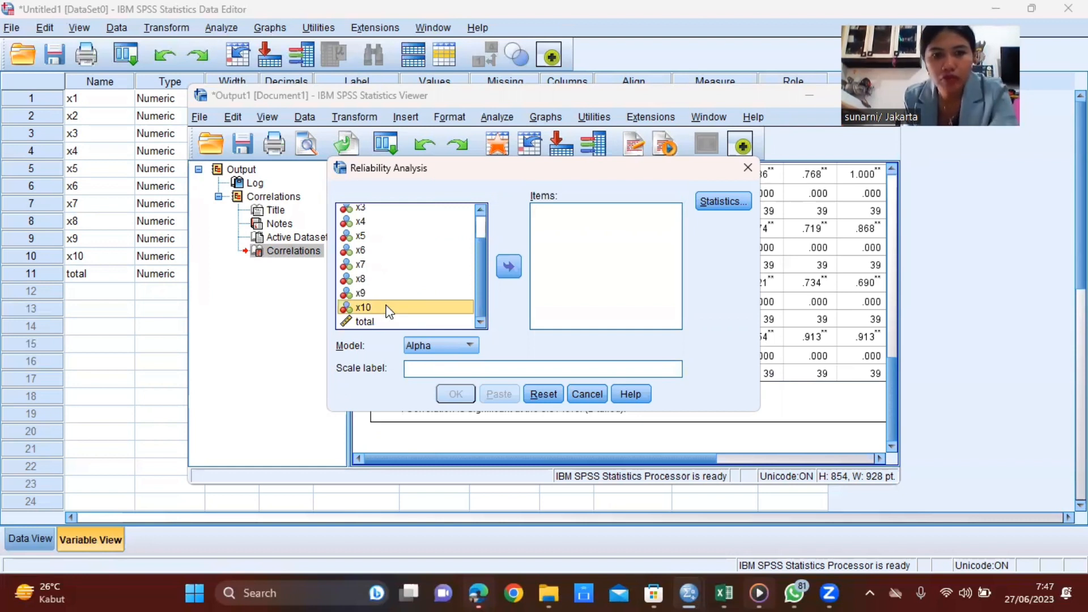
scroll(407, 216, "up", 1)
- Add x1 through x10 as the items of the reliability analysis, leaving out total
left_click(404, 213)
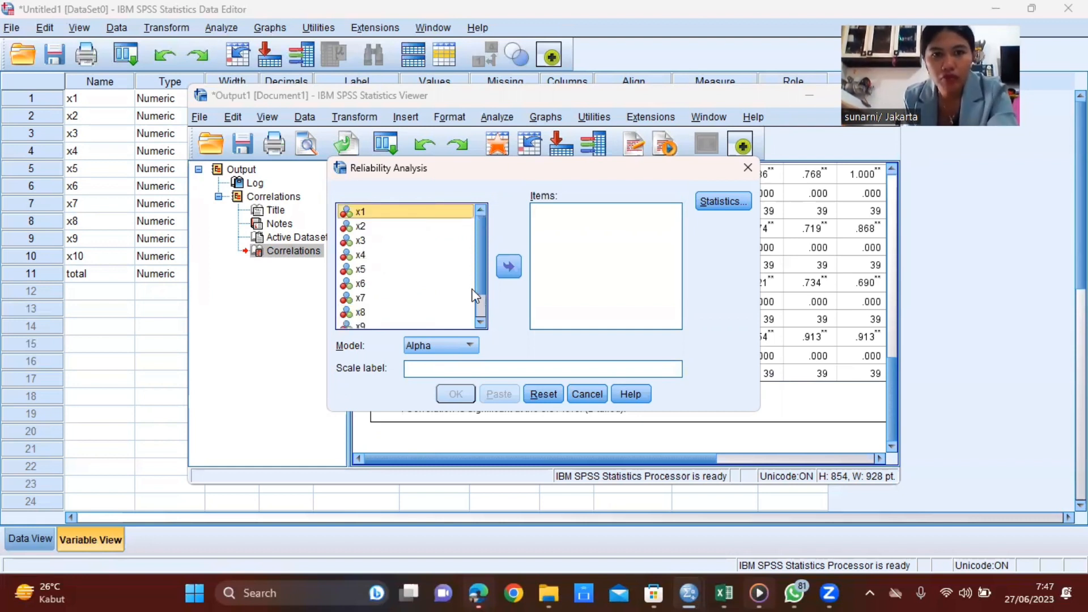
scroll(397, 323, "down", 1)
left_click(397, 325, "shift")
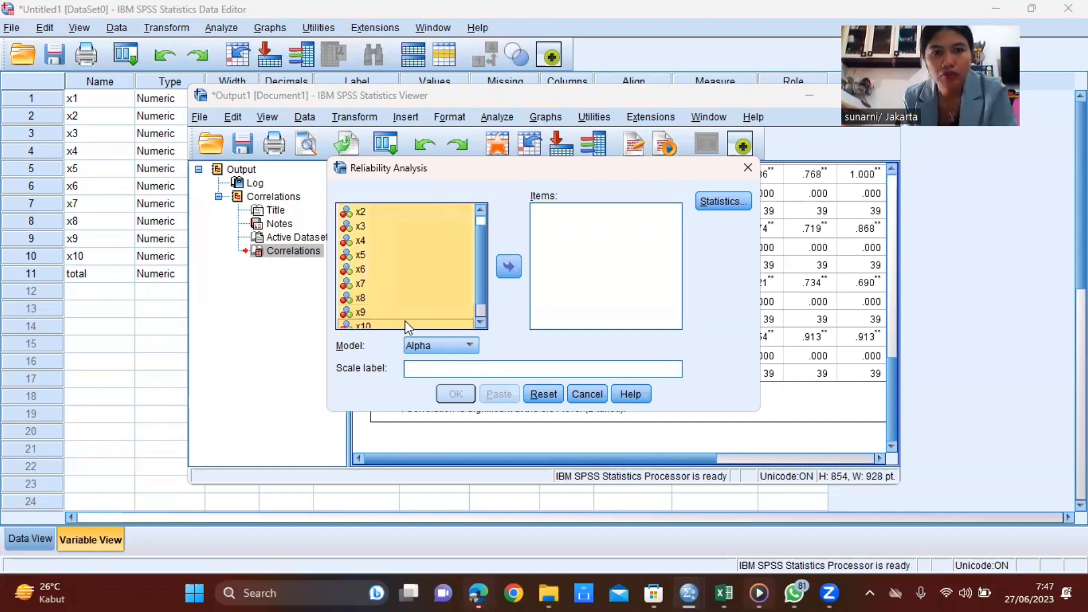
scroll(445, 313, "down", 1)
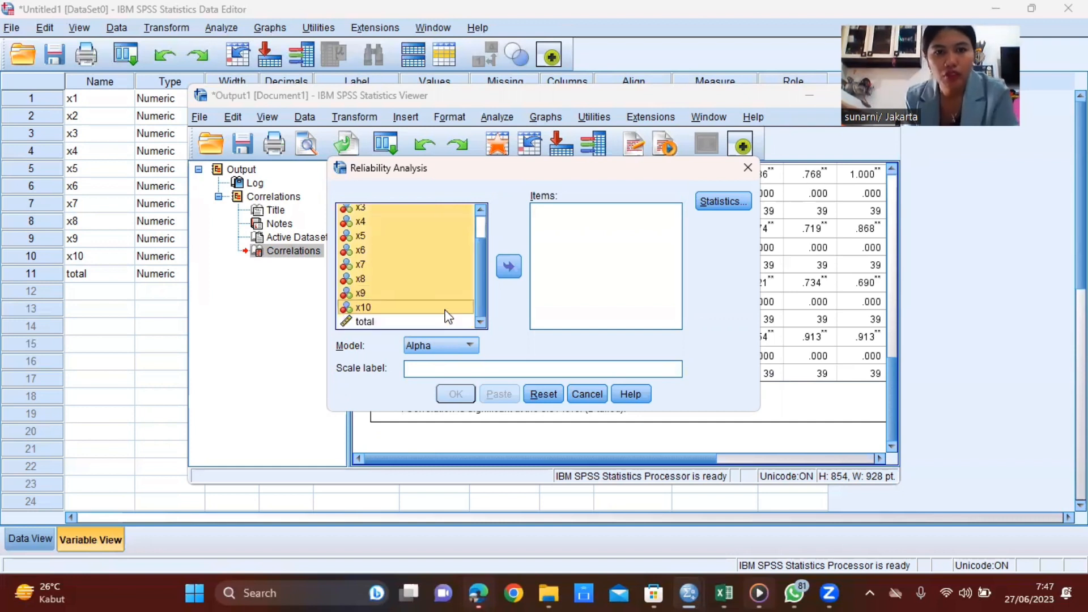
left_click(510, 273)
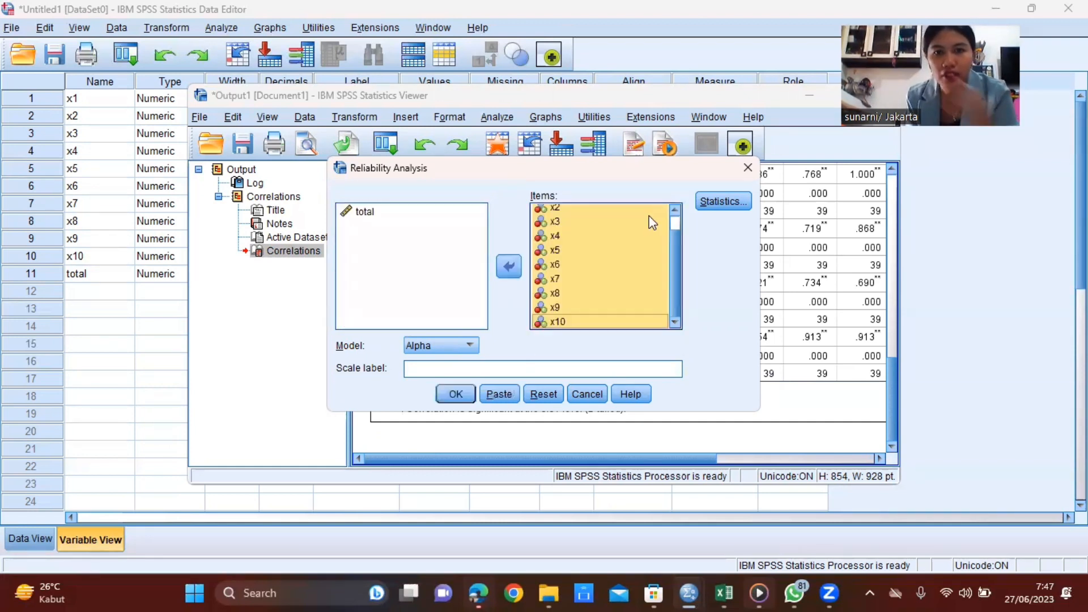
- Request inter-item correlations and covariances for the reliability analysis and run it
left_click(721, 204)
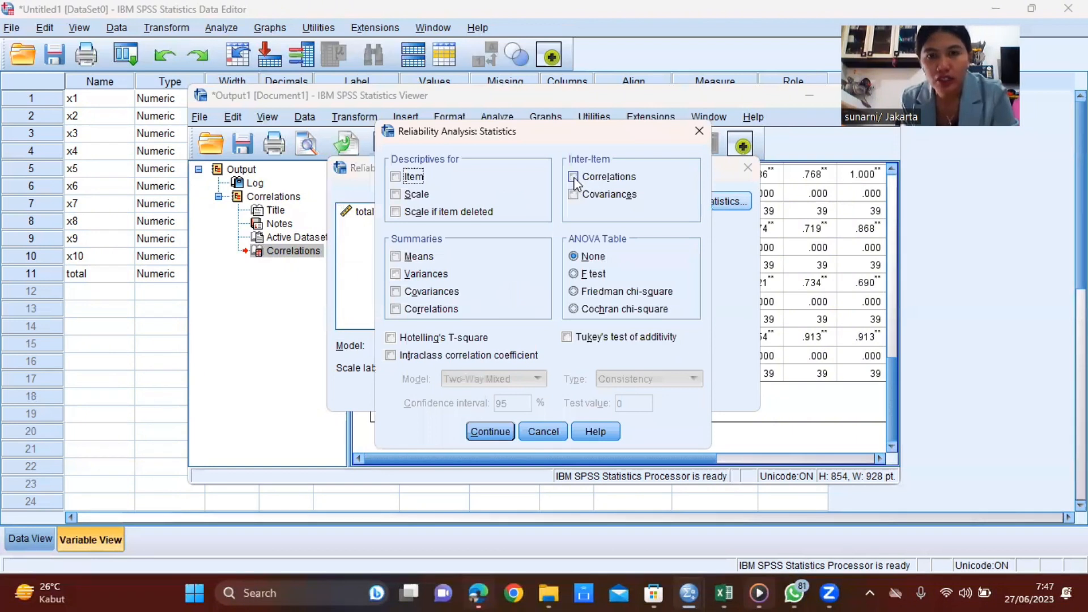
left_click(573, 178)
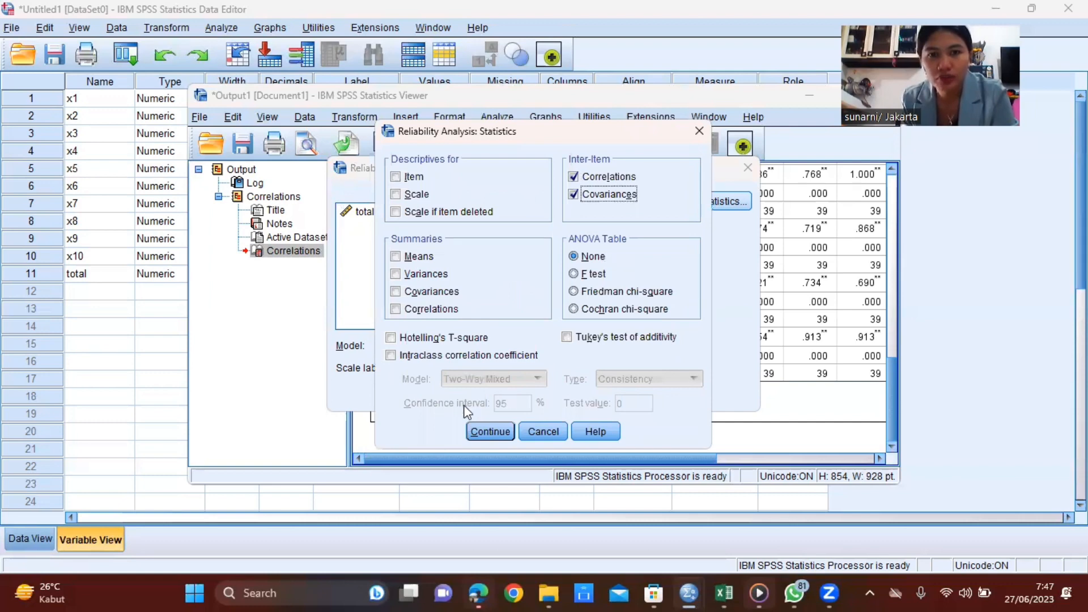
left_click(482, 429)
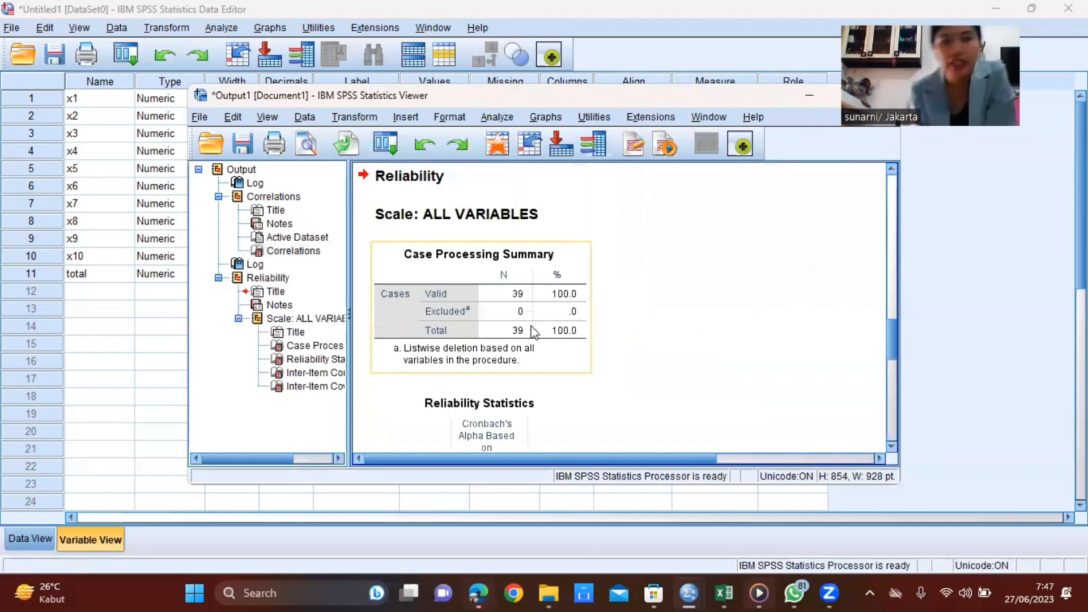
- Examine the Case Processing Summary and the Cronbach's Alpha values in the Reliability Statistics table
scroll(493, 337, "down", 3)
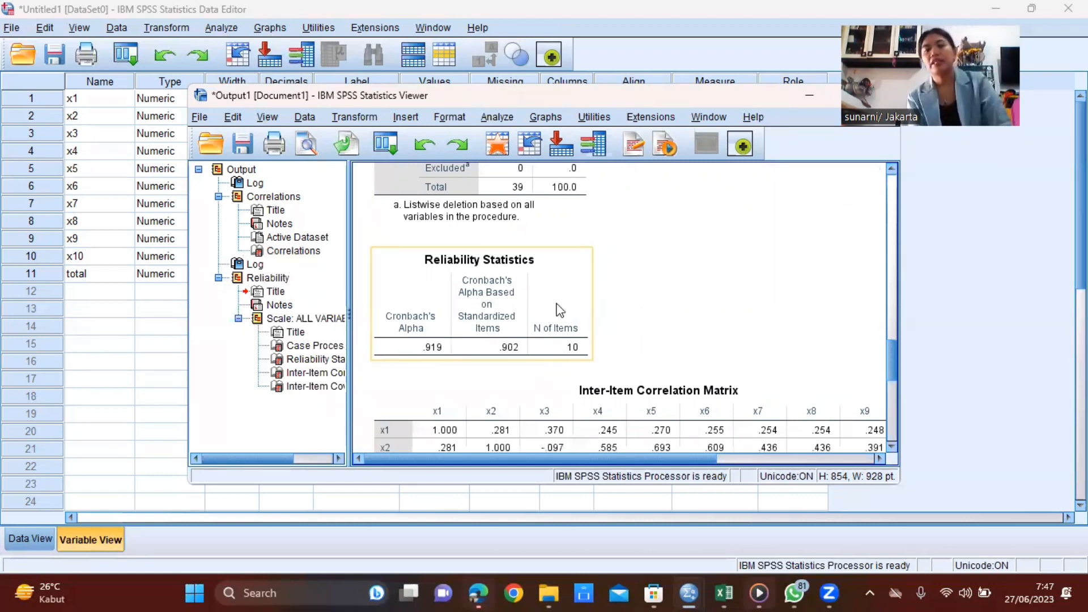
left_click(558, 375)
scroll(554, 381, "up", 5)
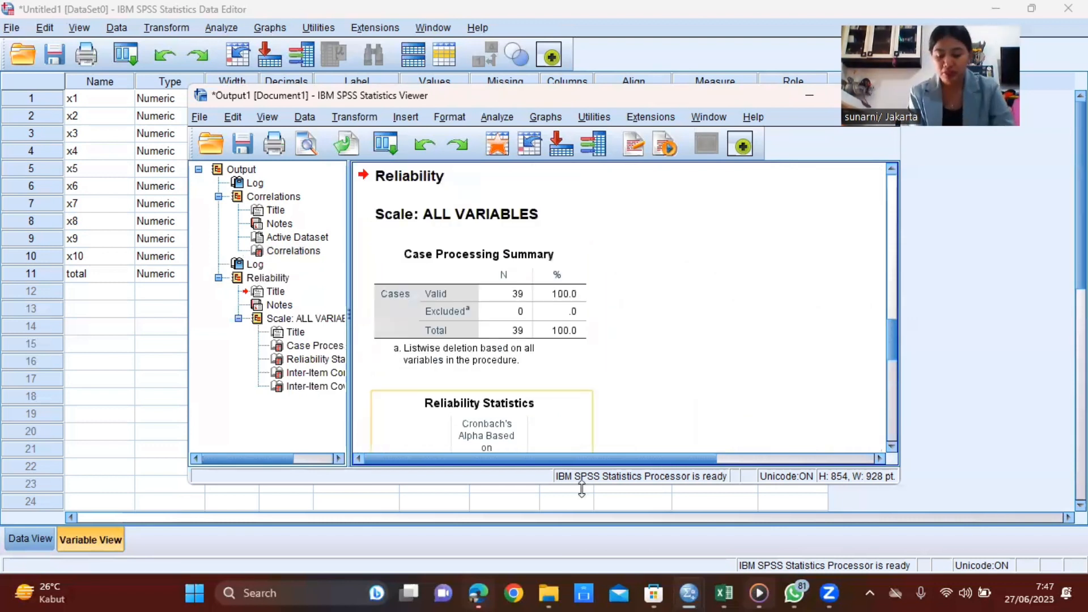
scroll(561, 397, "up", 3)
left_click(577, 420)
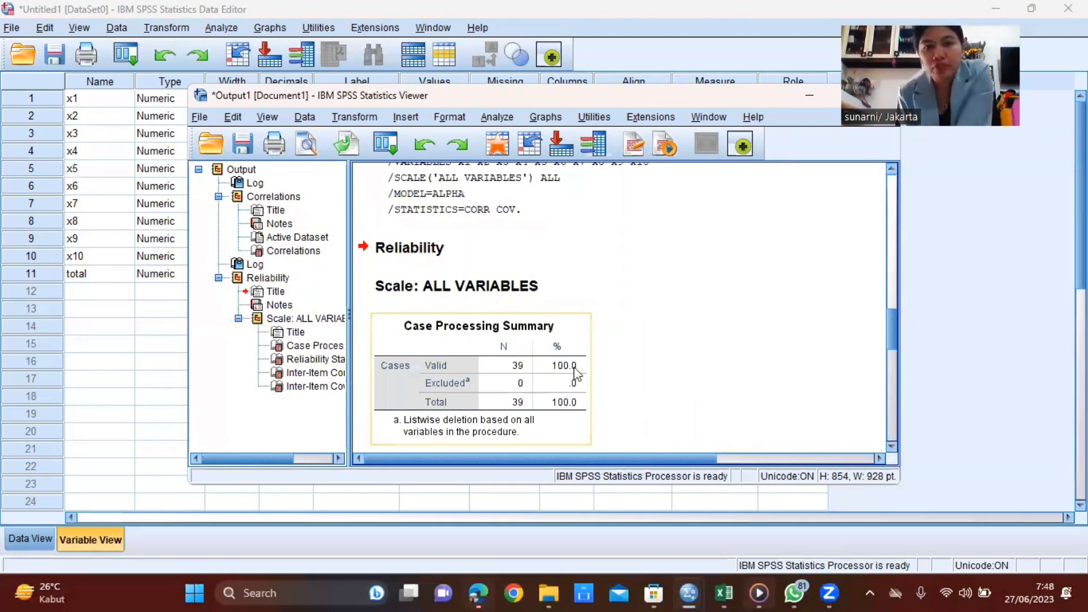
scroll(578, 371, "down", 4)
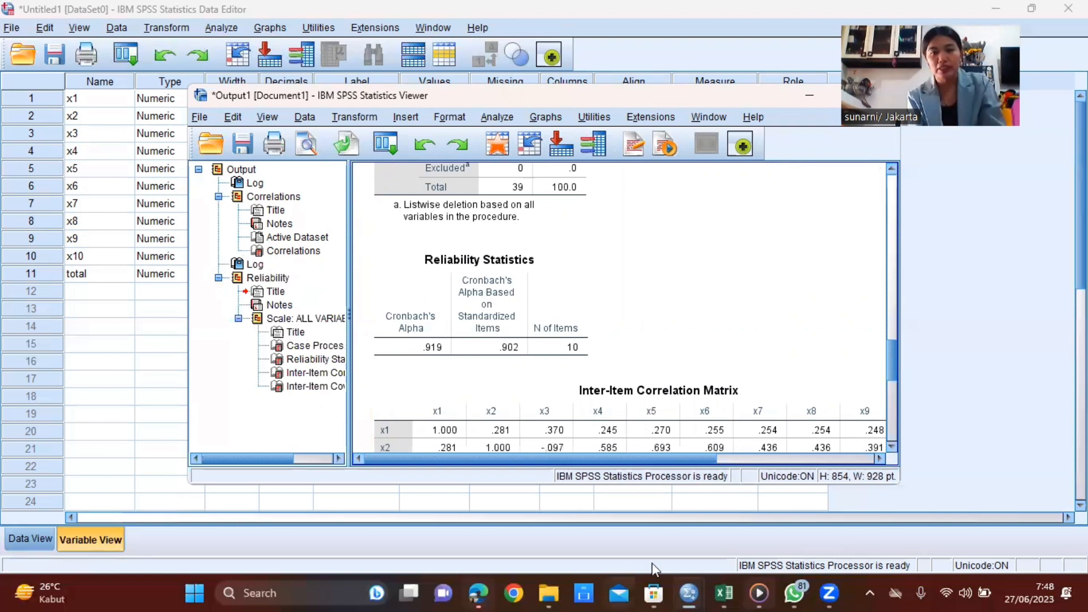
- Return to the data editor and create a new empty dataset
mouse_move(675, 567)
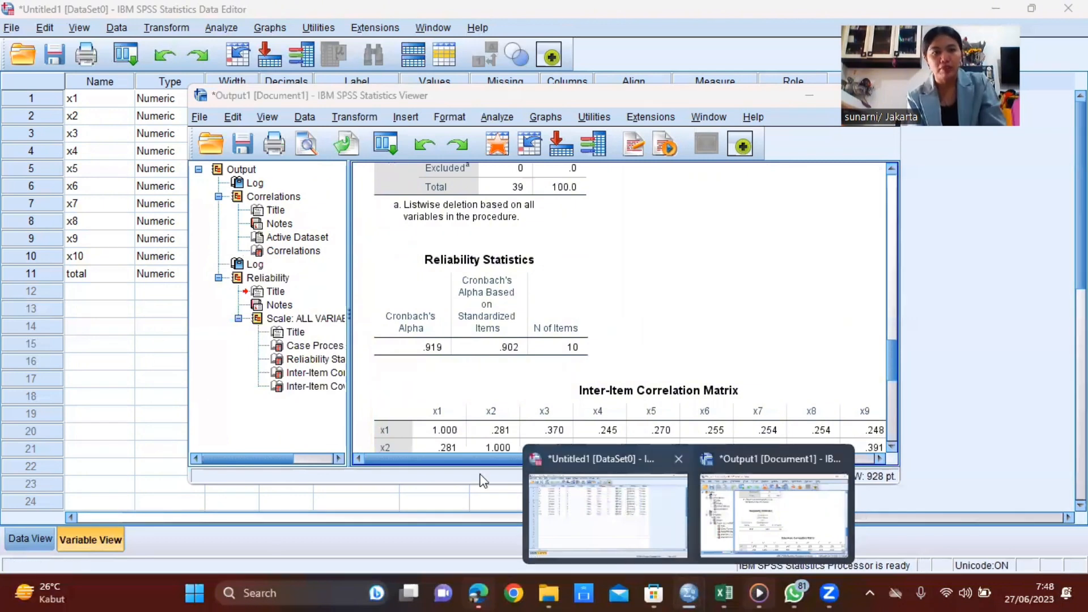
left_click(19, 529)
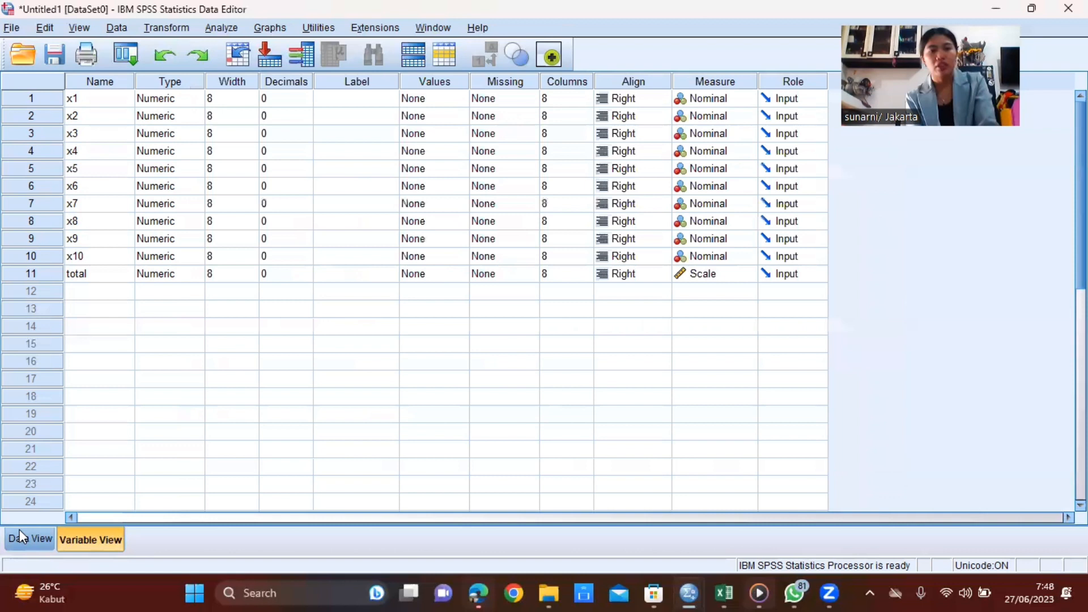
left_click(19, 530)
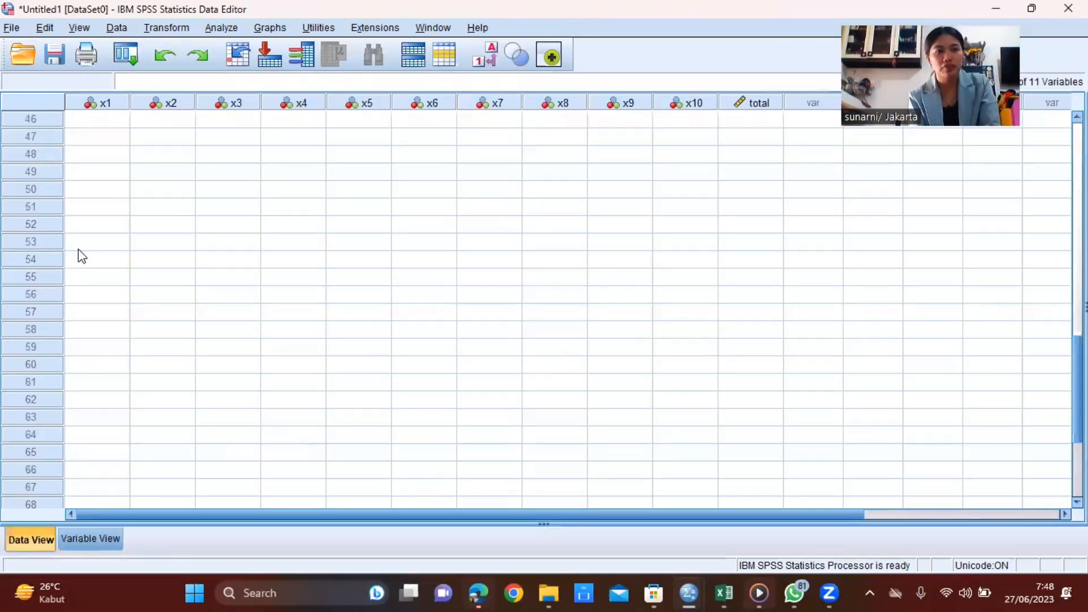
key("ctrl+t")
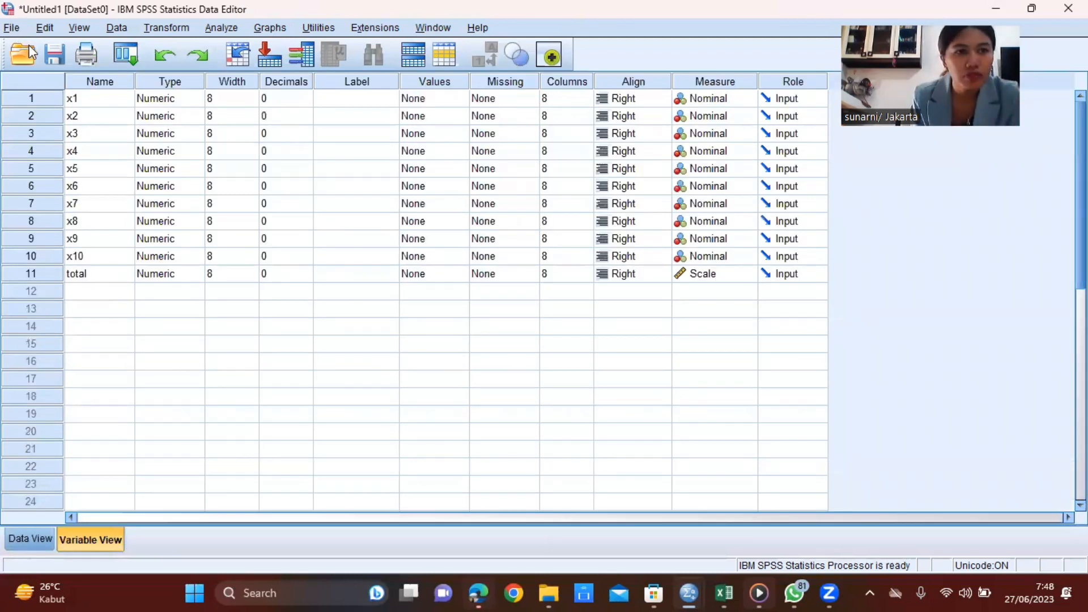
left_click(12, 28)
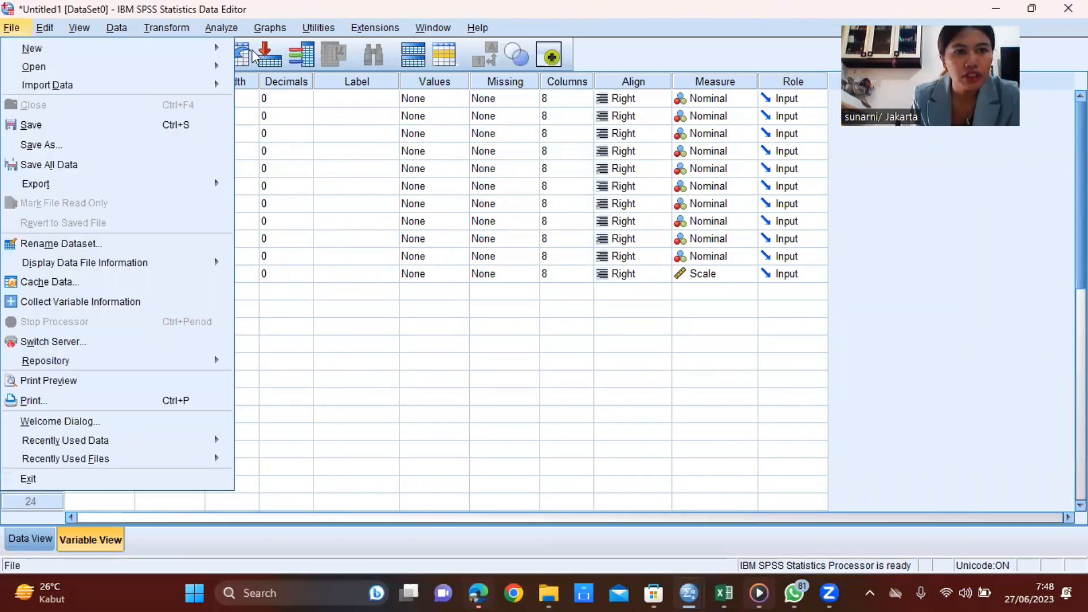
mouse_move(224, 49)
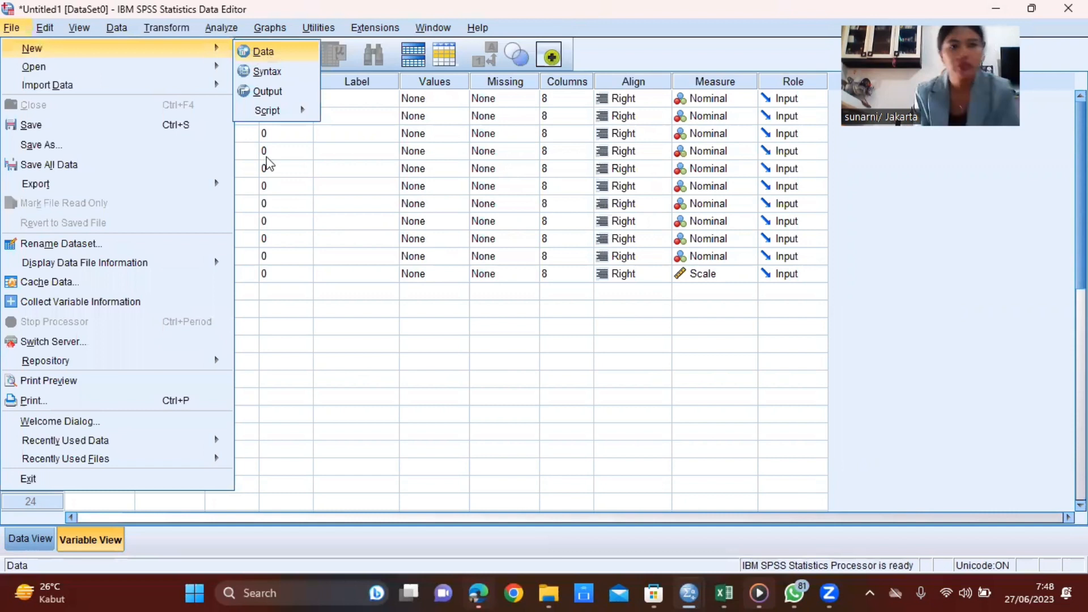
left_click(268, 164)
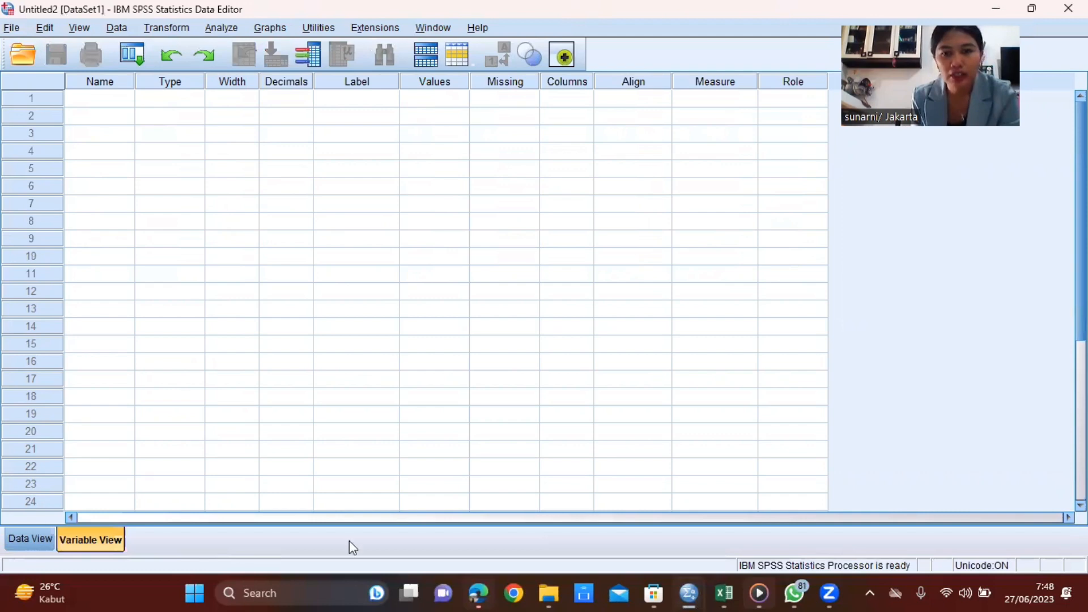
- Switch to Excel to check the X1 to X5 and TOTAL columns on Sheet2, and return to the new SPSS dataset
key("alt+Tab")
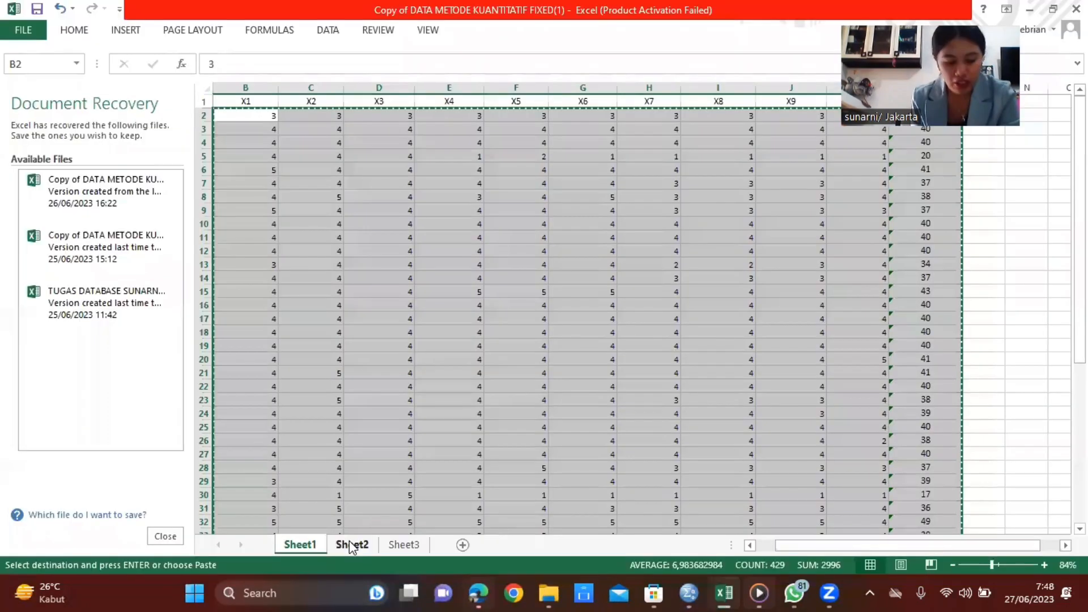
left_click(352, 544)
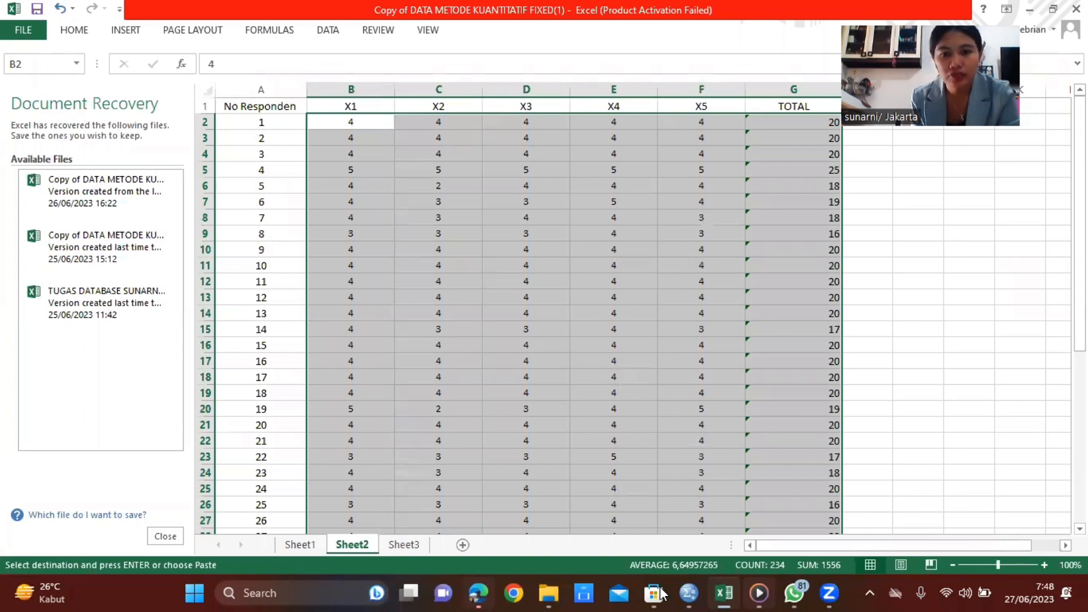
left_click(692, 593)
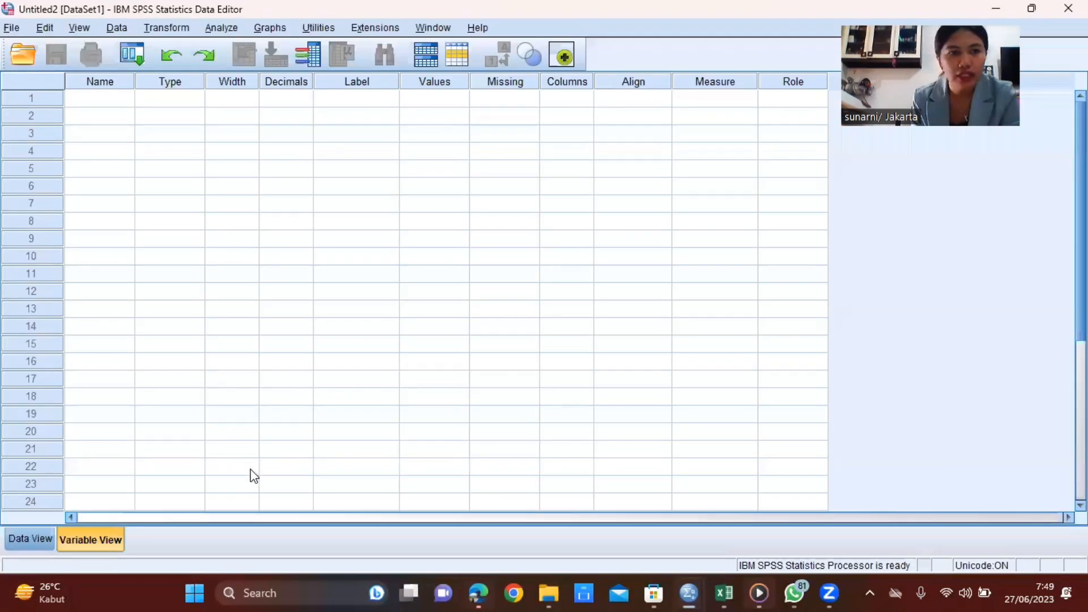
- Define six variables named x1, x2, x3, x4, x5 and total in the new dataset
left_click(113, 99)
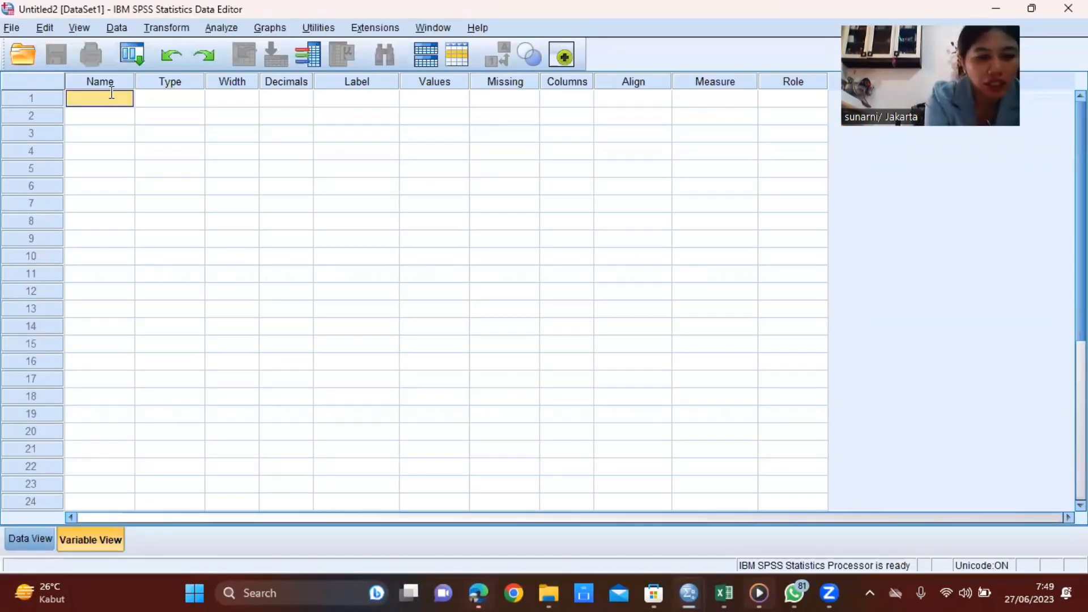
type("x1")
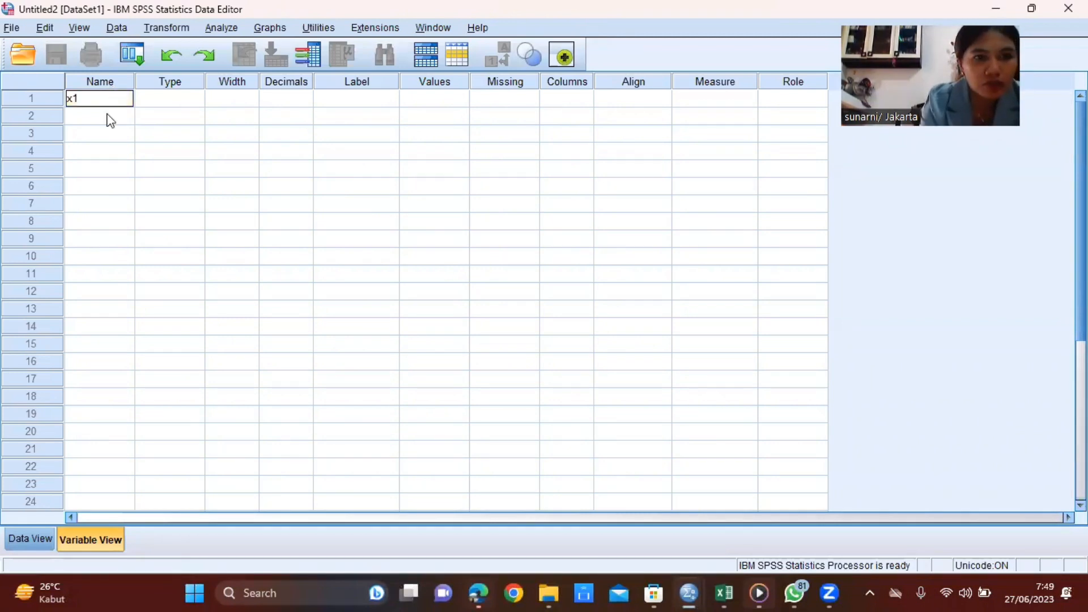
left_click(107, 115)
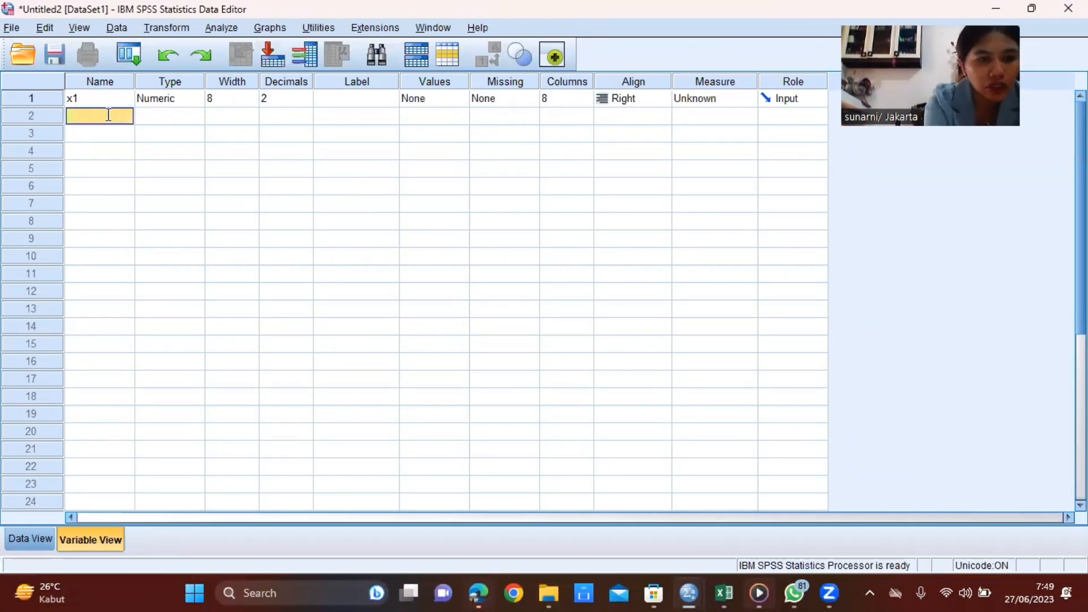
type("x2")
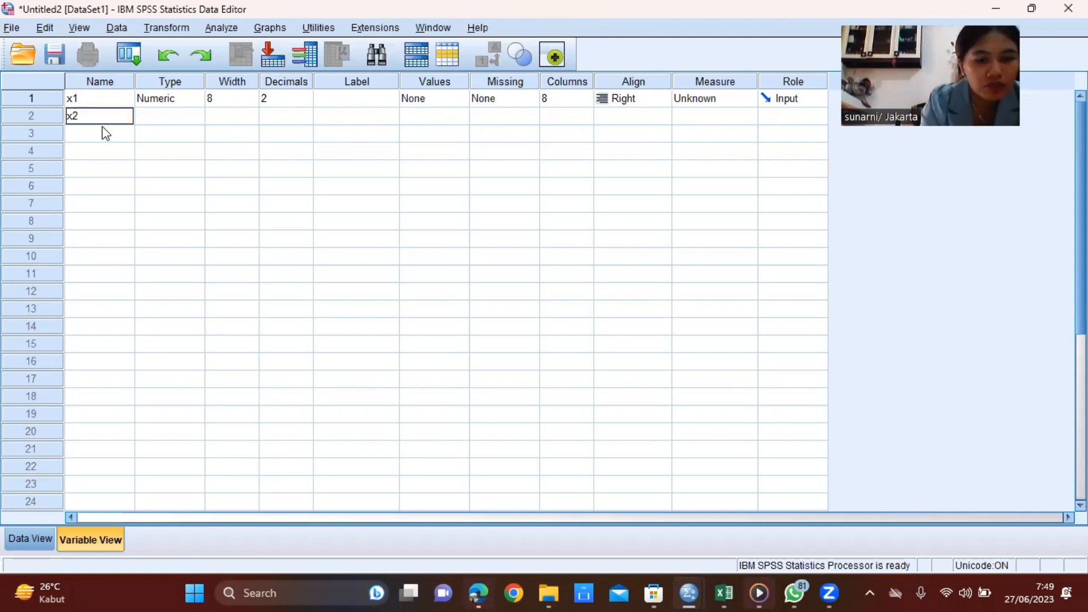
left_click(106, 134)
type("x3")
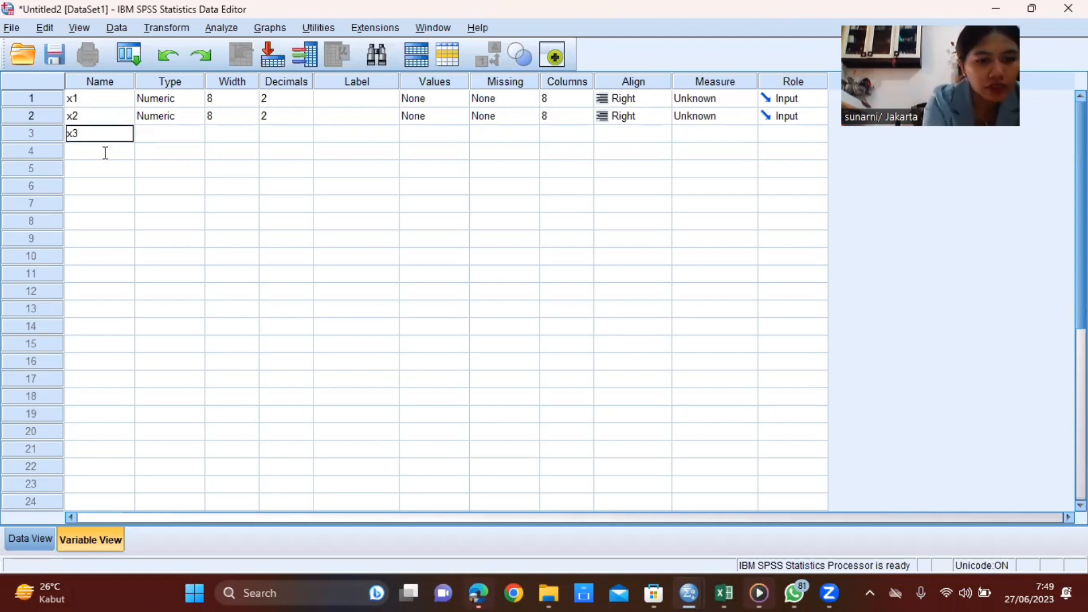
left_click(105, 152)
type("x4")
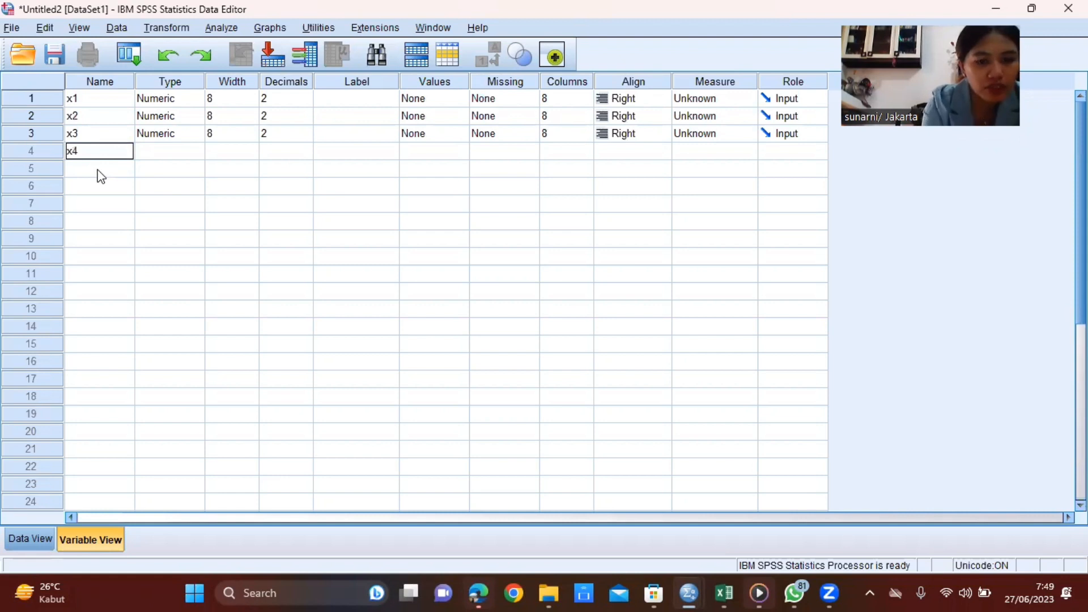
left_click(99, 168)
type("x5")
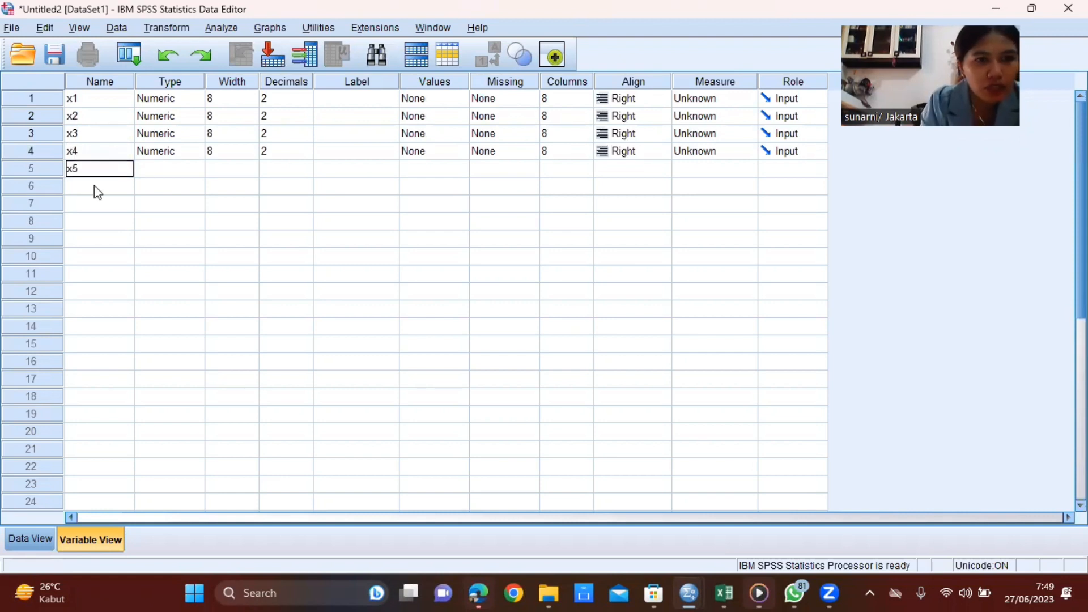
left_click(96, 185)
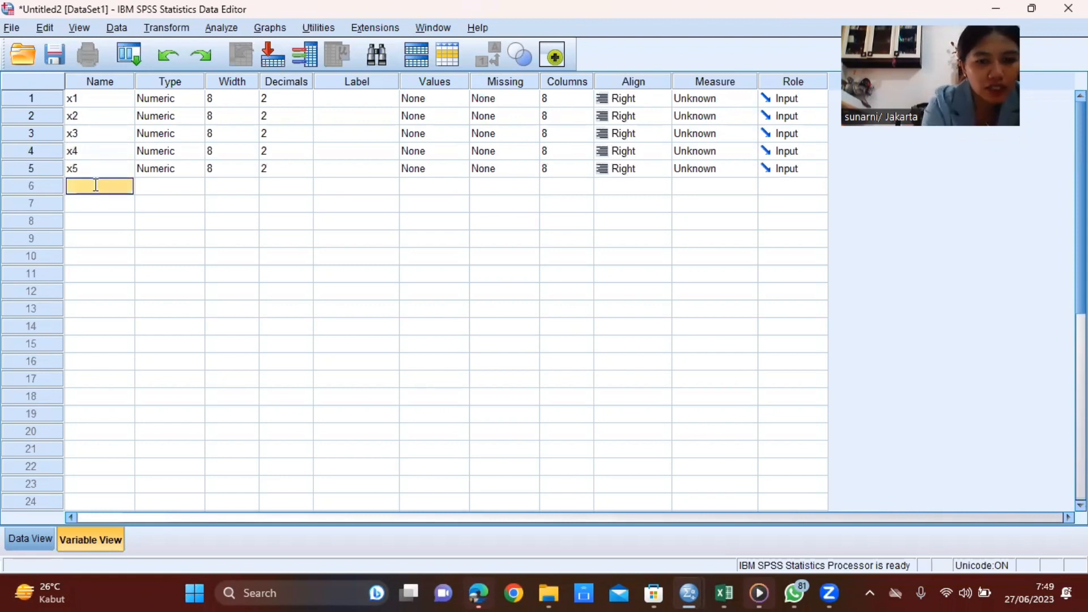
type("total")
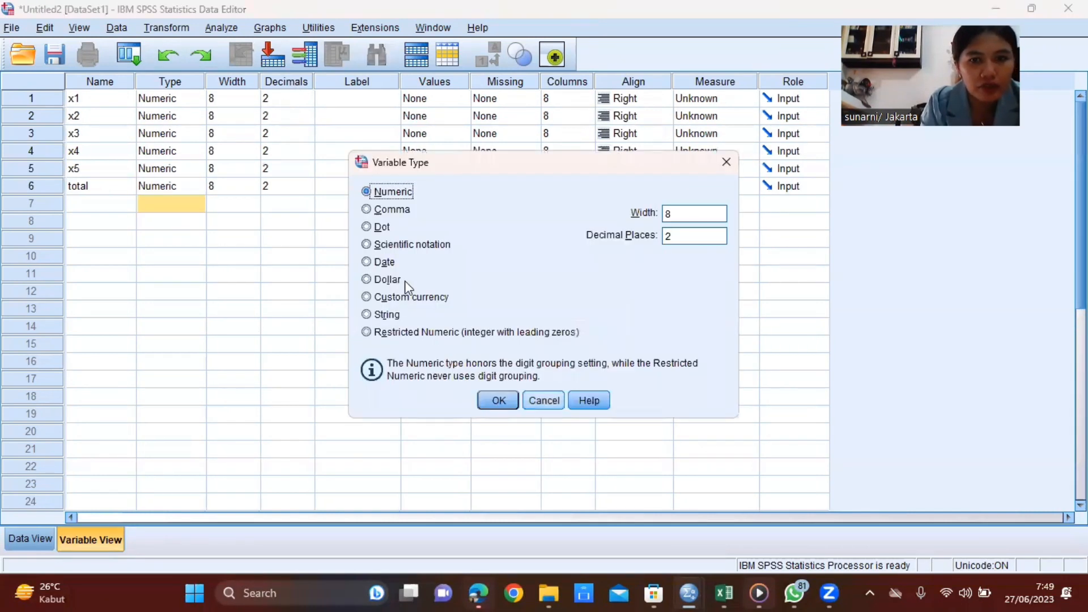
key("Escape")
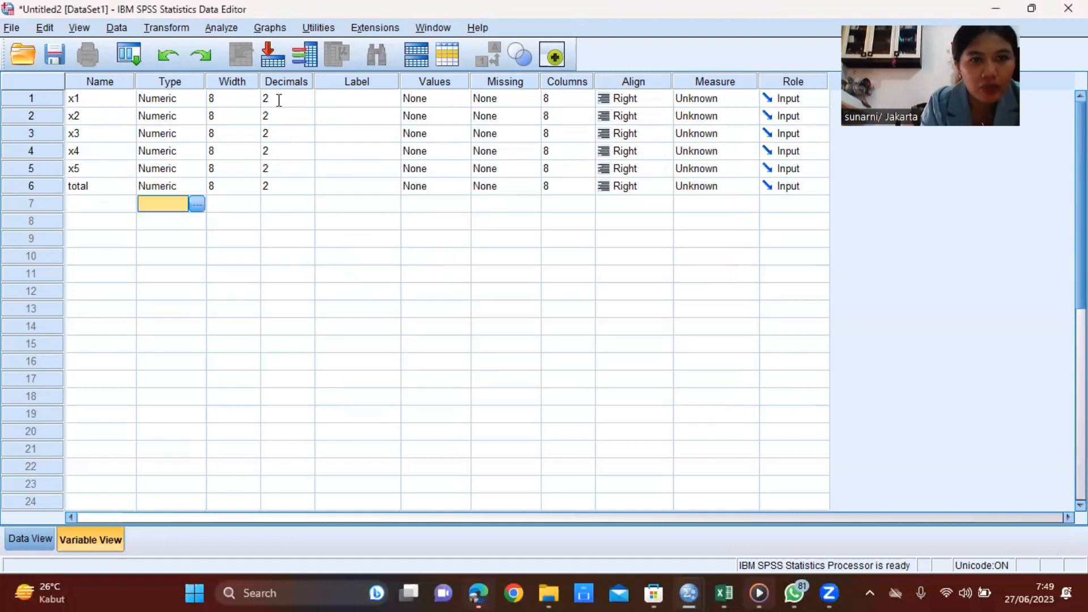
- Set the decimals to 0 for x1 to x5 and total
left_click(280, 101)
left_click(306, 104)
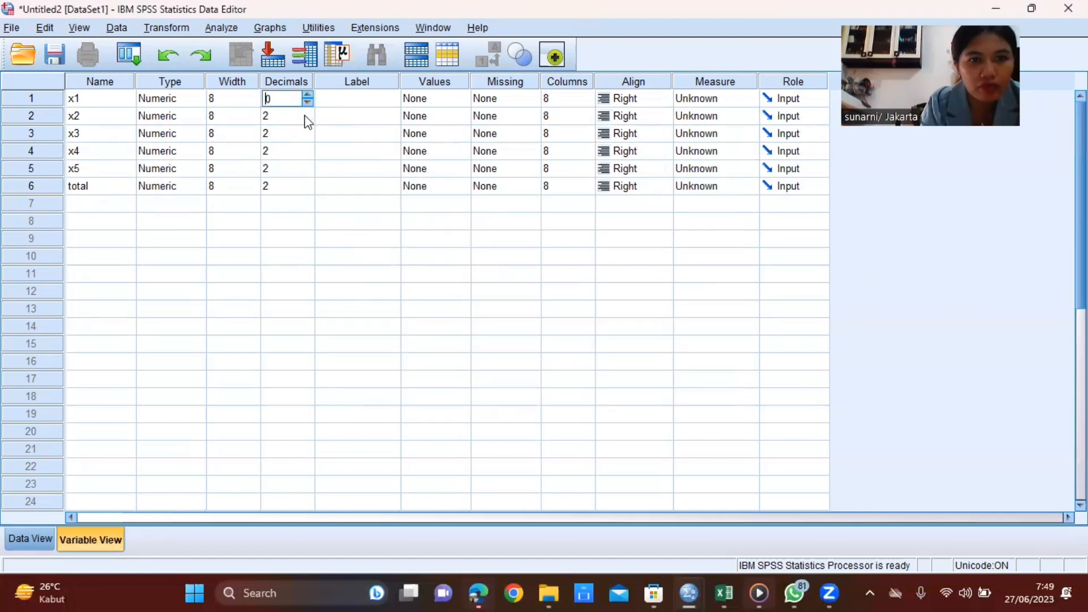
left_click(305, 117)
left_click(307, 120)
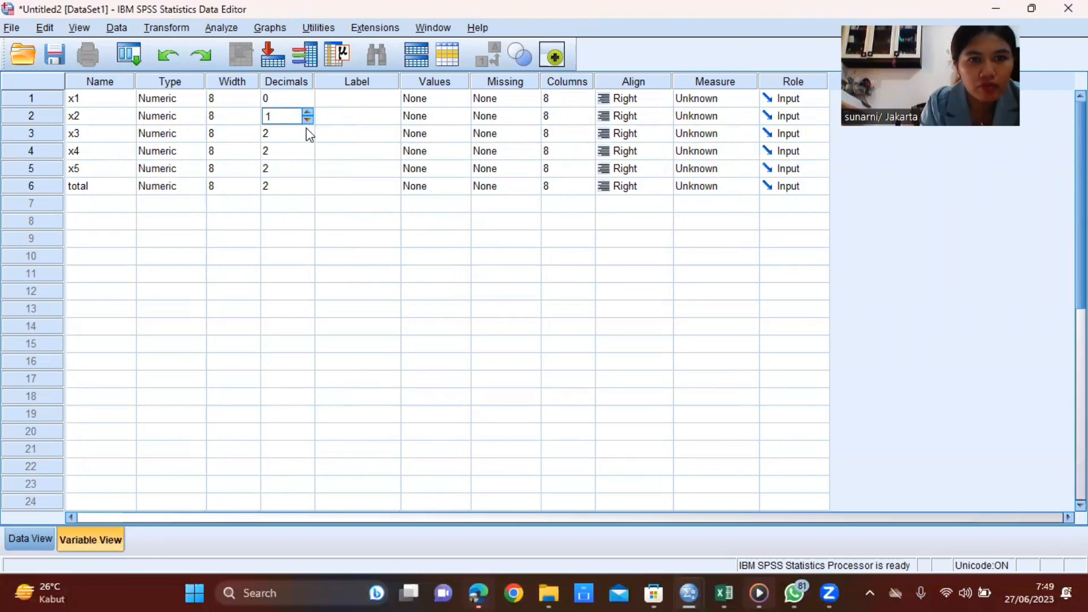
left_click(307, 121)
left_click(307, 130)
left_click(307, 152)
left_click(307, 155)
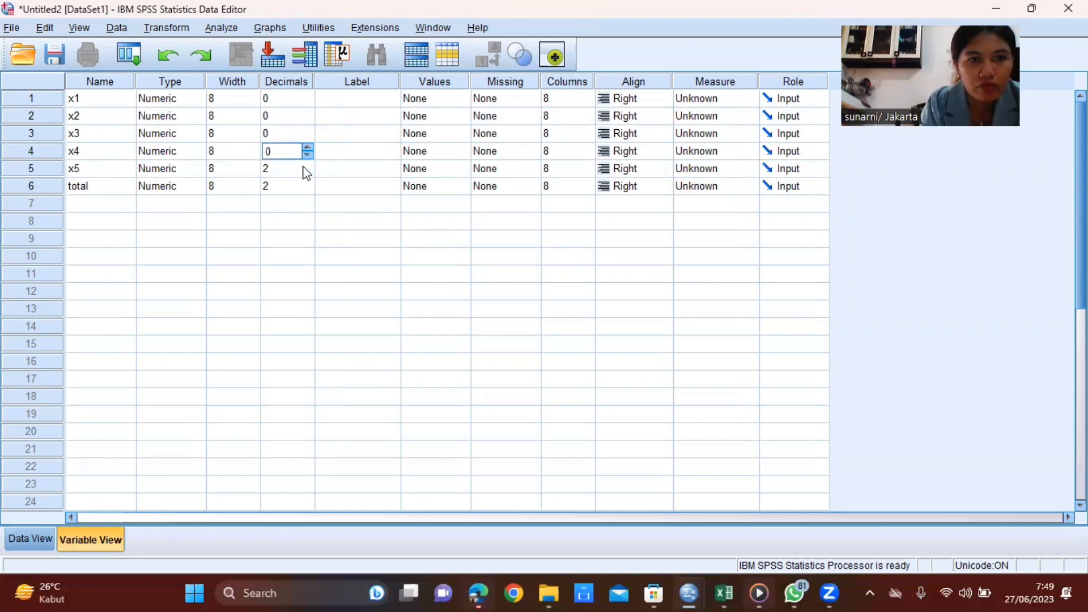
left_click(307, 173)
double_click(306, 171)
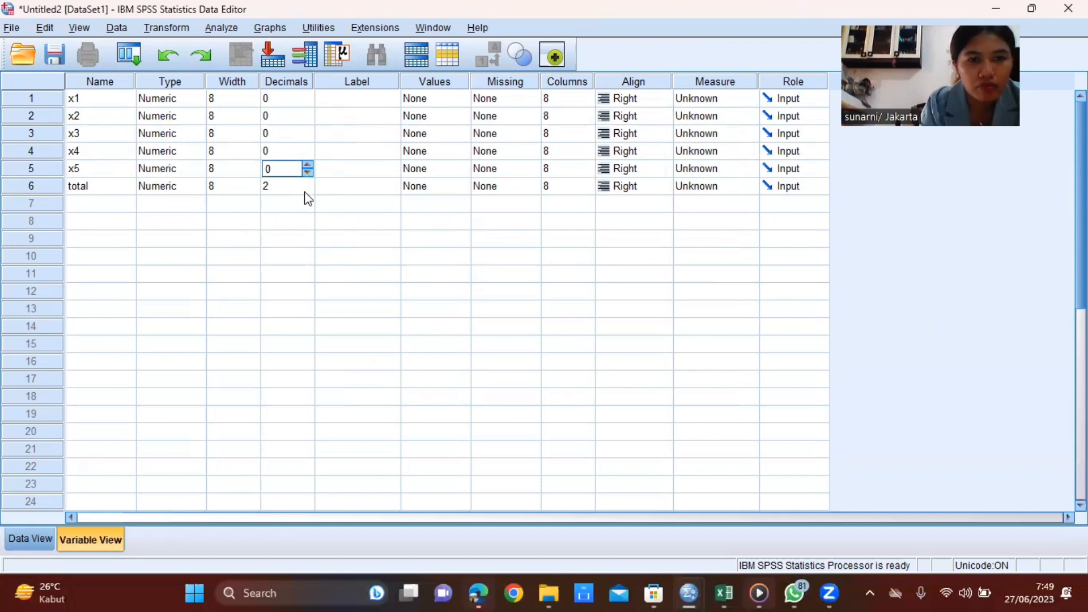
left_click(305, 191)
double_click(306, 190)
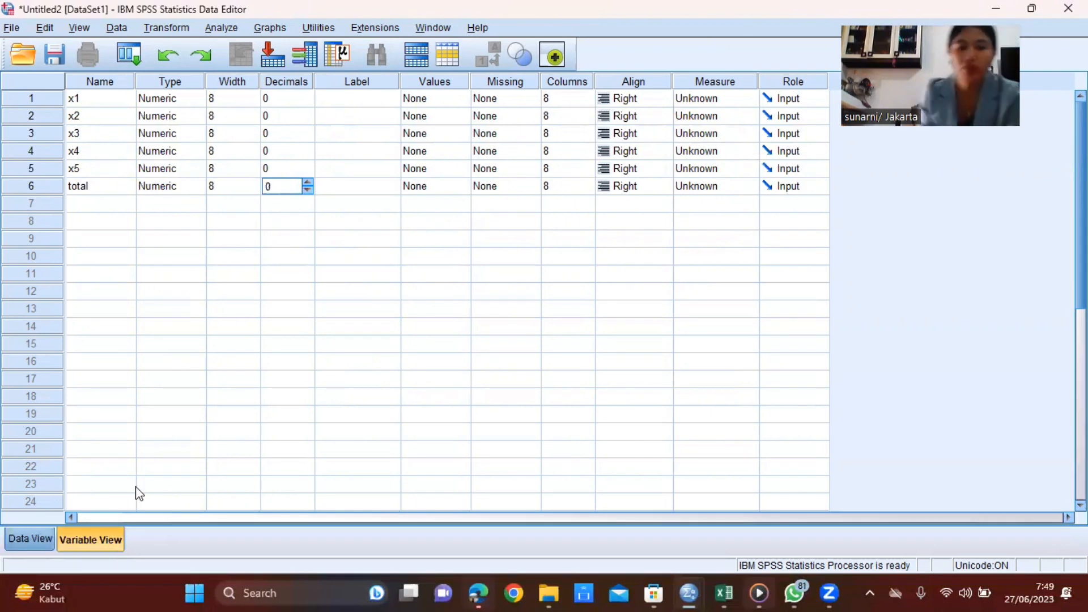
- Switch to Excel and copy the X1 to X5 and TOTAL values in rows 2 to 40 of Sheet2
key("ctrl+t")
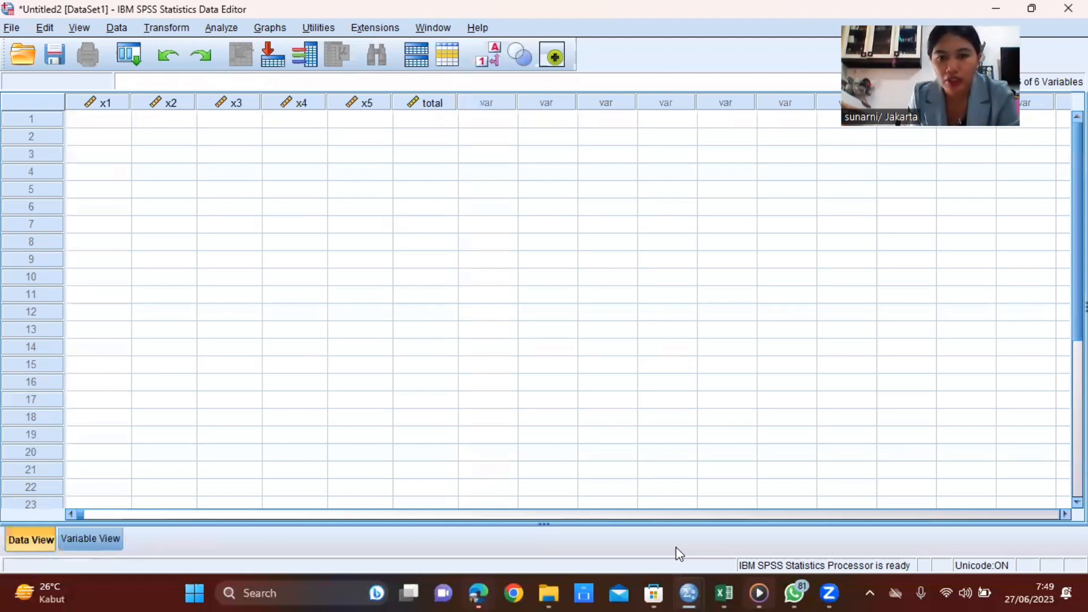
mouse_move(724, 592)
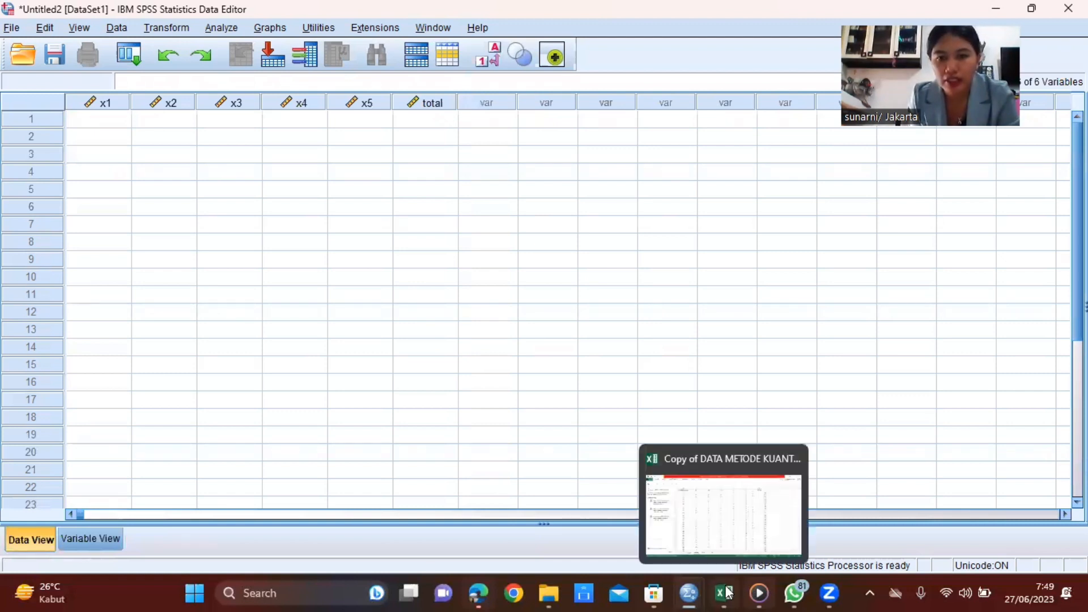
left_click(727, 549)
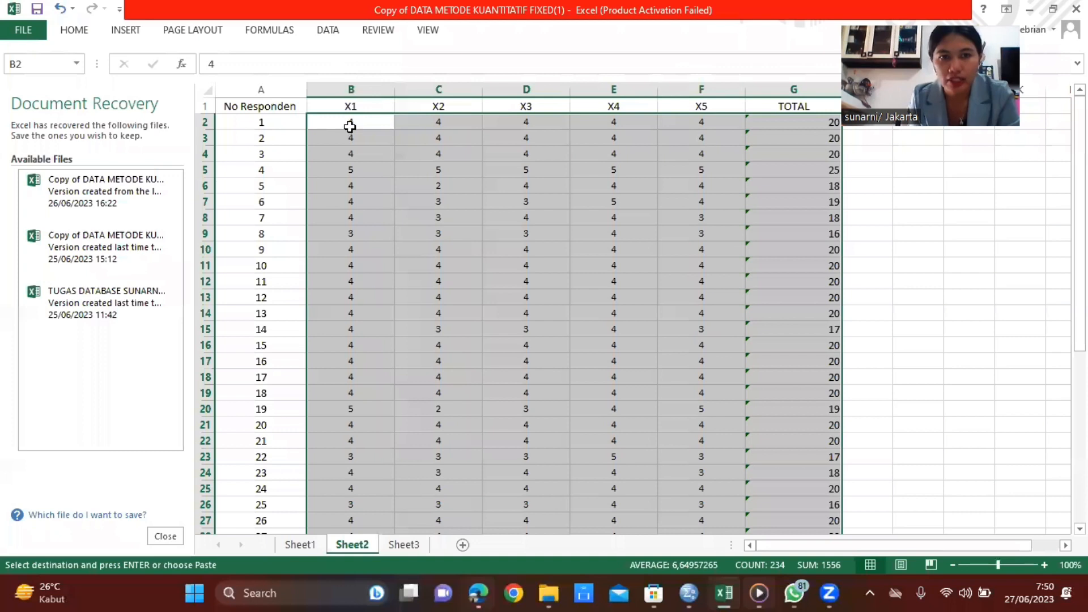
left_click(386, 125)
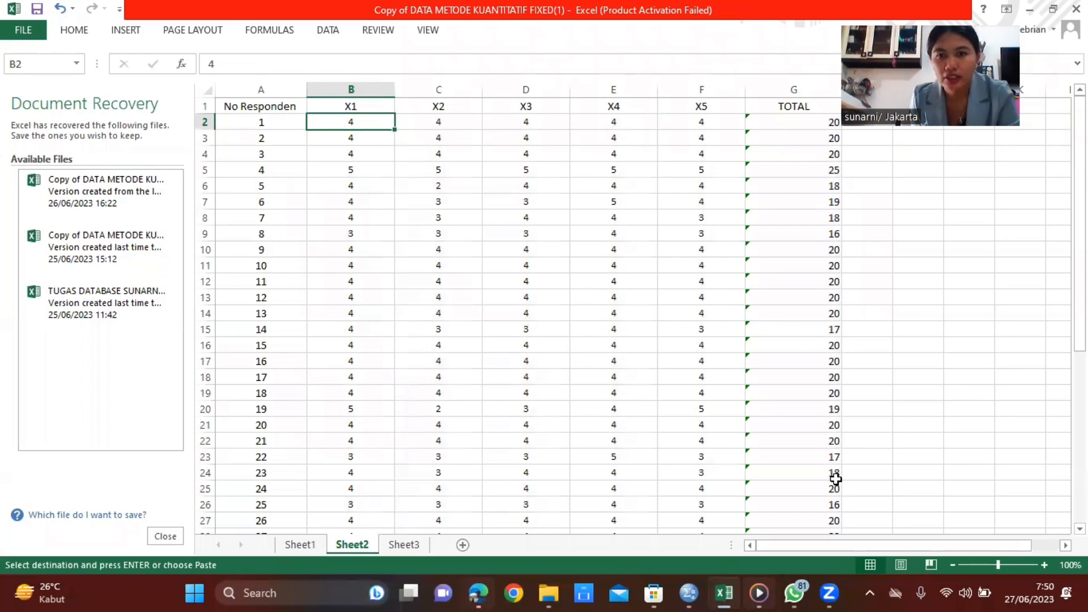
left_click_drag(835, 479, 856, 415)
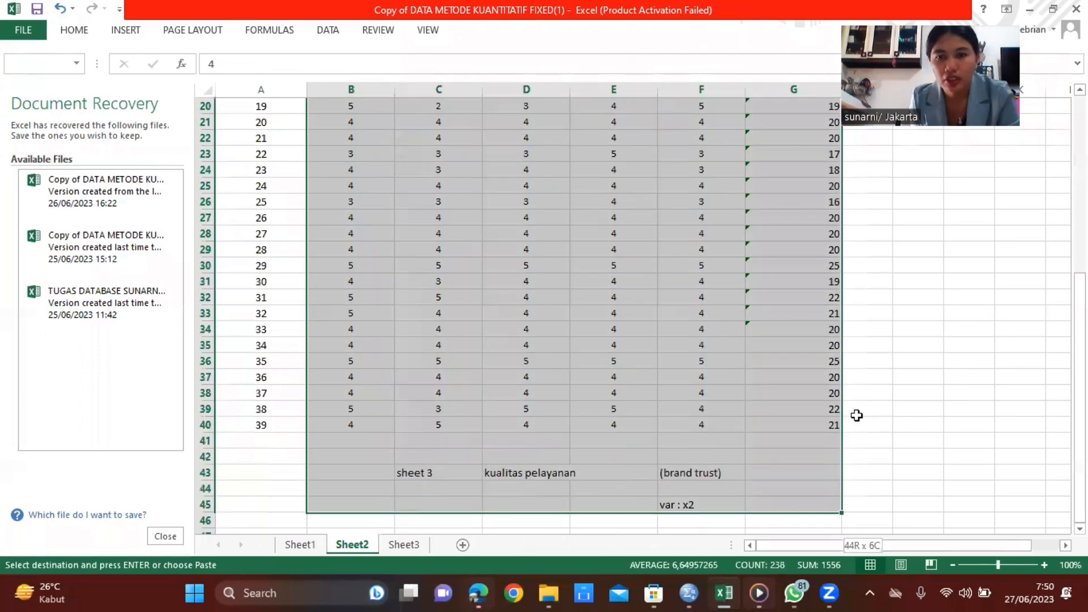
right_click(909, 149)
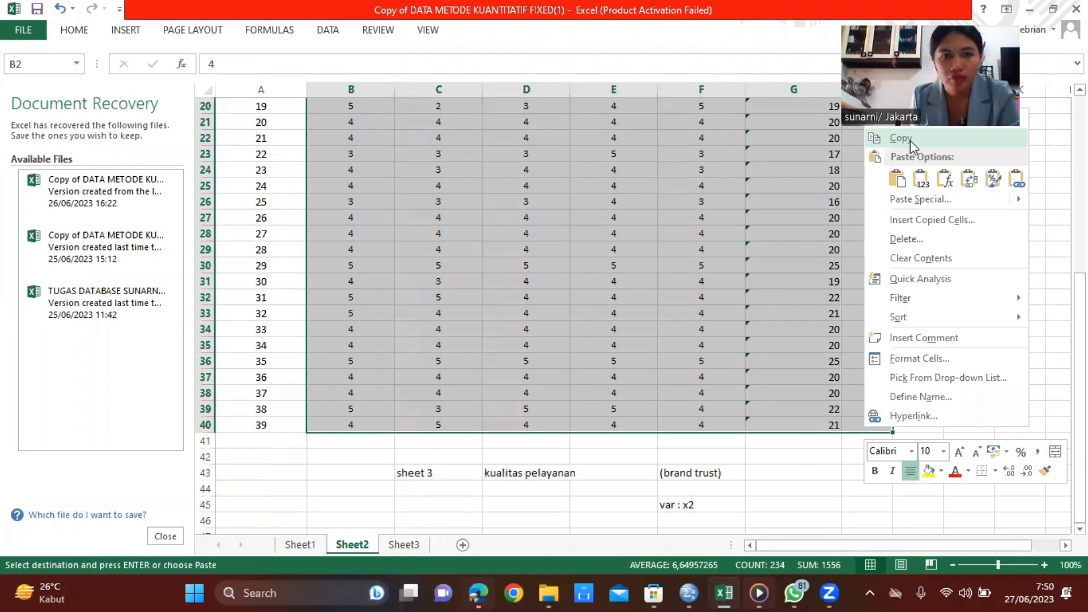
left_click(910, 142)
- Return to the new SPSS dataset and paste the copied responses starting at the first case of x1
key("alt+Tab")
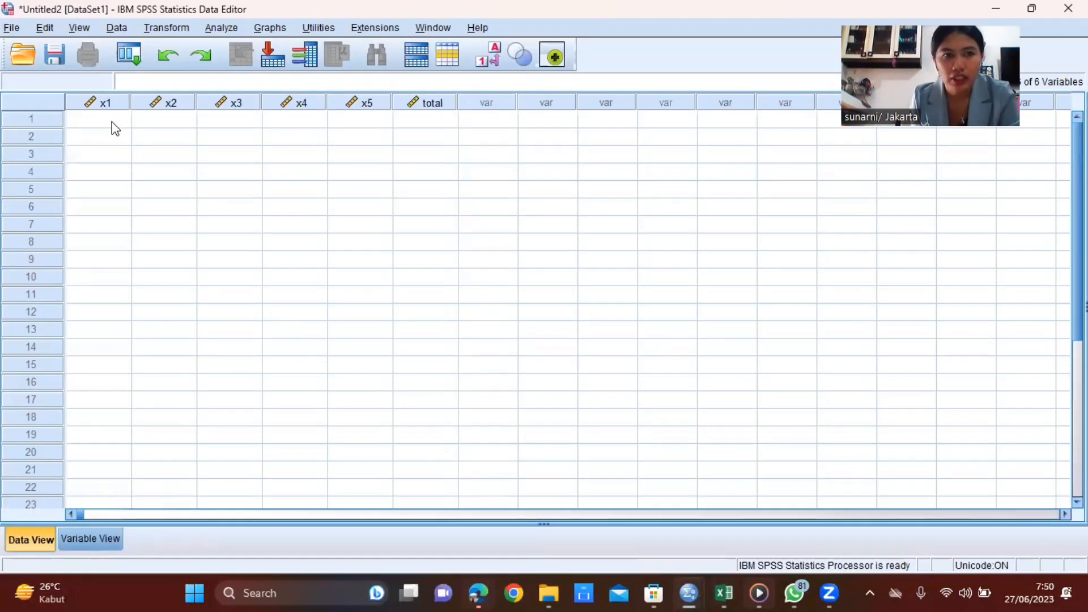
left_click(112, 123)
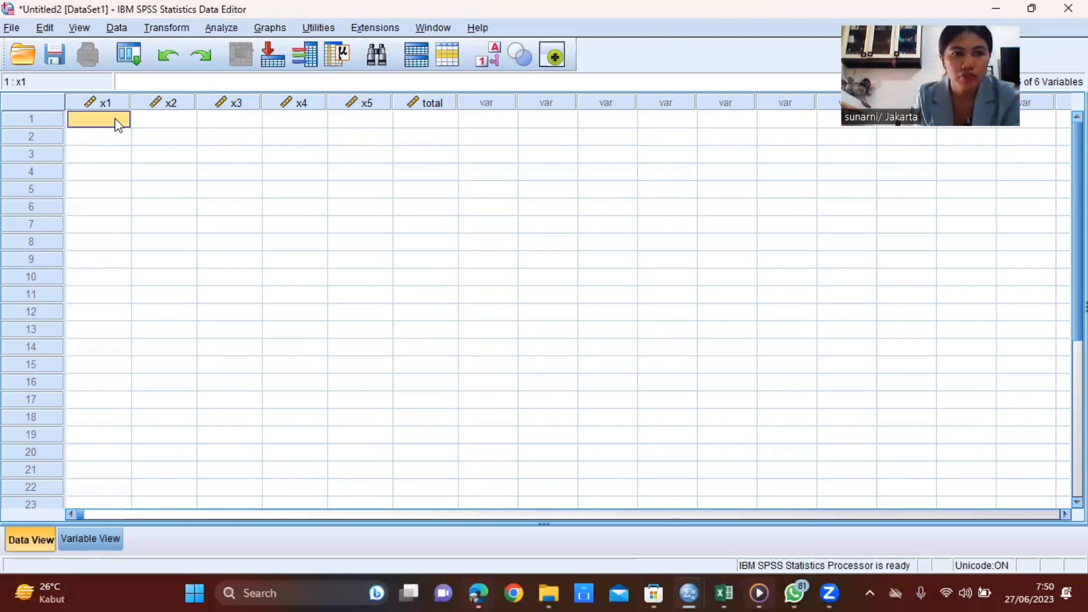
right_click(116, 119)
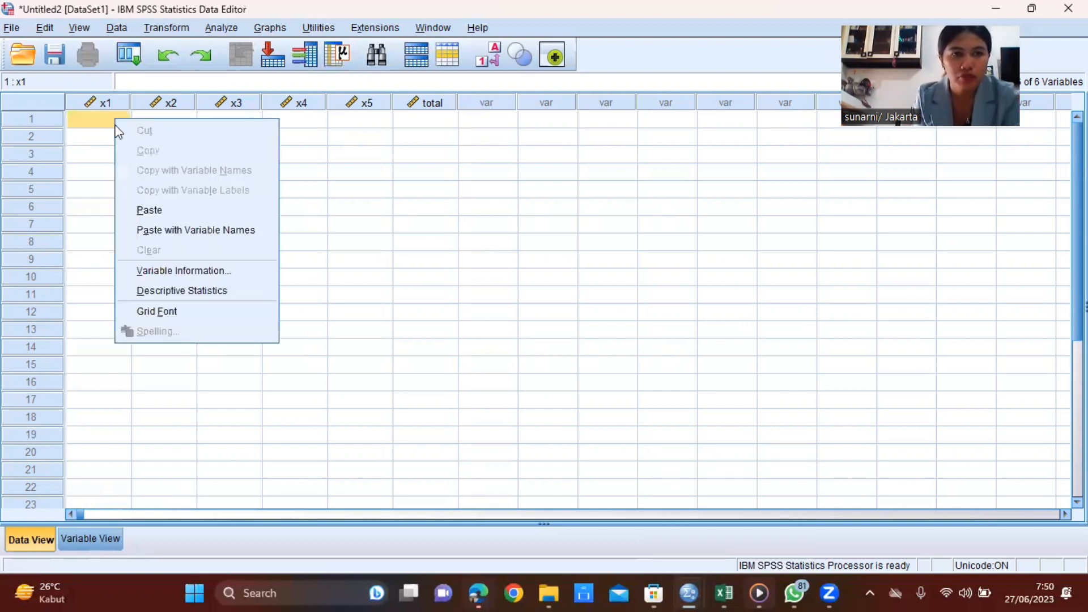
key("Escape")
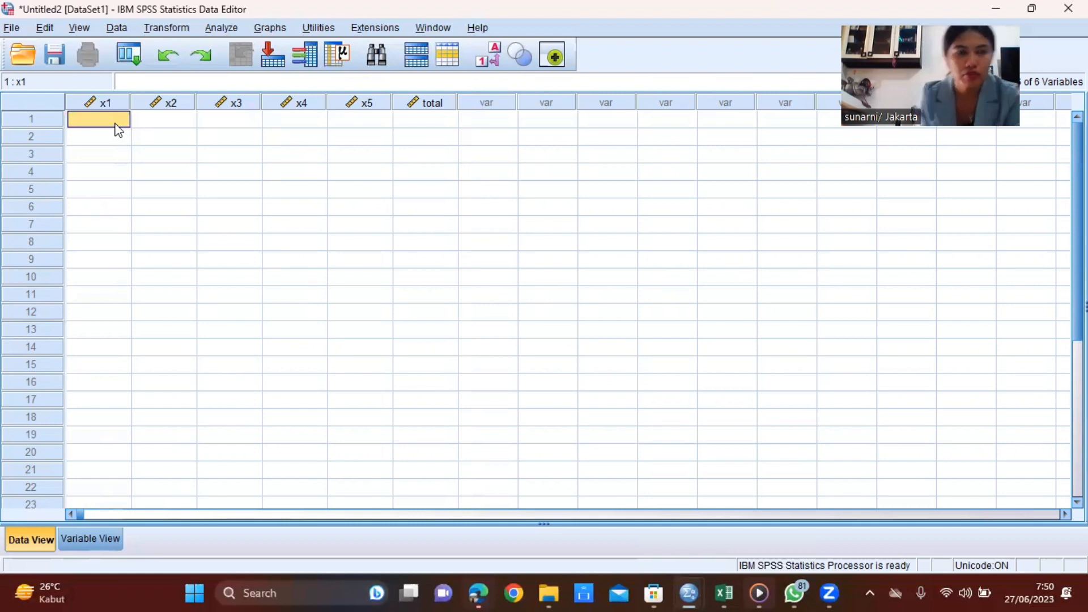
right_click(118, 129)
left_click(145, 210)
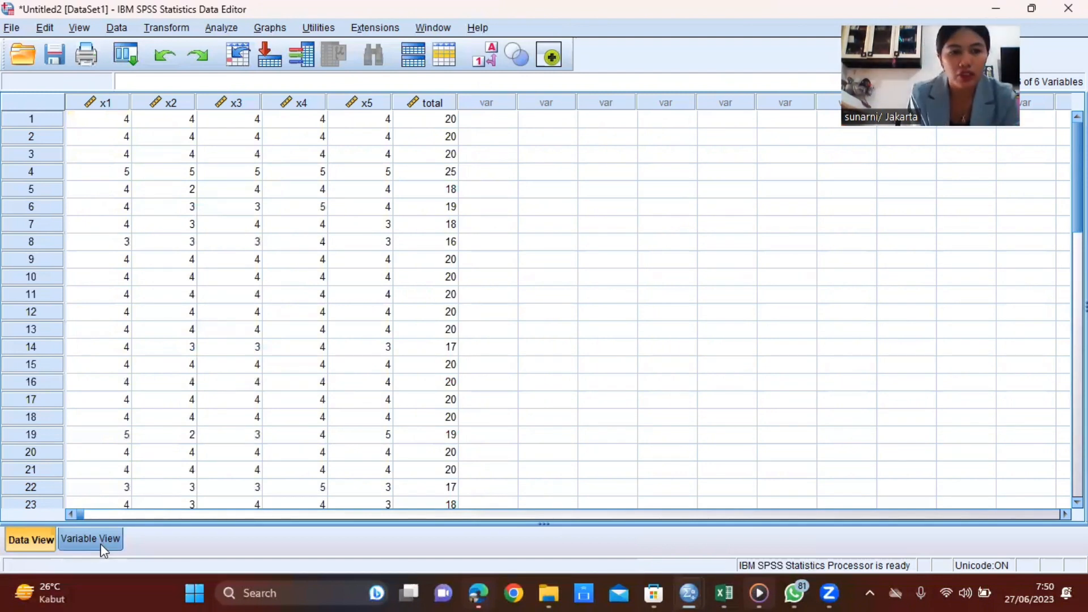
- Run a two-tailed Pearson bivariate correlation on x1 to x5 and total, flagging significant correlations
key("ctrl+t")
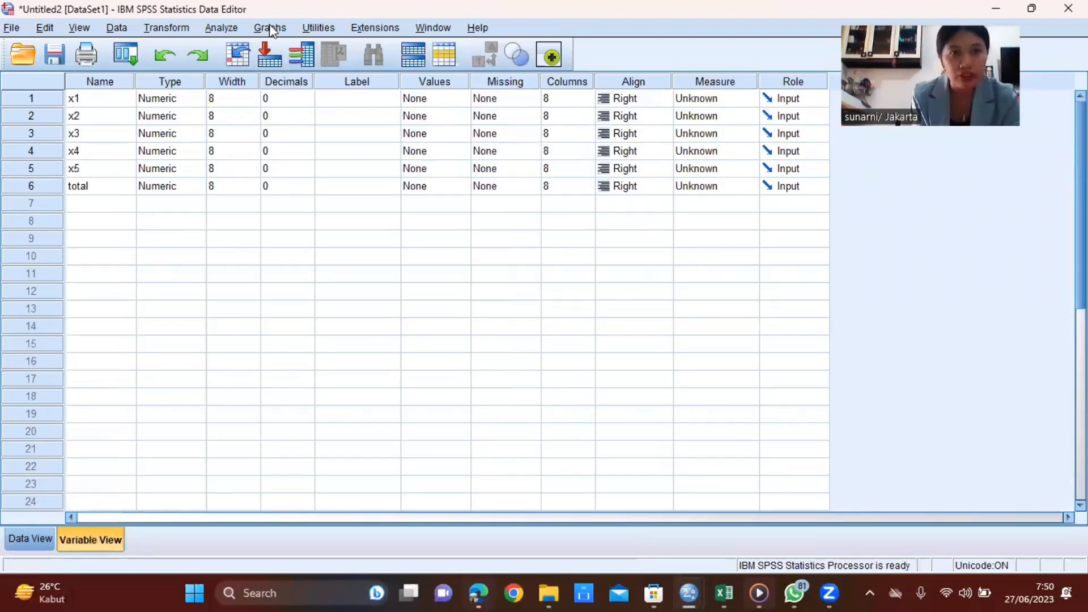
left_click(229, 34)
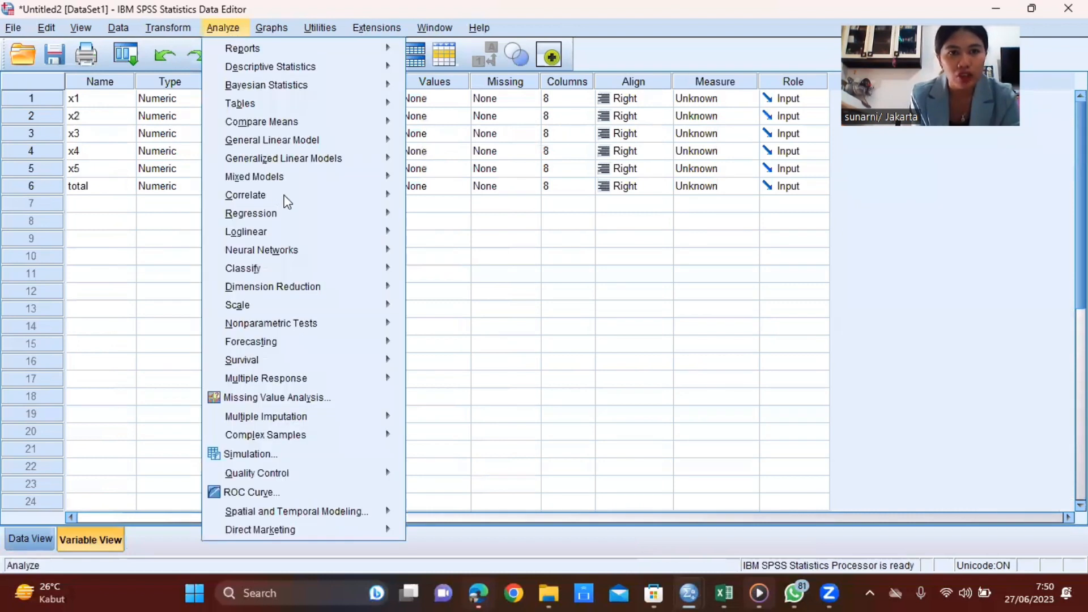
mouse_move(294, 195)
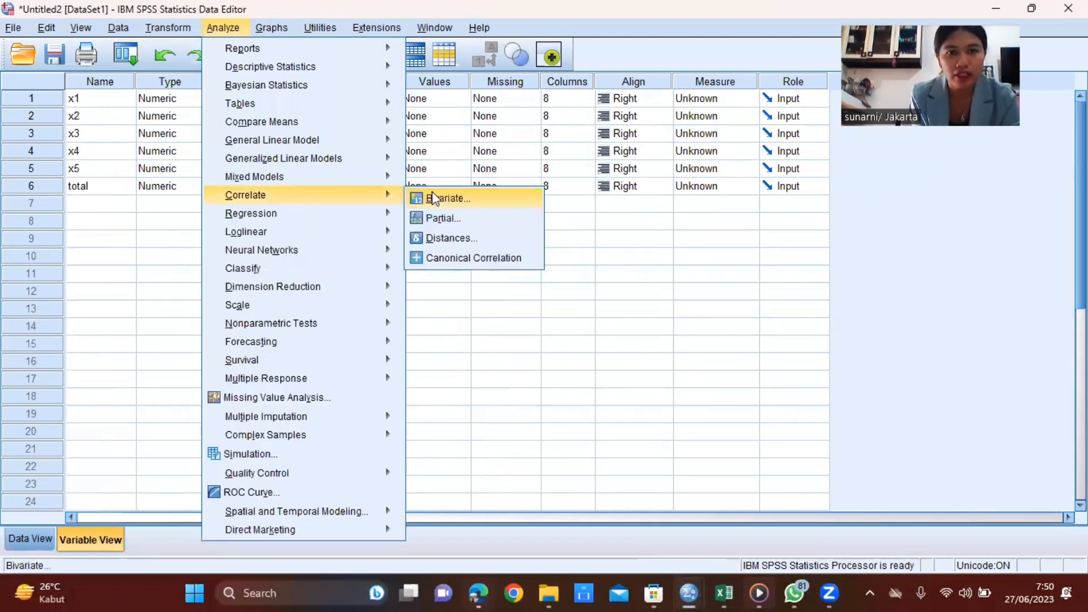
left_click(434, 197)
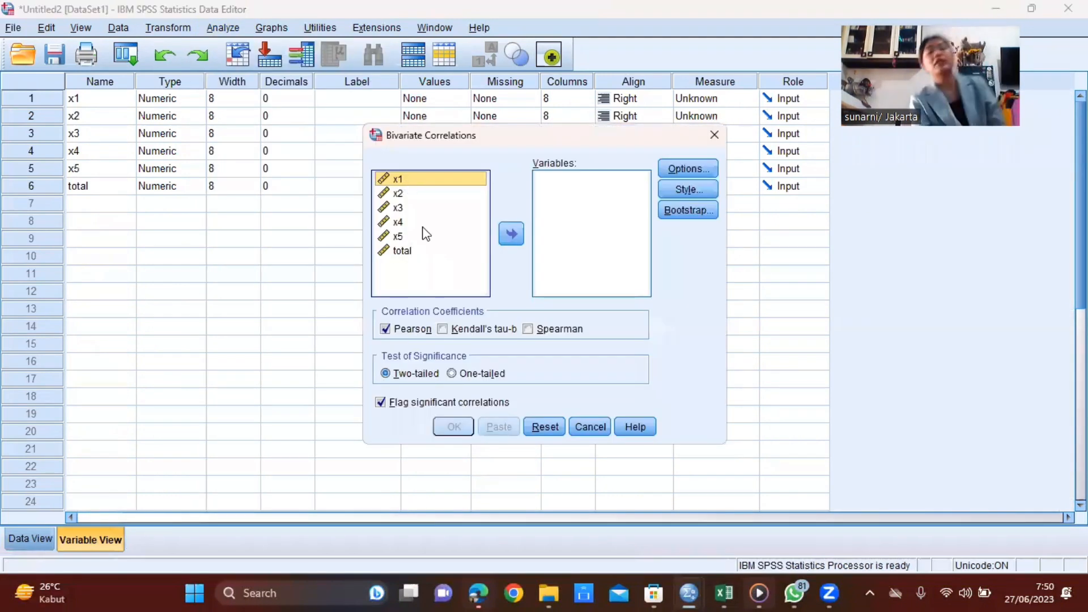
left_click(440, 255)
left_click(441, 179)
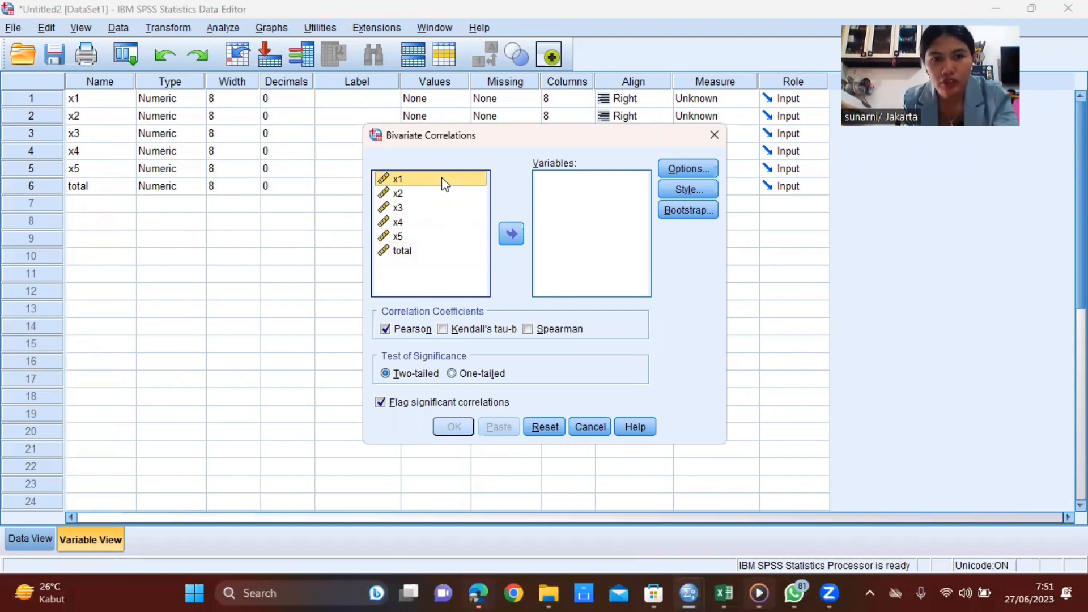
left_click(454, 250, "shift")
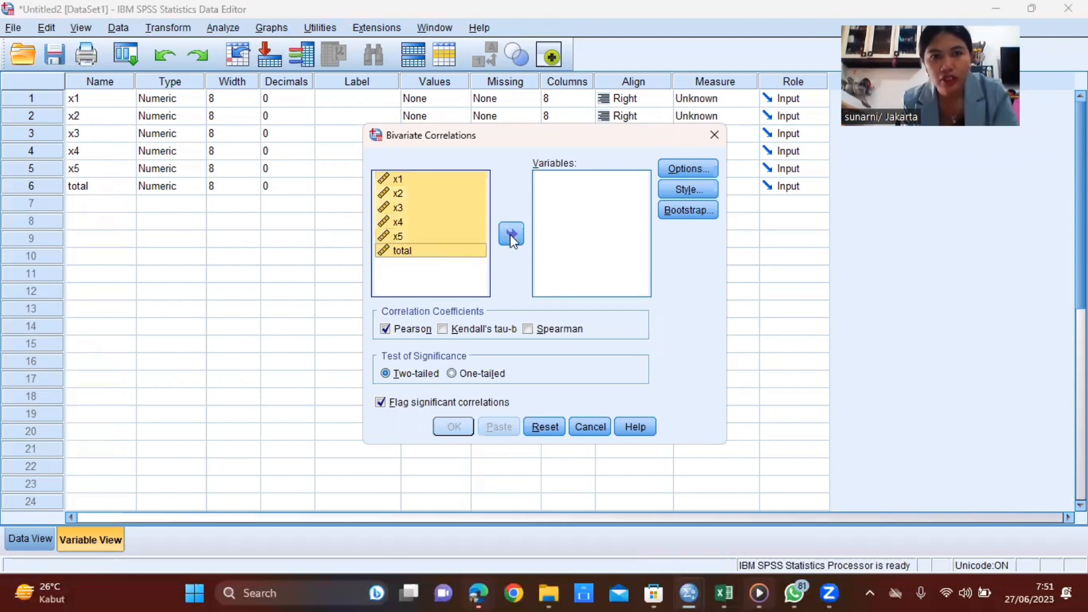
left_click(510, 233)
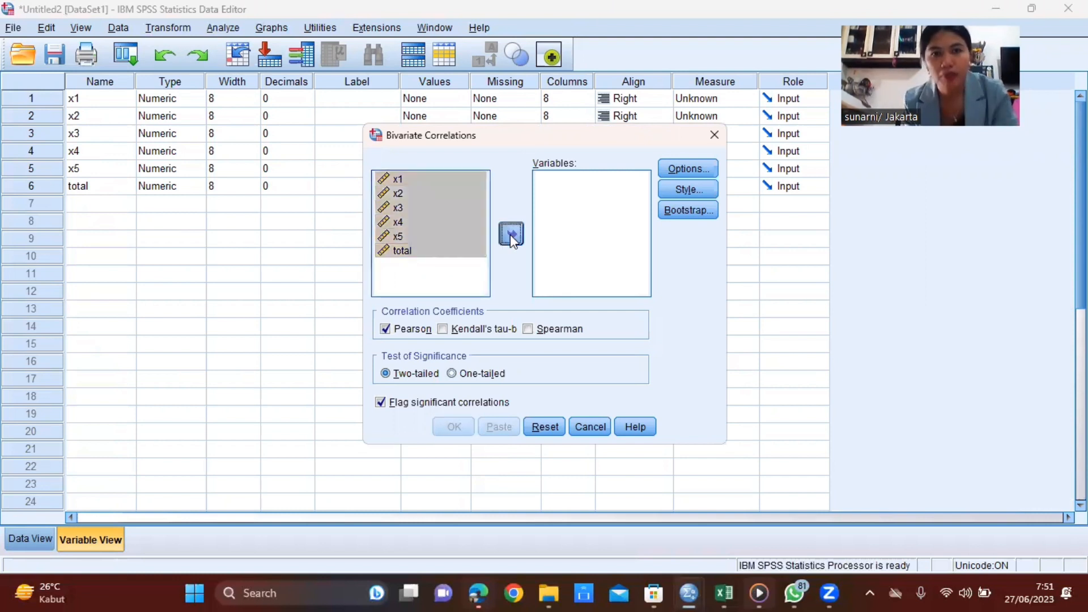
left_click(461, 429)
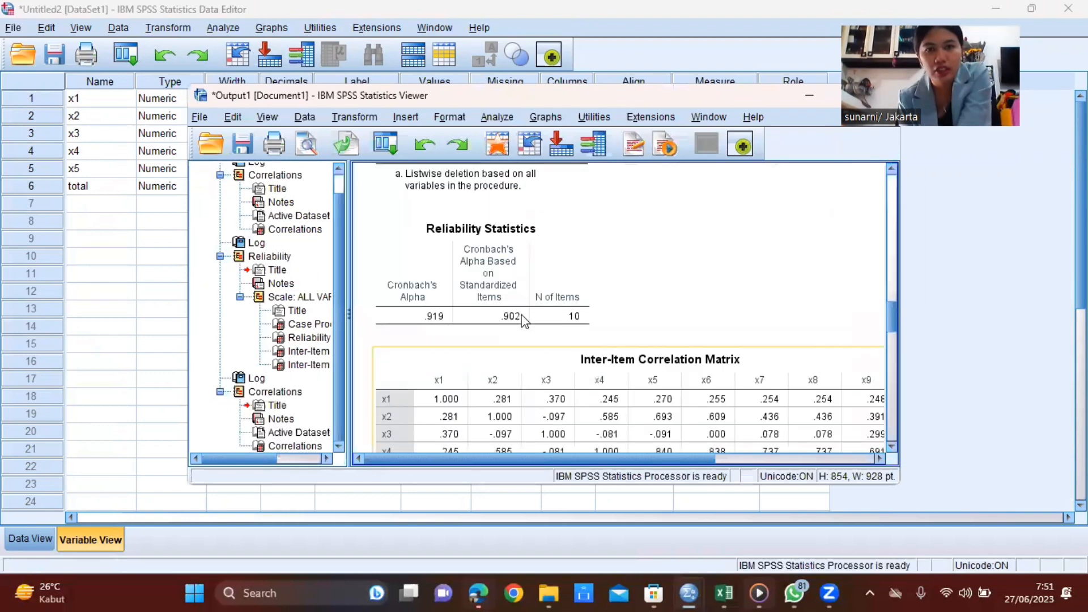
scroll(524, 322, "up", 5)
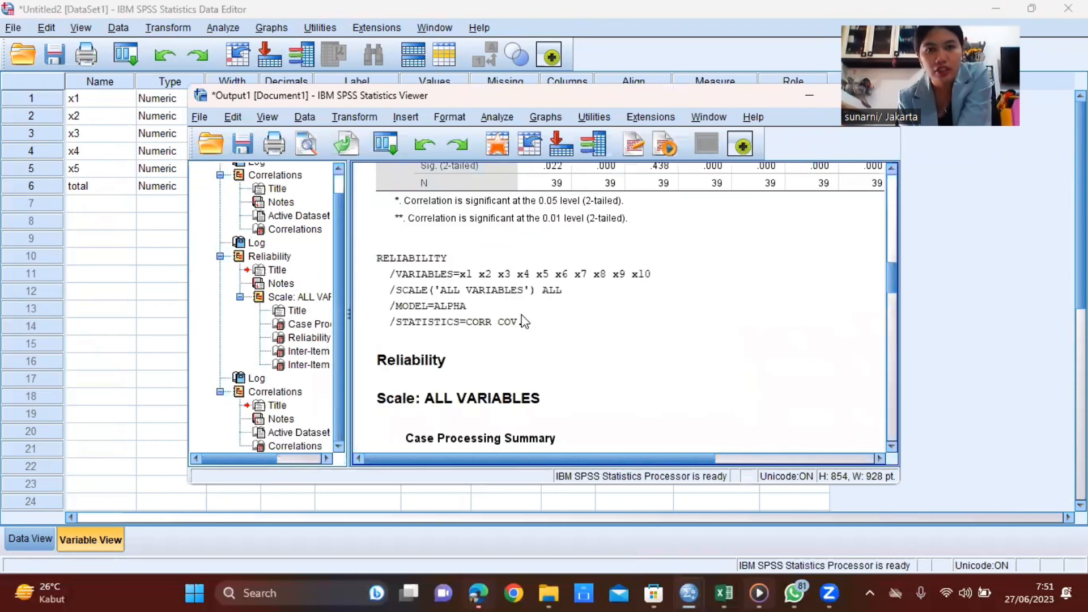
- Review the earlier x1 to x10 output, from the correlation table through the reliability statistics to the inter-item covariance matrix
scroll(524, 322, "up", 10)
scroll(525, 321, "down", 10)
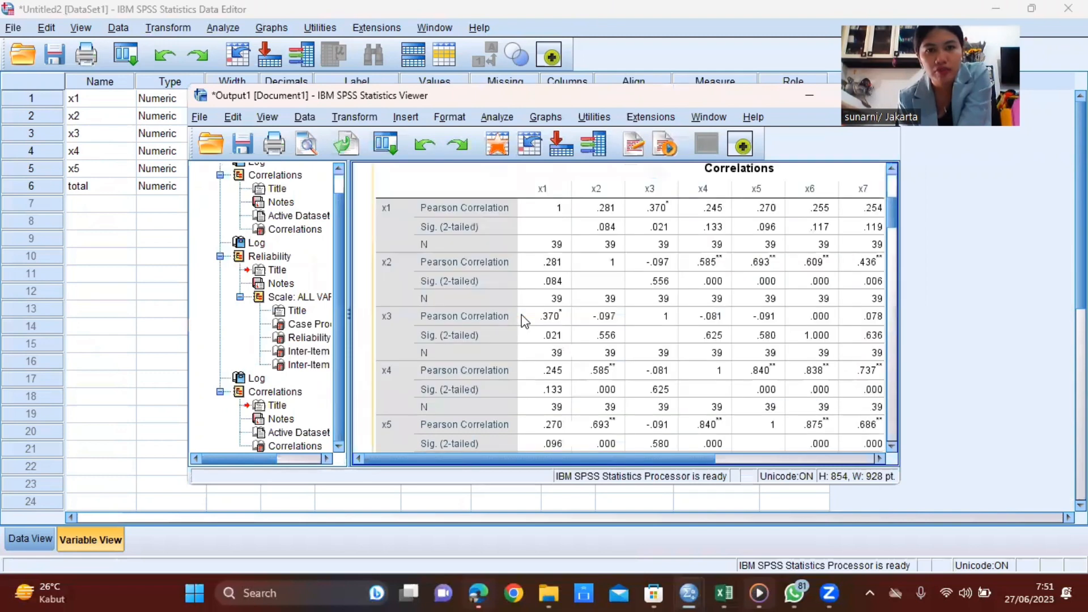
scroll(524, 321, "down", 10)
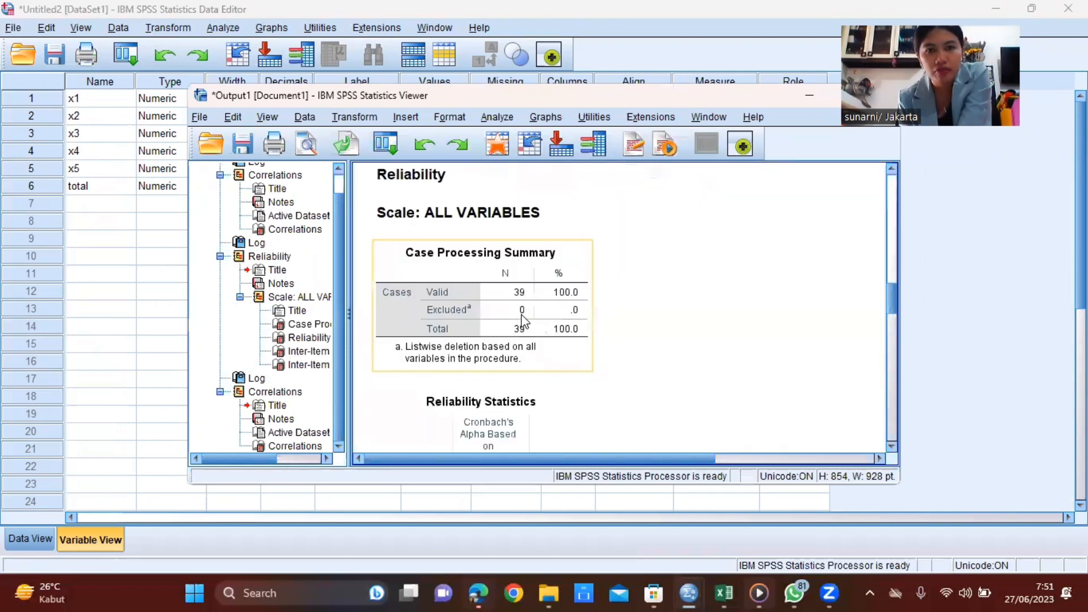
scroll(524, 322, "up", 5)
scroll(525, 322, "down", 10)
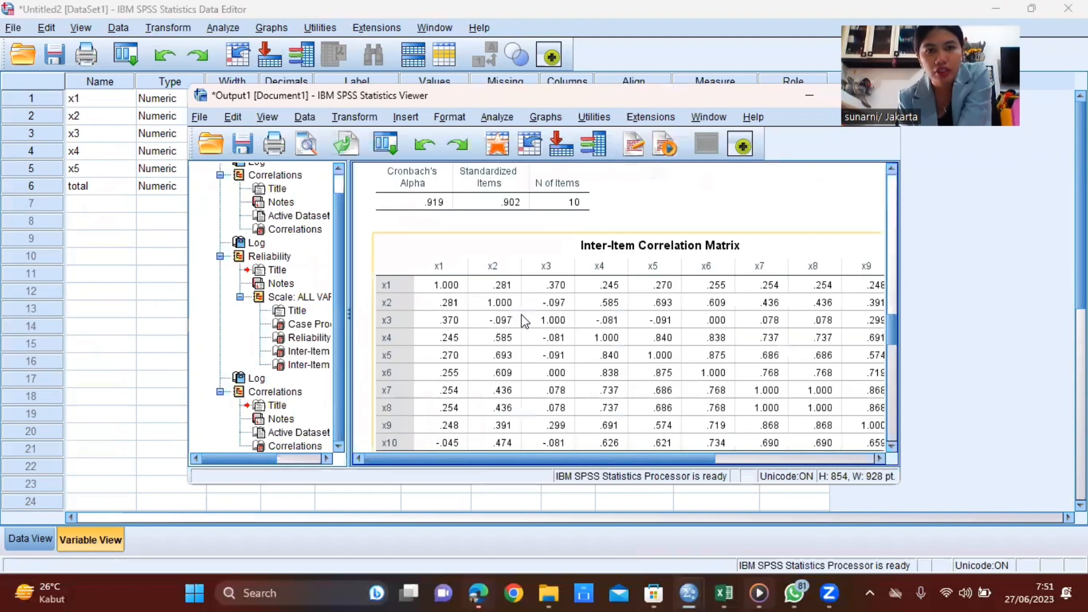
scroll(524, 322, "down", 5)
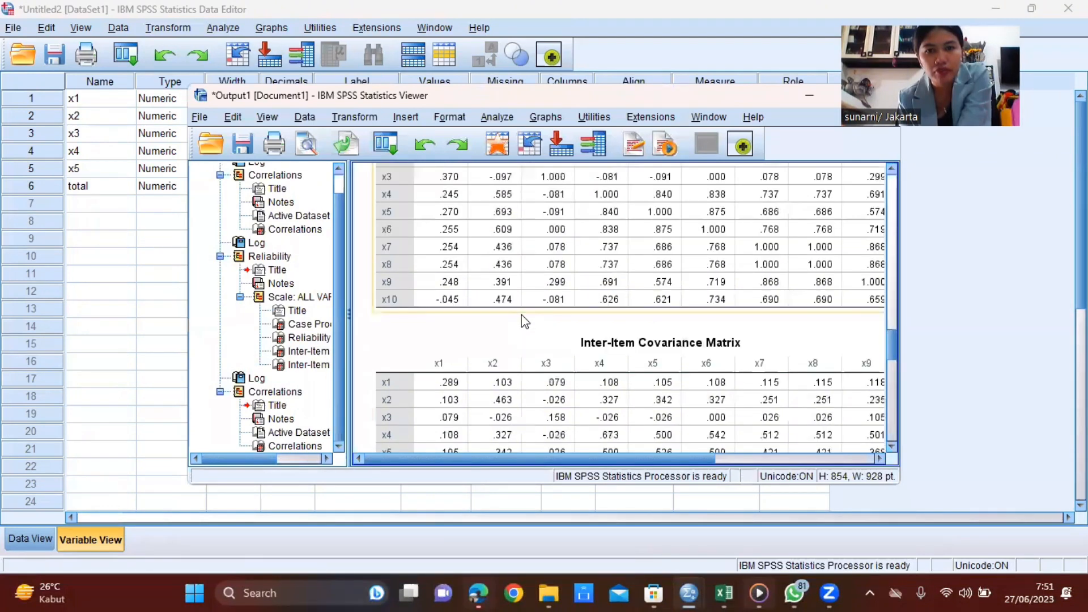
scroll(524, 321, "up", 5)
scroll(524, 321, "up", 5)
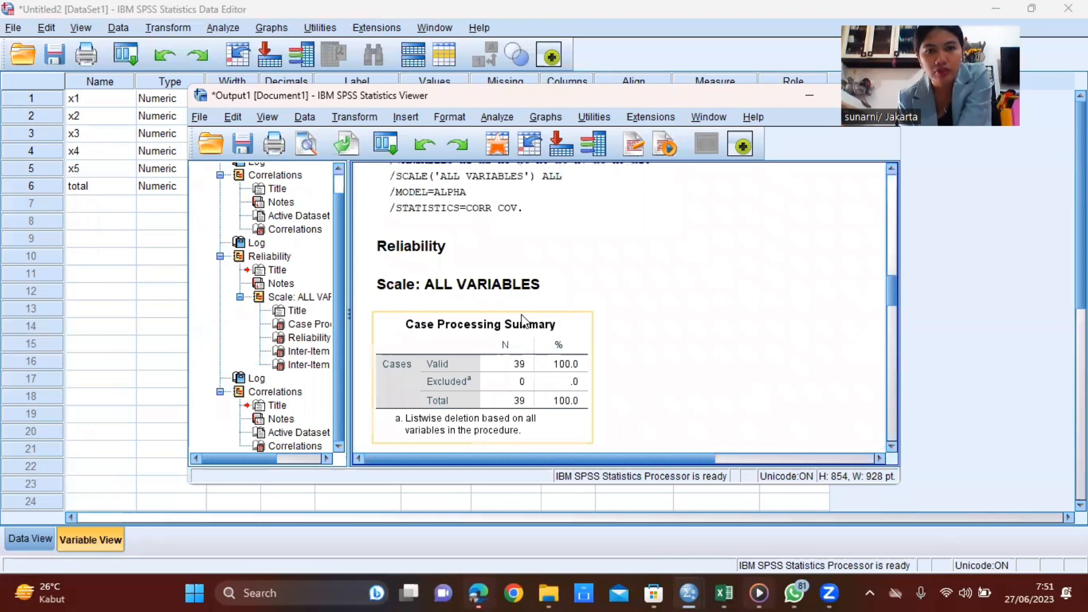
scroll(524, 322, "up", 15)
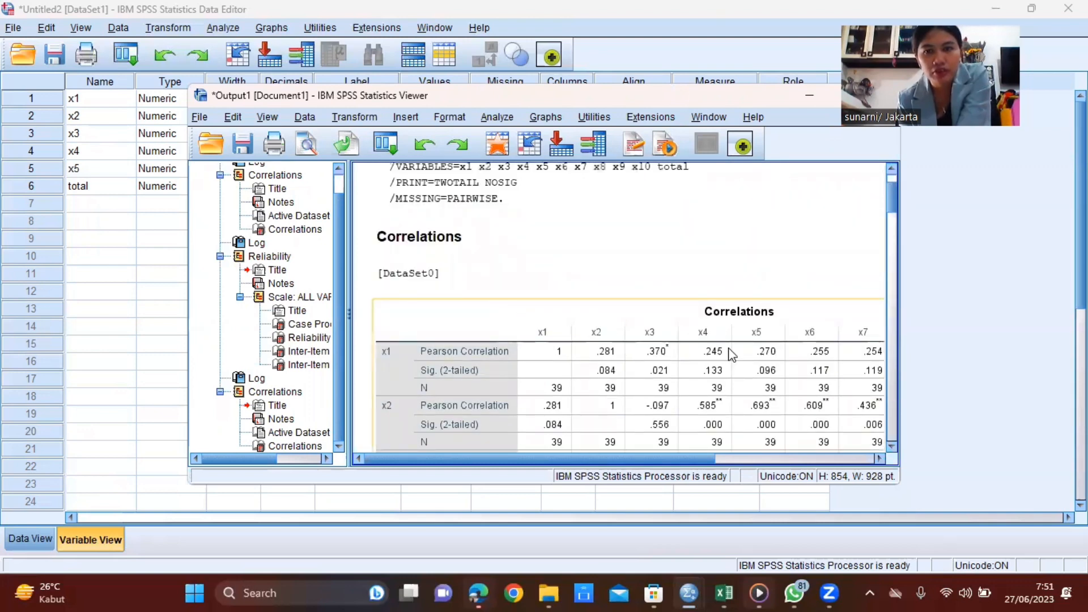
scroll(802, 272, "up", 3)
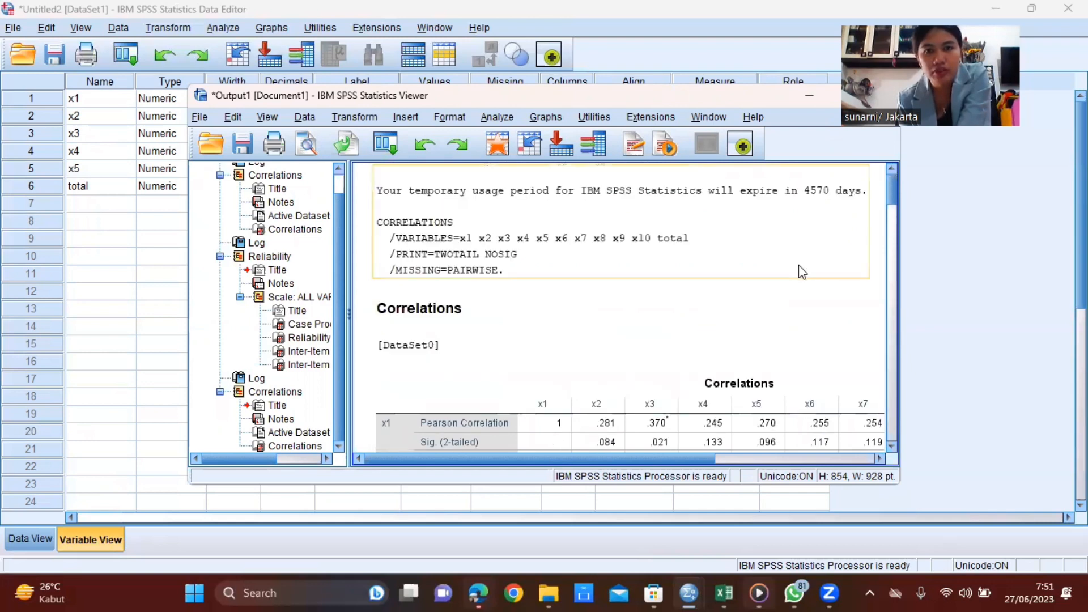
scroll(800, 271, "down", 15)
scroll(800, 267, "down", 10)
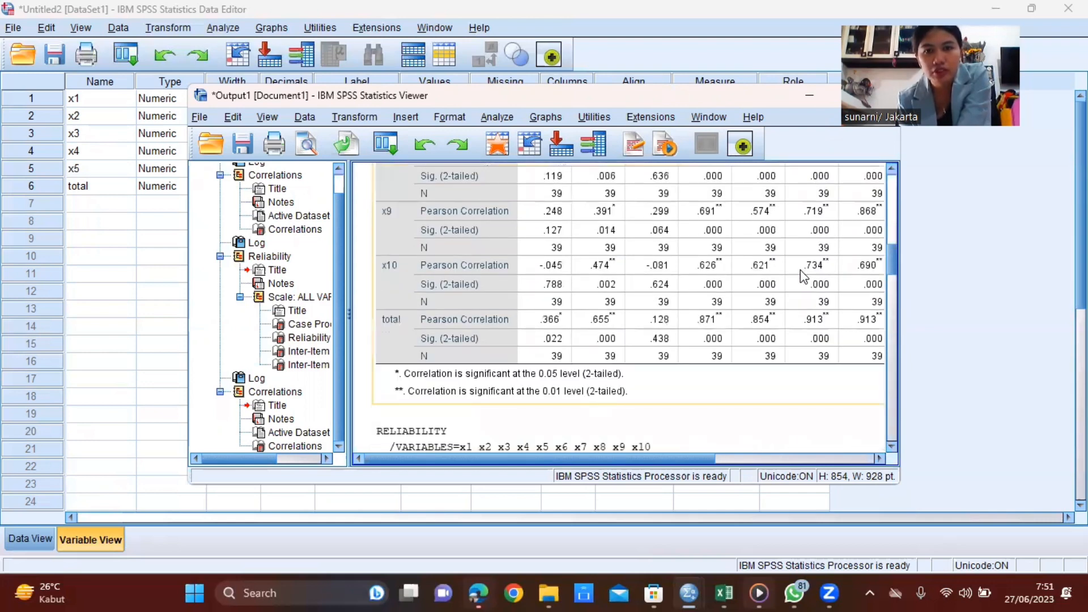
scroll(800, 269, "down", 20)
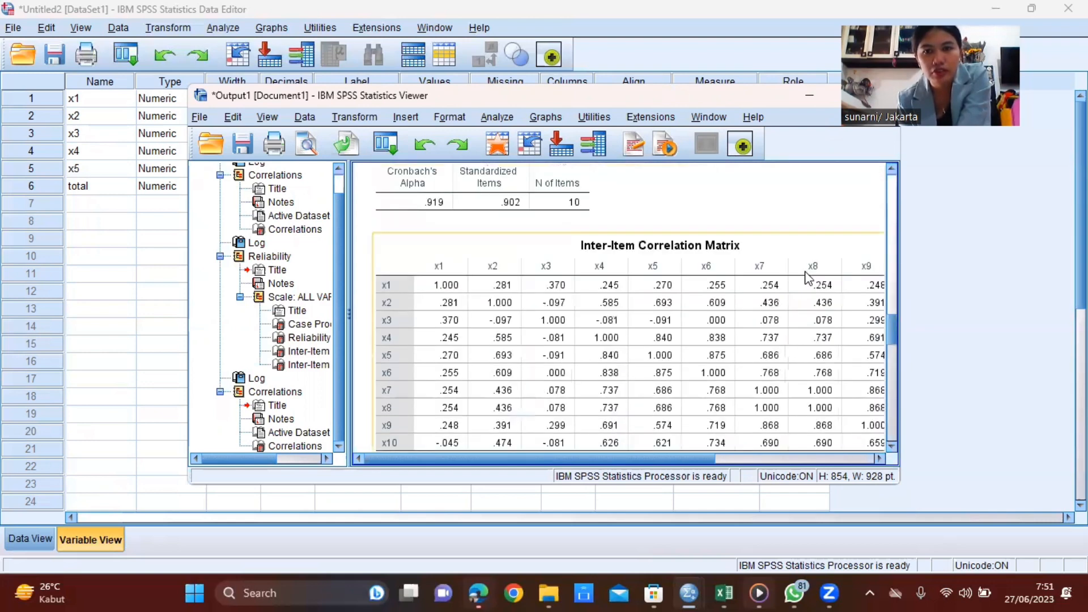
scroll(809, 277, "down", 13)
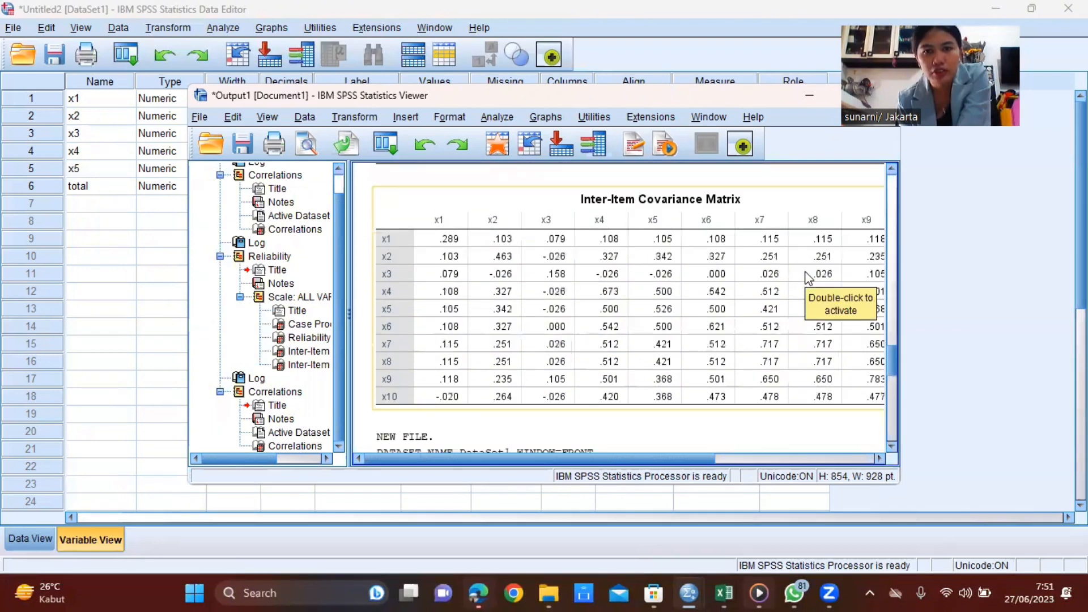
- Examine the new correlation table for x1 to x5 and total, including its Pearson coefficients and two-tailed significance values
scroll(809, 278, "down", 10)
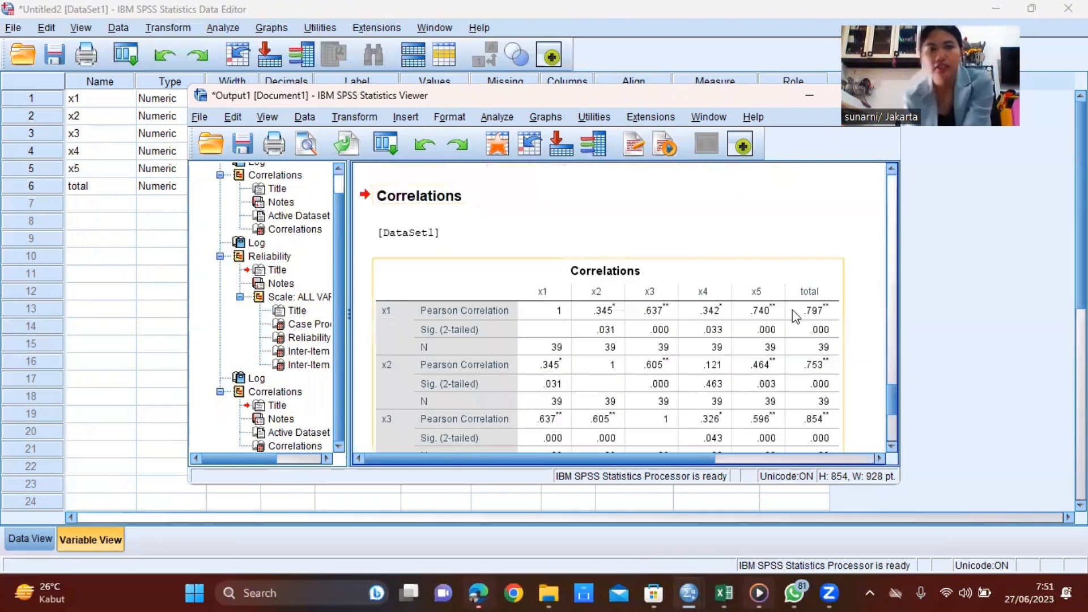
scroll(795, 315, "down", 3)
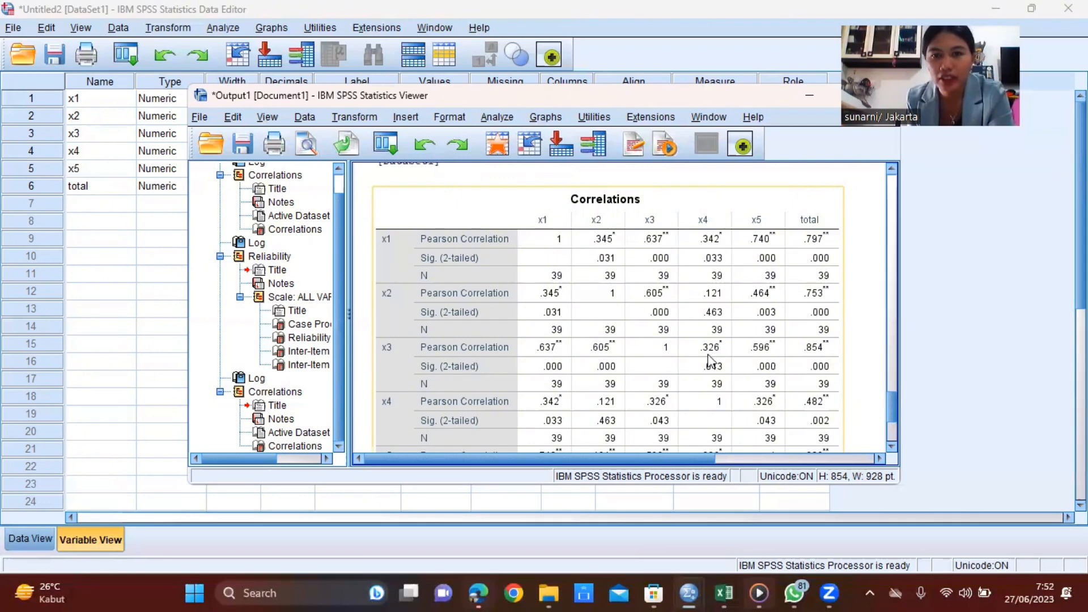
scroll(801, 345, "down", 3)
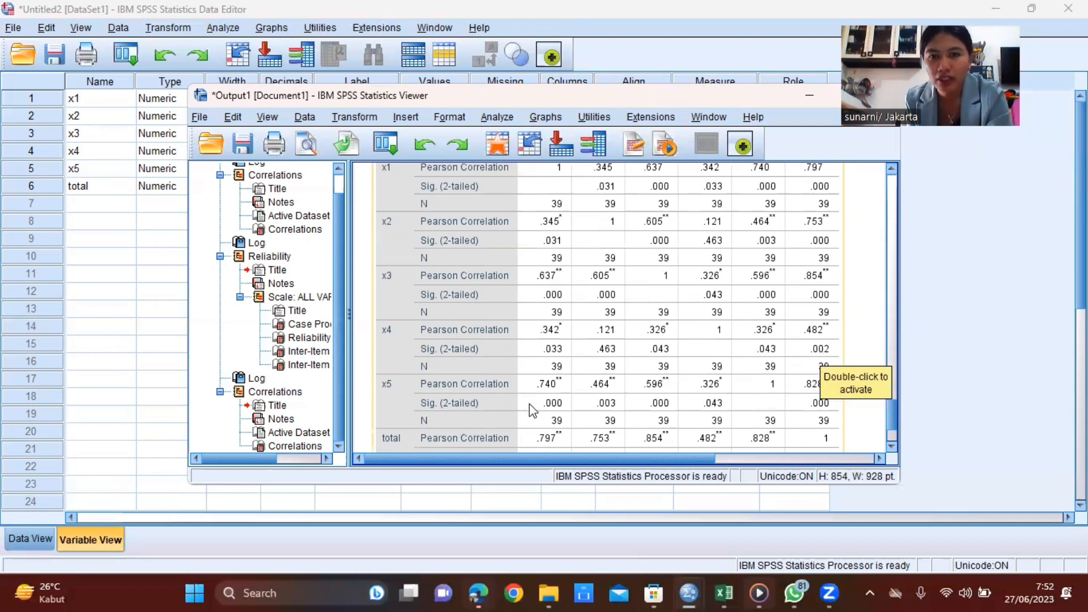
scroll(532, 409, "down", 3)
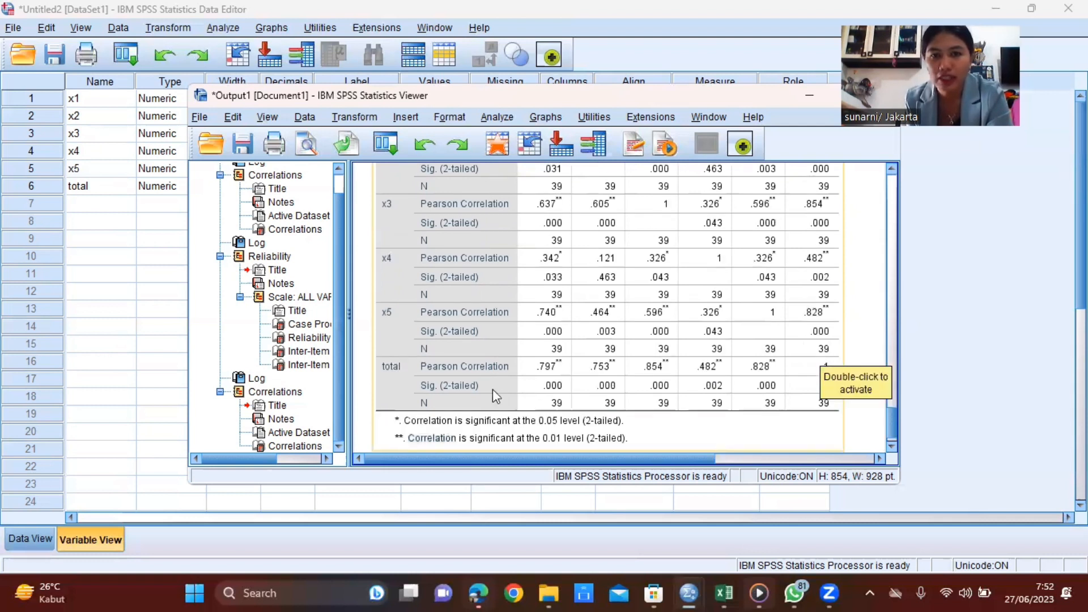
scroll(808, 348, "down", 1)
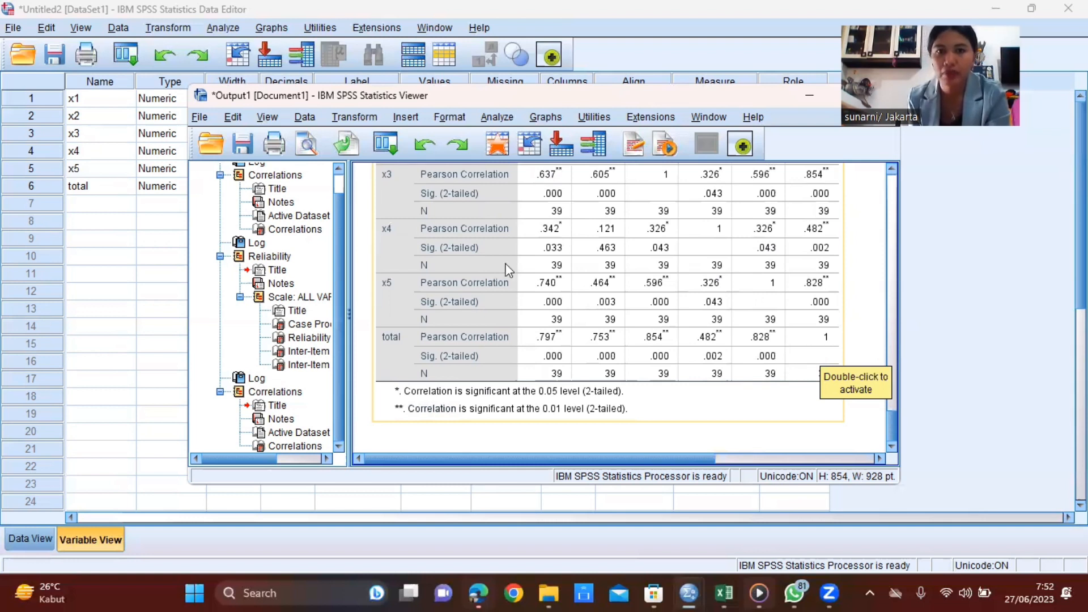
scroll(501, 255, "up", 2)
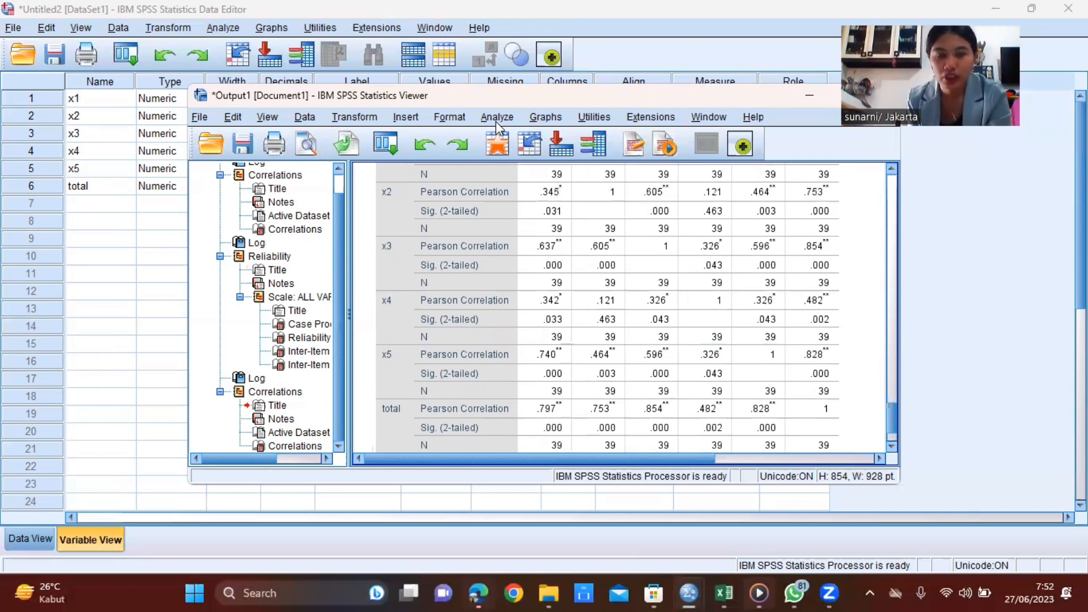
- Set up a scale Reliability Analysis with x1 to x5 as the items, leaving total out
left_click(497, 117)
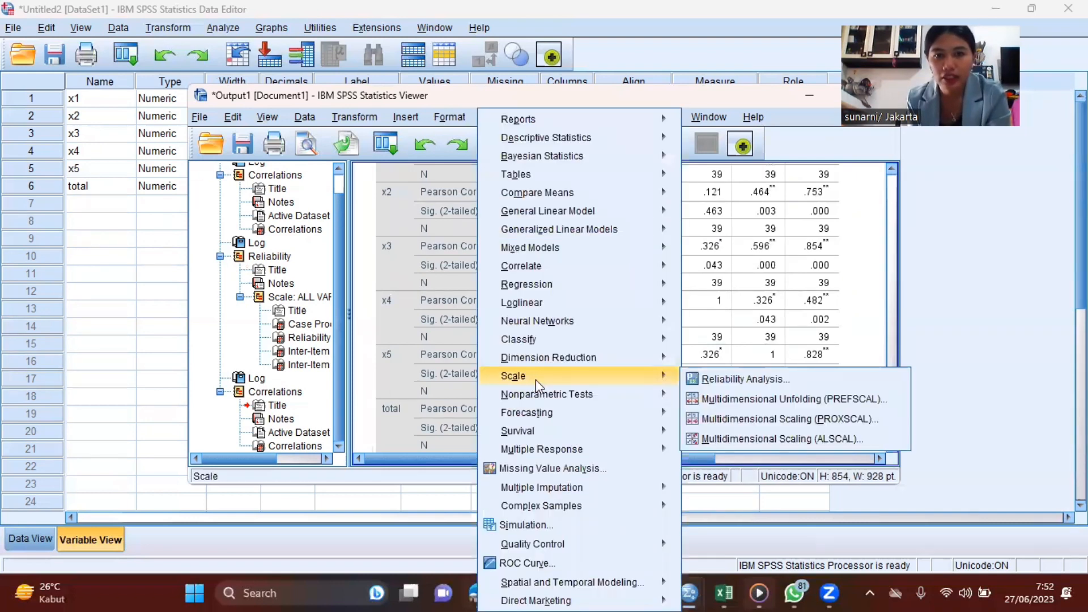
mouse_move(666, 379)
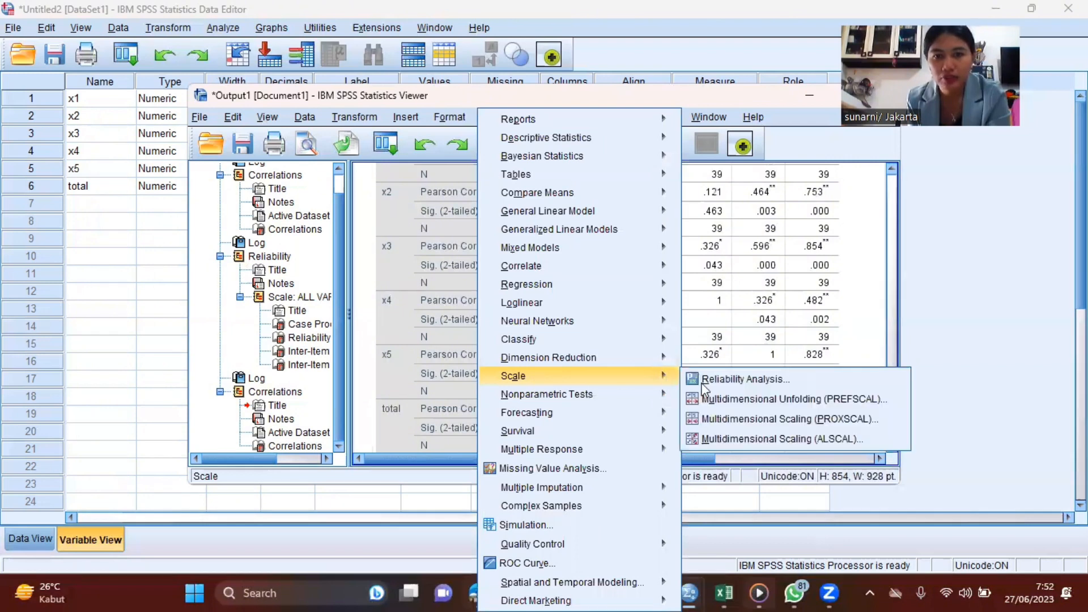
left_click(707, 388)
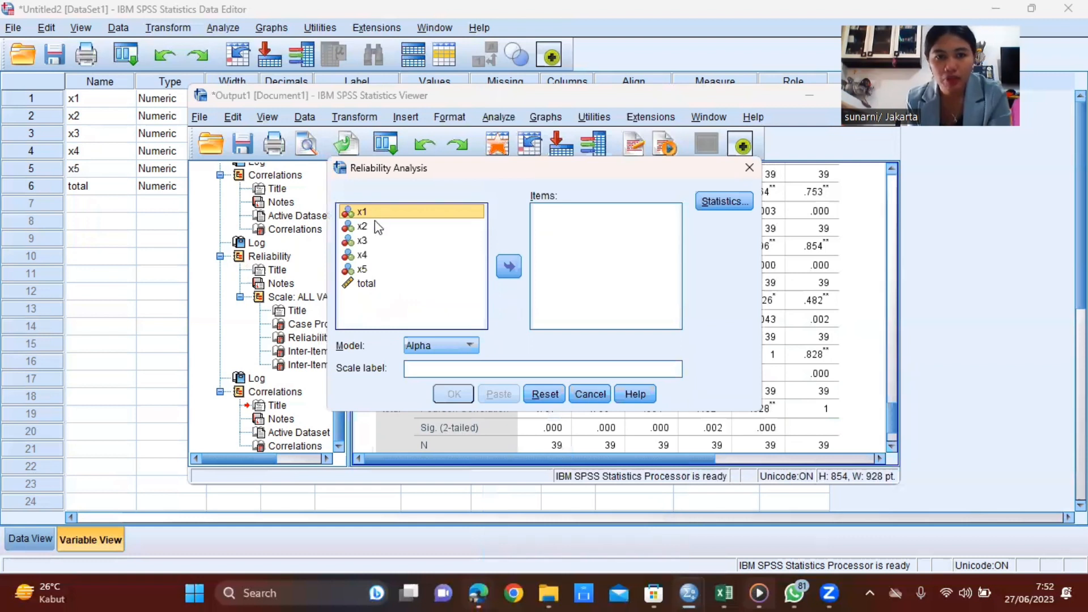
left_click(372, 269)
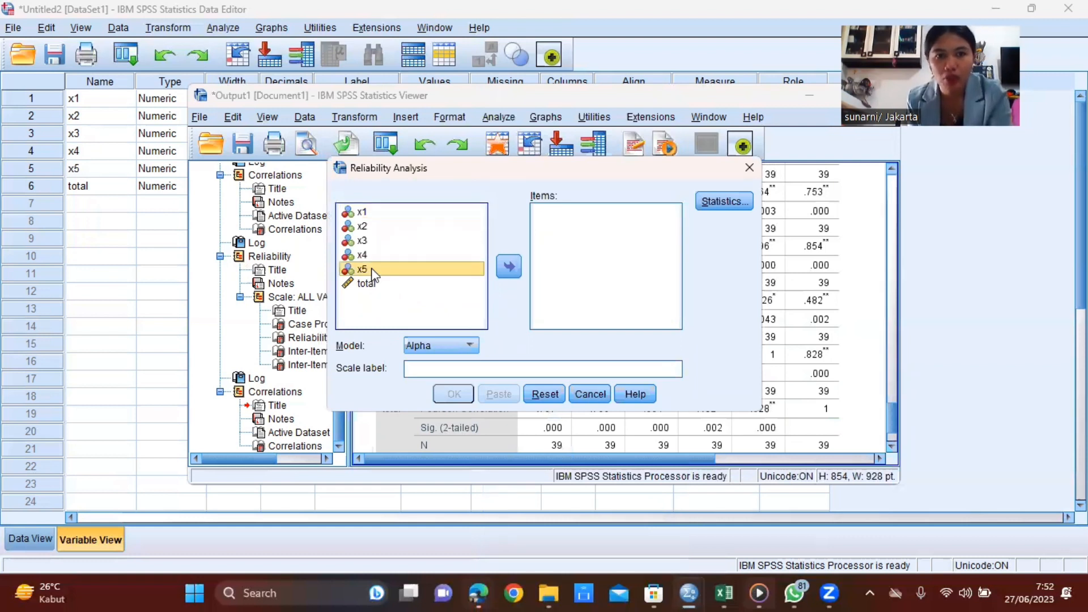
left_click(384, 215)
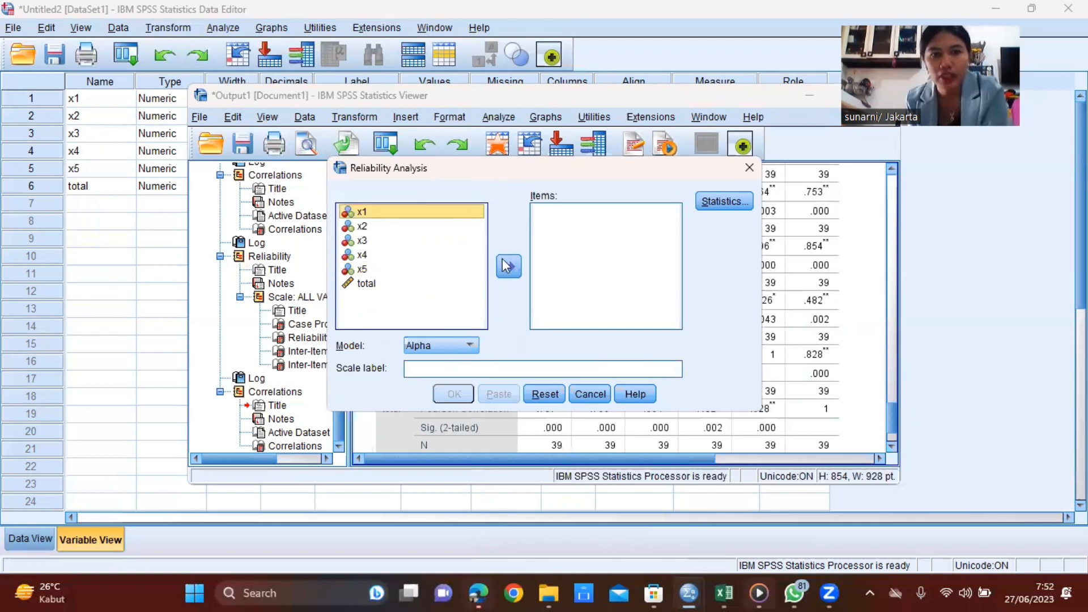
left_click(362, 269, "shift")
left_click(509, 267)
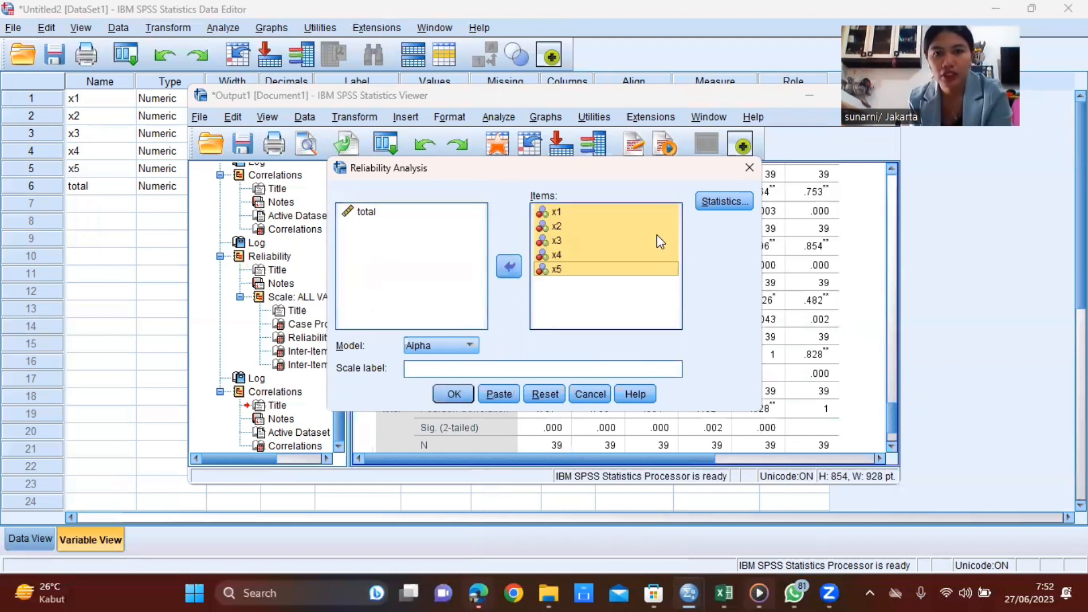
- Include inter-item correlations and covariances in the statistics and run the reliability analysis with the Alpha model
left_click(709, 205)
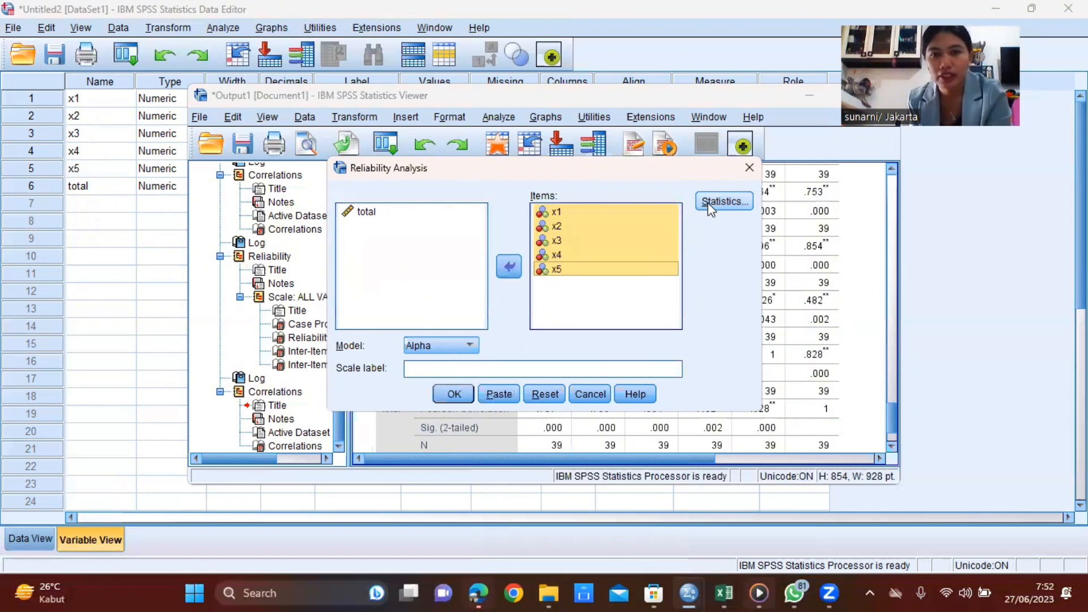
left_click(501, 430)
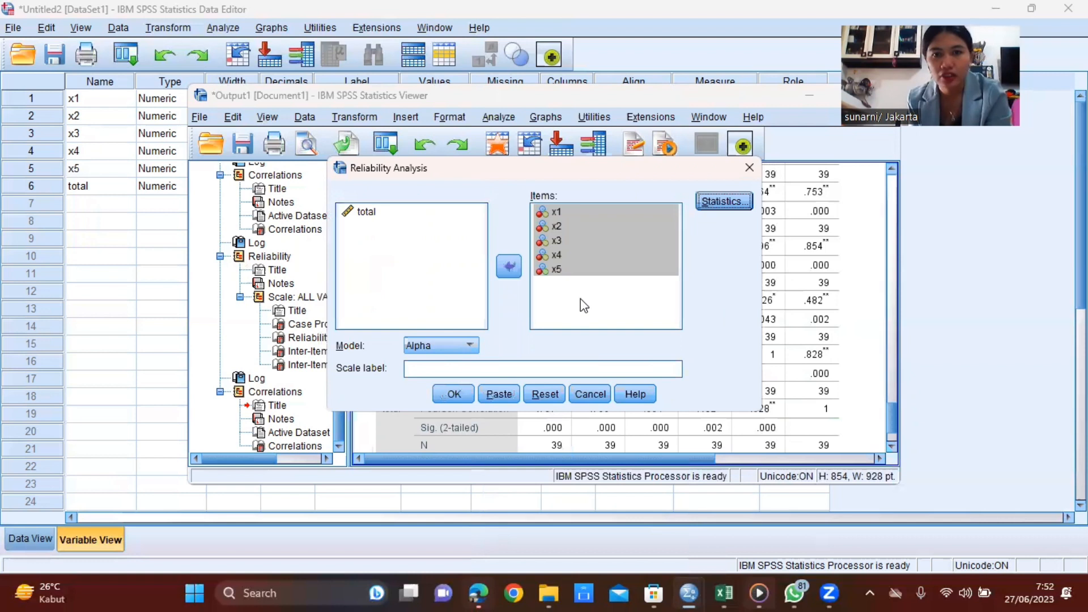
left_click(713, 203)
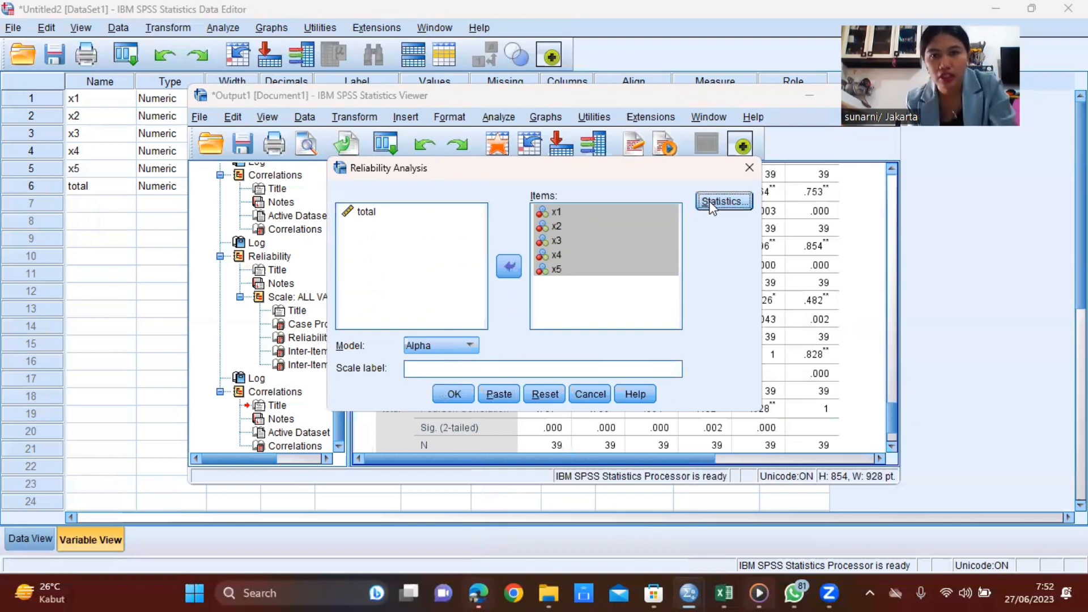
left_click(575, 176)
left_click(576, 194)
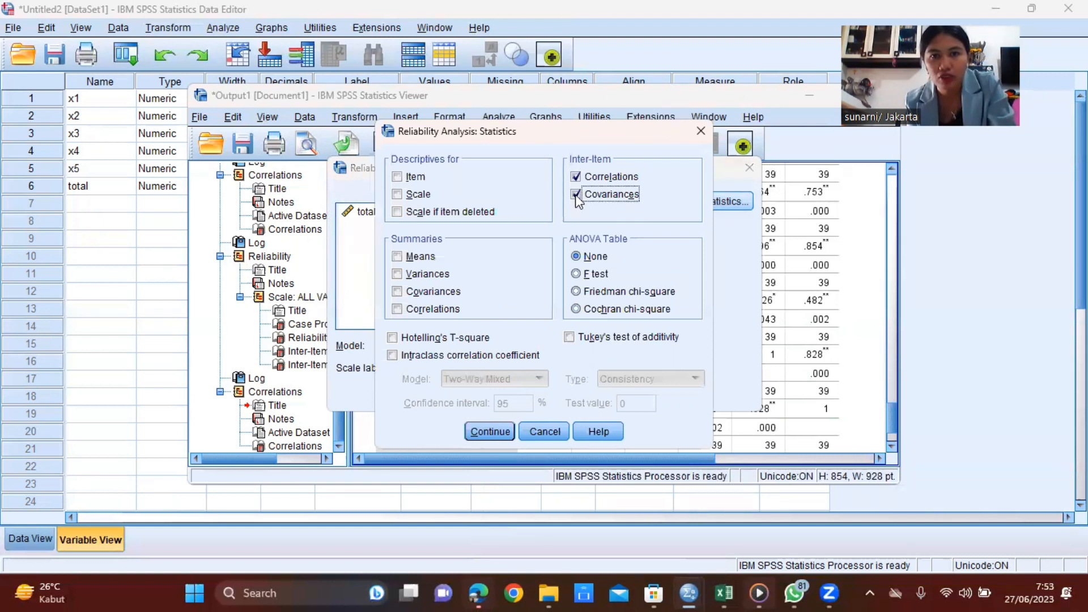
left_click(502, 430)
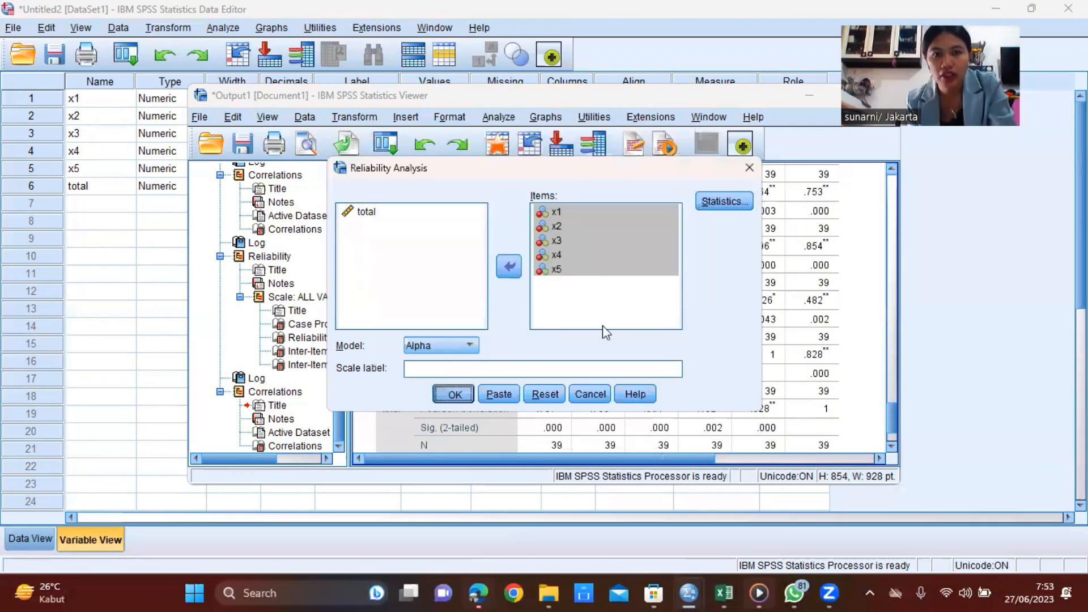
left_click(456, 394)
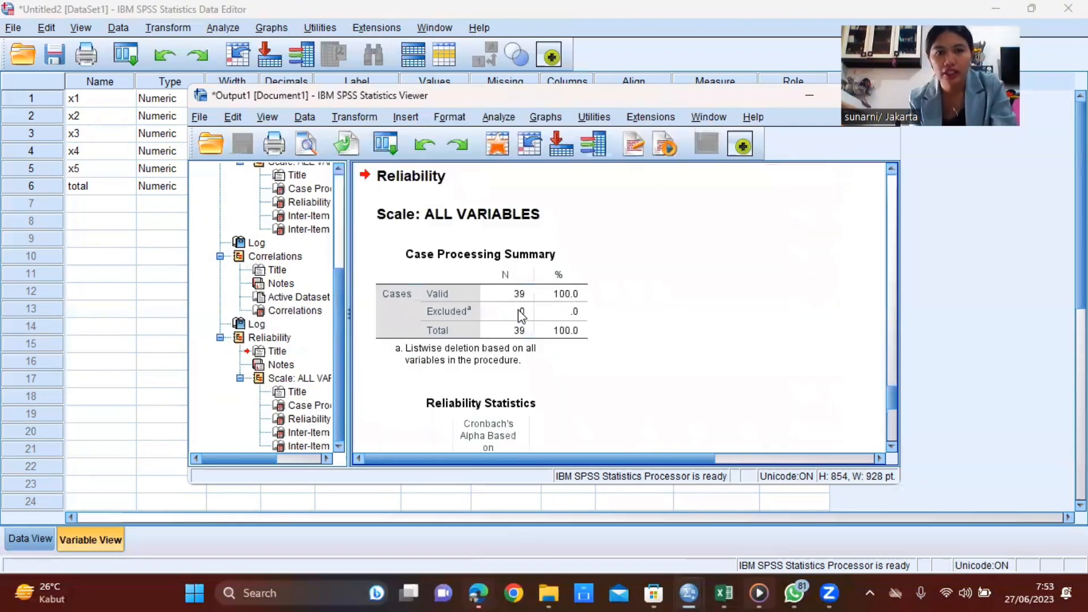
- Examine the x1 to x5 reliability output: case processing summary, Cronbach's Alpha, and the inter-item correlation and covariance matrices
left_click(450, 260)
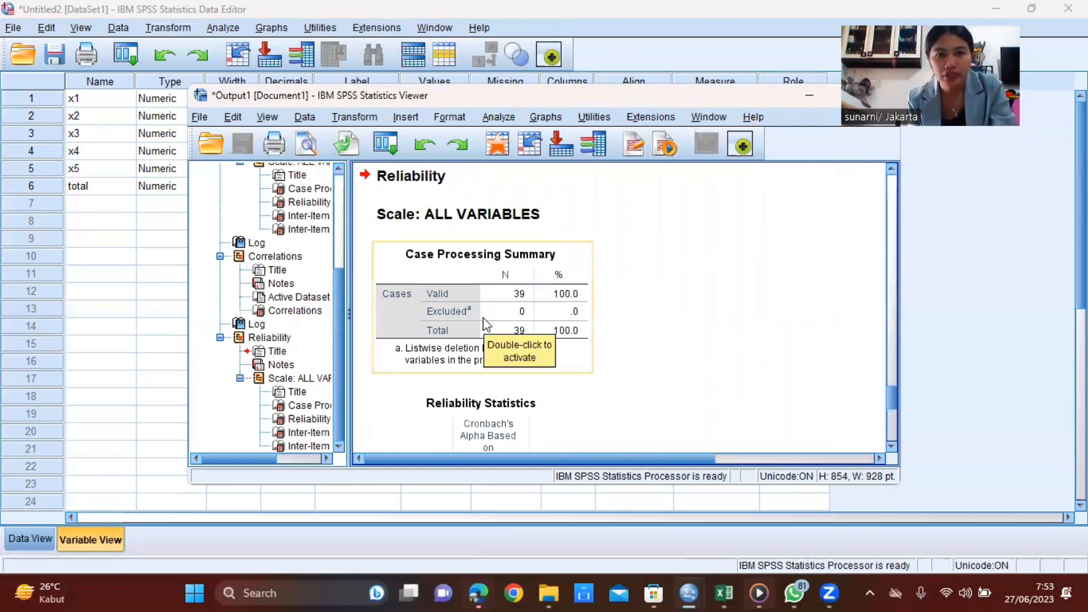
scroll(499, 334, "down", 2)
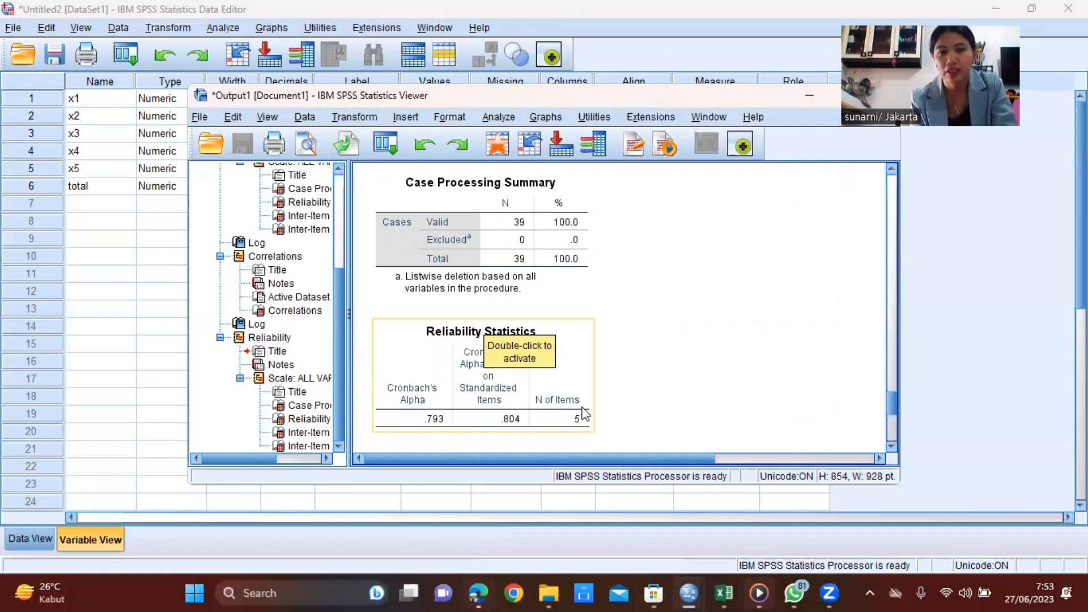
scroll(596, 372, "down", 3)
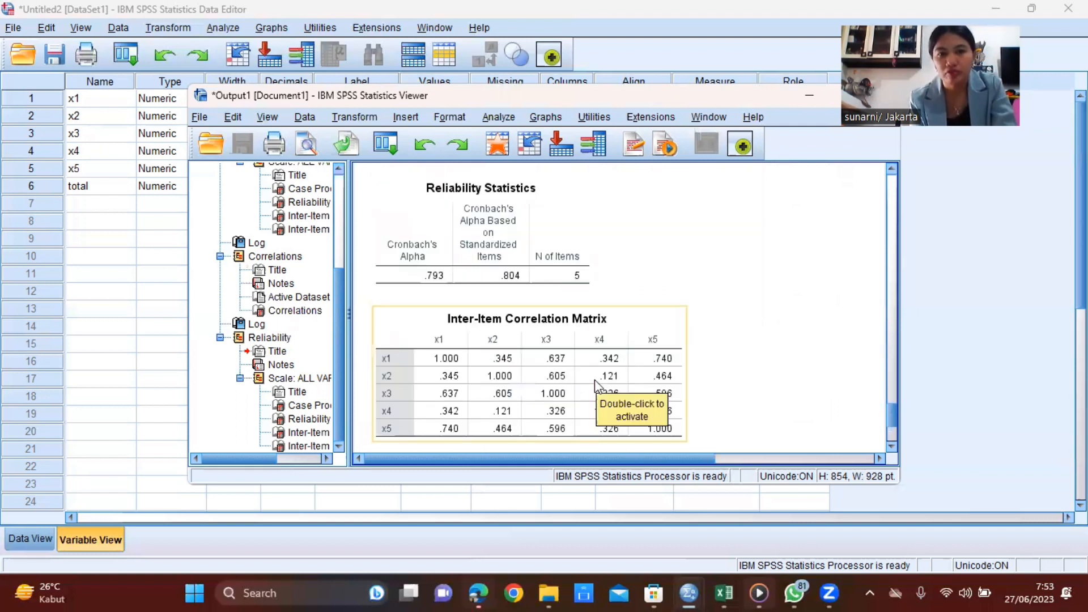
scroll(594, 380, "down", 3)
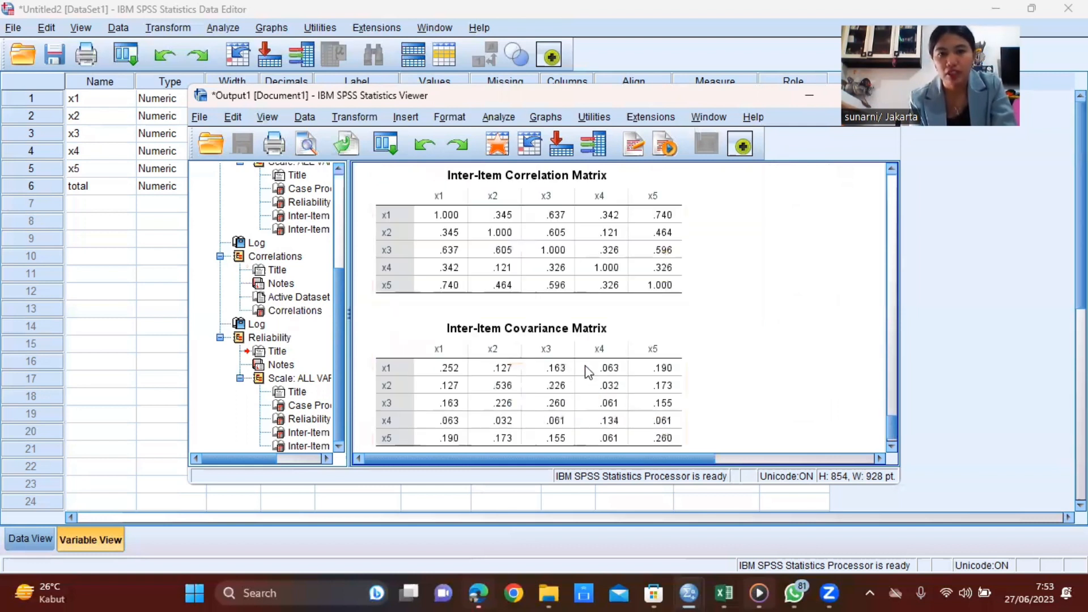
scroll(587, 374, "up", 5)
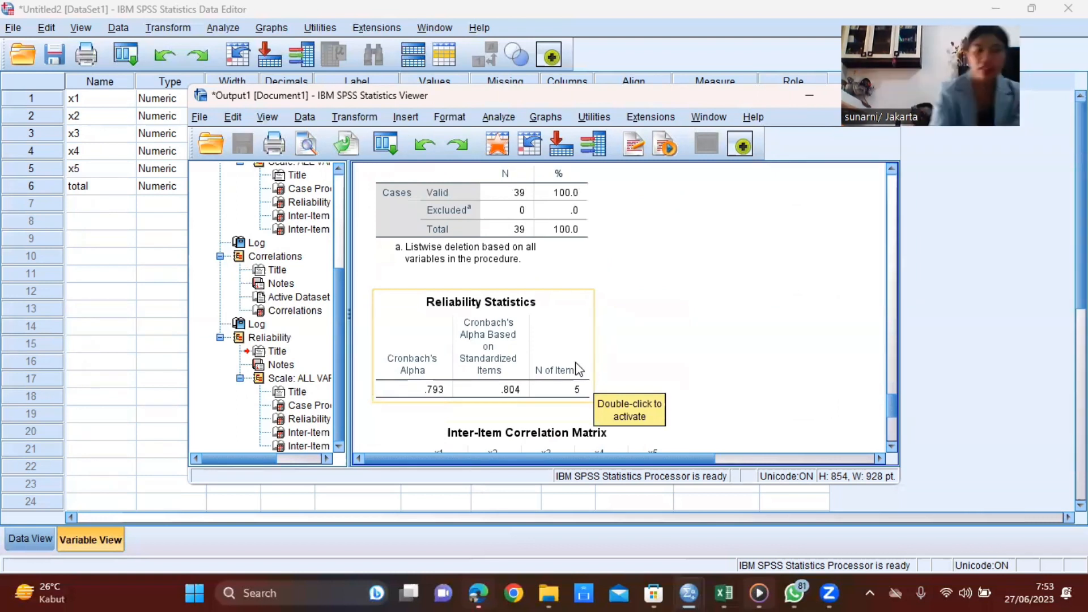
scroll(570, 354, "down", 3)
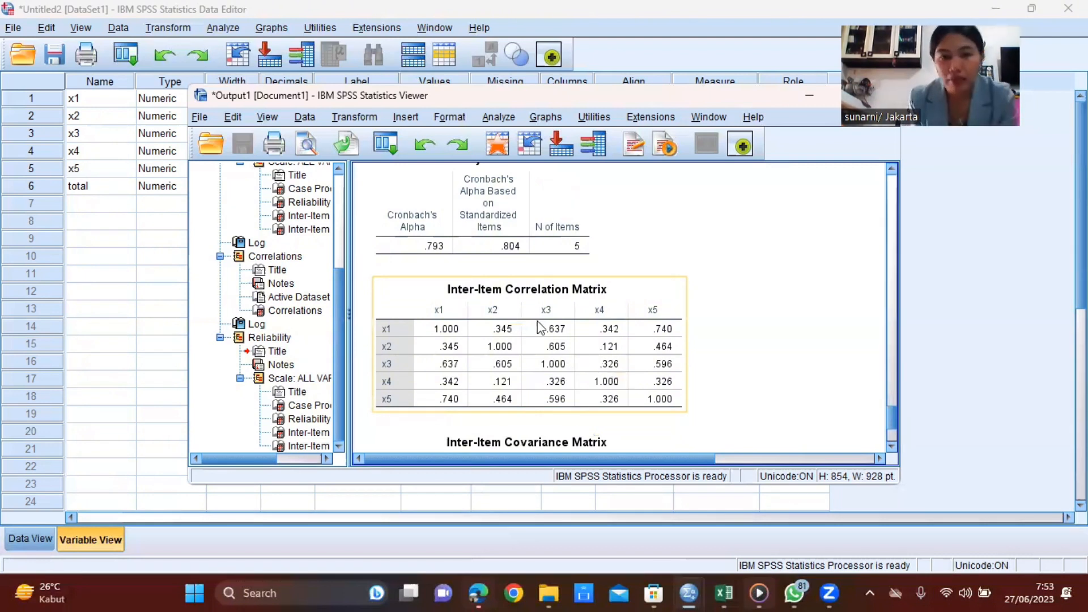
- Return to the Untitled2 data editor in SPSS and create a new empty dataset
left_click(690, 592)
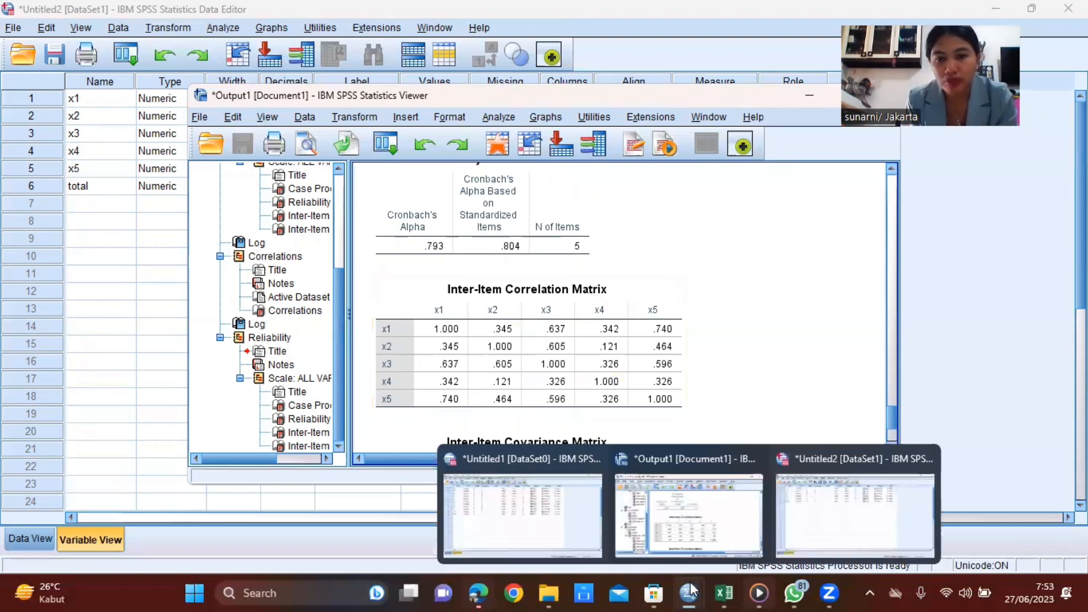
left_click(51, 85)
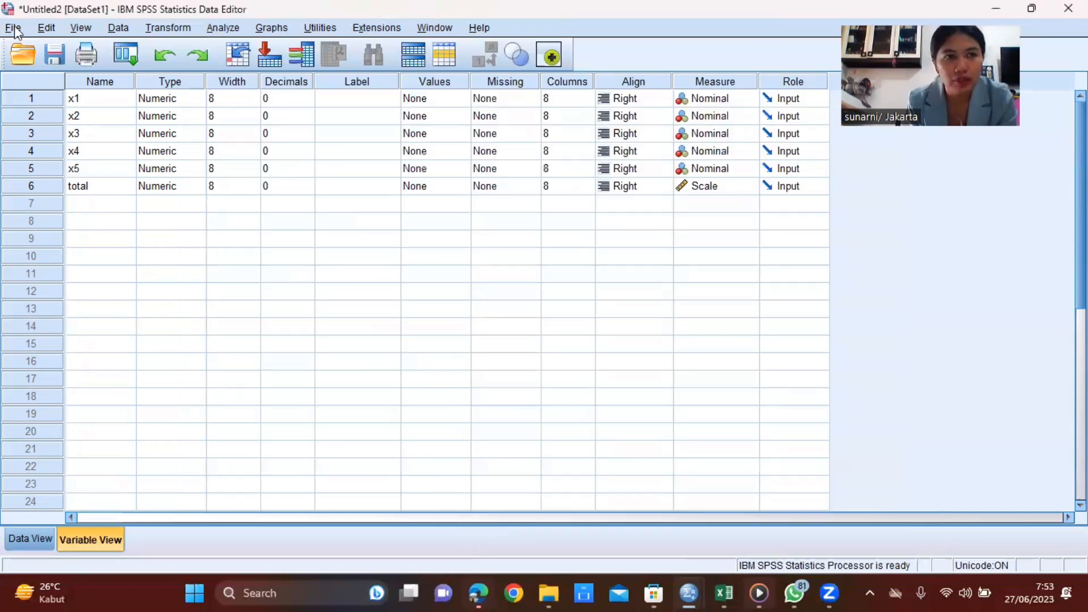
left_click(17, 31)
mouse_move(90, 47)
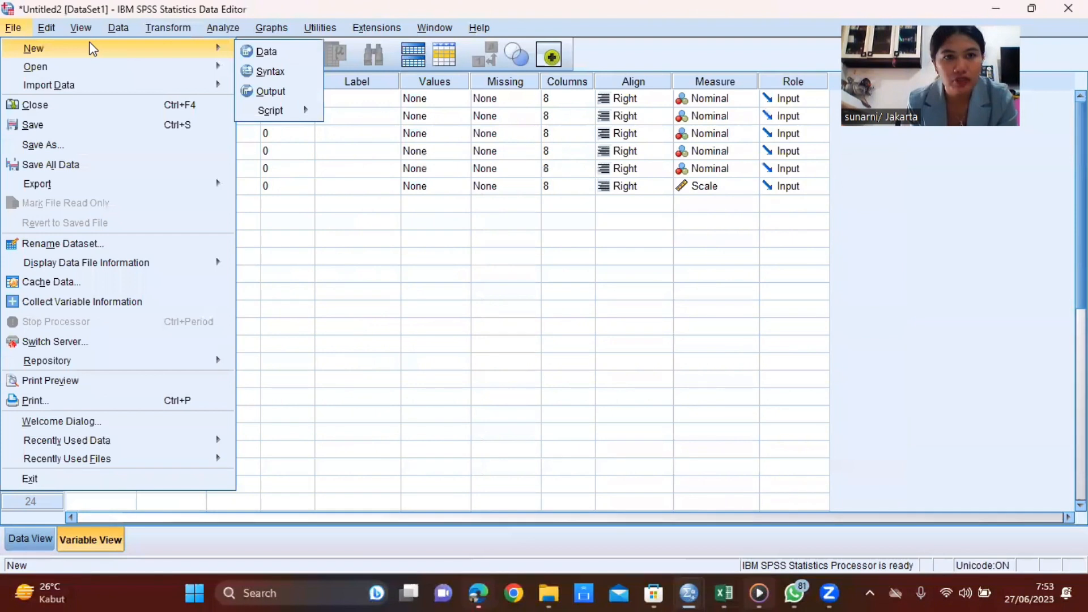
left_click(265, 51)
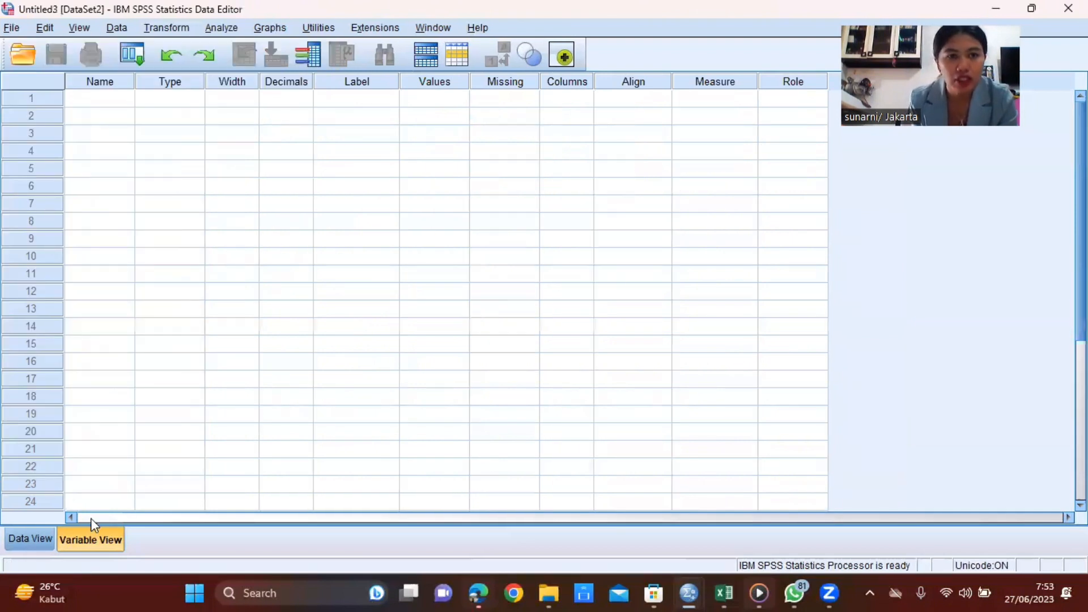
- Check the column headings on Sheet3 in Excel and name the new SPSS dataset's first three variables x1, x2 and x3
left_click(77, 93)
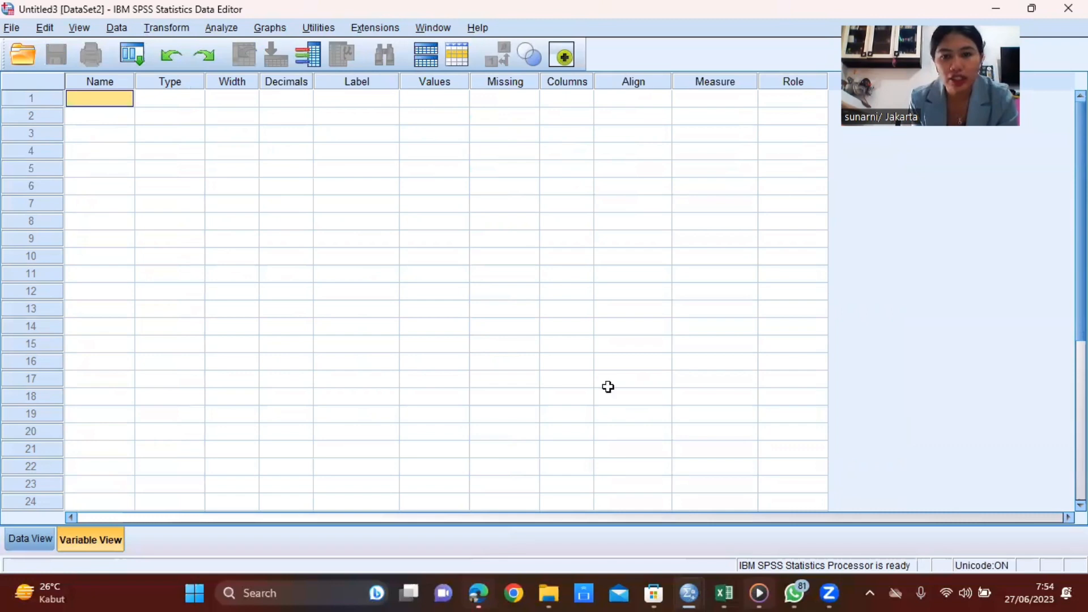
key("alt+Tab")
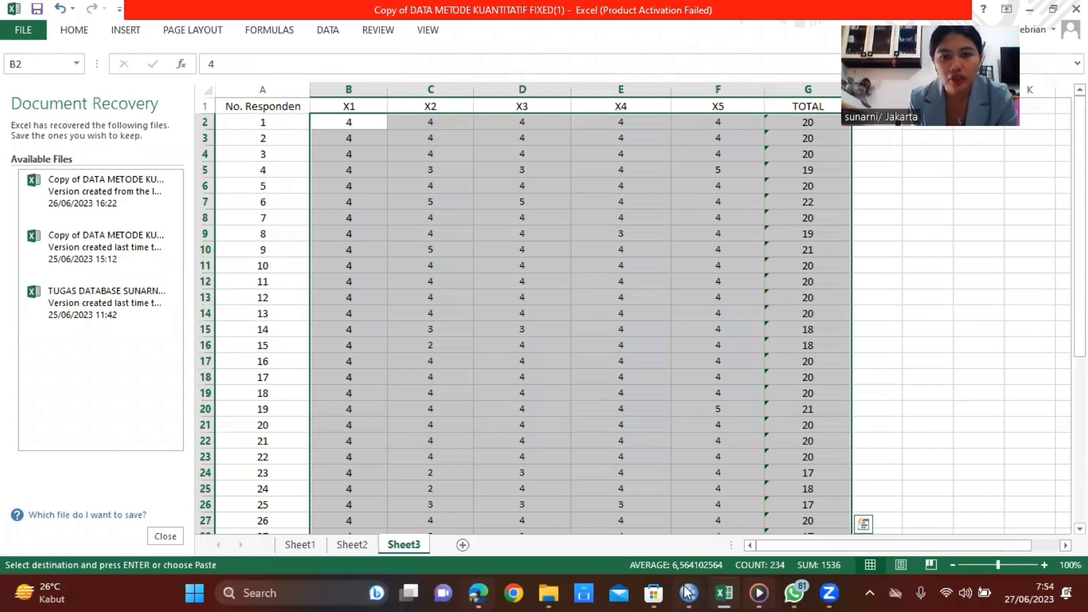
left_click(914, 511)
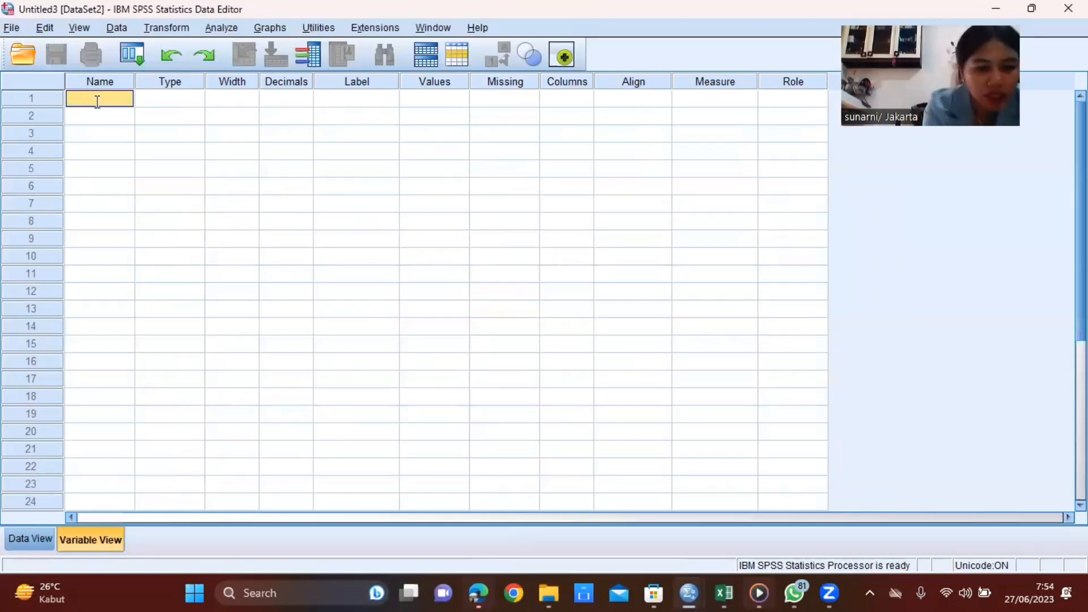
type("x1x2")
key("BackSpace")
key("BackSpace")
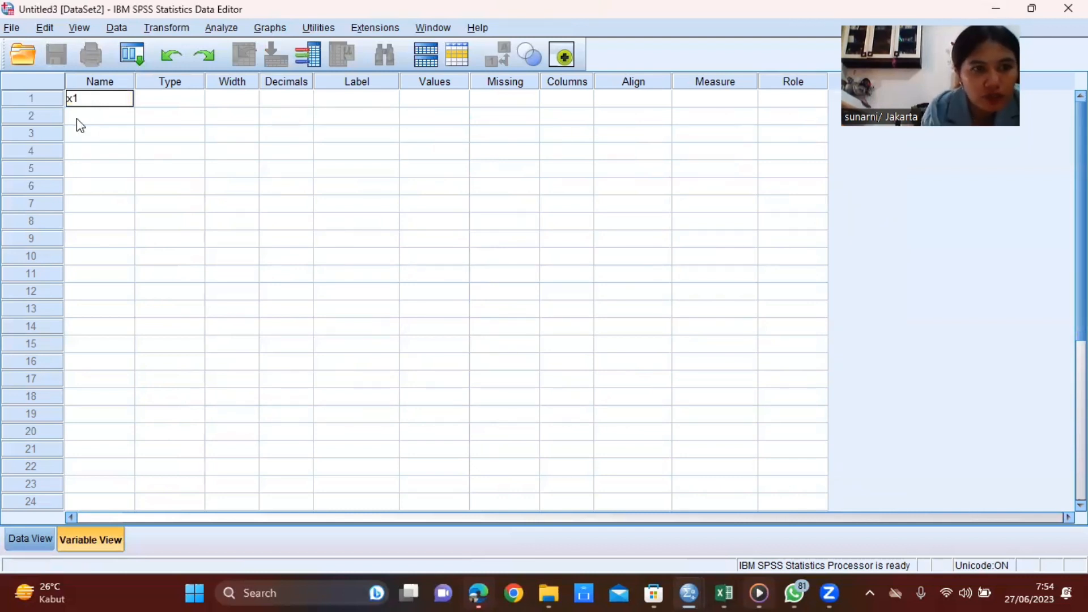
left_click(107, 117)
type("x")
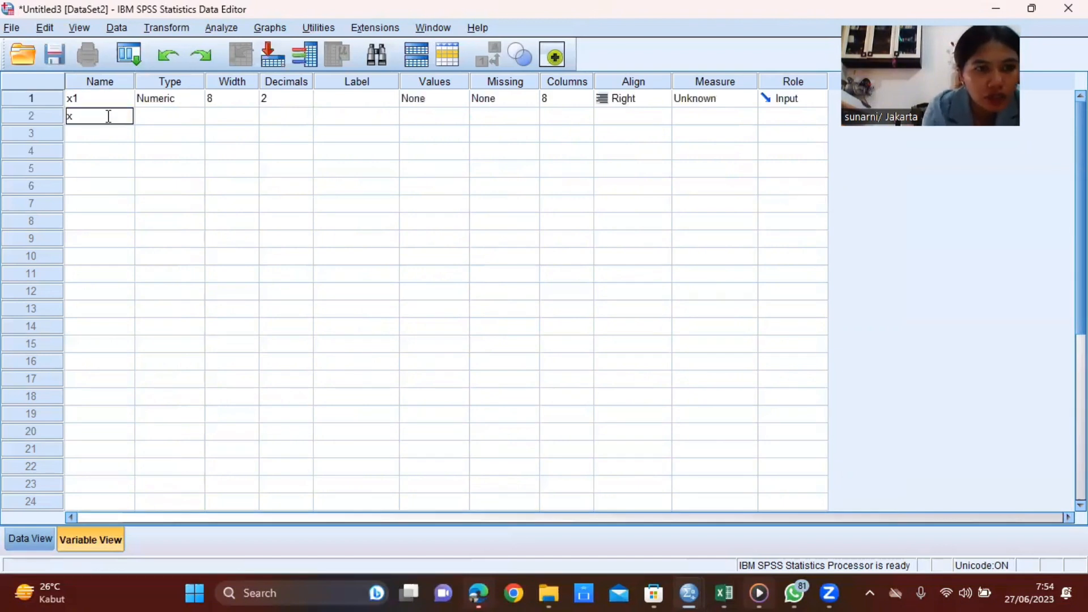
type("2")
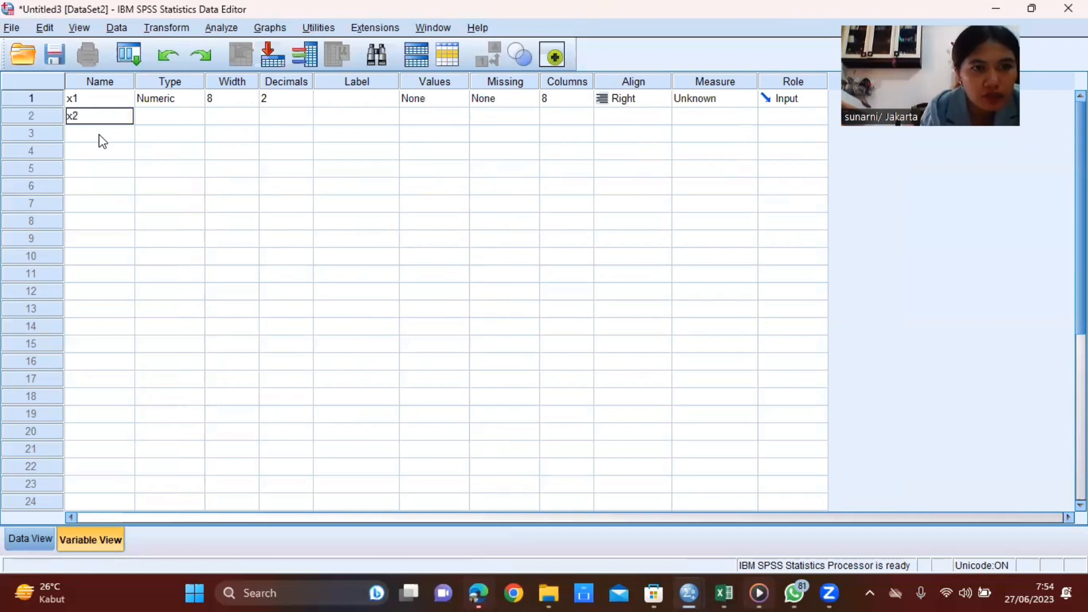
left_click(98, 134)
type("x")
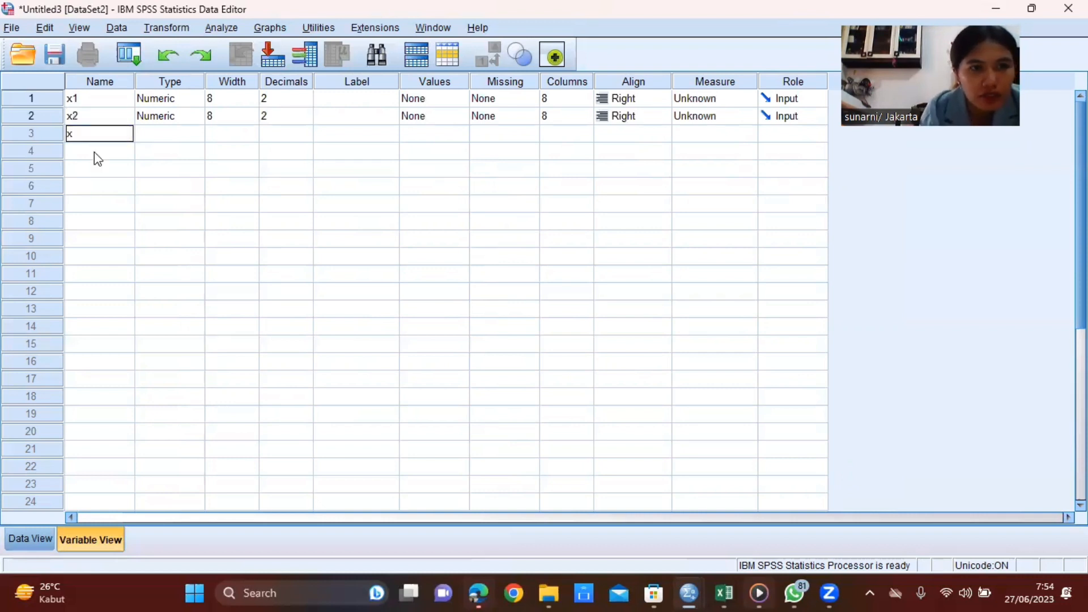
type("3")
- Add three more variables below x3, named x4, x5 and total
left_click(94, 151)
type("x4")
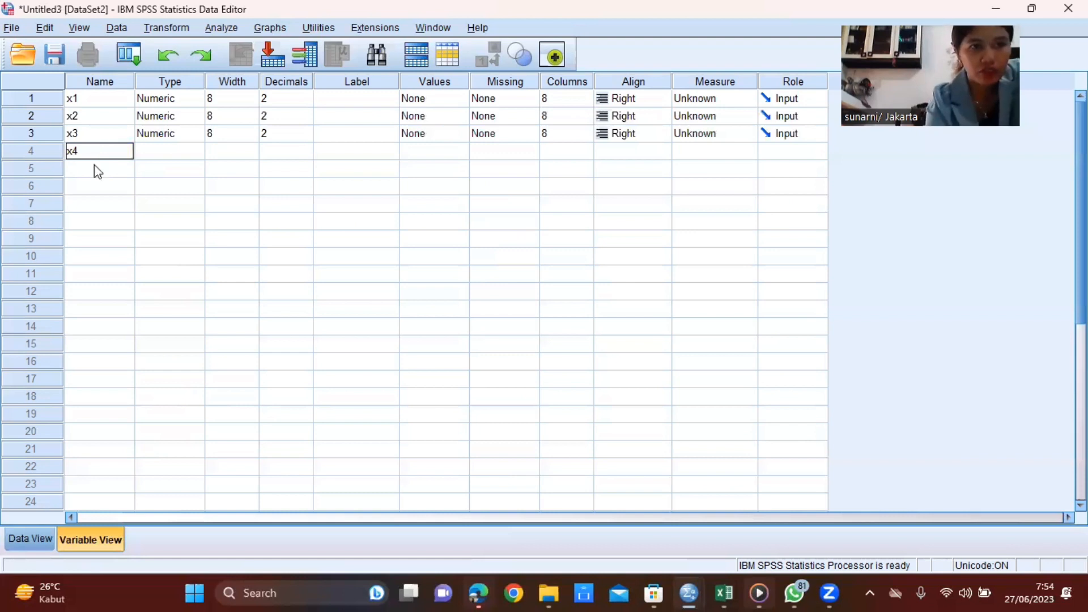
left_click(95, 168)
type("x5")
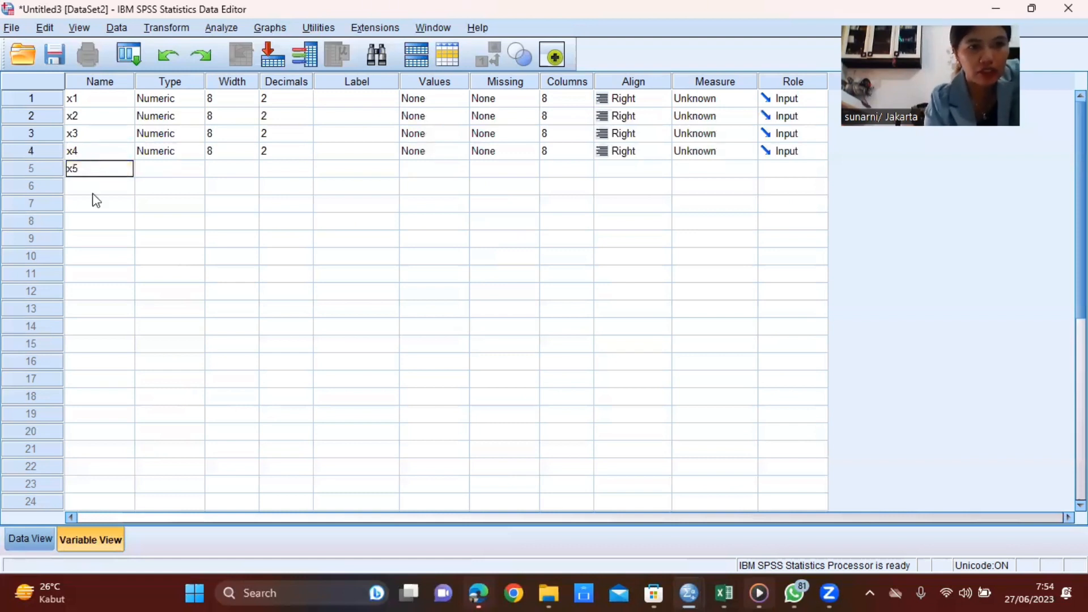
left_click(93, 187)
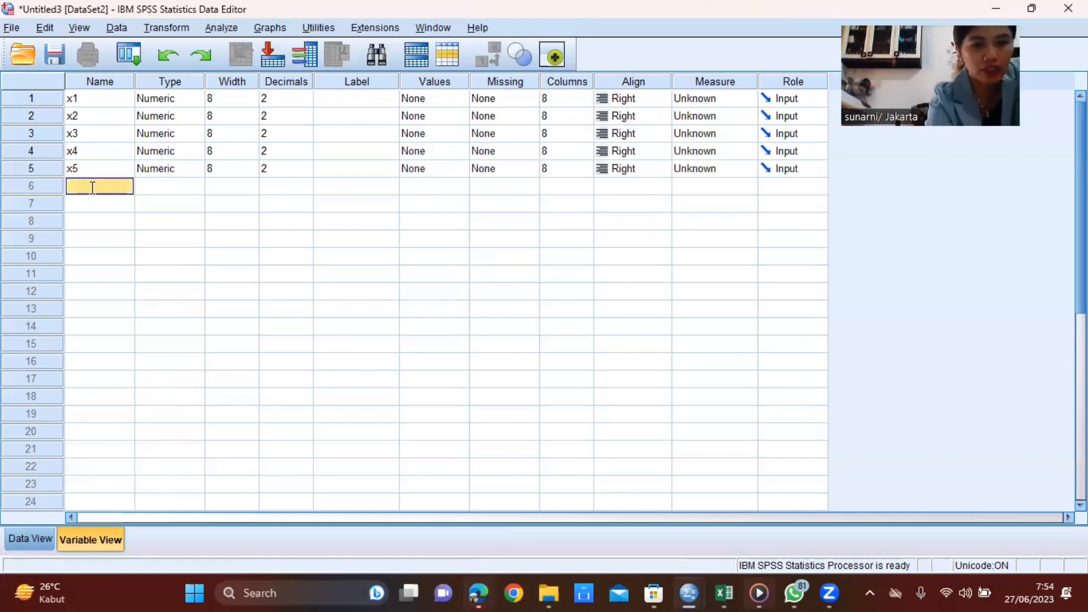
type("total")
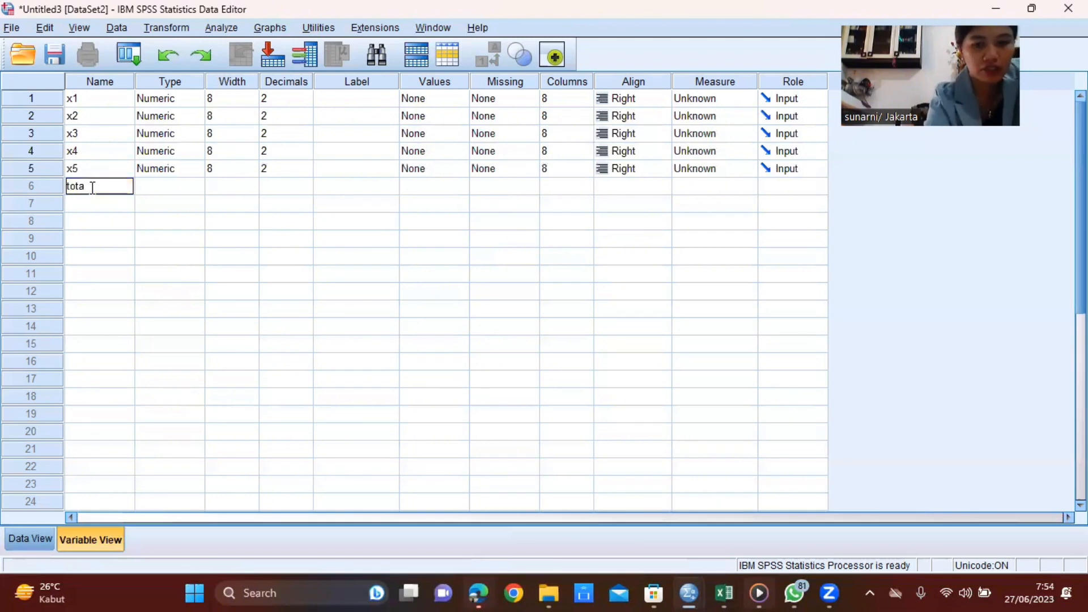
- Set the decimals of all six variables, x1 to x5 and total, to 0
left_click(295, 101)
left_click(306, 102)
left_click(306, 102)
left_click(306, 120)
left_click(306, 120)
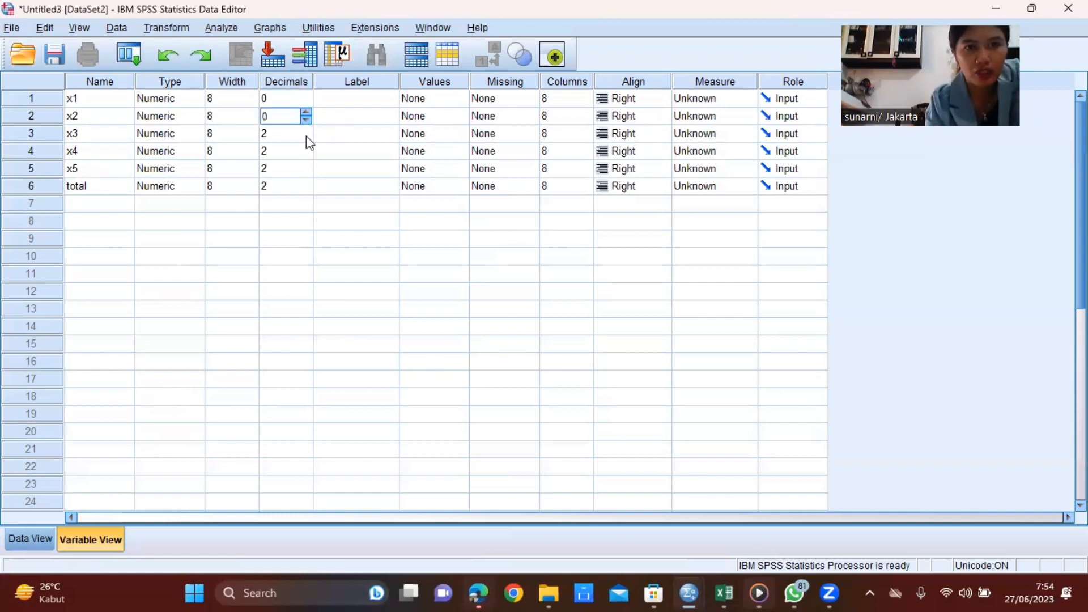
left_click(306, 138)
left_click(306, 137)
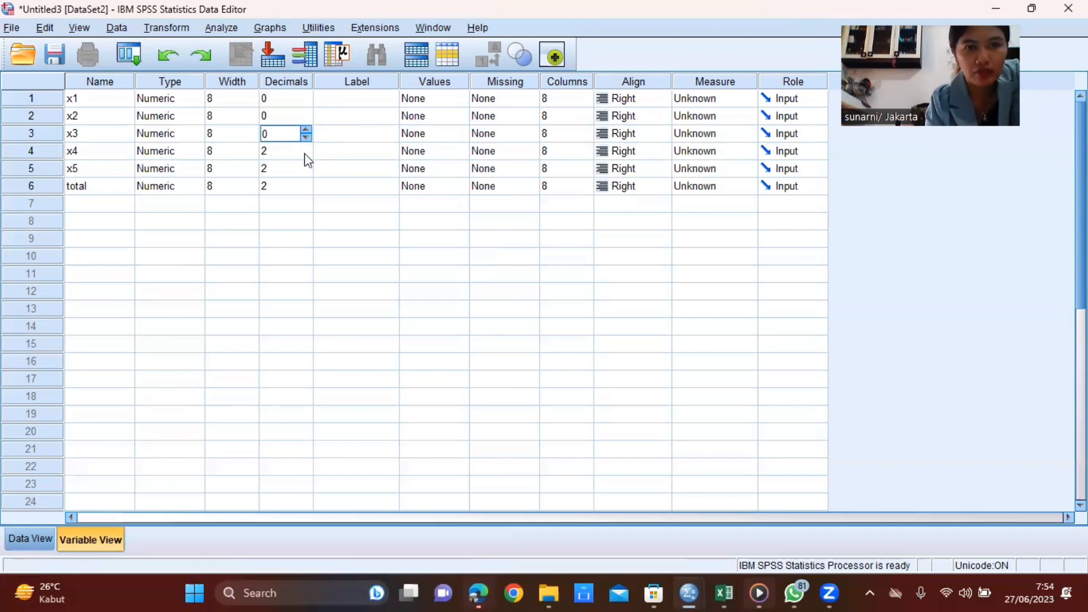
left_click(306, 154)
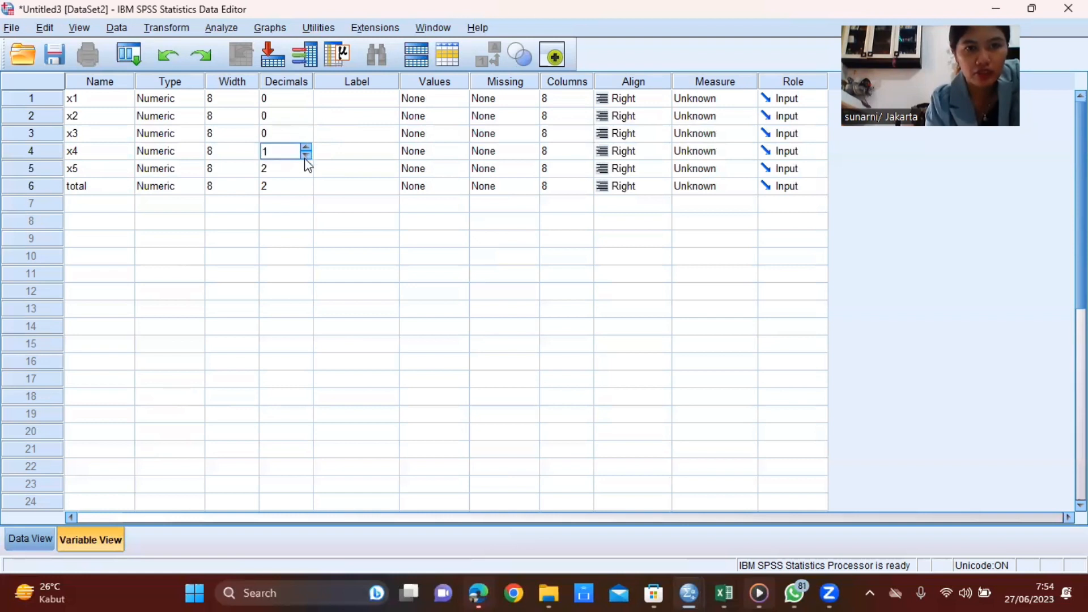
left_click(306, 155)
left_click(304, 165)
left_click(304, 166)
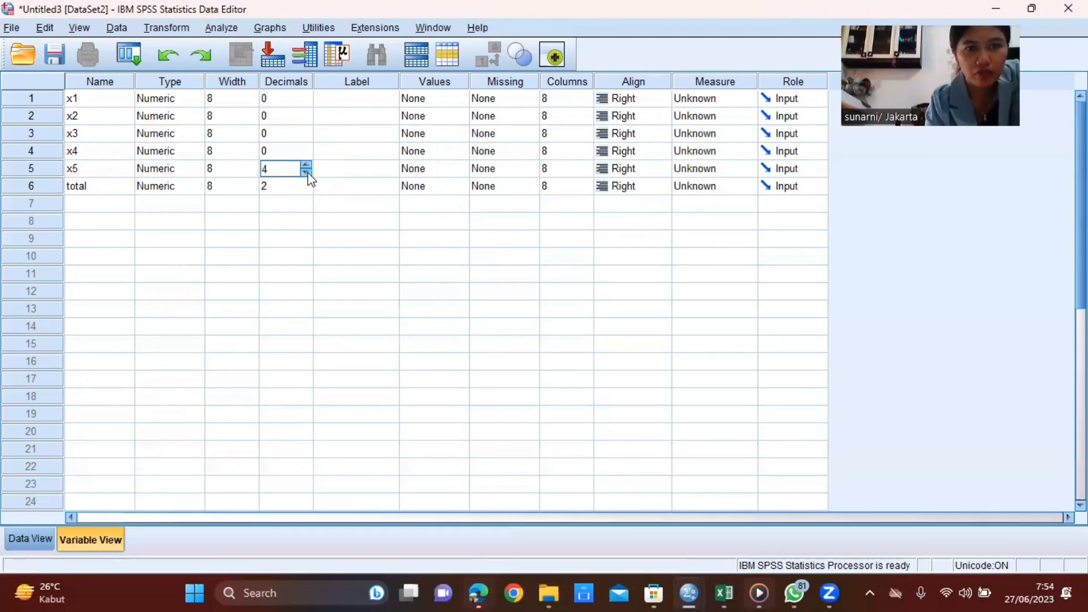
left_click(306, 171)
left_click(307, 172)
left_click(308, 176)
left_click(307, 176)
left_click(304, 189)
left_click(305, 190)
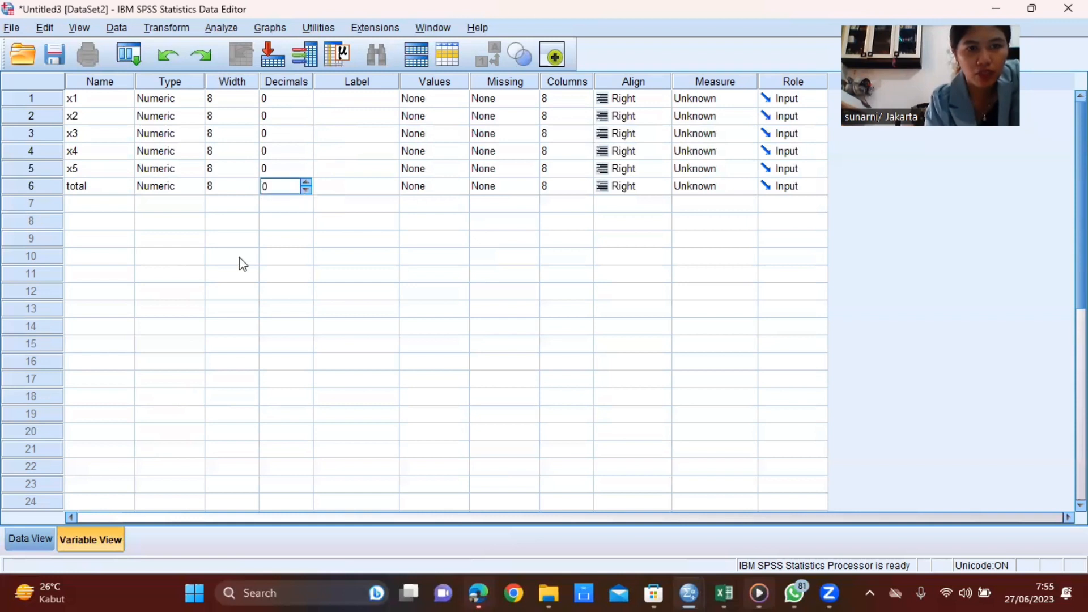
- Show the empty data grid, switch to Excel and copy the X1 to TOTAL responses in B2:G40 of Sheet3
left_click(30, 541)
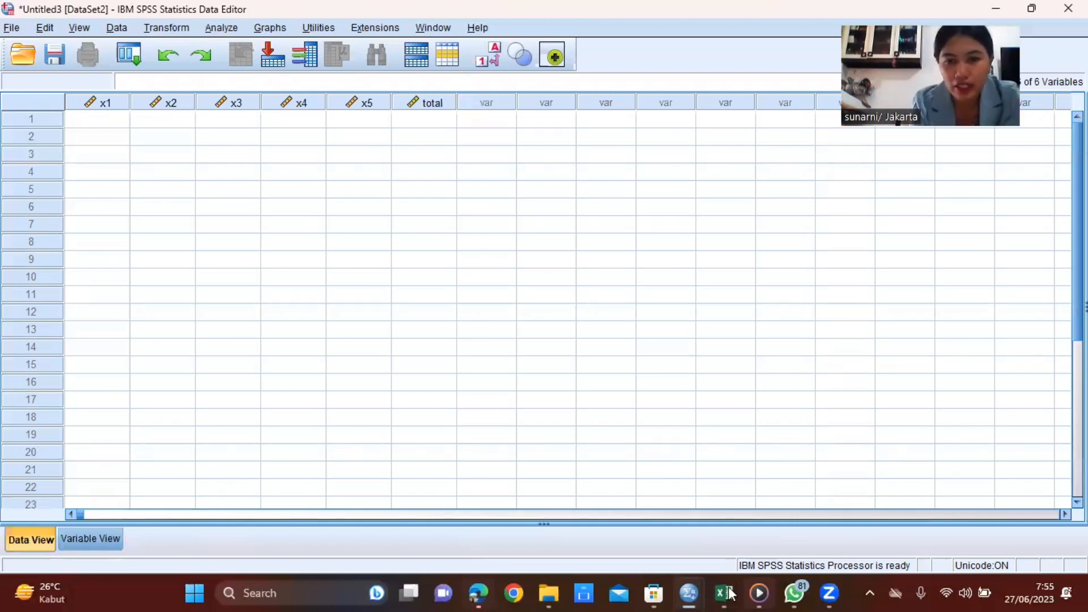
mouse_move(729, 593)
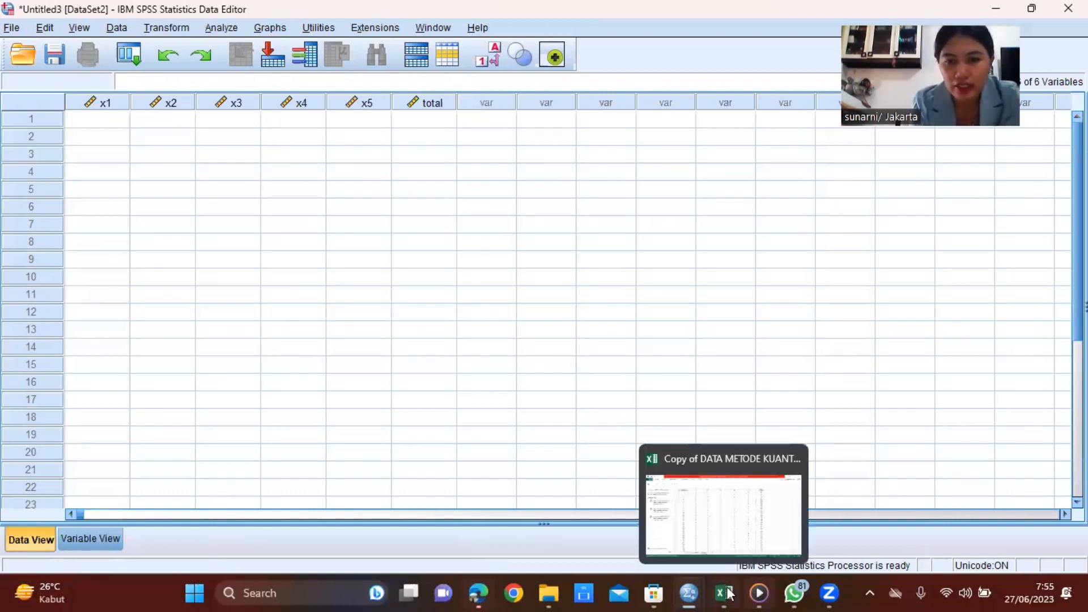
left_click(666, 523)
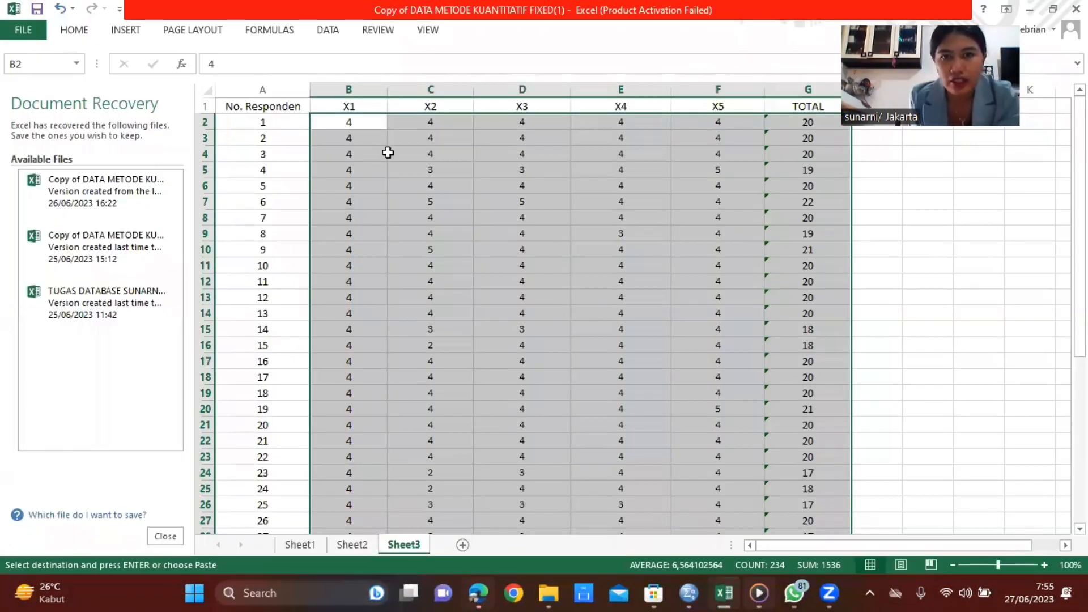
left_click(335, 130)
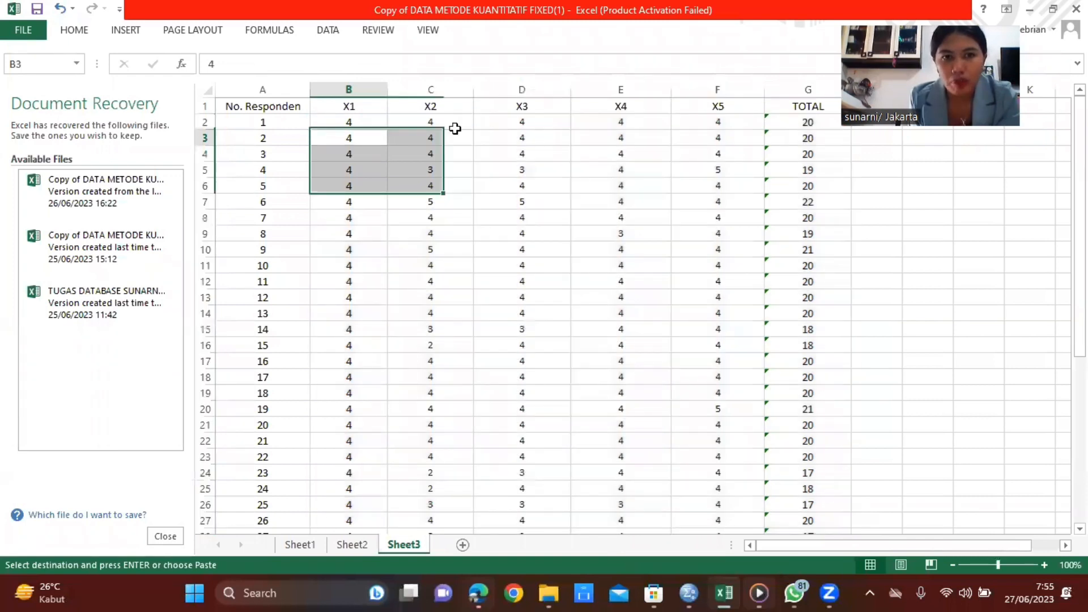
left_click_drag(338, 124, 455, 129)
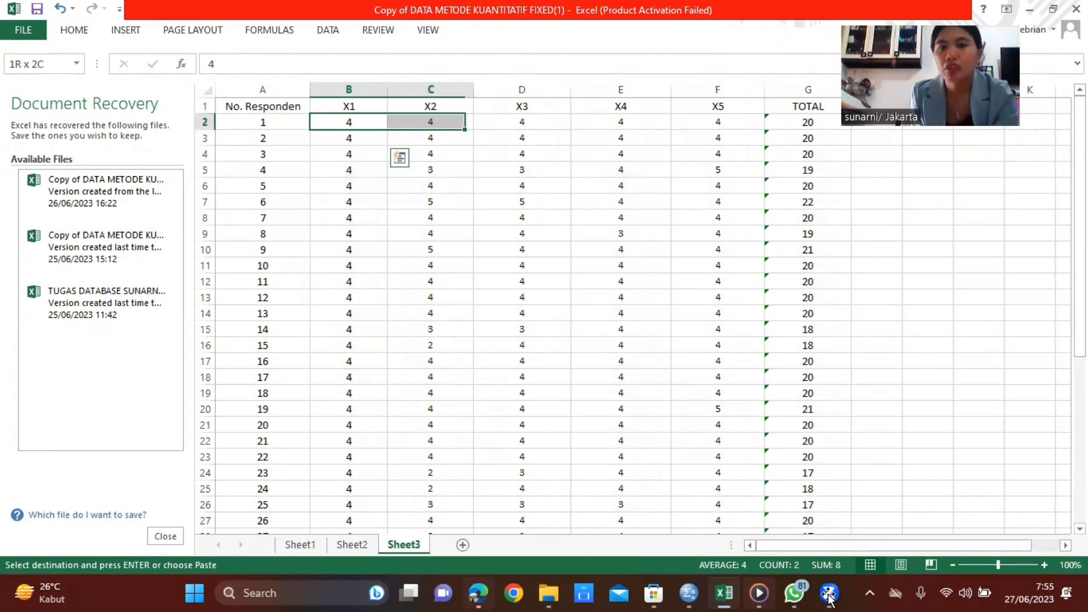
left_click_drag(825, 446, 841, 441)
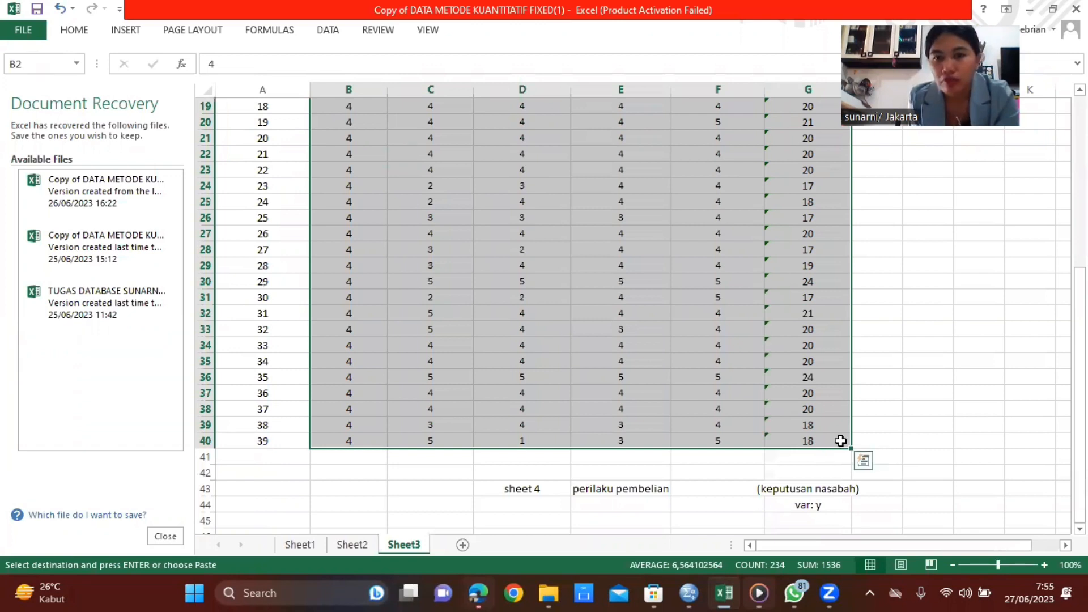
right_click(875, 194)
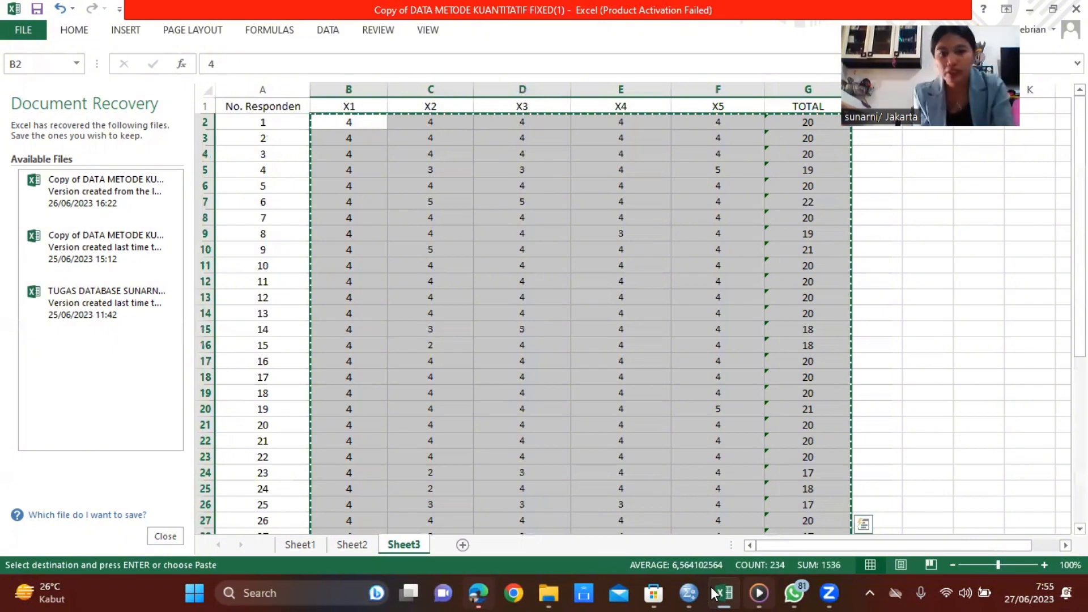
- Switch back to SPSS and paste the copied responses into the data grid, starting at the first x1 case
key("alt+Tab")
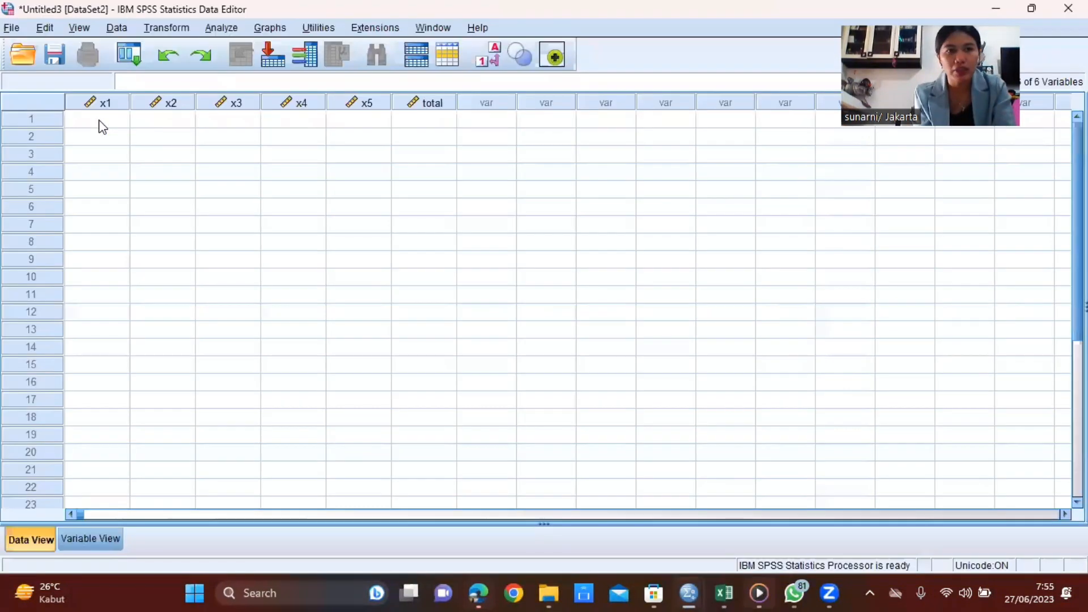
left_click(101, 121)
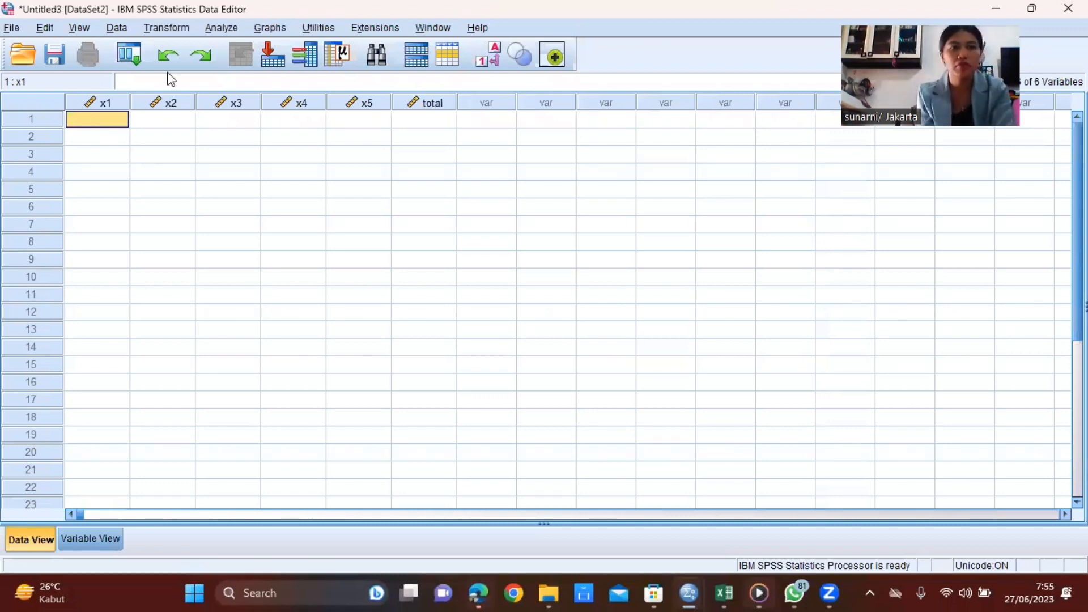
right_click(131, 214)
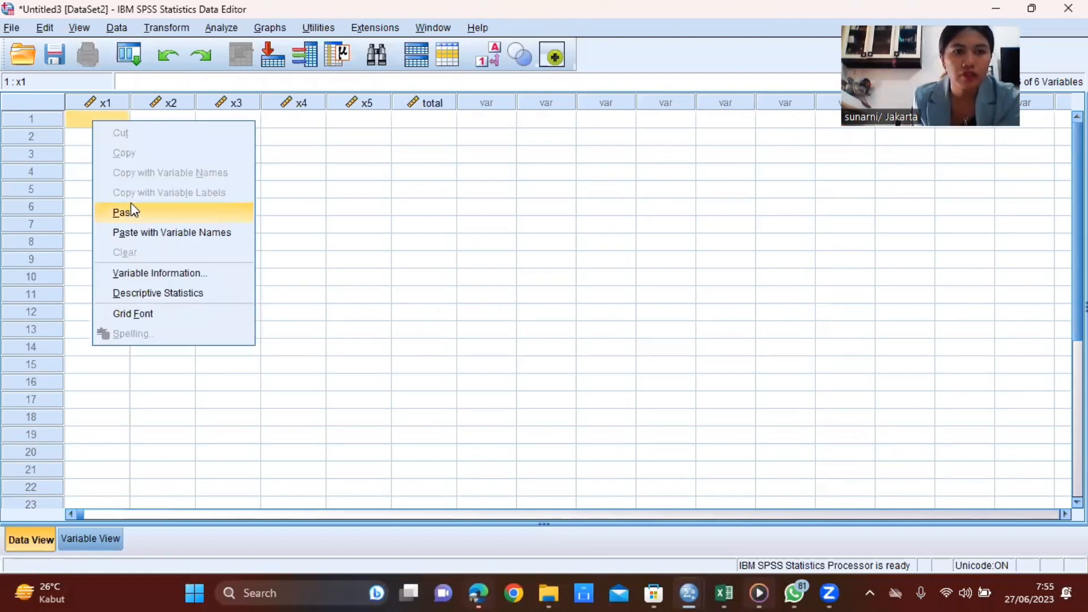
left_click(119, 210)
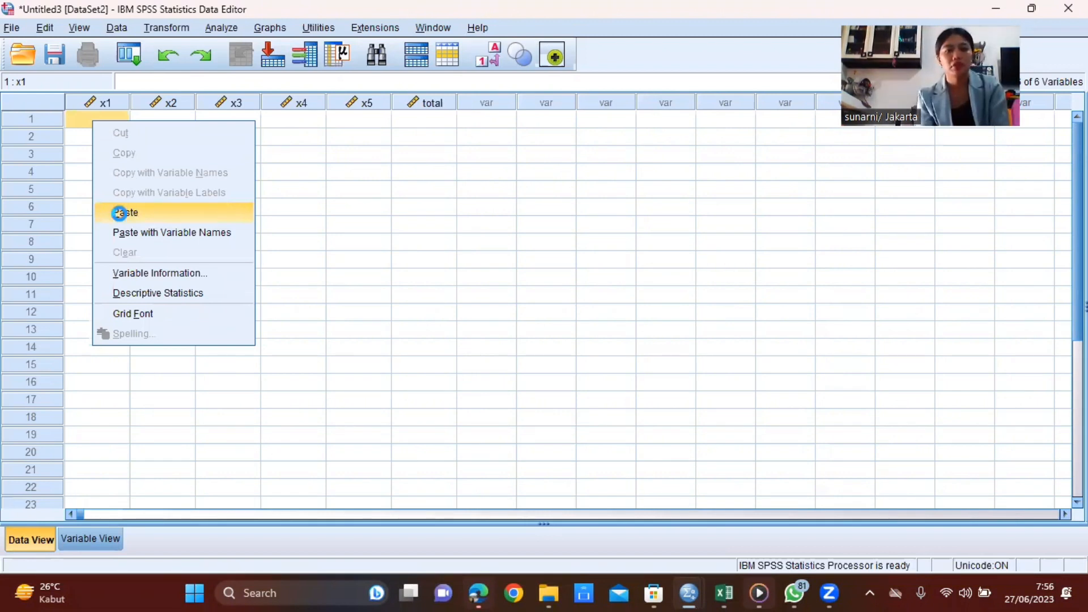
left_click(241, 211)
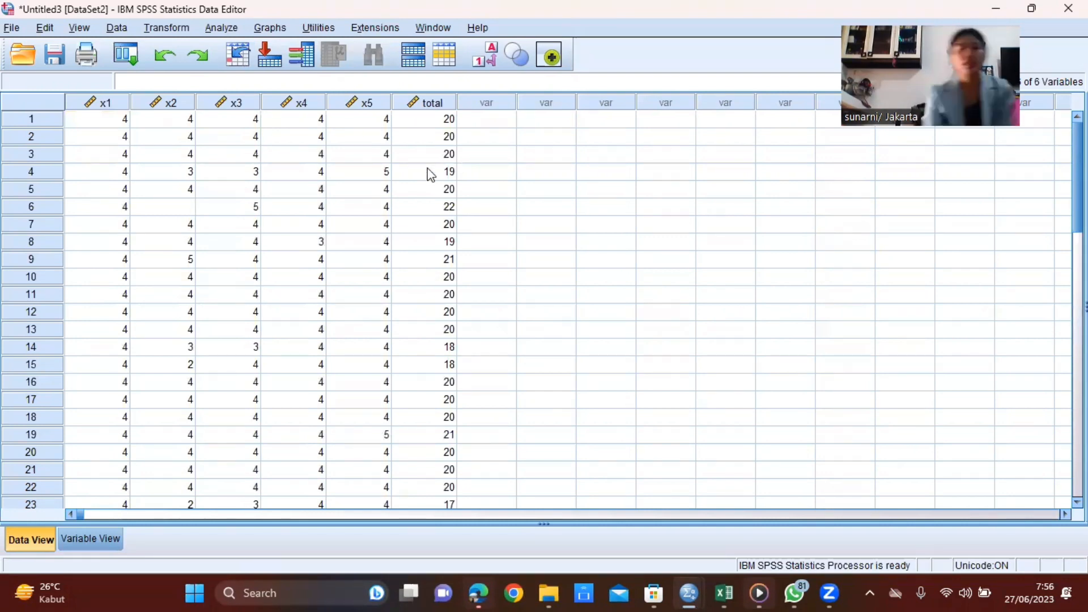
scroll(285, 238, "down", 8)
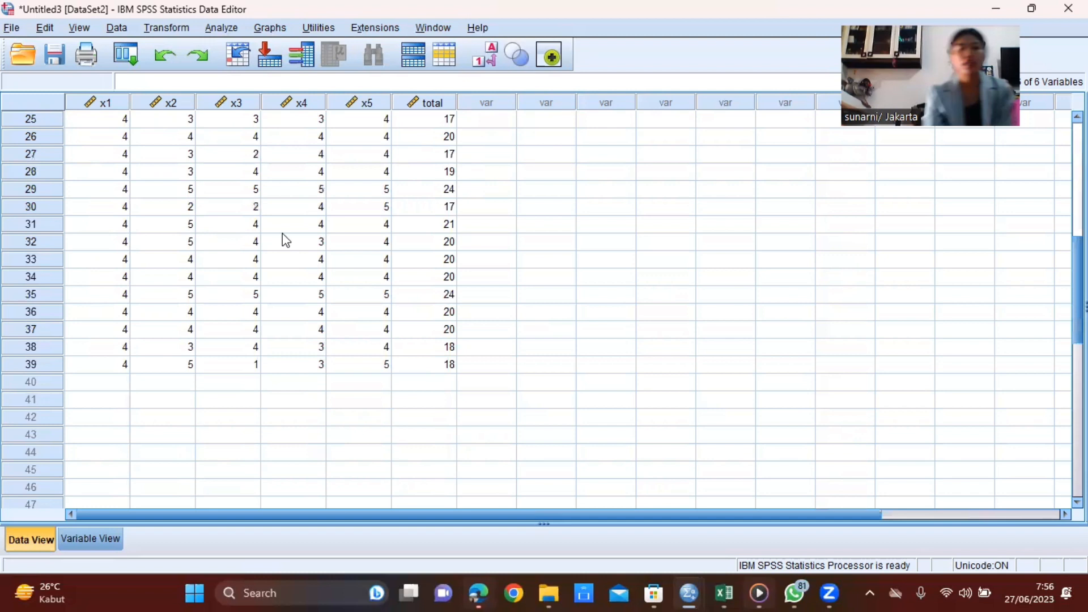
- Show the variable definitions and run a bivariate Pearson correlation on x1 to x5 and total
left_click(90, 536)
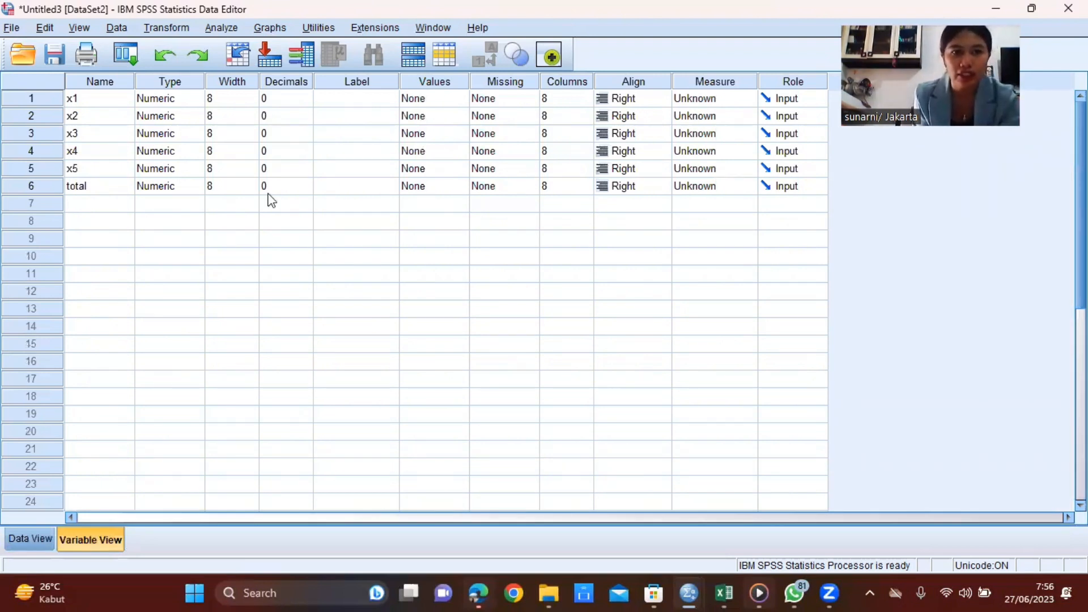
left_click(221, 27)
mouse_move(244, 194)
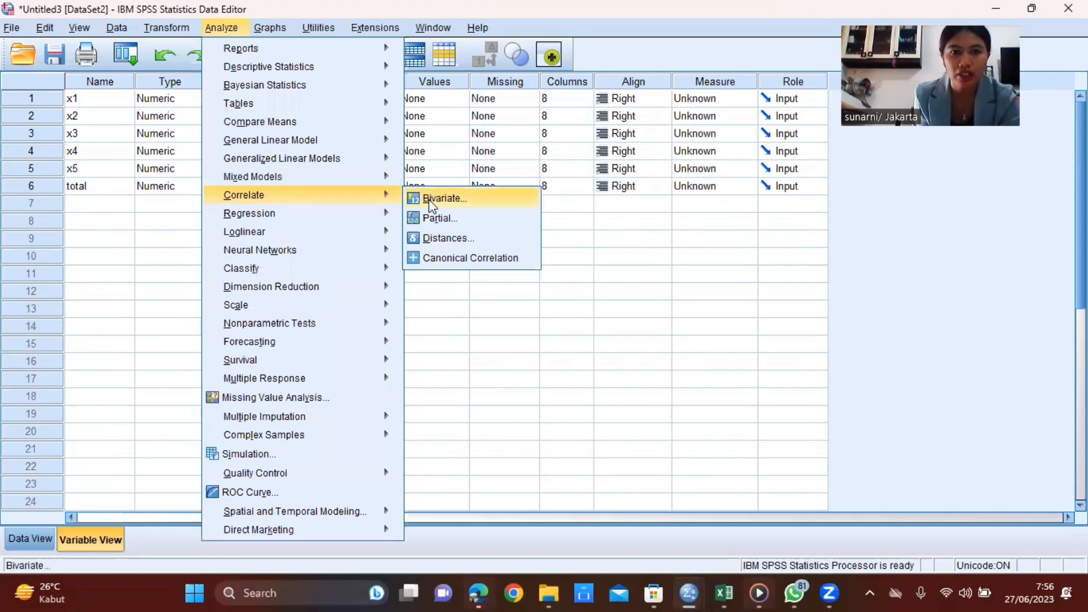
left_click(429, 199)
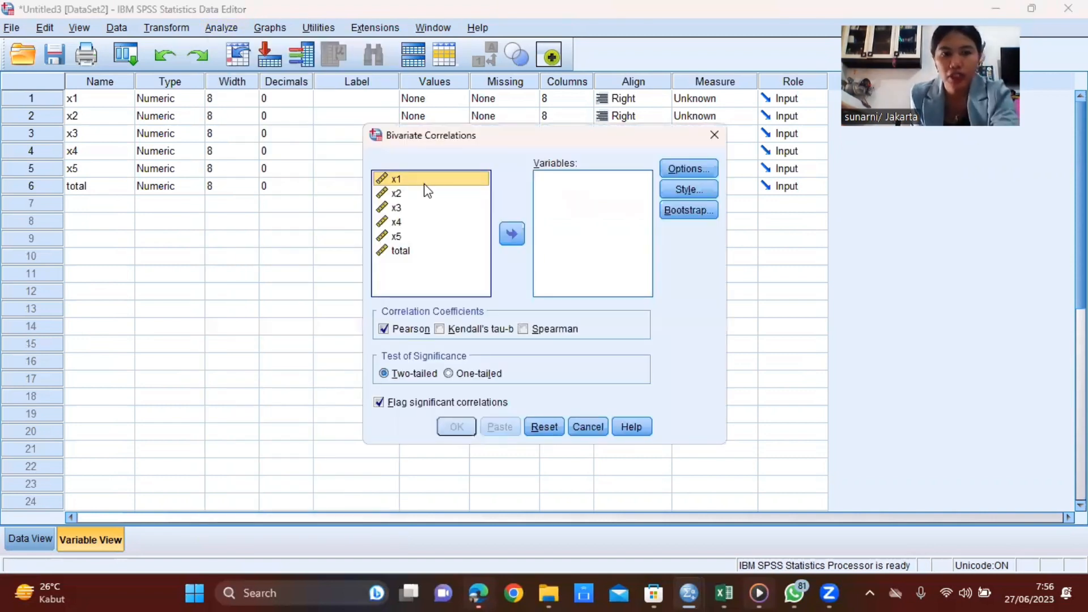
left_click(404, 248, "shift")
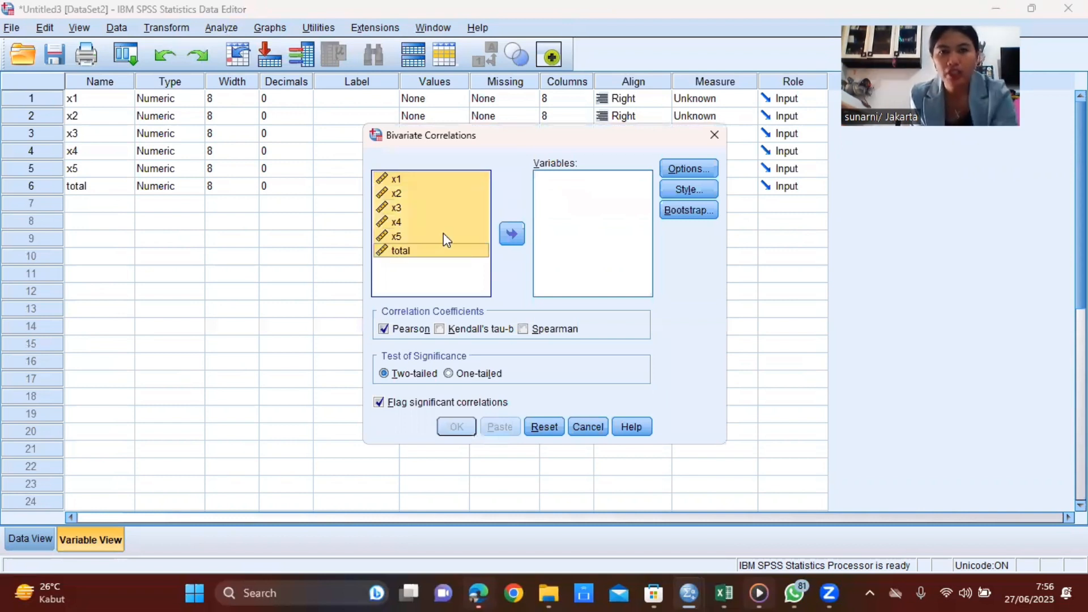
left_click(512, 233)
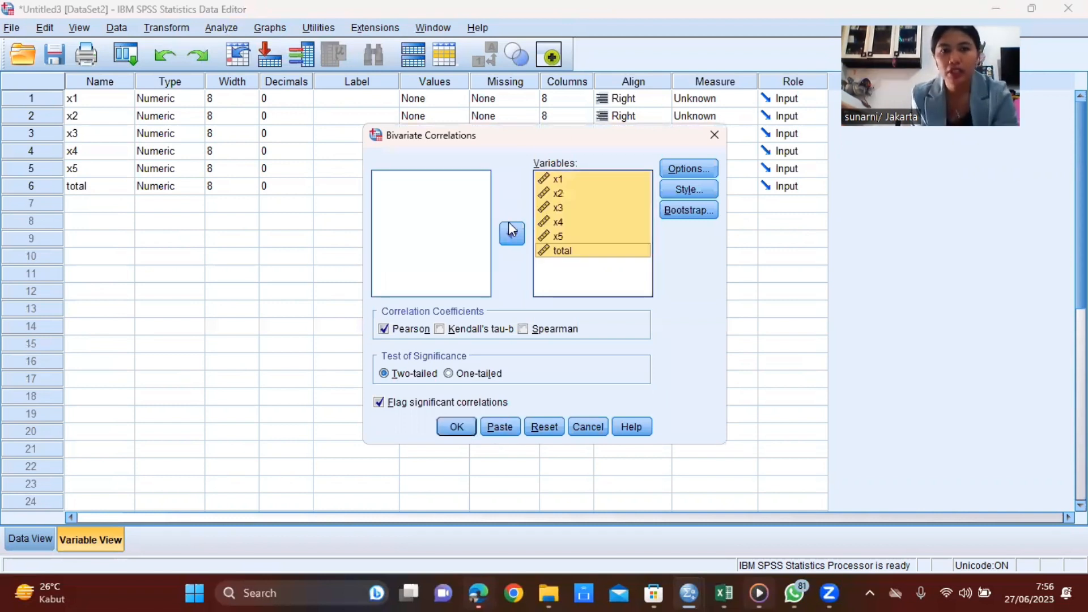
left_click(455, 428)
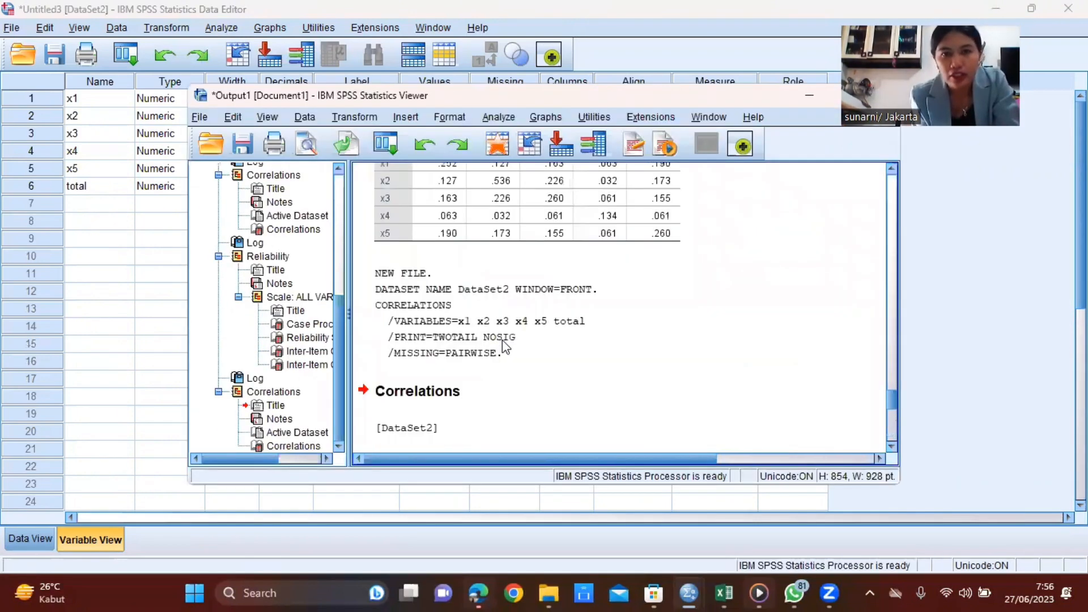
- Examine the new Correlations table, reading each item's Pearson correlation and significance against total, and the footnotes
scroll(502, 340, "up", 2)
scroll(502, 340, "down", 15)
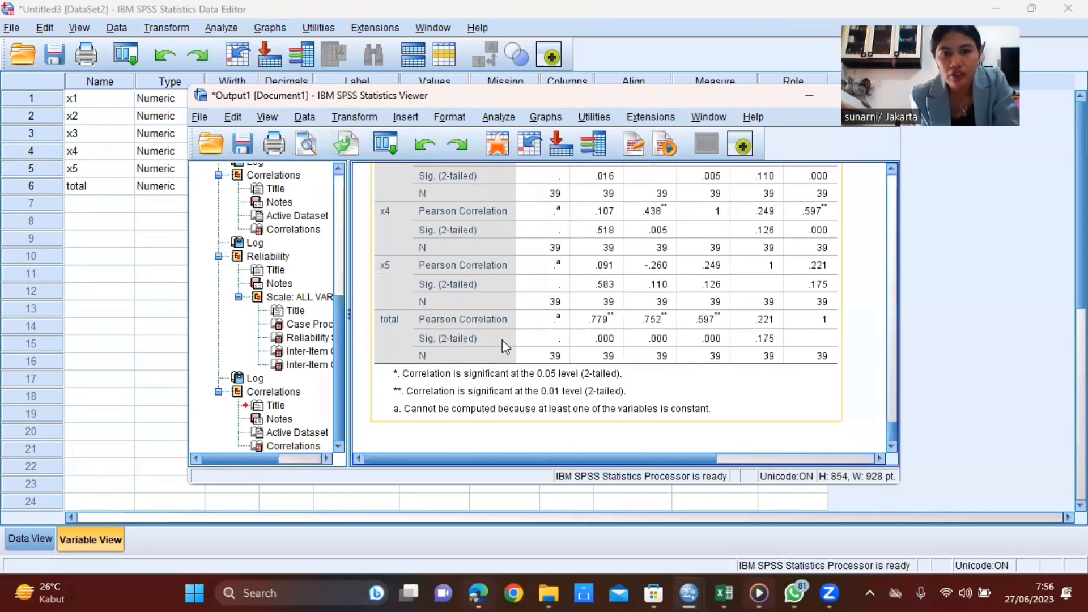
scroll(502, 340, "up", 12)
scroll(486, 339, "down", 6)
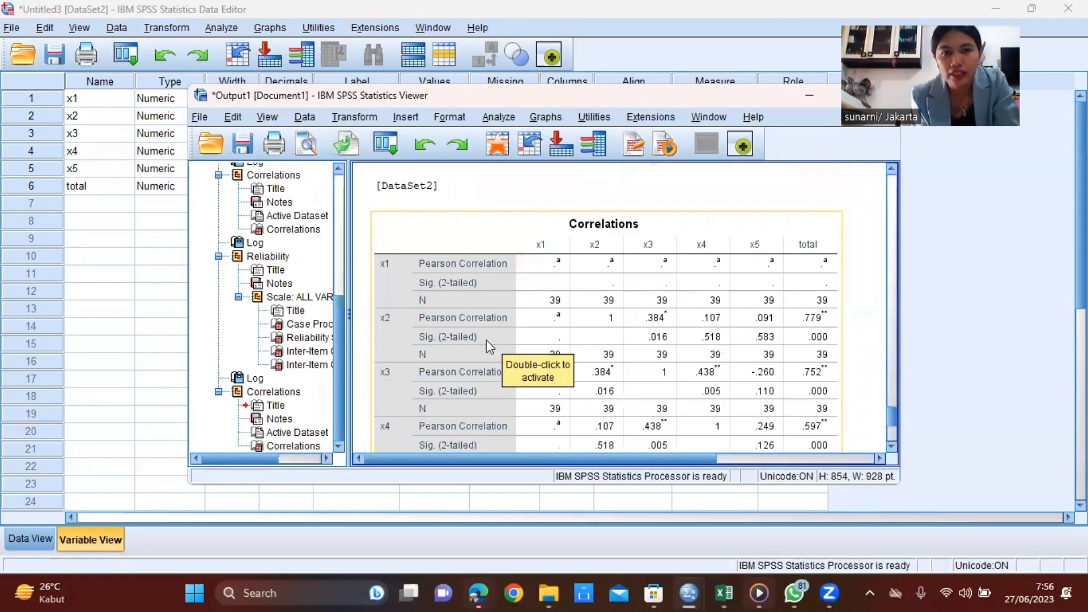
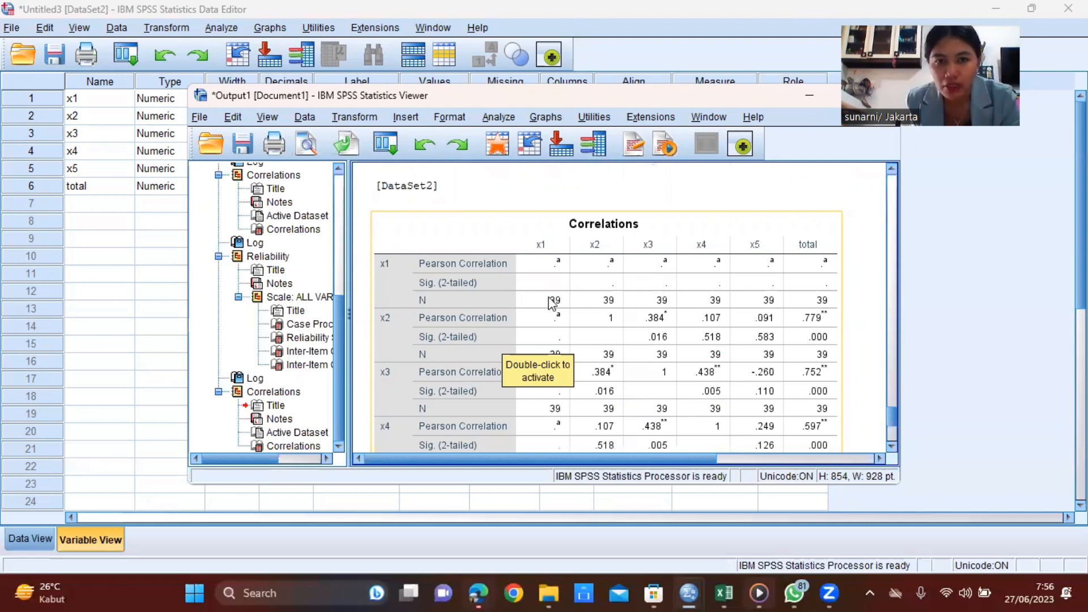
scroll(550, 303, "down", 2)
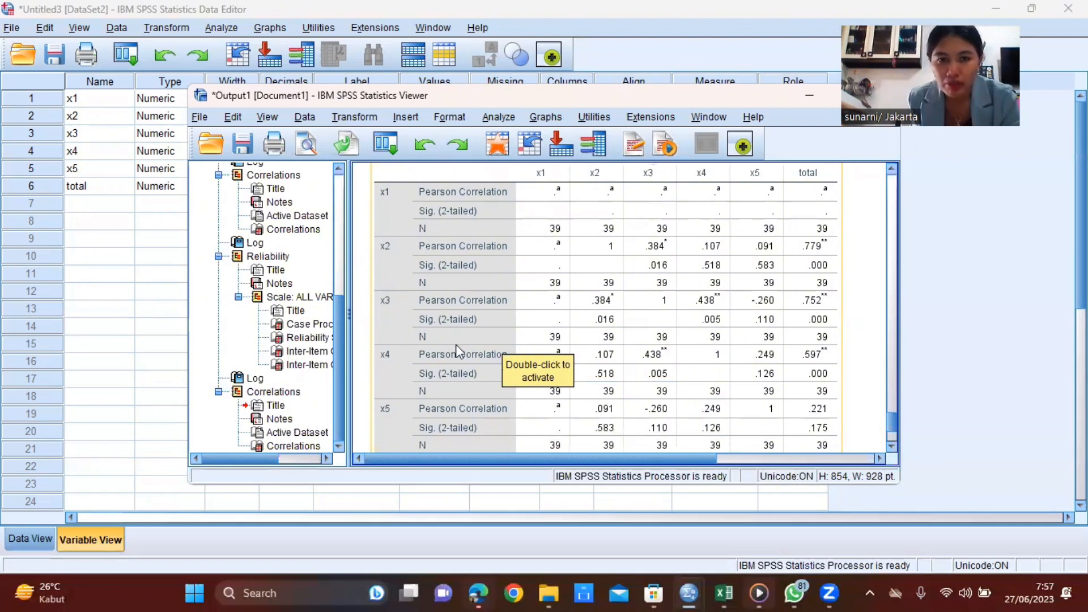
scroll(466, 303, "down", 2)
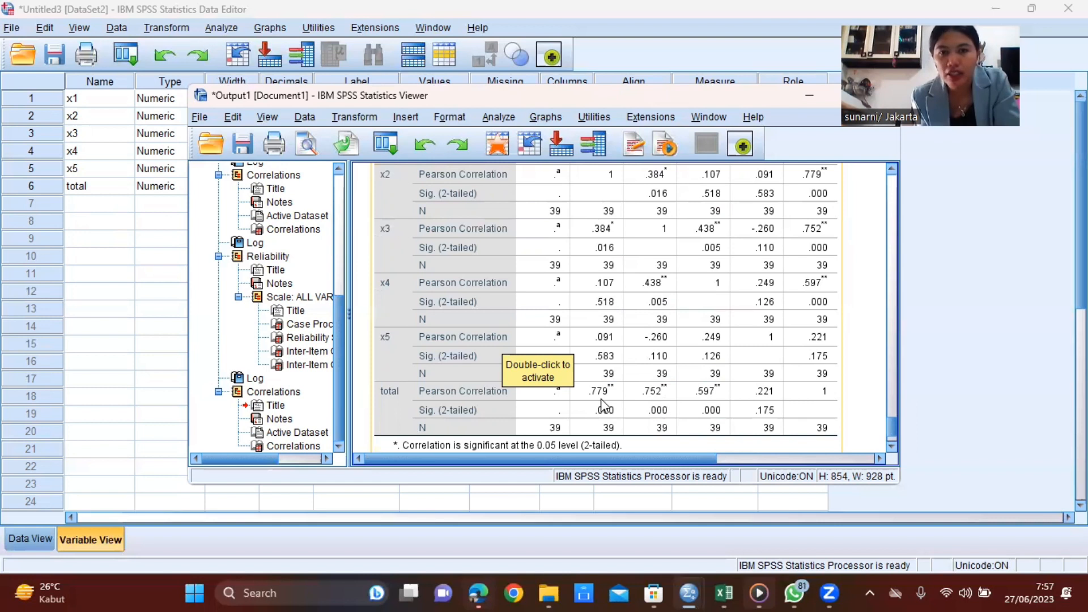
scroll(814, 338, "down", 2)
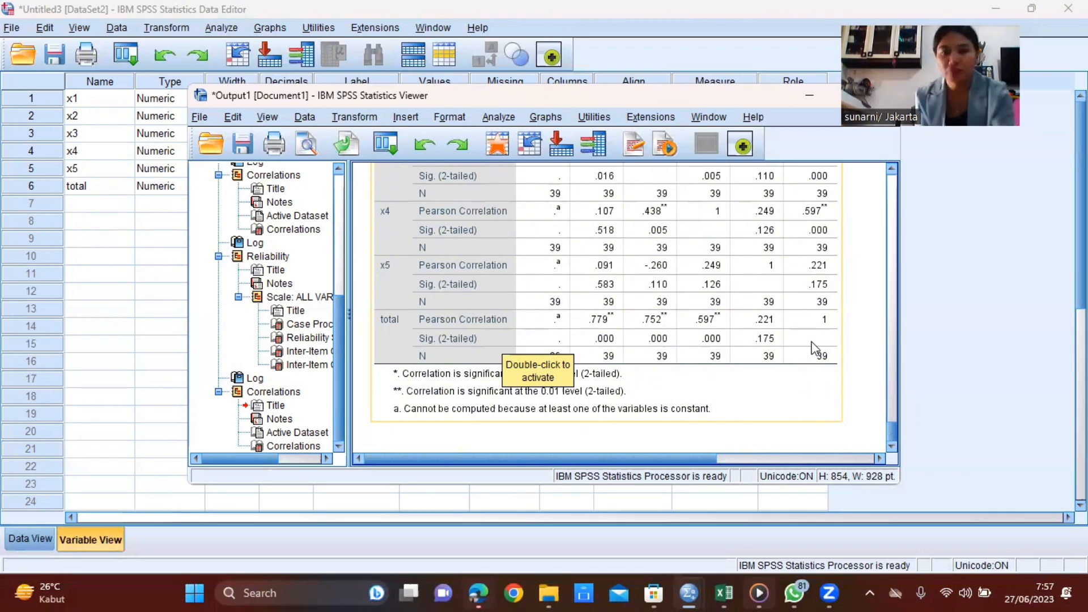
scroll(573, 391, "up", 4)
scroll(576, 394, "down", 4)
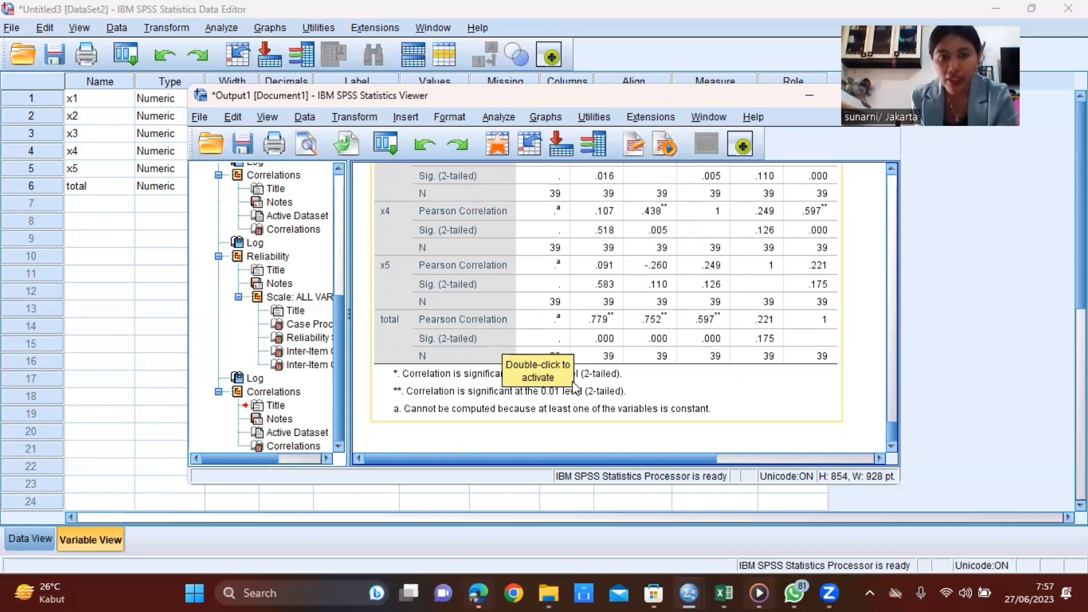
scroll(575, 388, "up", 6)
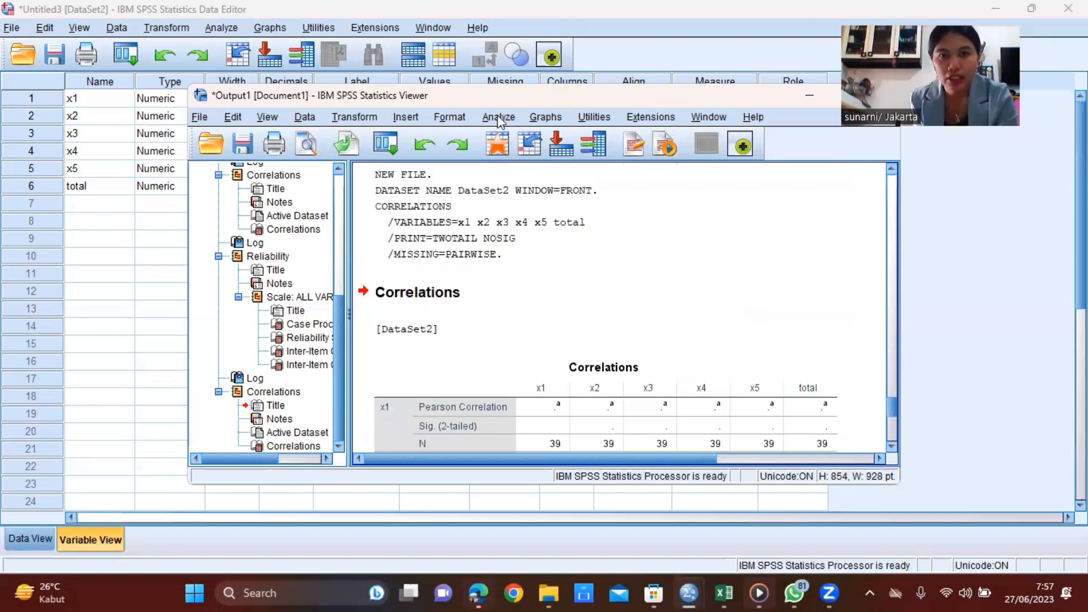
- Start a scale Reliability Analysis and add x1 to x5 as its items, leaving out total
left_click(498, 117)
mouse_move(567, 375)
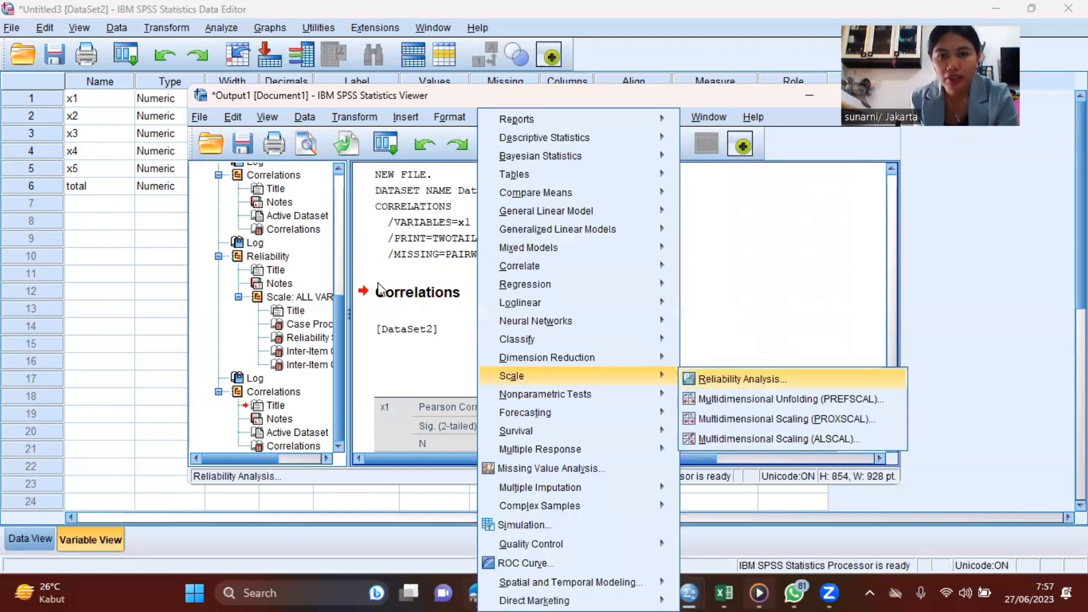
left_click(710, 381)
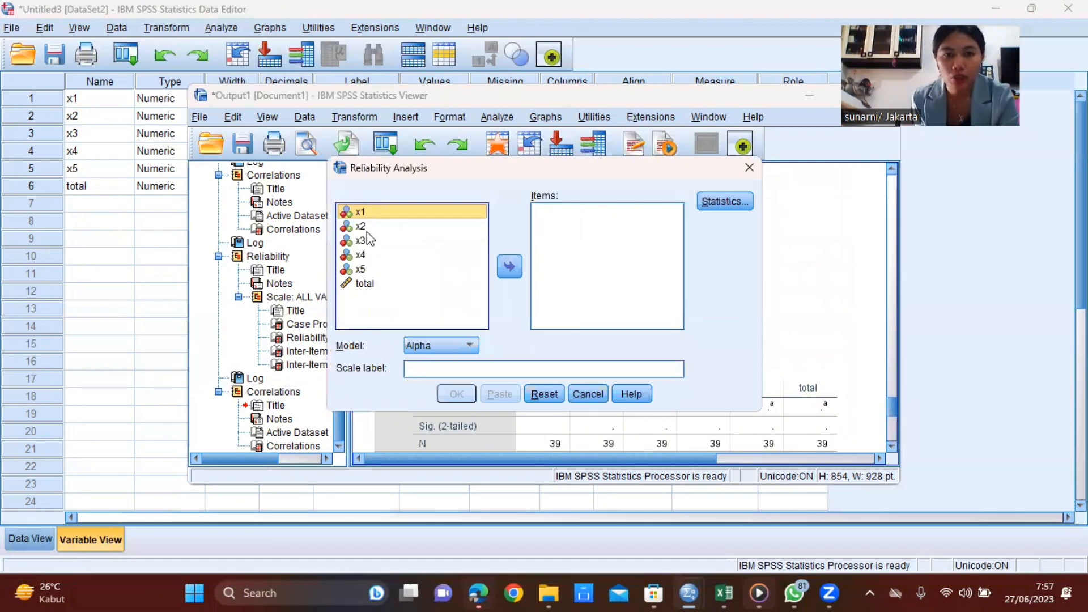
left_click(373, 270, "ctrl")
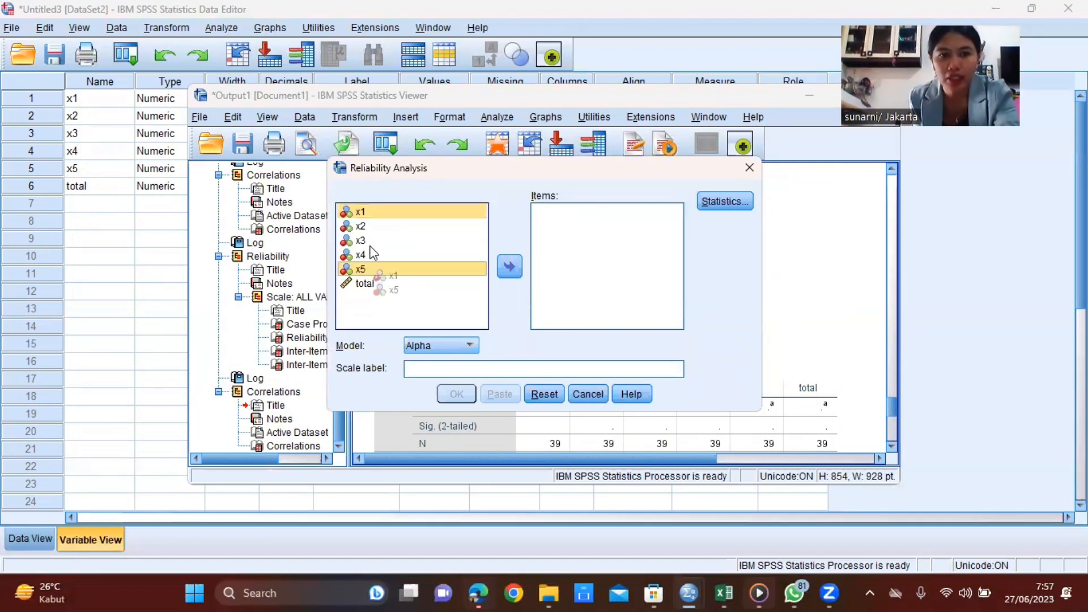
left_click(375, 209)
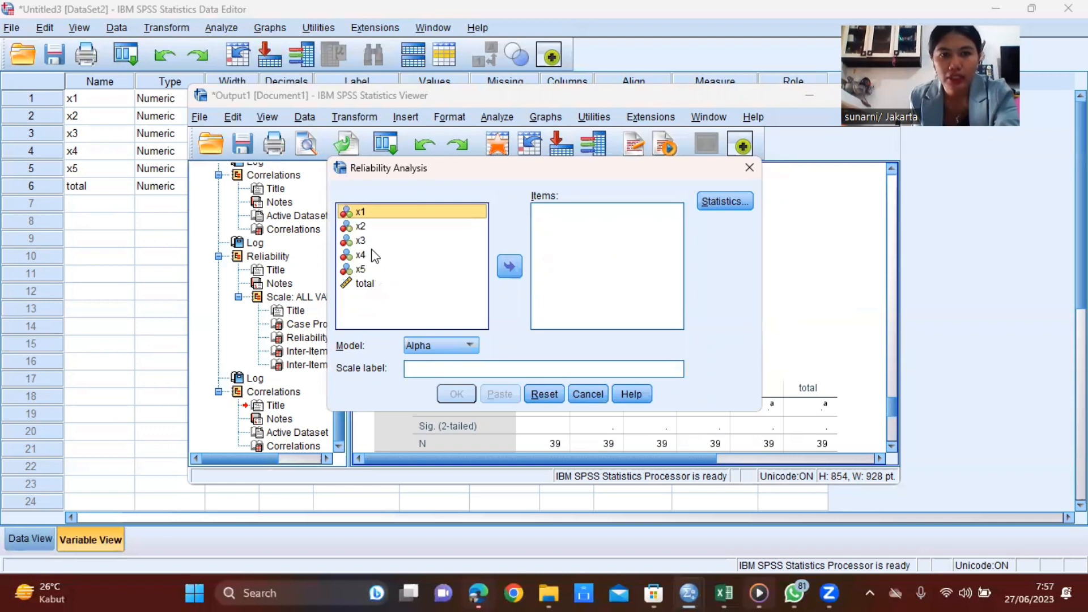
left_click(475, 268, "shift")
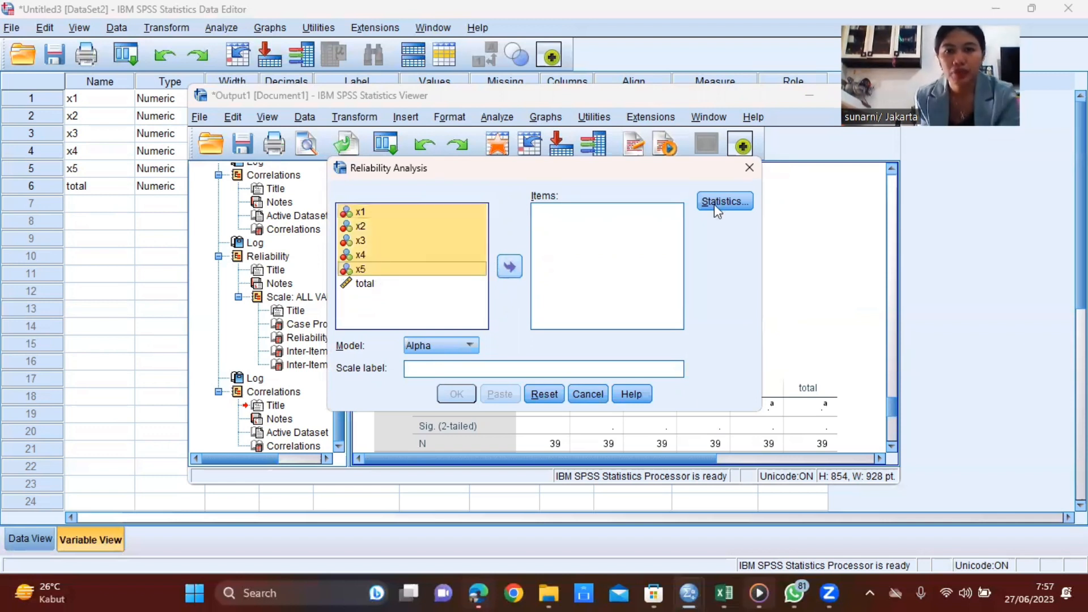
left_click(508, 267)
- Include inter-item correlations and covariances in the reliability statistics and run the analysis
left_click(718, 205)
left_click(575, 178)
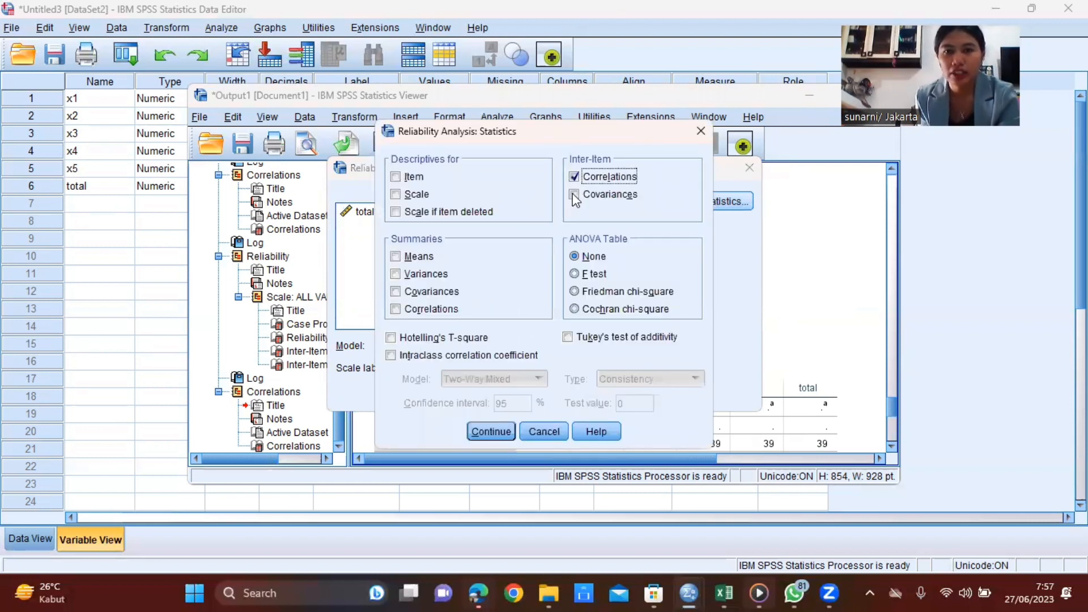
left_click(574, 195)
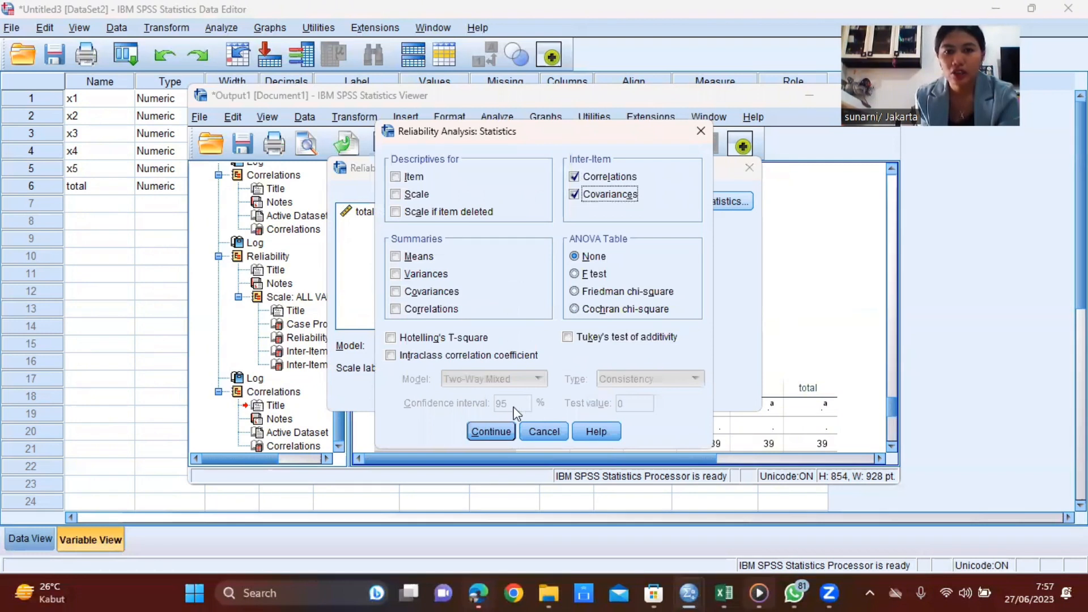
left_click(491, 432)
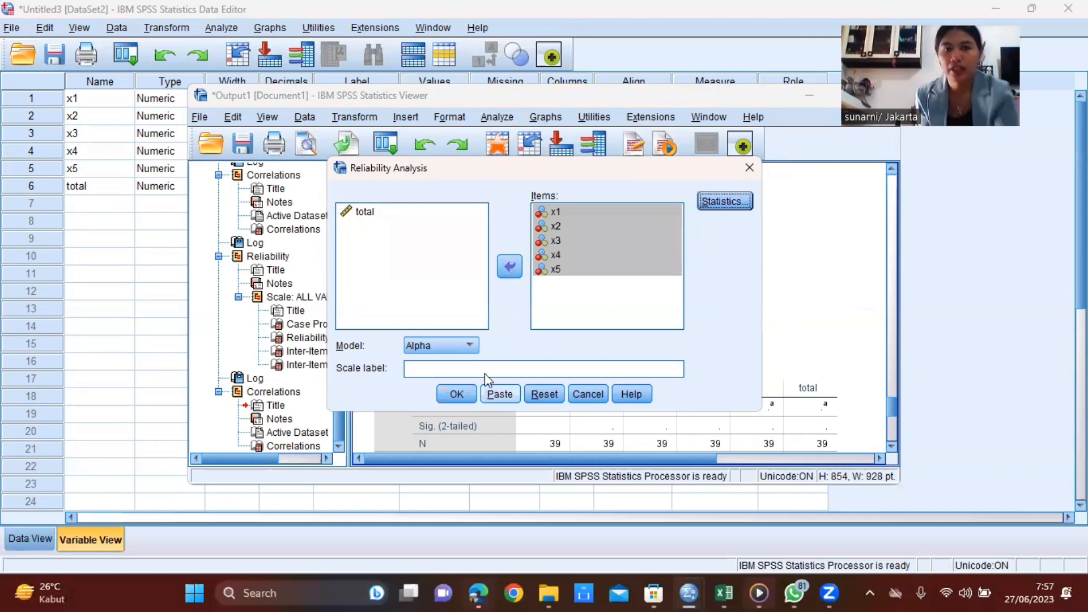
key("Return")
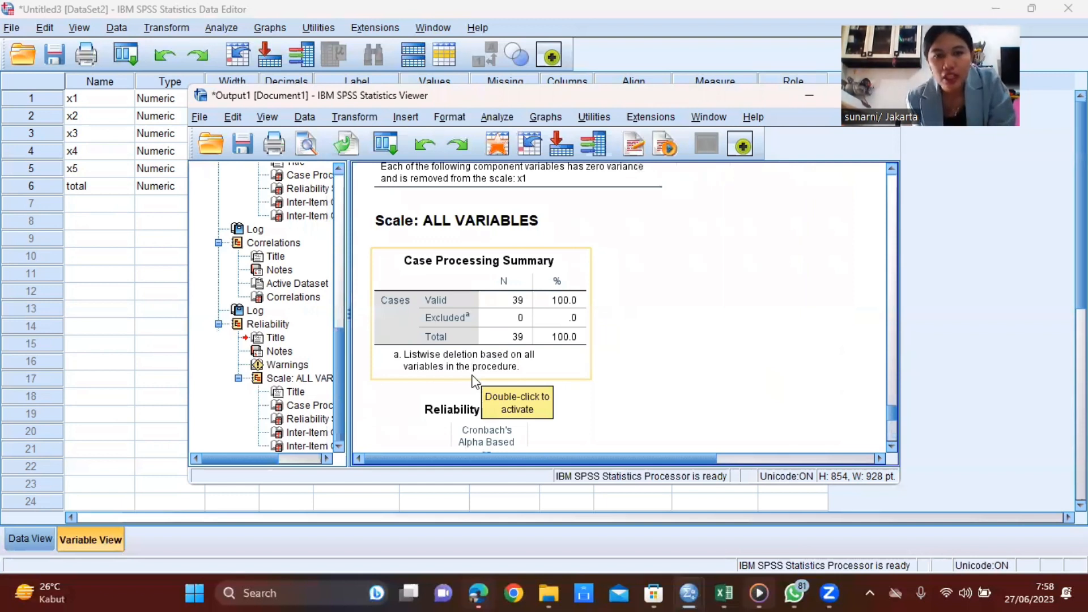
- Review the Reliability Statistics table and the inter-item correlation and covariance matrices in the output
scroll(507, 365, "down", 2)
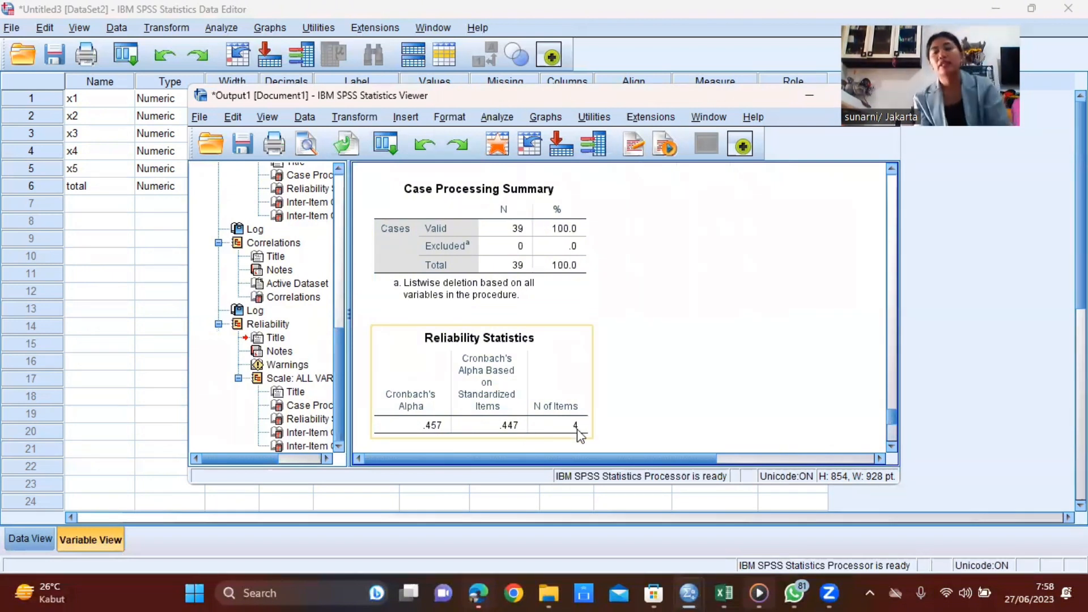
scroll(577, 432, "down", 4)
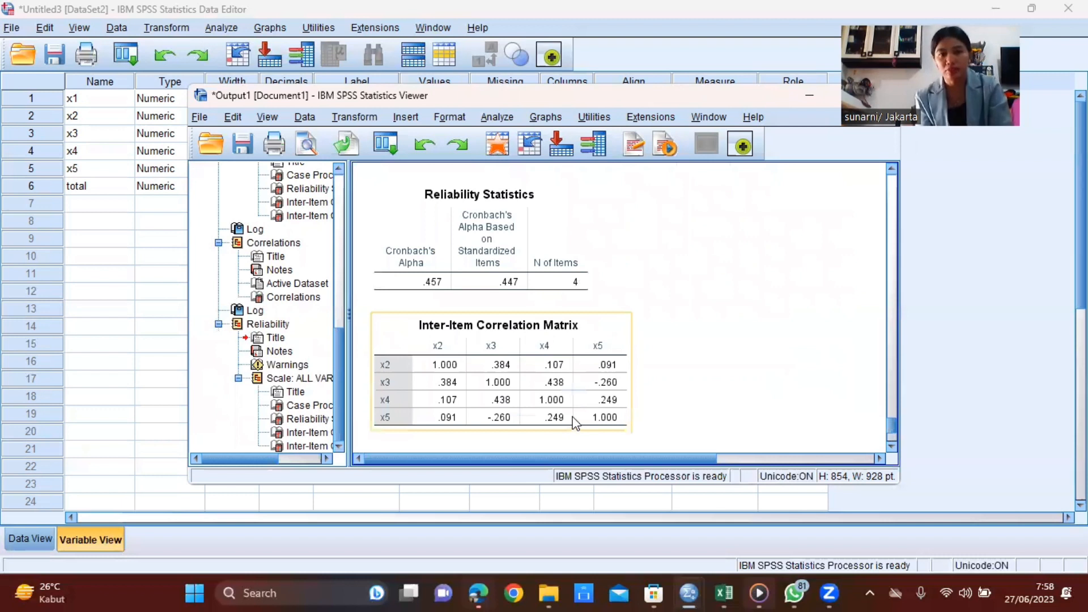
scroll(576, 422, "down", 4)
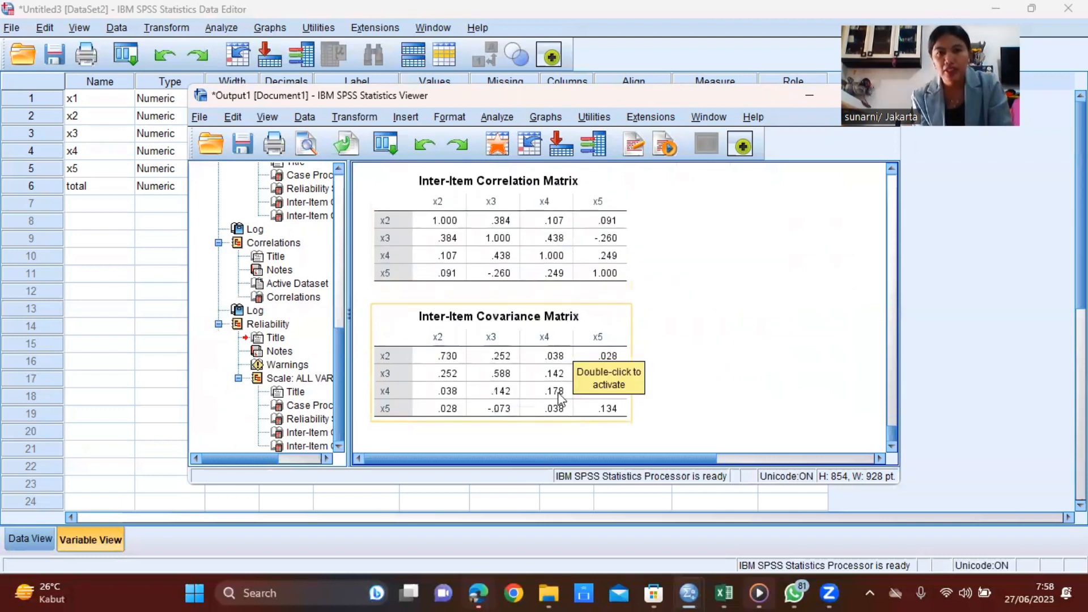
scroll(560, 399, "up", 2)
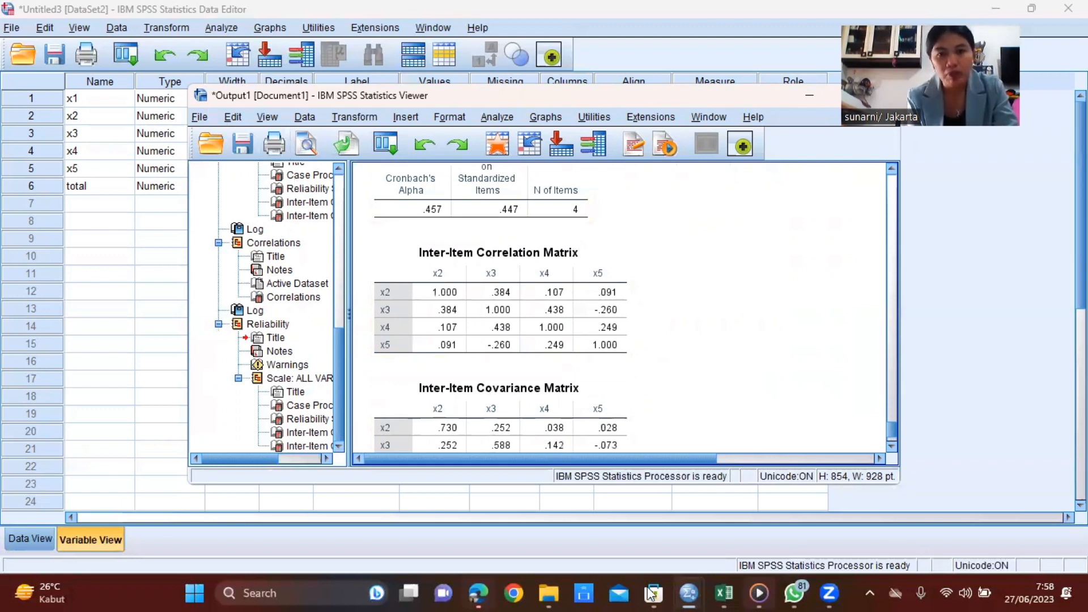
- Return to the Untitled3 data editor and create a new empty dataset from it
mouse_move(652, 593)
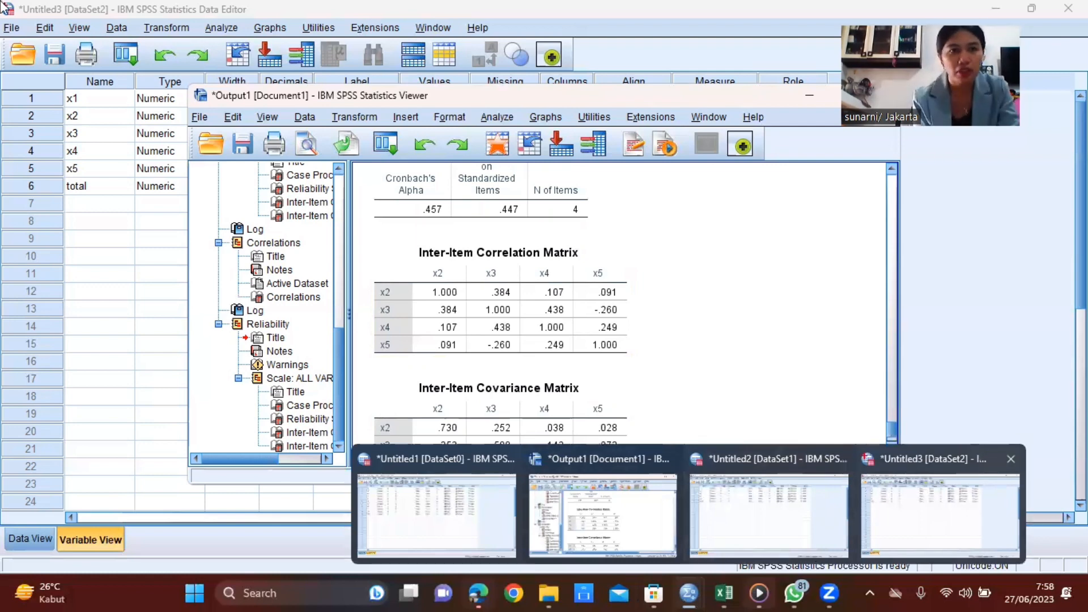
left_click(957, 524)
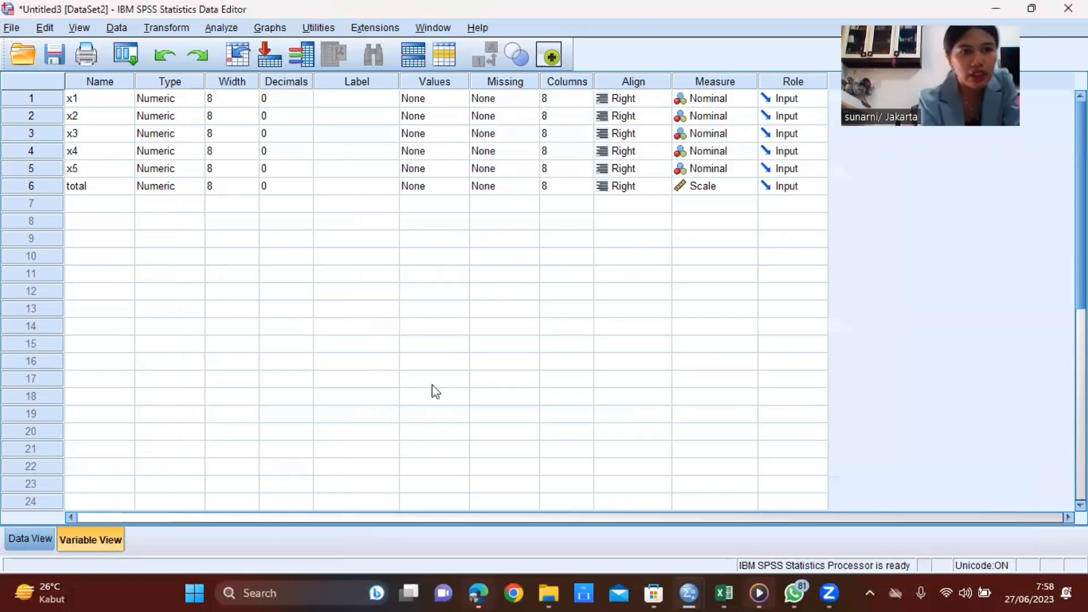
left_click(15, 35)
mouse_move(100, 50)
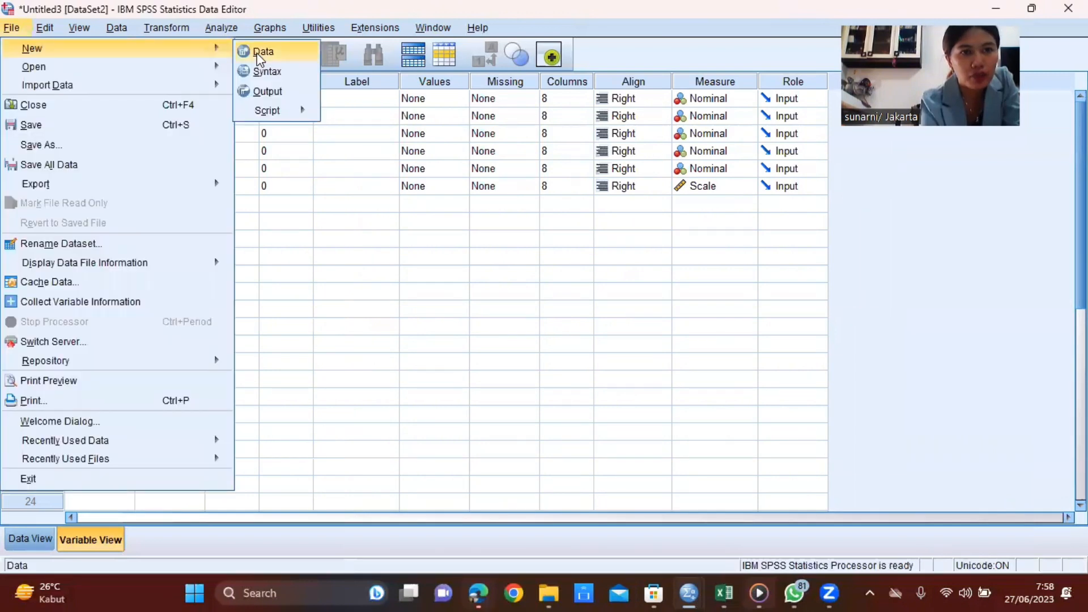
left_click(262, 51)
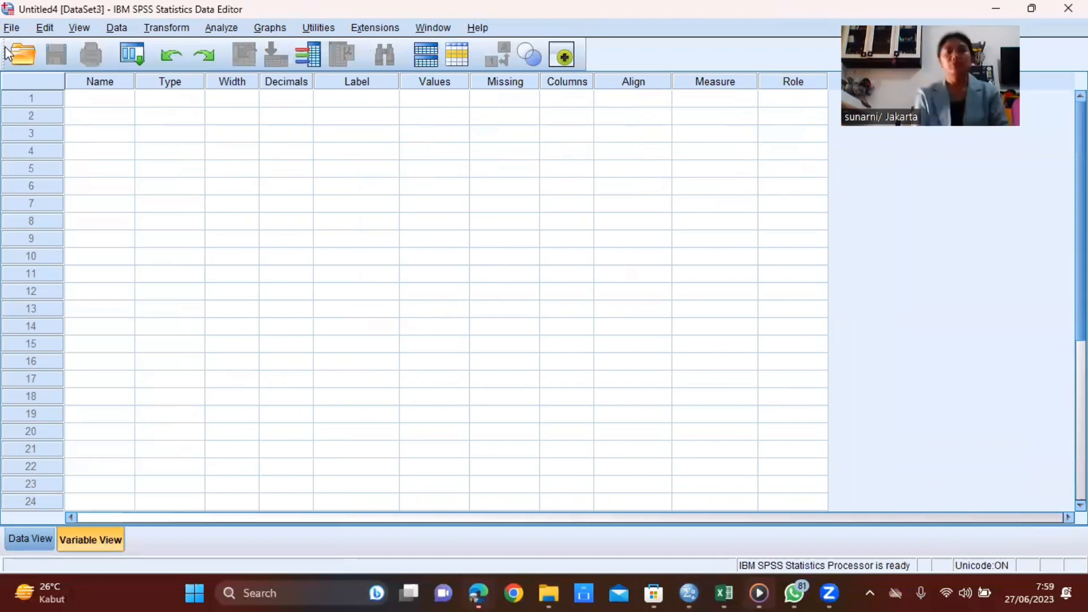
- Define three variables named x1, x2 and y in the new dataset, and show its empty data grid
left_click(110, 102)
type("x")
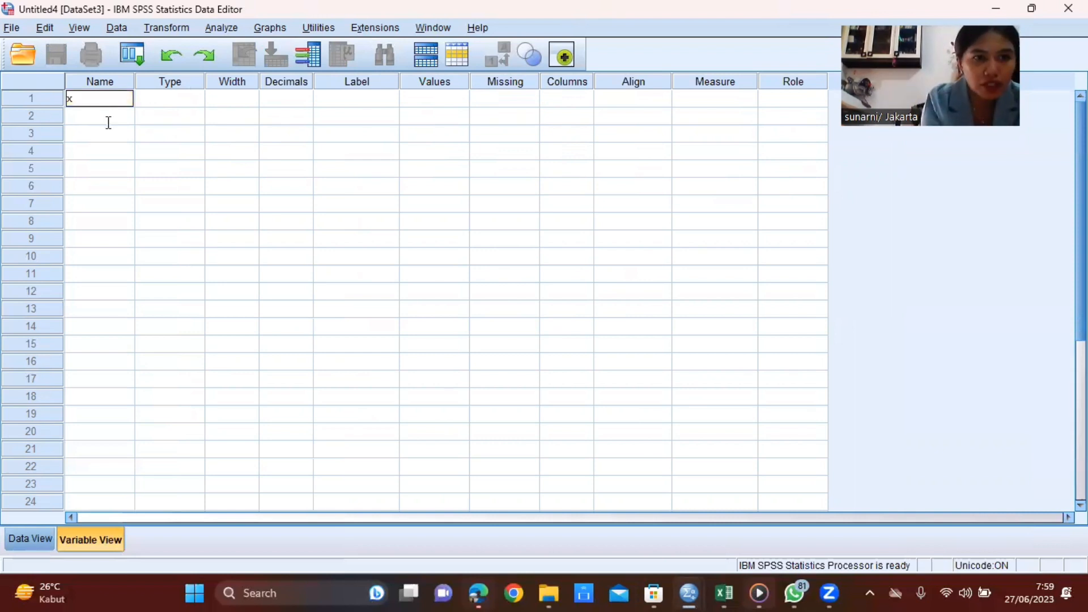
type("1")
left_click(108, 122)
type("x")
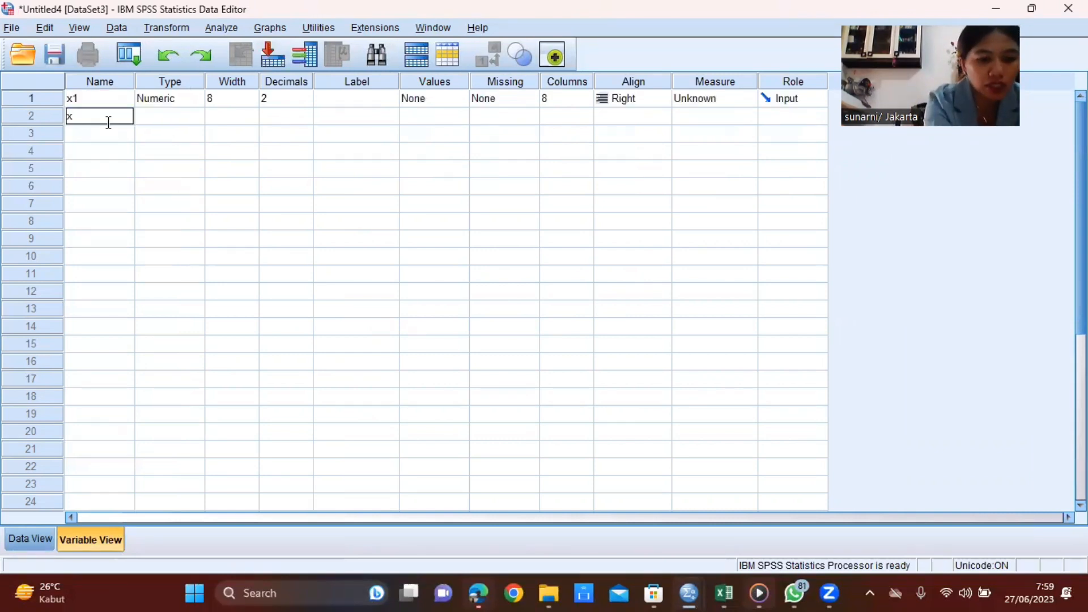
type("2")
left_click(102, 137)
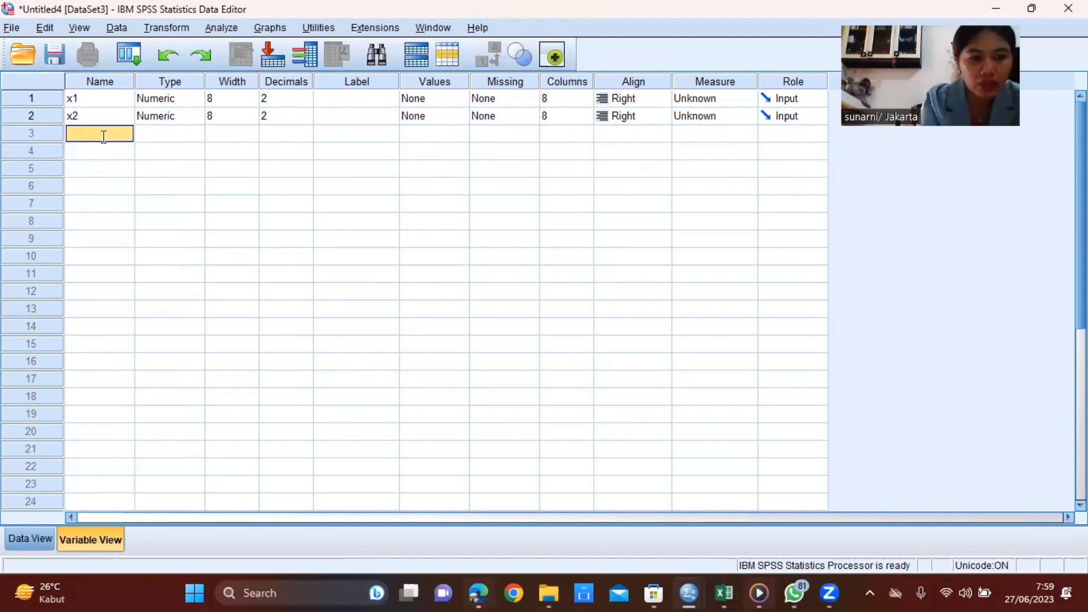
left_click(27, 538)
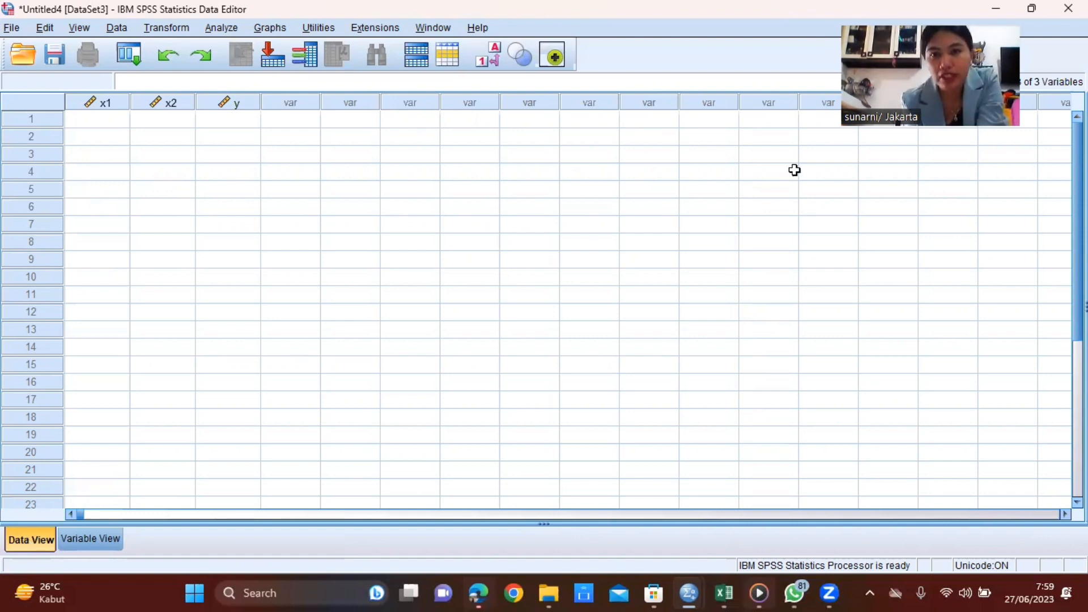
- Switch to the Excel workbook and copy the respondents' TOTAL values in G2:G40 of Sheet3
key("alt+Tab")
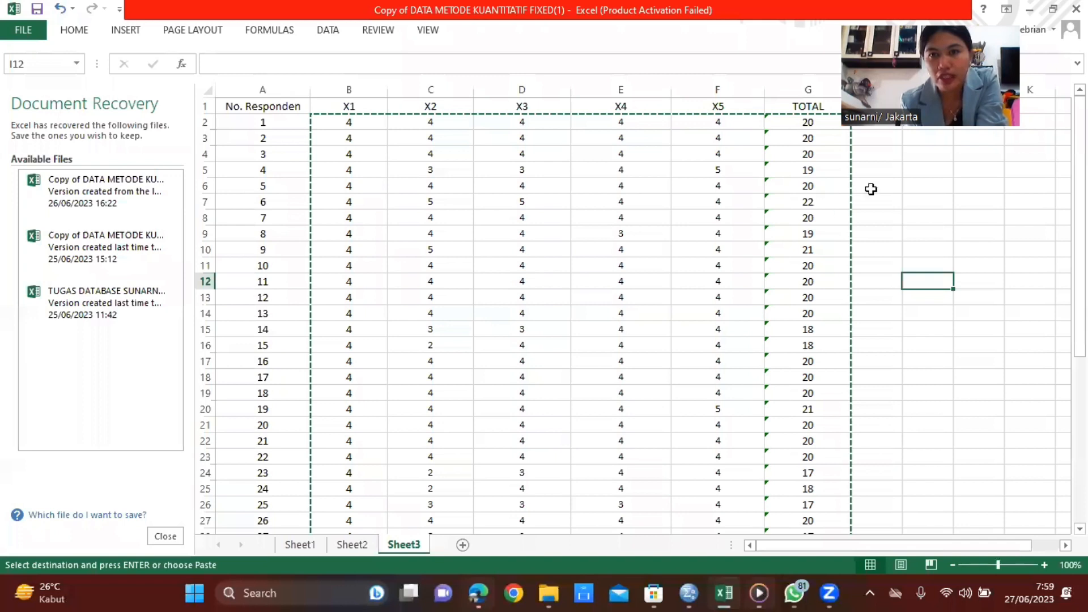
double_click(803, 122)
left_click(875, 186)
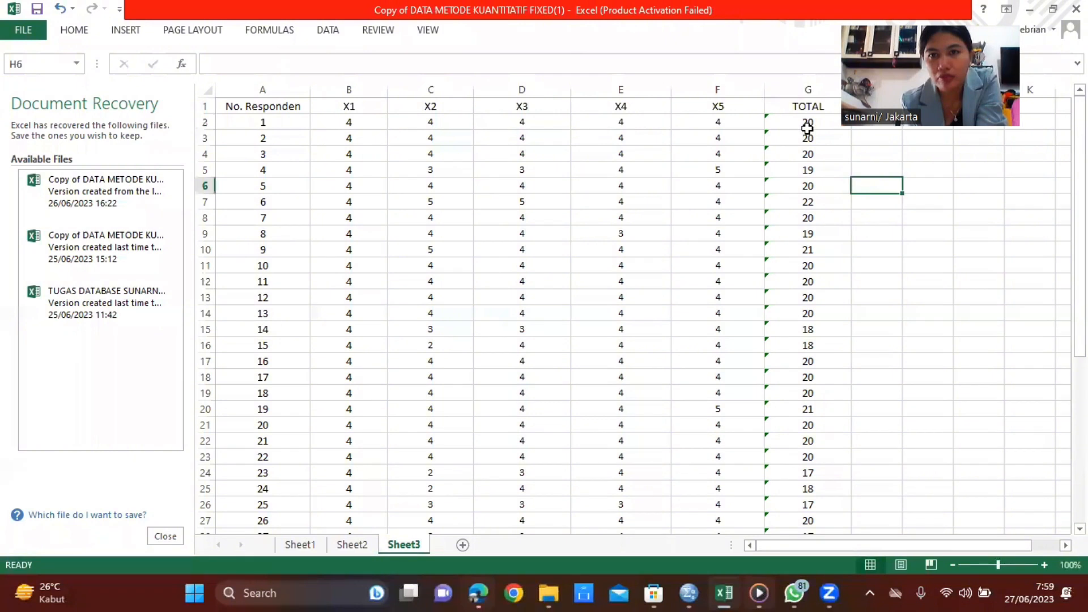
left_click(807, 128)
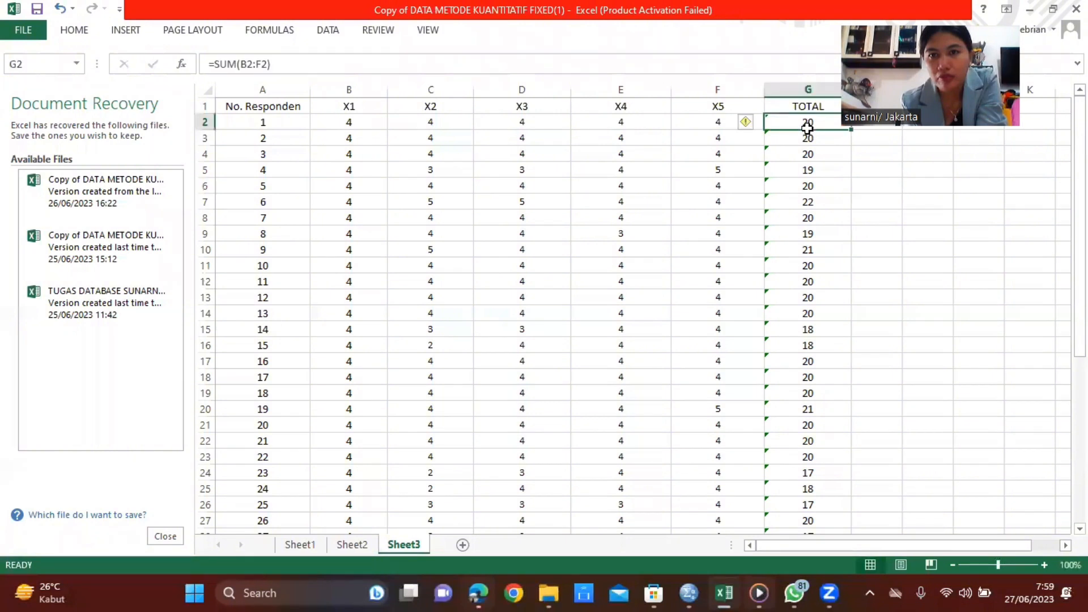
left_click_drag(807, 128, 839, 457)
right_click(839, 456)
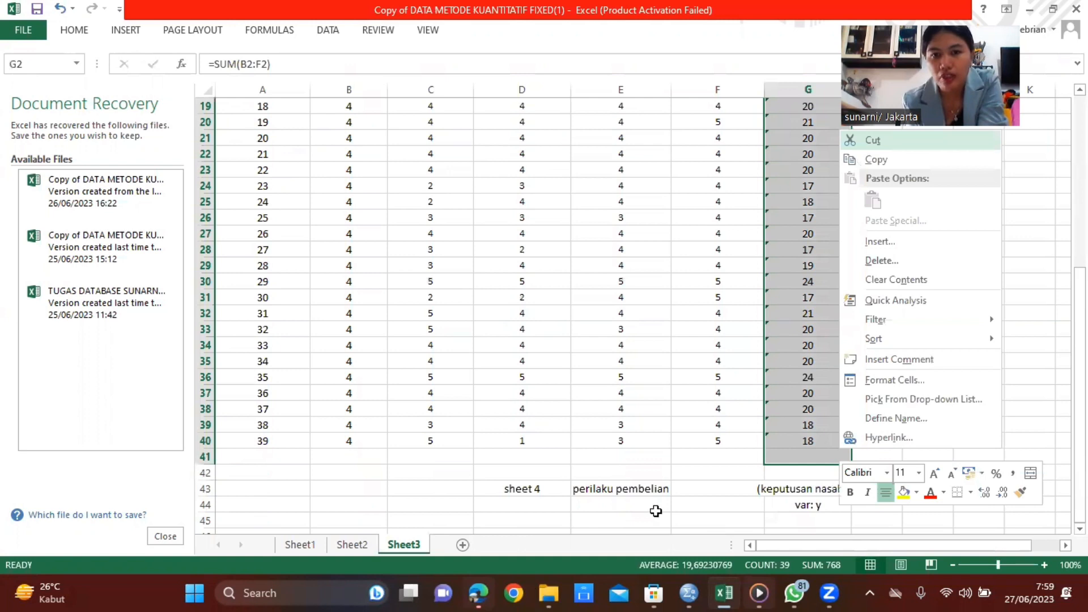
key("ctrl+c")
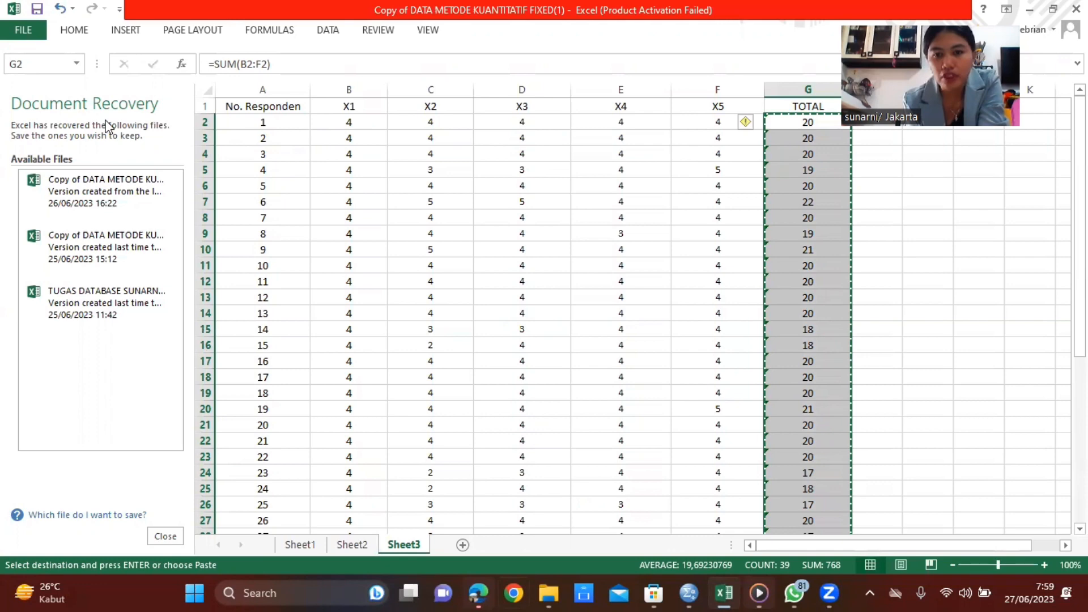
- Switch to the Untitled4 dataset in SPSS and paste the copied Sheet3 totals into the x1 column from row 1
scroll(632, 317, "down", 4)
left_click(688, 592)
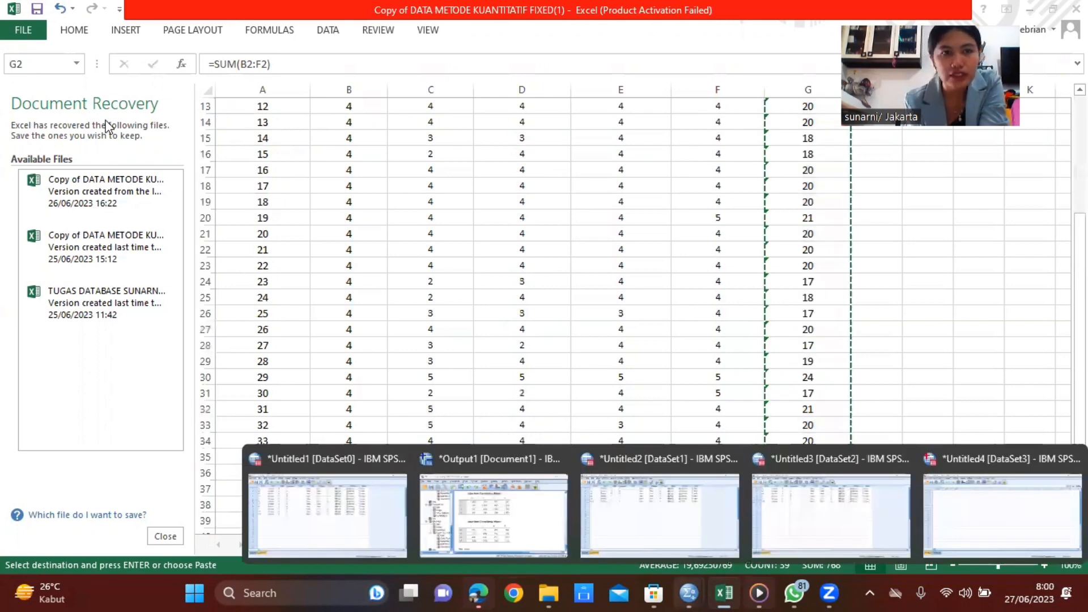
left_click(1002, 516)
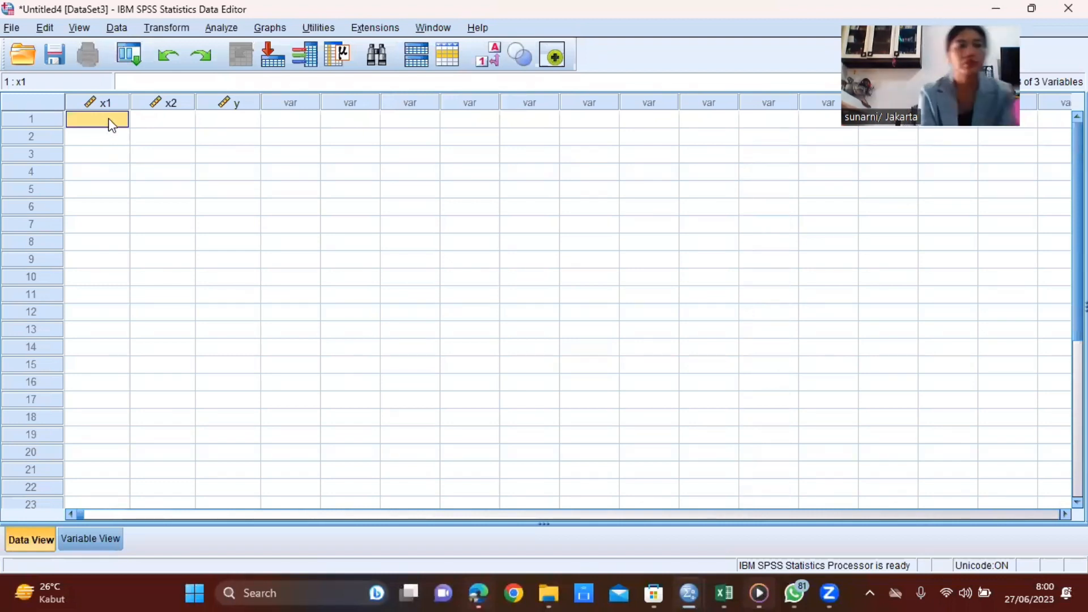
right_click(108, 120)
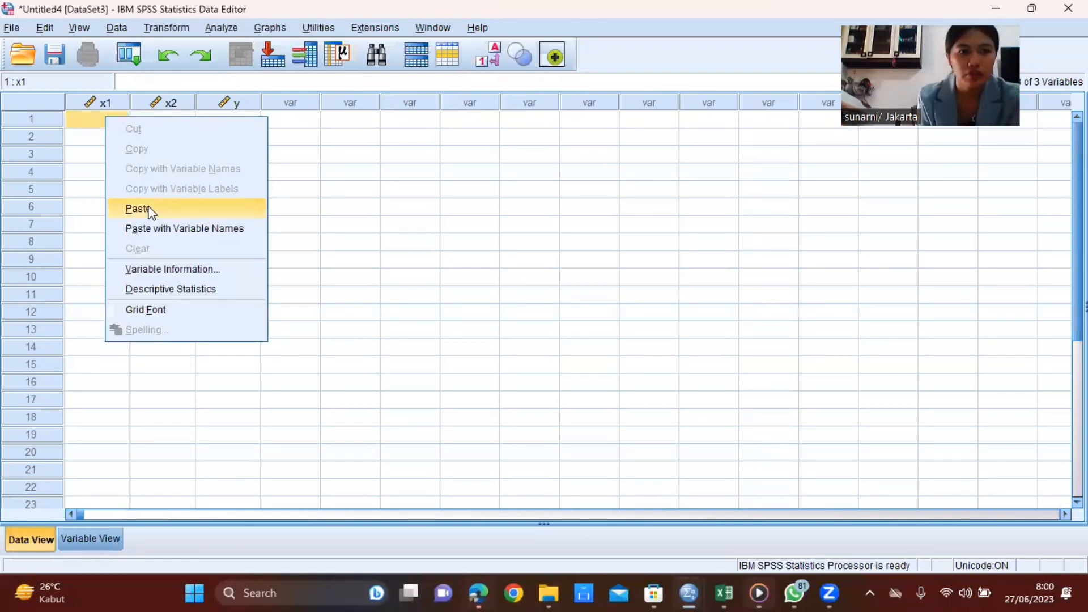
left_click(151, 212)
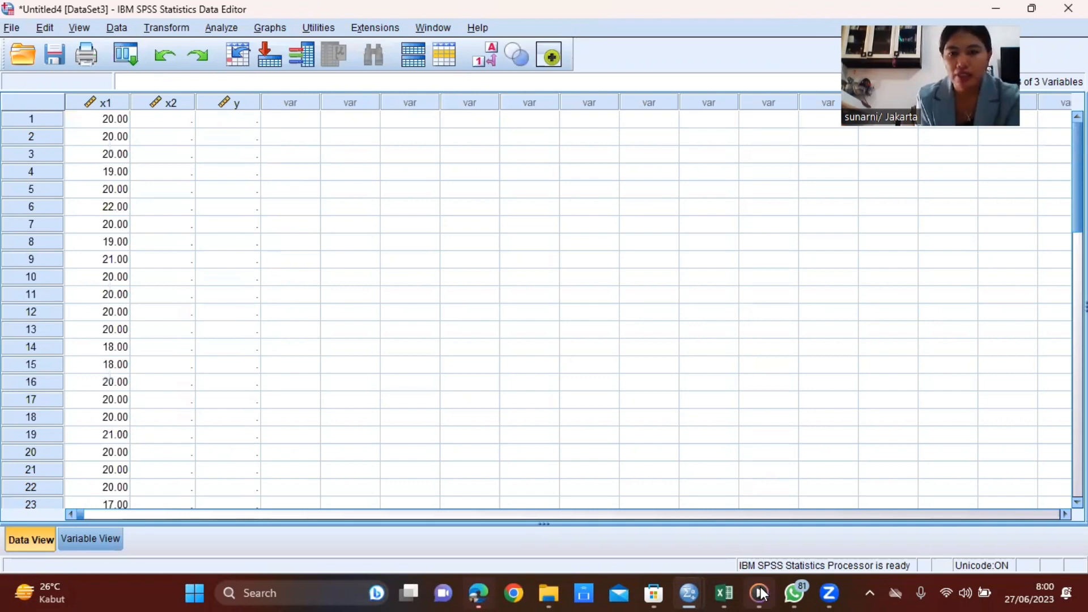
- Bring up Sheet1 in the Excel workbook, and cut the pasted values in rows 1 to 39 from the x1 and x2 columns in SPSS
left_click(724, 593)
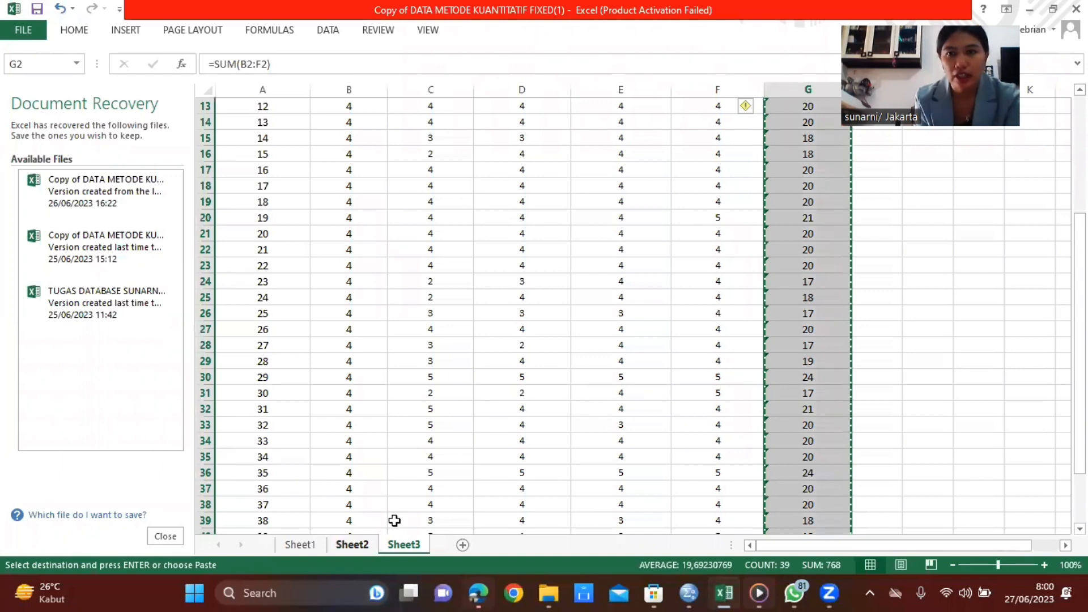
key("ctrl+Page_Up")
key("ctrl+Page_Up")
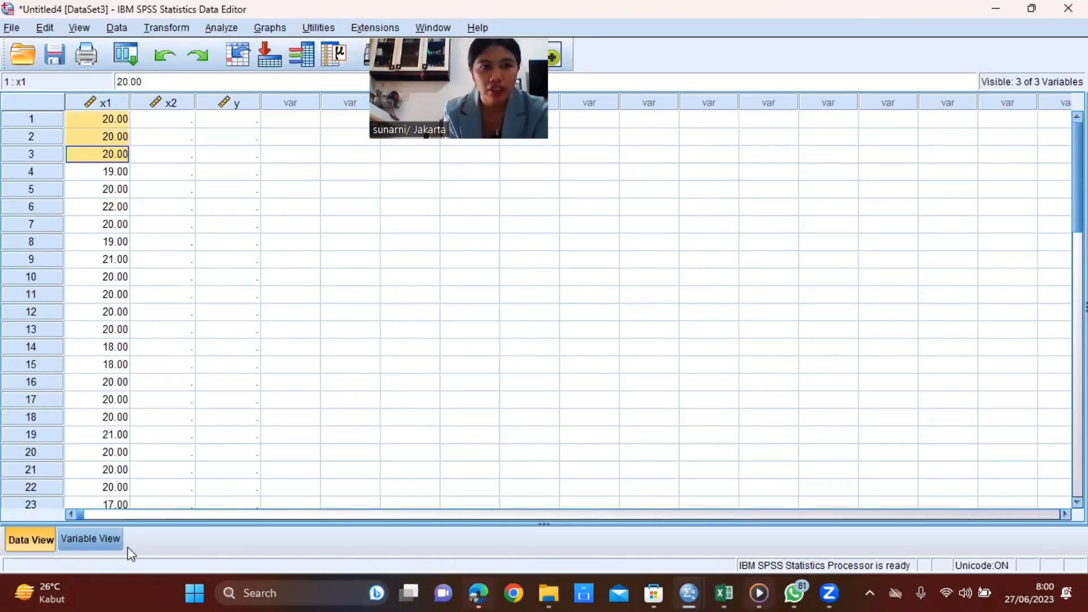
left_click_drag(127, 546, 143, 329)
right_click(145, 340)
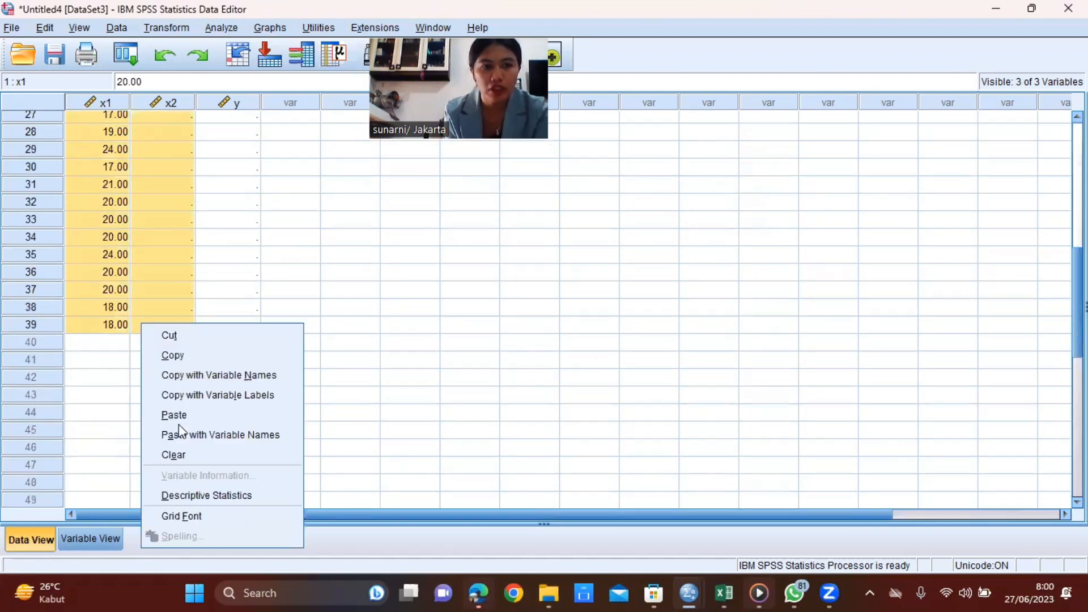
left_click(180, 334)
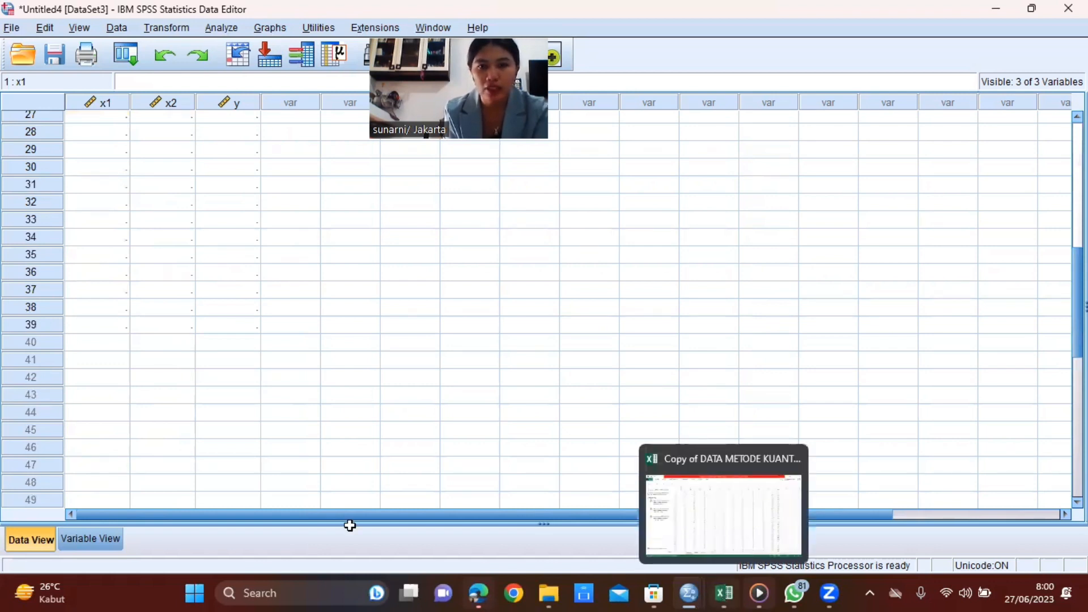
- Switch to Excel and copy the total values in L2:L40 of Sheet1
left_click(724, 593)
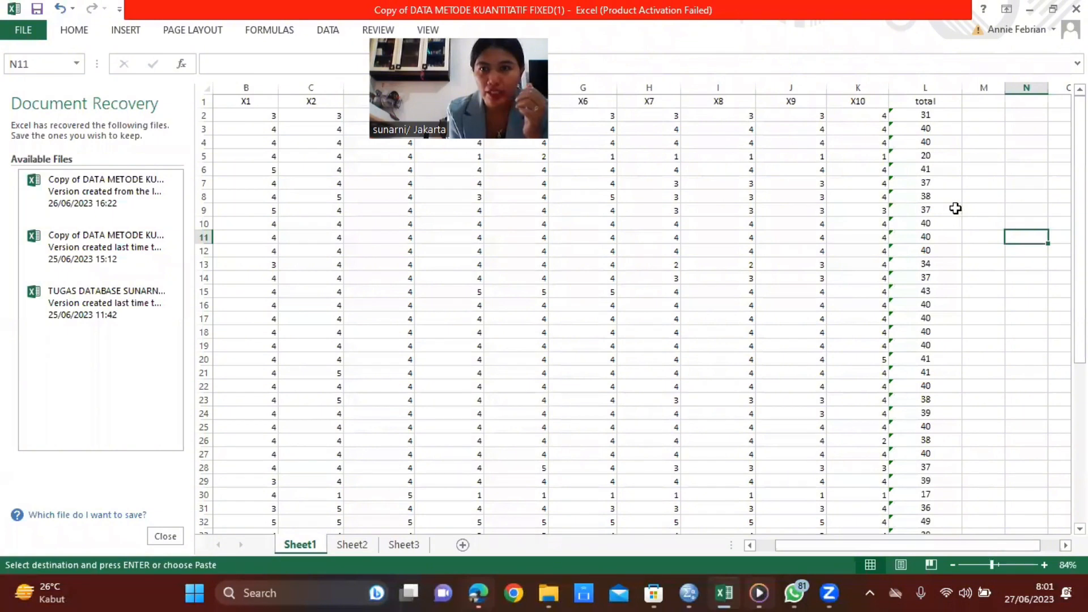
left_click(926, 116)
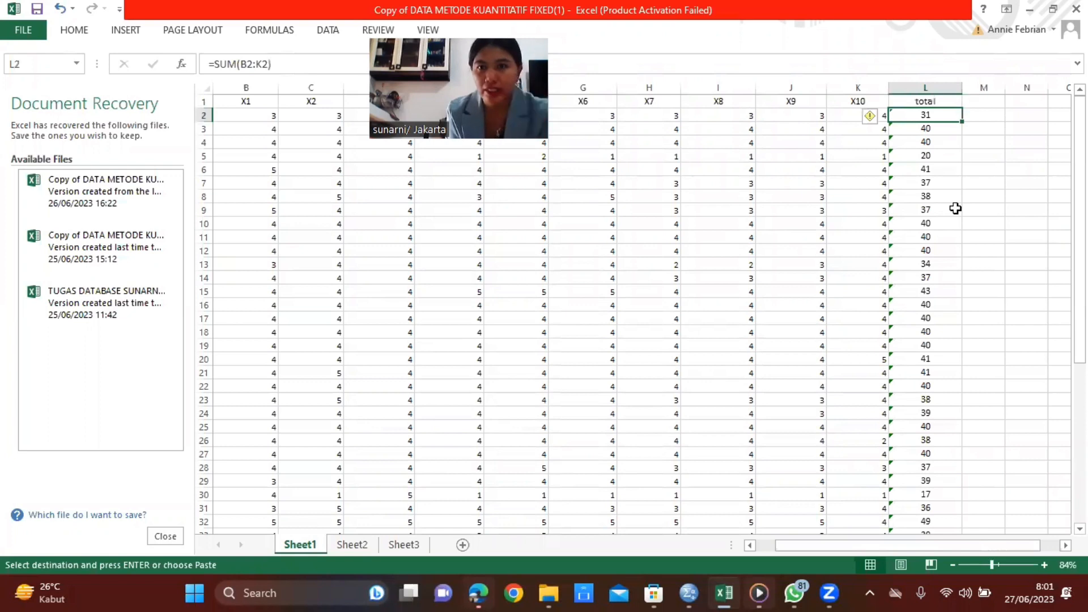
left_click_drag(926, 115, 937, 442)
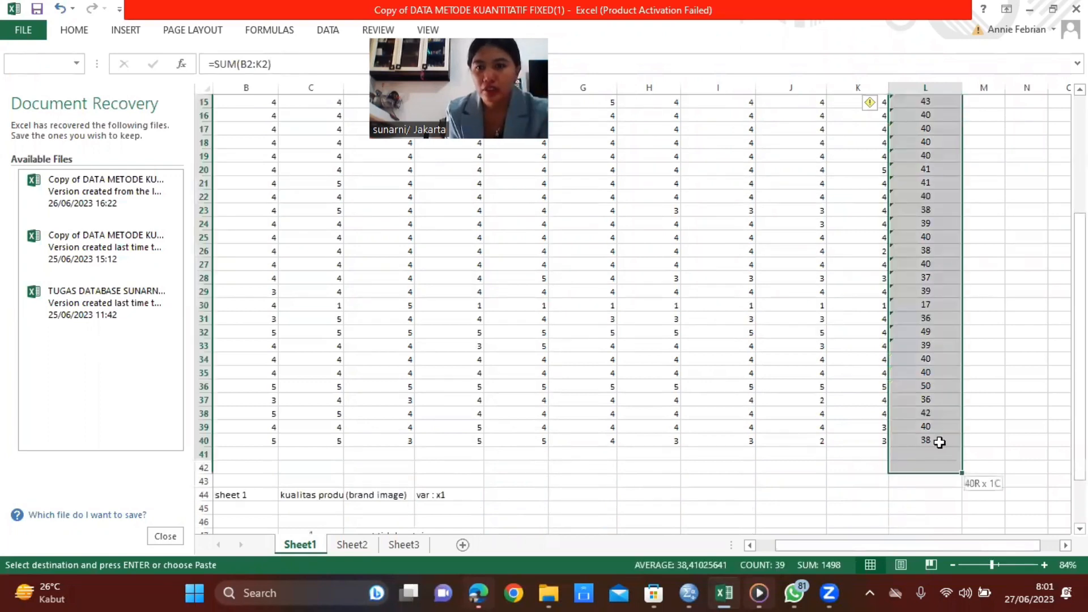
key("ctrl+v")
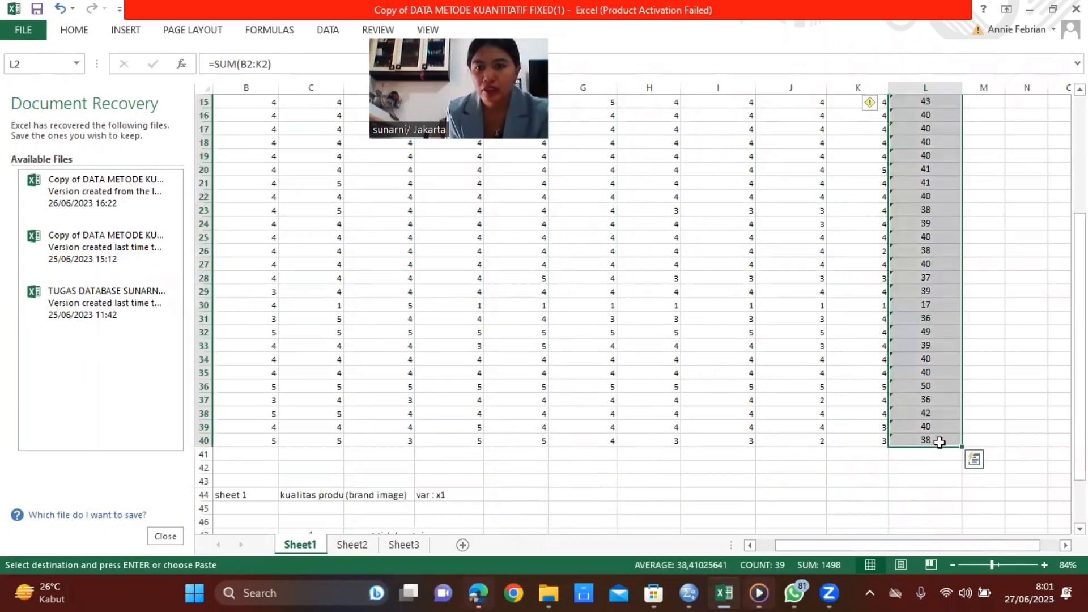
right_click(765, 144)
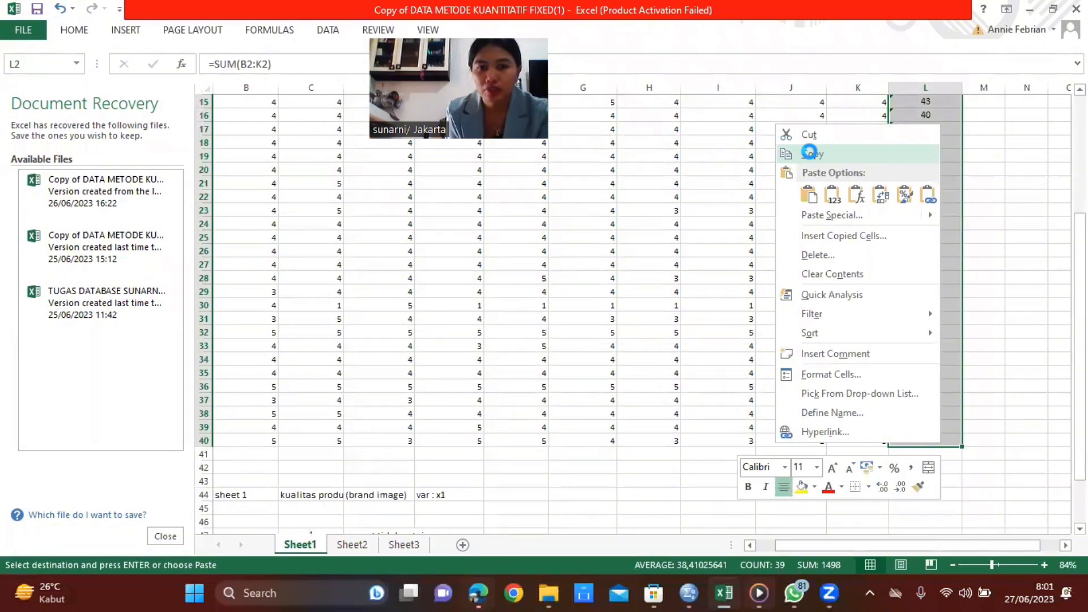
- Switch back to the Untitled4 dataset in SPSS and paste the Sheet1 totals into the x1 column from row 1
key("alt+Tab")
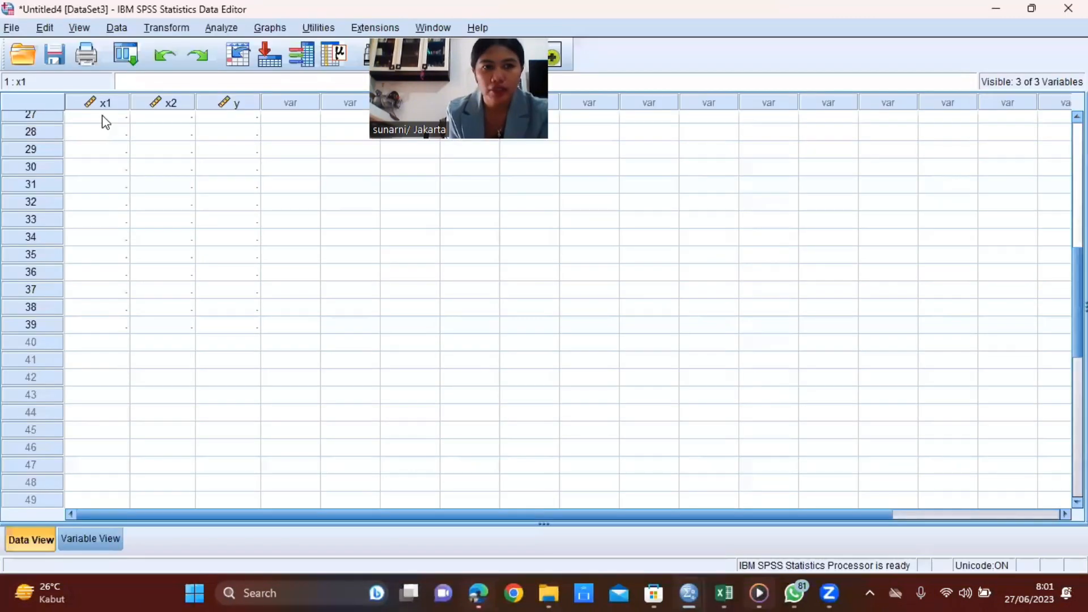
left_click(103, 116)
key("ctrl+Home")
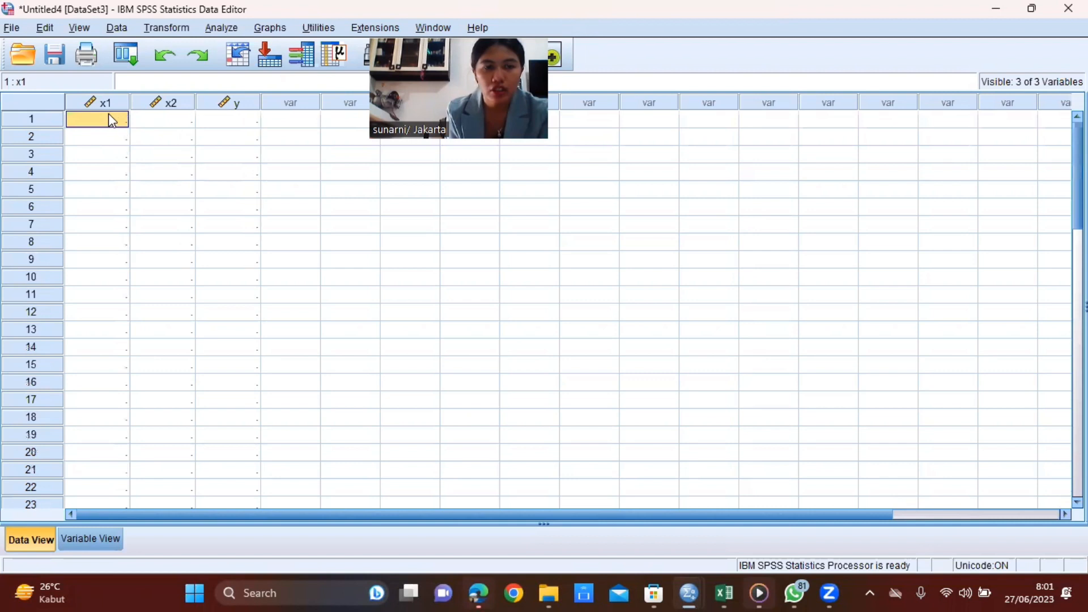
right_click(112, 119)
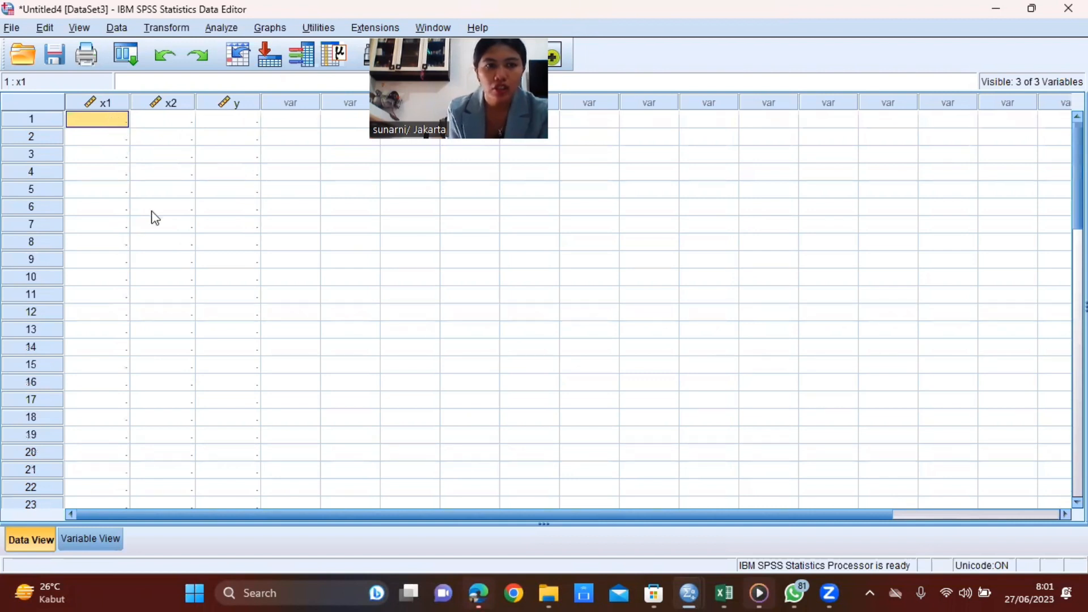
left_click(151, 208)
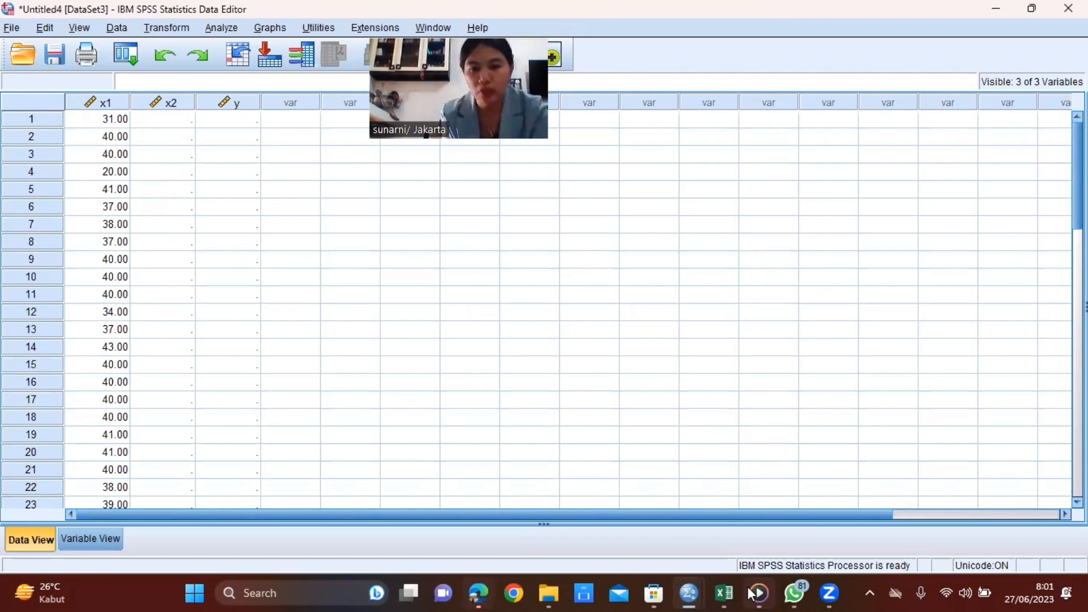
- Switch to Excel and copy the respondents' TOTAL values in Sheet2, rows 2 to 40
key("alt+Tab")
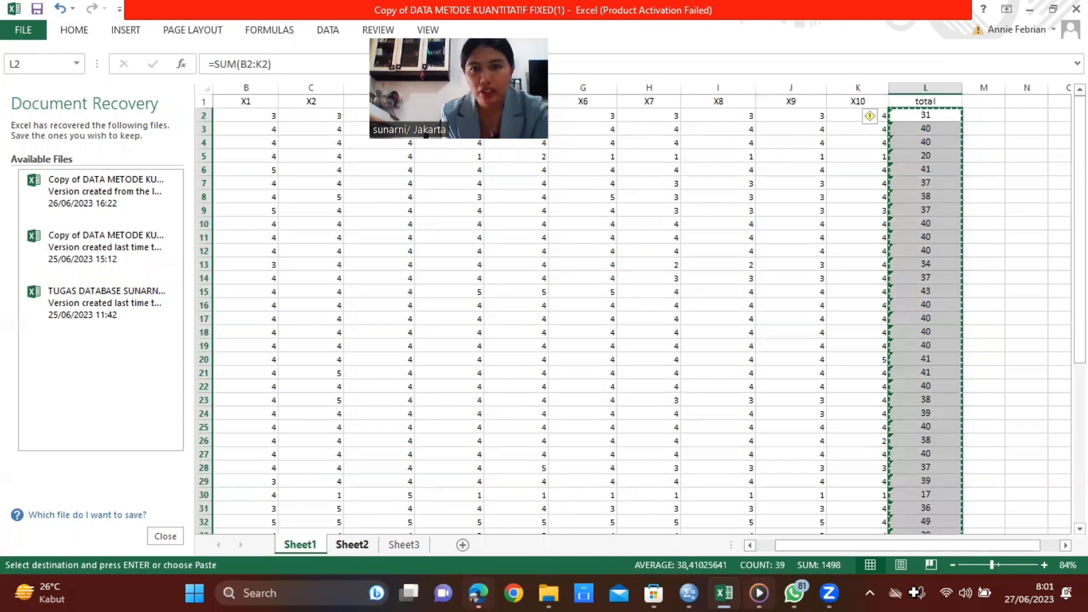
key("ctrl+Page_Down")
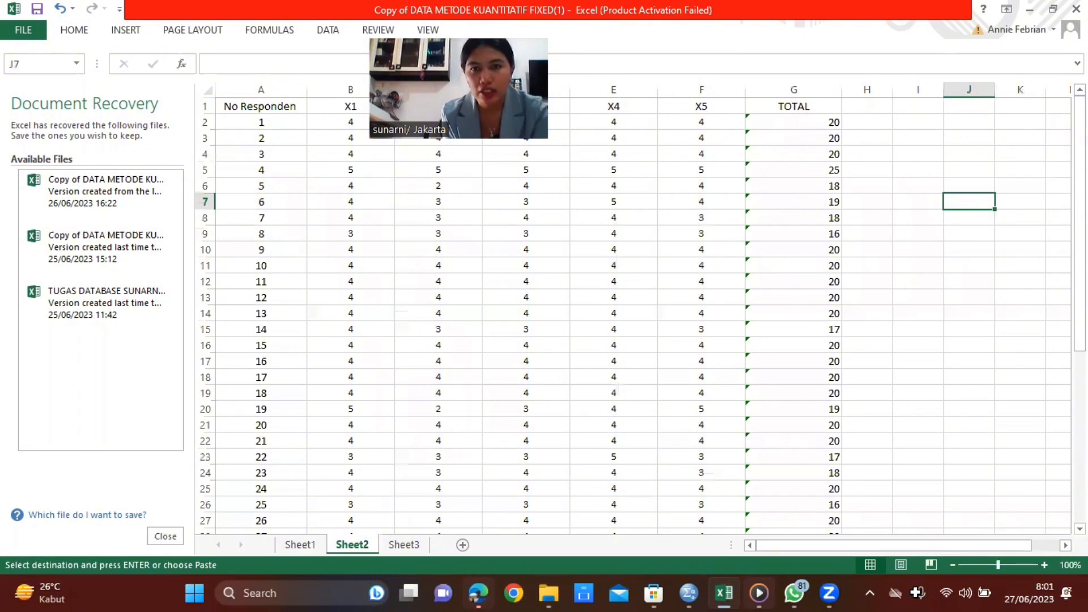
left_click(793, 122)
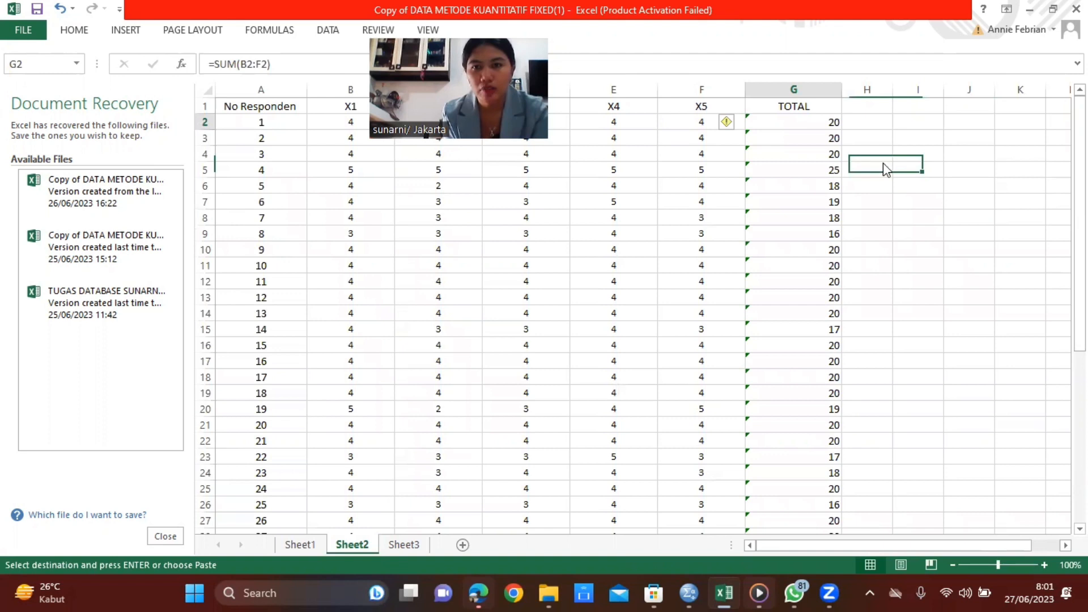
left_click_drag(794, 123, 849, 455)
right_click(849, 455)
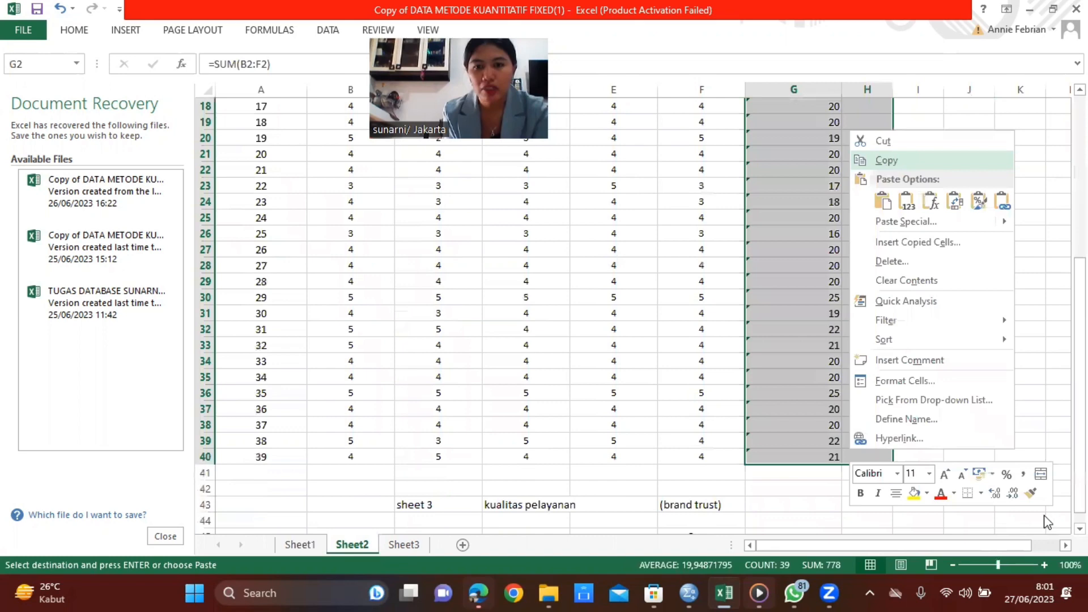
- Switch to the Untitled4 dataset in SPSS and try to paste the Sheet2 totals into the x2 column from row 1
left_click(689, 593)
left_click(335, 499)
left_click(173, 121)
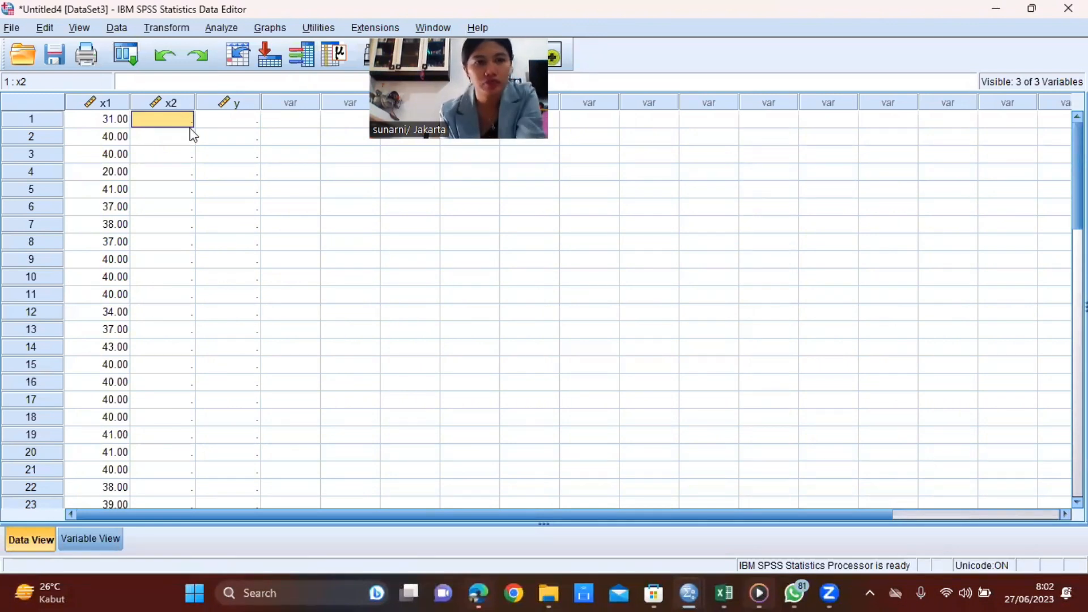
key("ctrl+v")
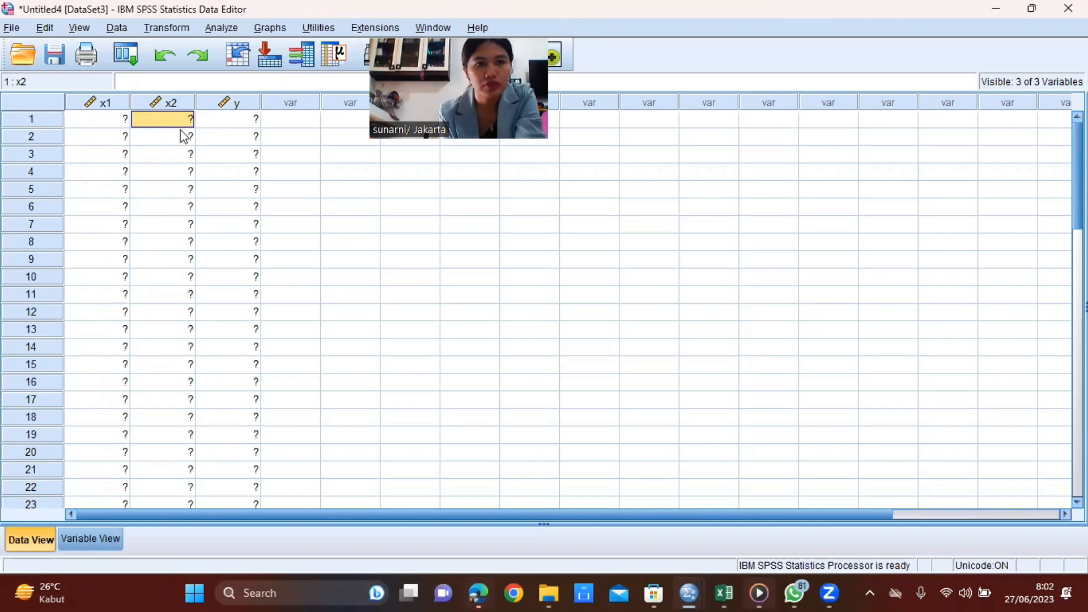
right_click(180, 130)
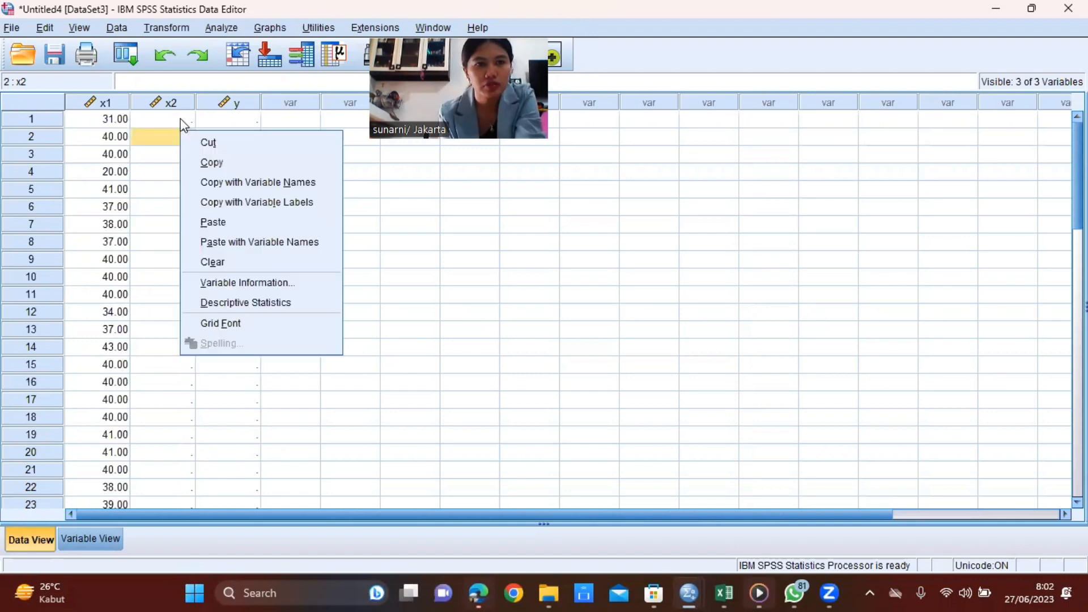
left_click(218, 215)
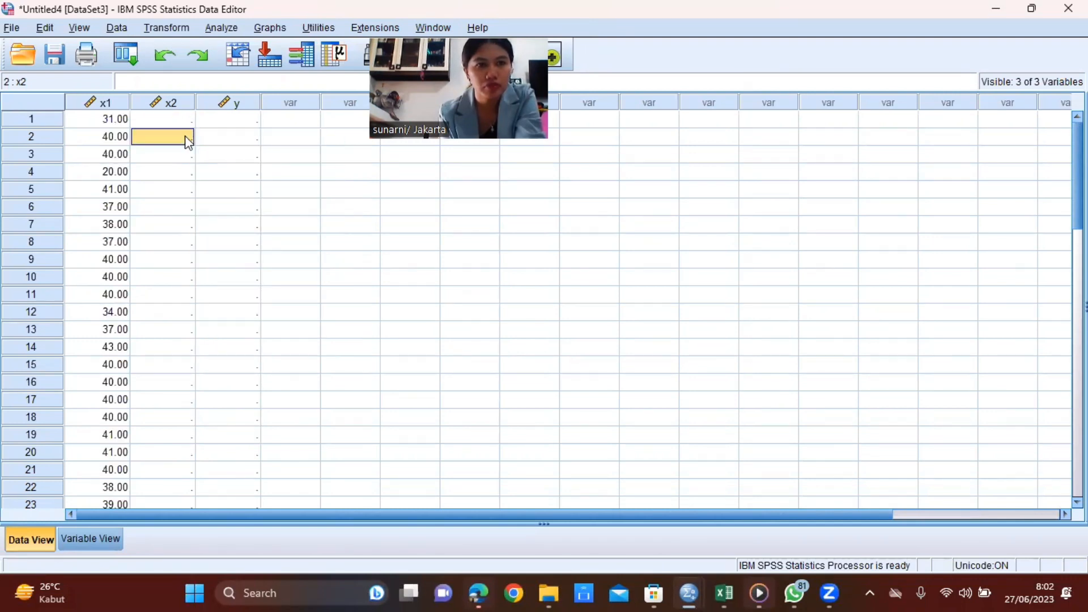
right_click(179, 122)
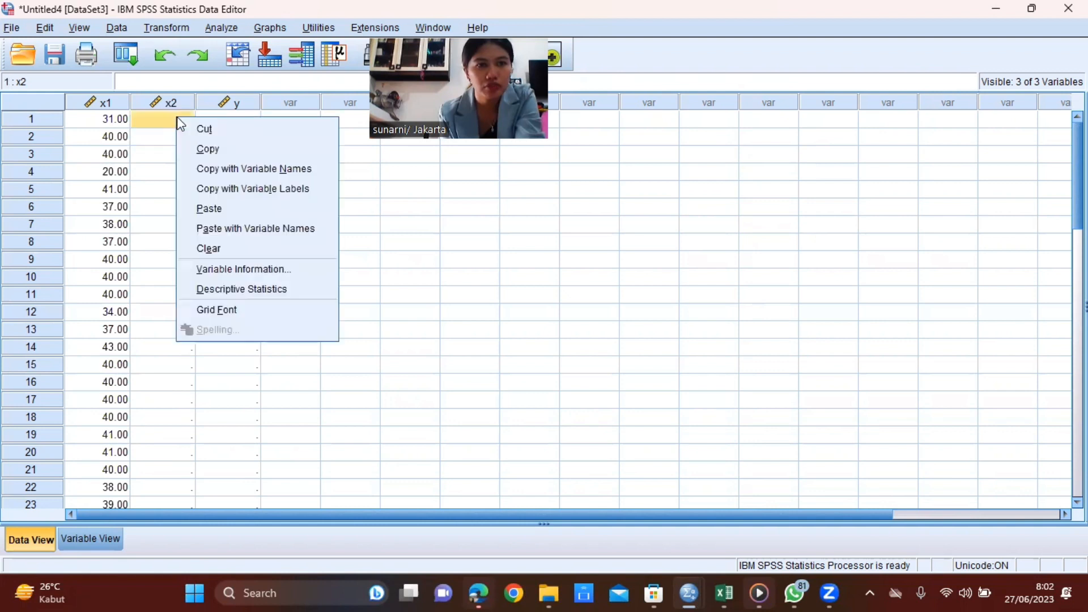
left_click(217, 207)
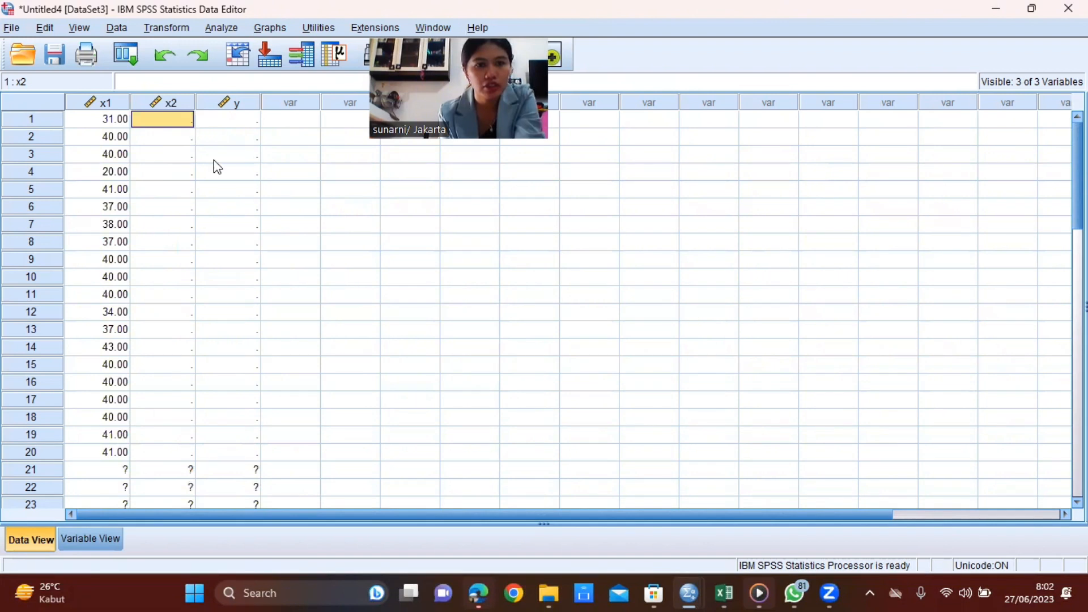
- Check the x2 and y columns from the first case down to row 39 in the data grid
scroll(214, 153, "down", 5)
key("Right")
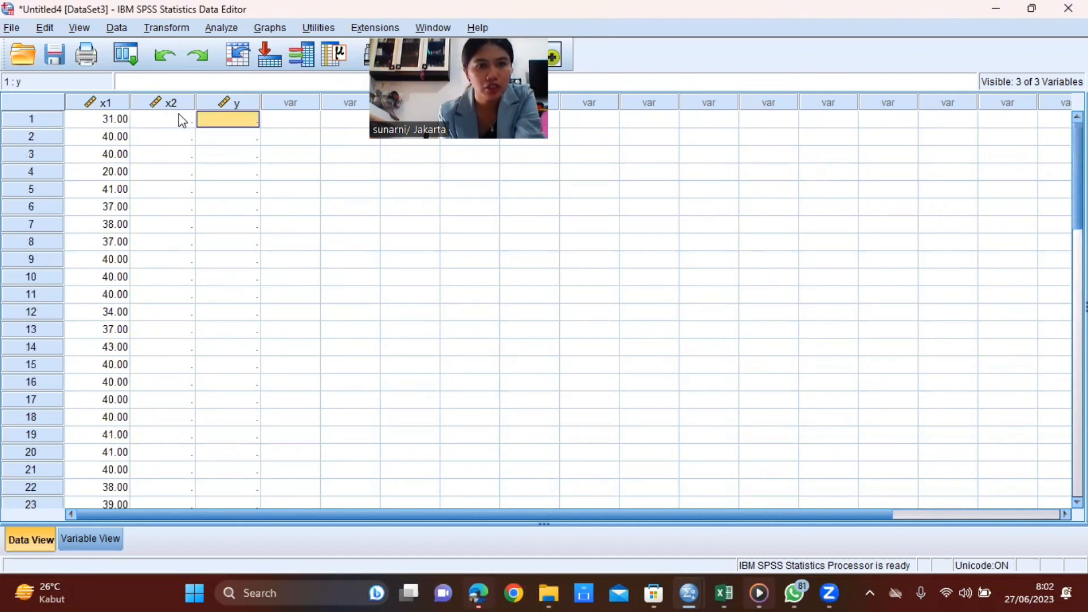
left_click(174, 122)
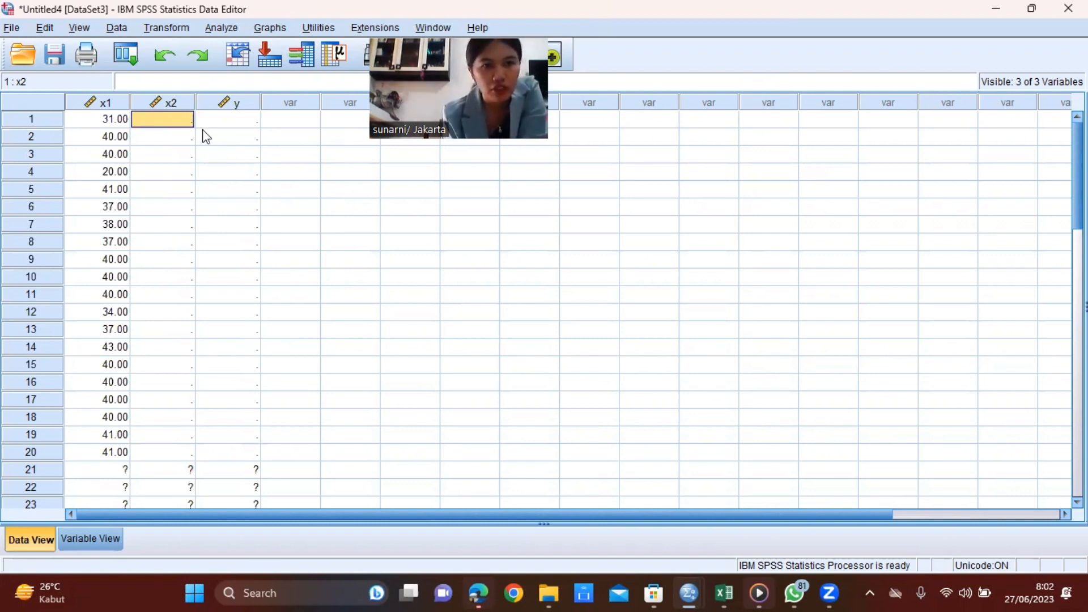
scroll(221, 139, "down", 9)
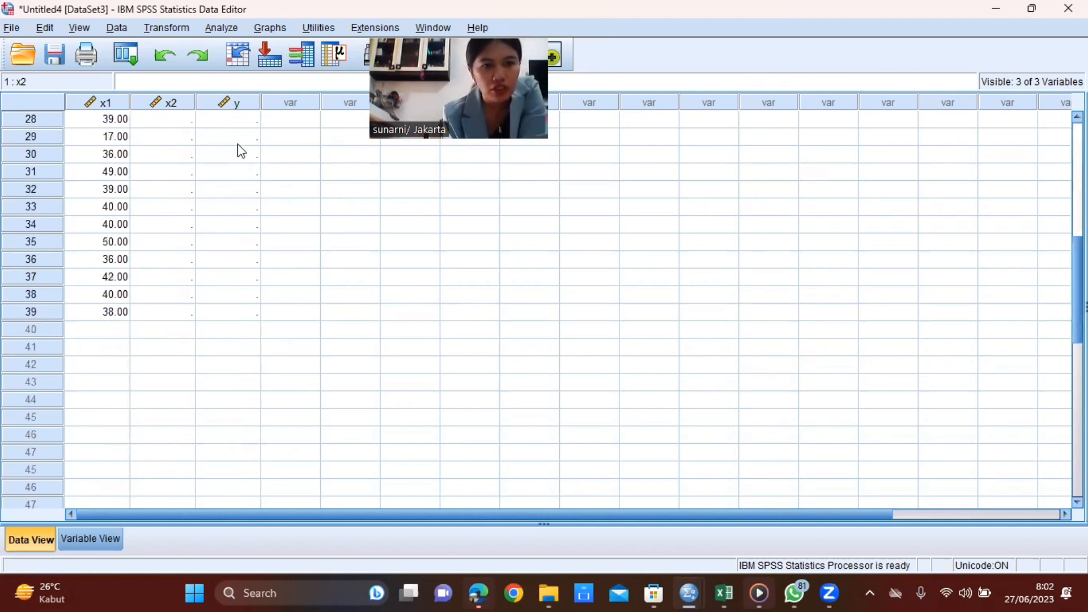
- Switch to Excel and copy the range G2:H41 in Sheet2, which holds the respondents' TOTAL values
scroll(215, 148, "up", 9)
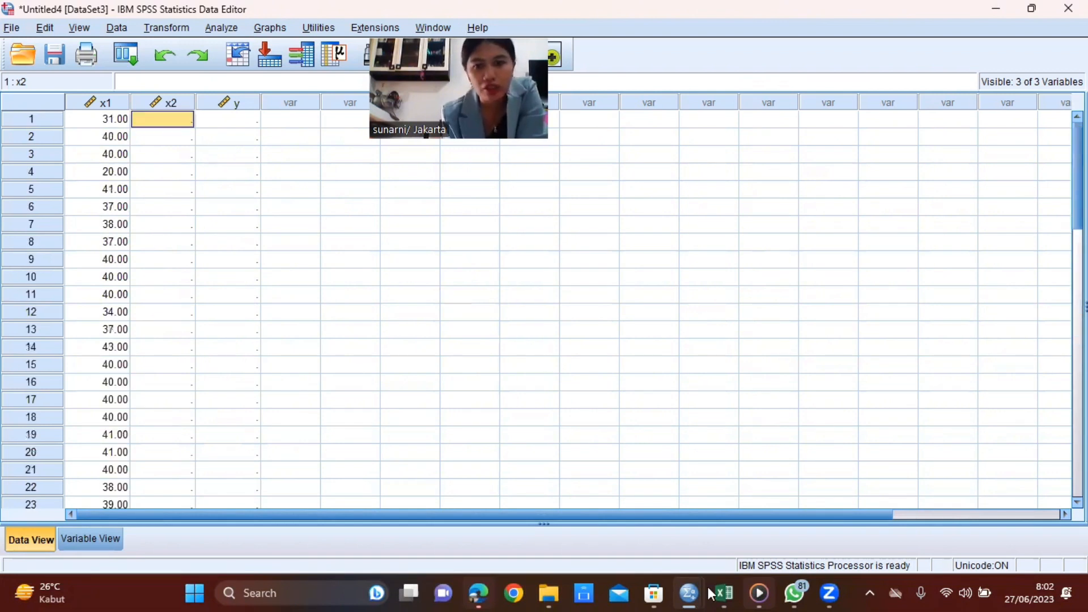
mouse_move(717, 589)
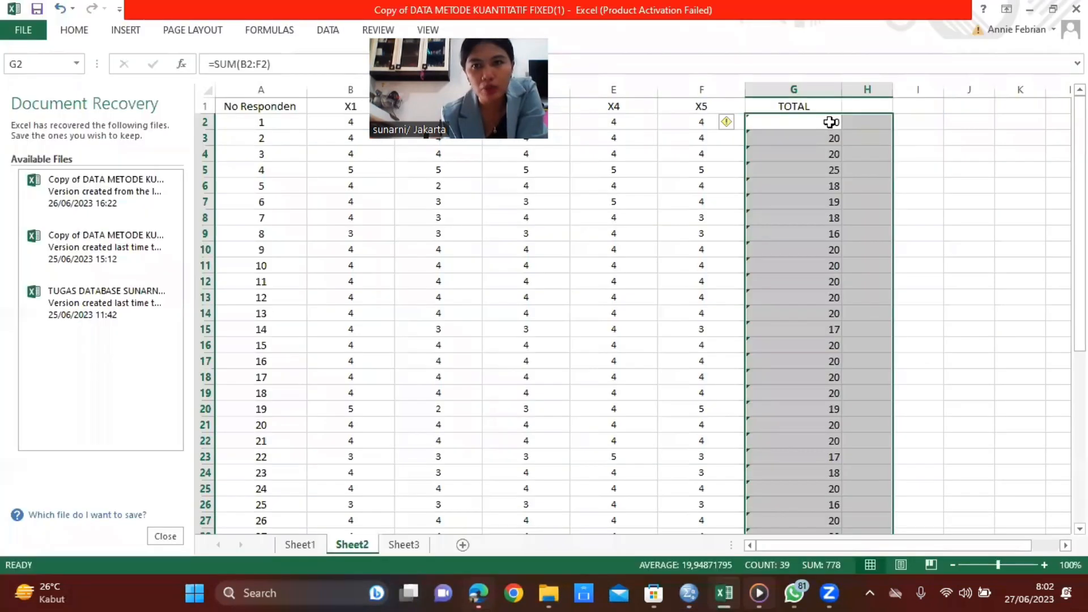
left_click_drag(830, 122, 867, 425)
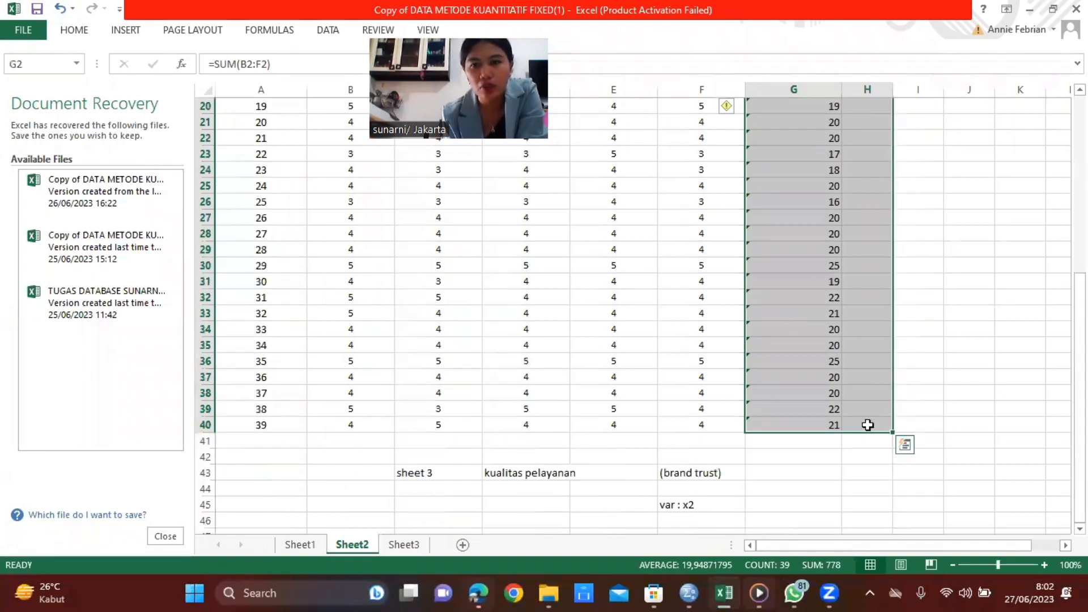
right_click(921, 414)
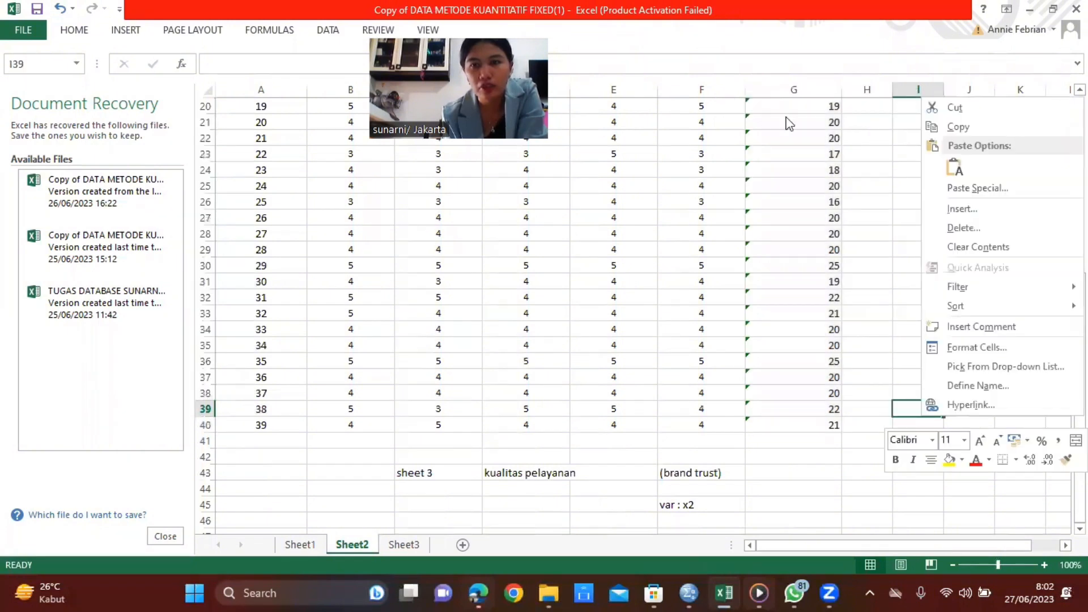
left_click(819, 129)
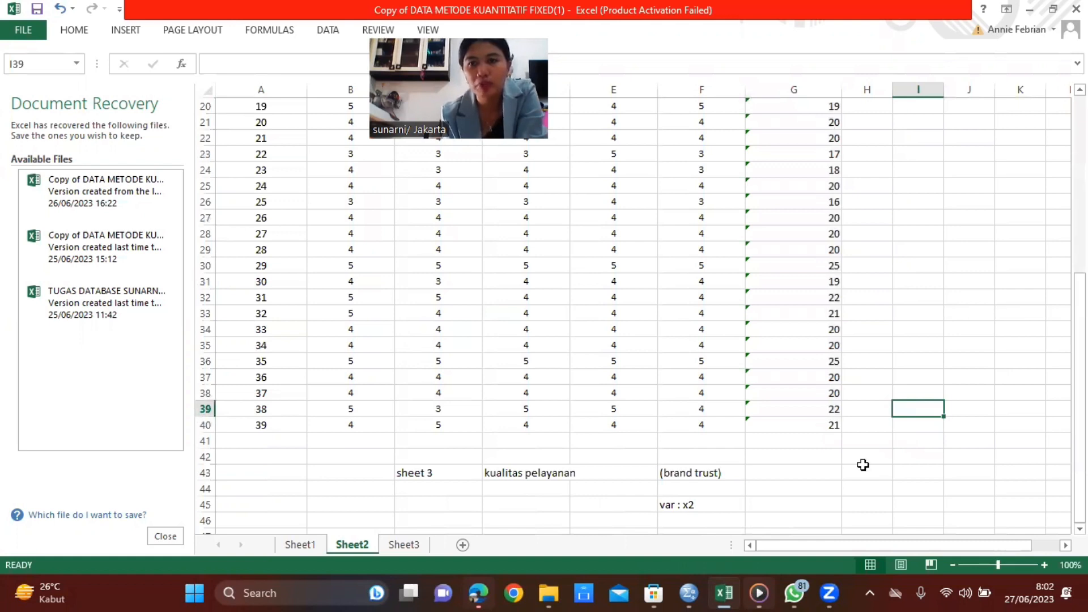
left_click_drag(794, 122, 863, 465)
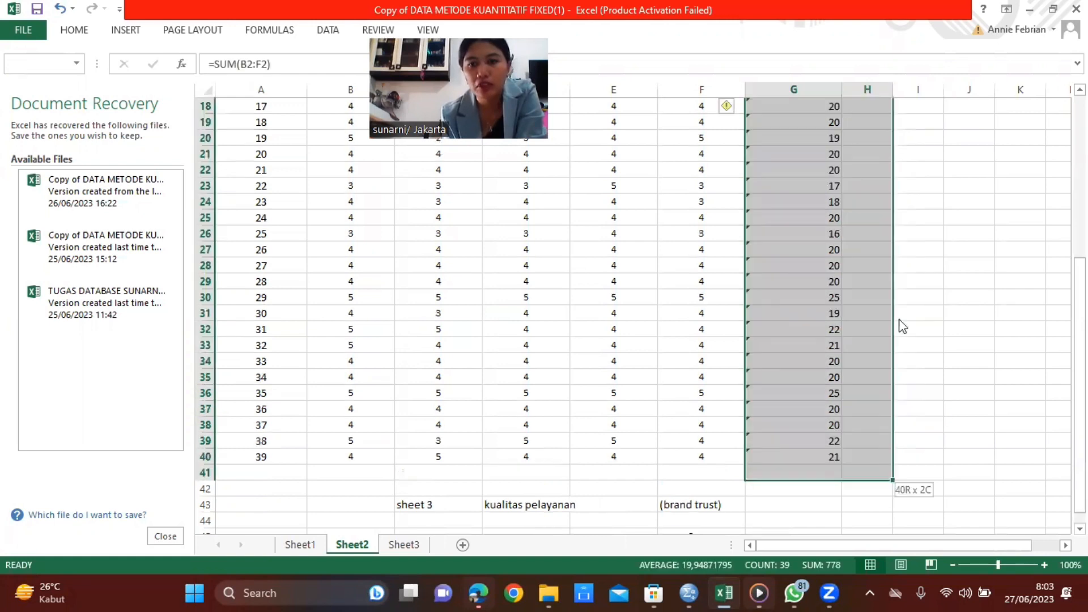
right_click(866, 149)
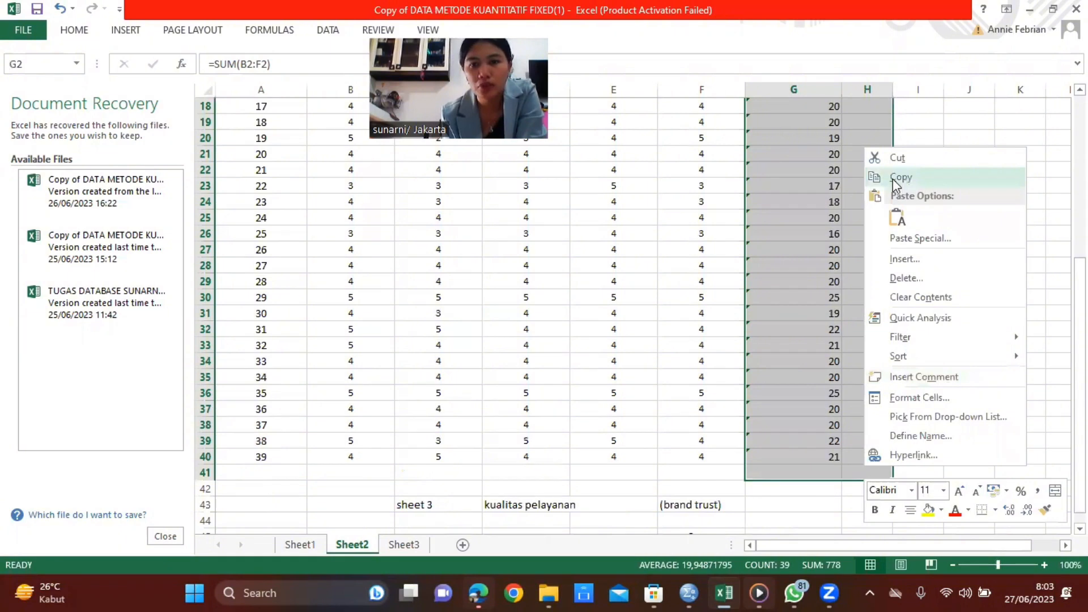
- Switch to the Untitled4 dataset in SPSS and paste the Sheet2 totals into the x2 column from row 1
key("alt+Tab")
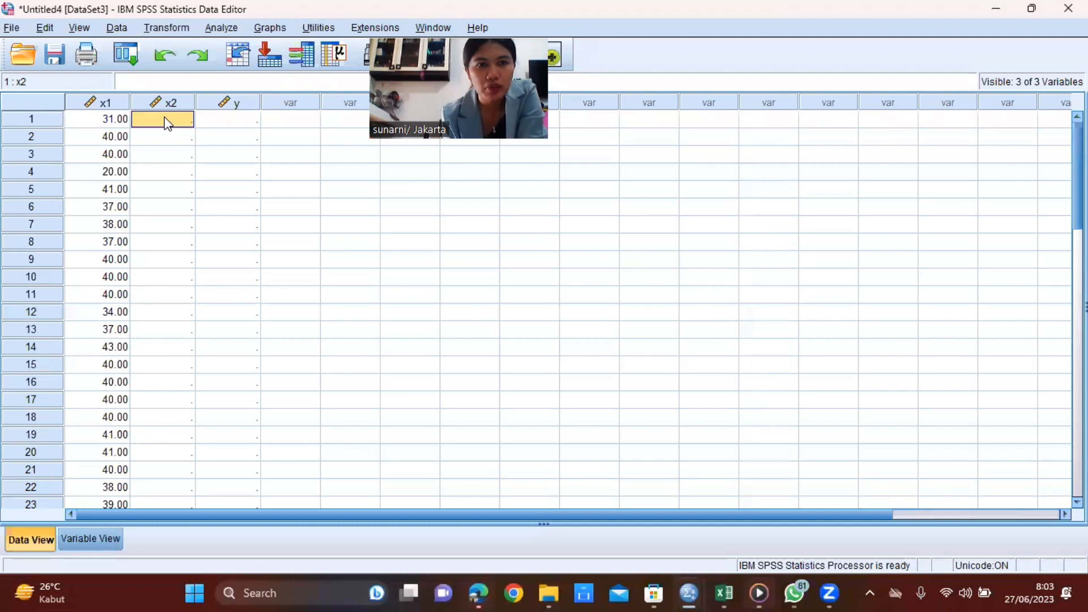
right_click(167, 117)
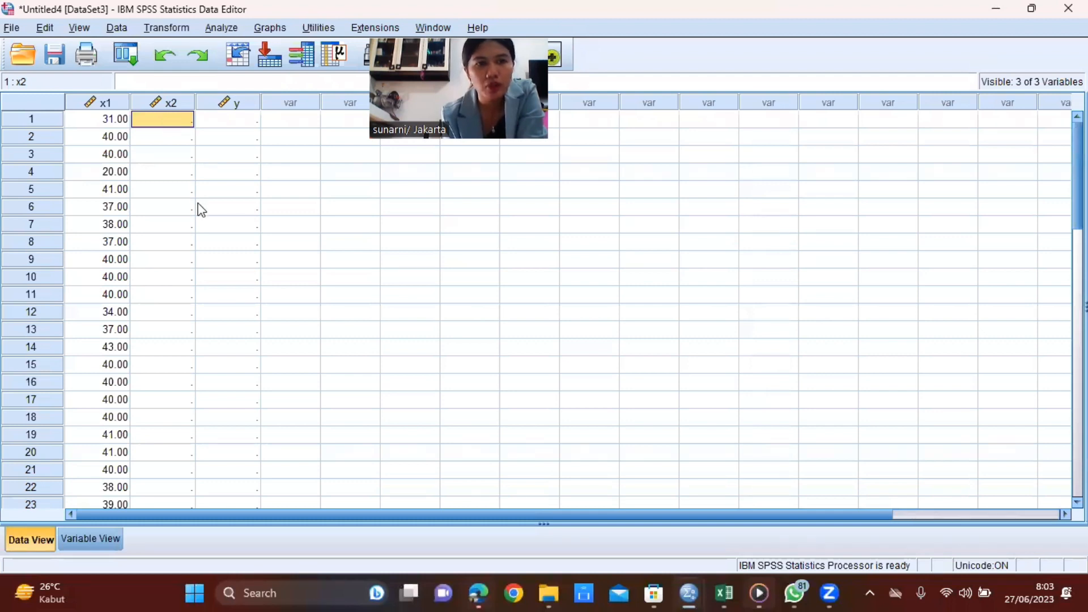
left_click(196, 208)
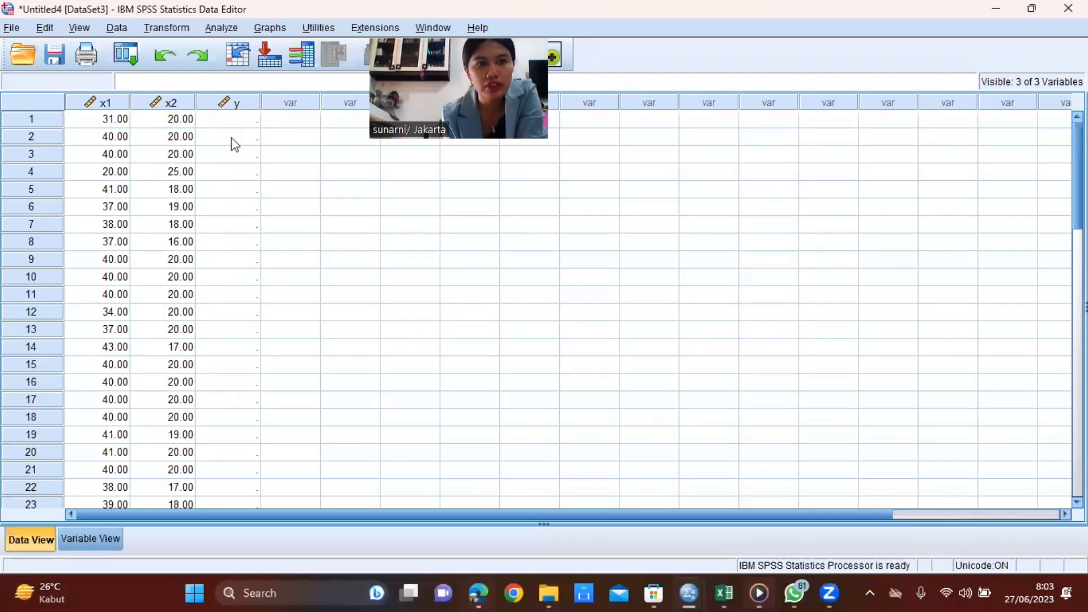
- Target the first y cell in SPSS, and in Excel copy the respondents' TOTAL values in Sheet3, rows 2 to 41
left_click(238, 120)
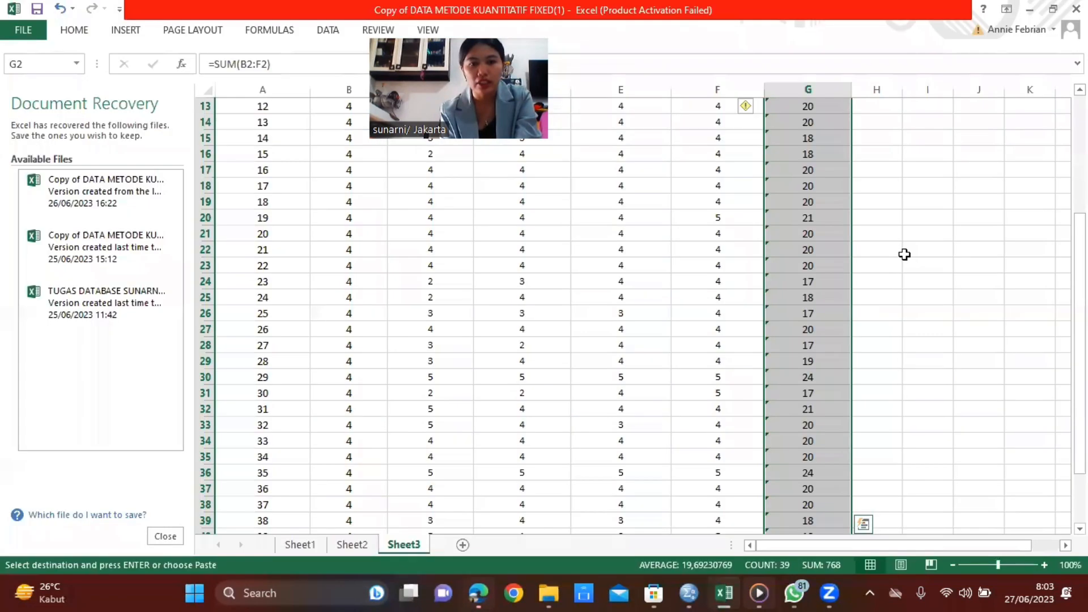
right_click(903, 253)
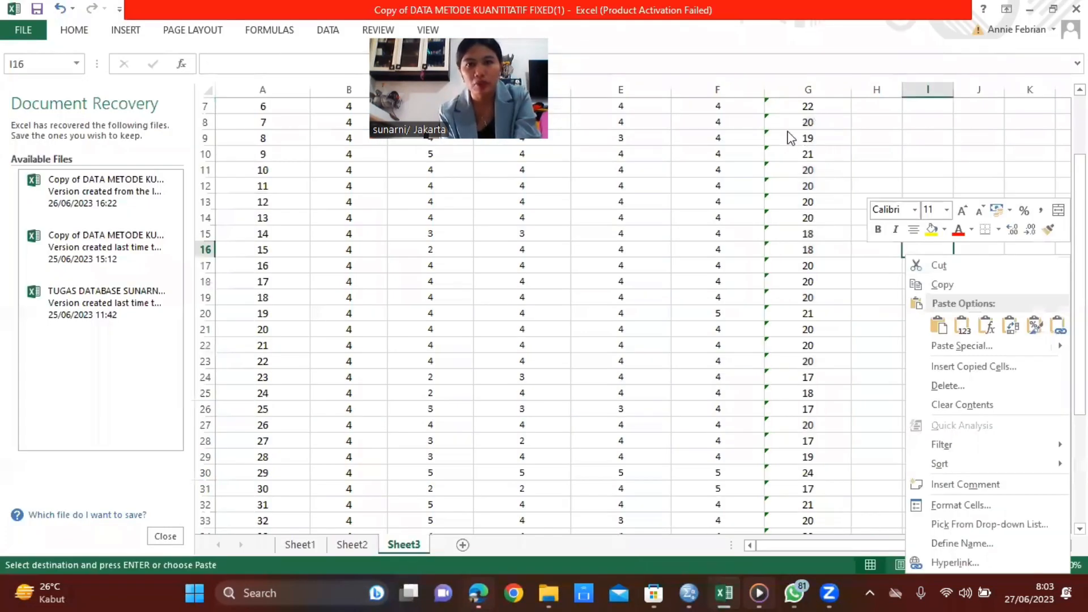
key("Escape")
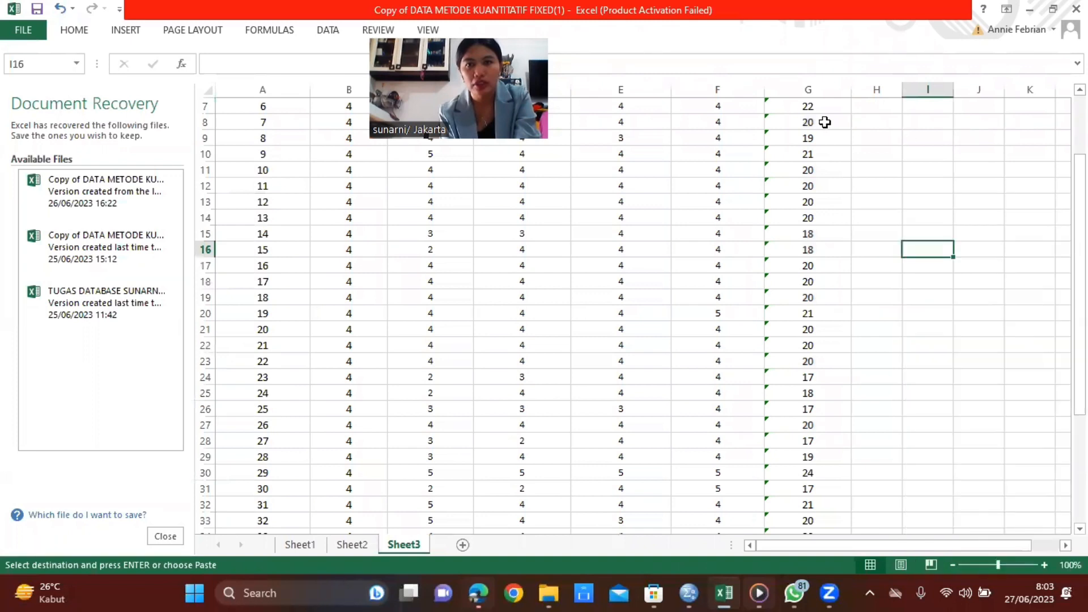
scroll(817, 119, "up", 2)
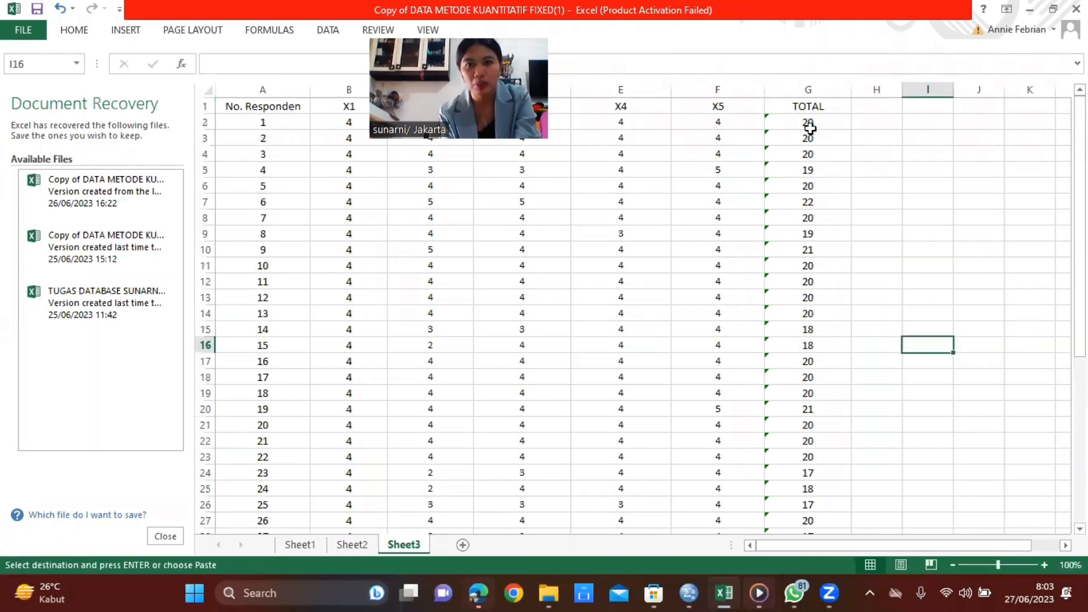
left_click(805, 124)
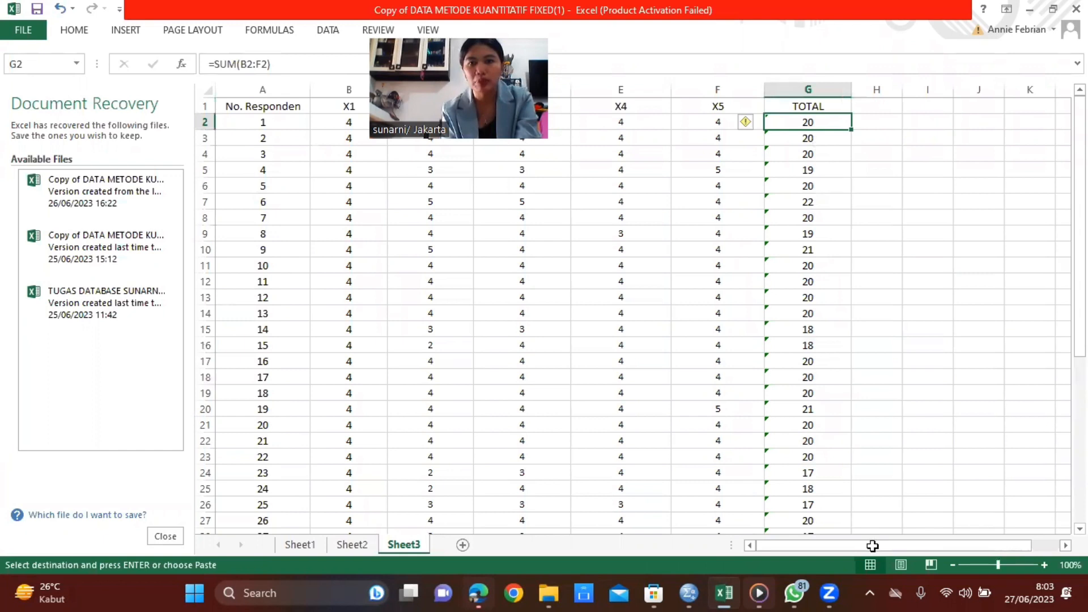
left_click_drag(873, 546, 851, 412)
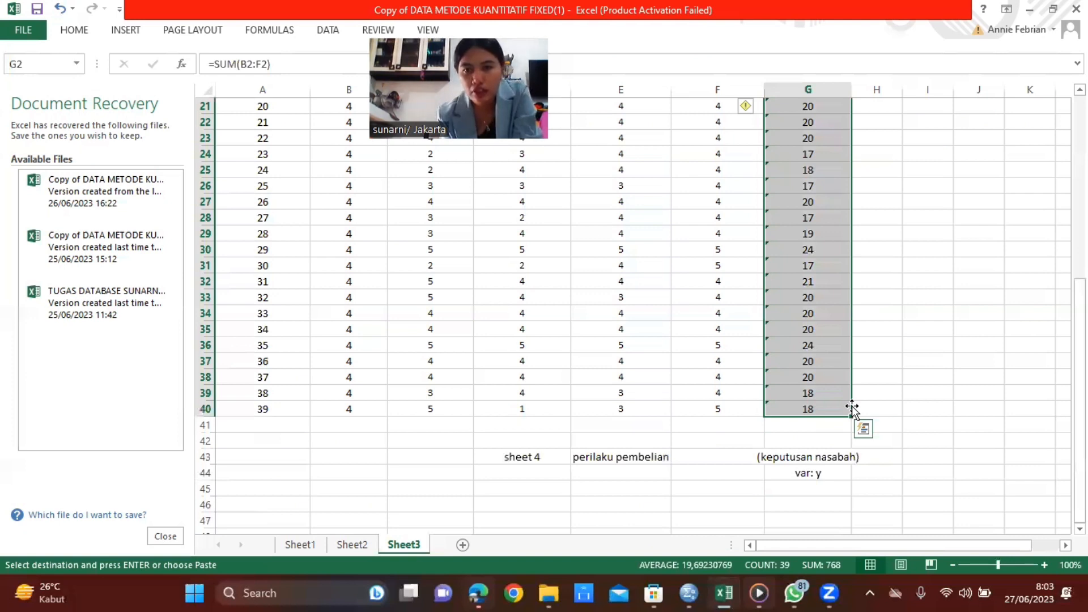
right_click(820, 256)
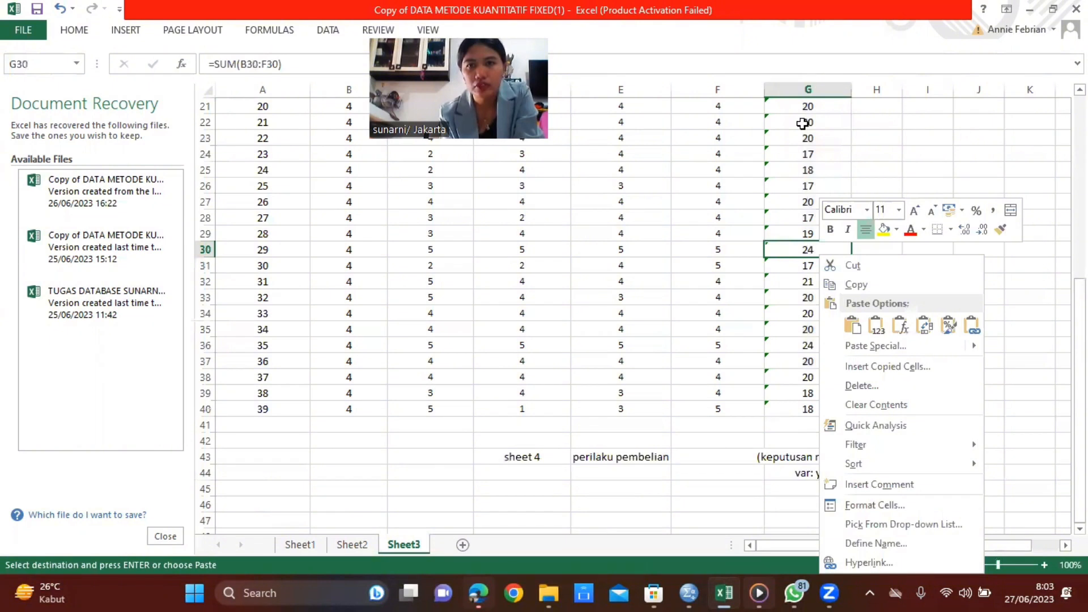
scroll(802, 123, "up", 7)
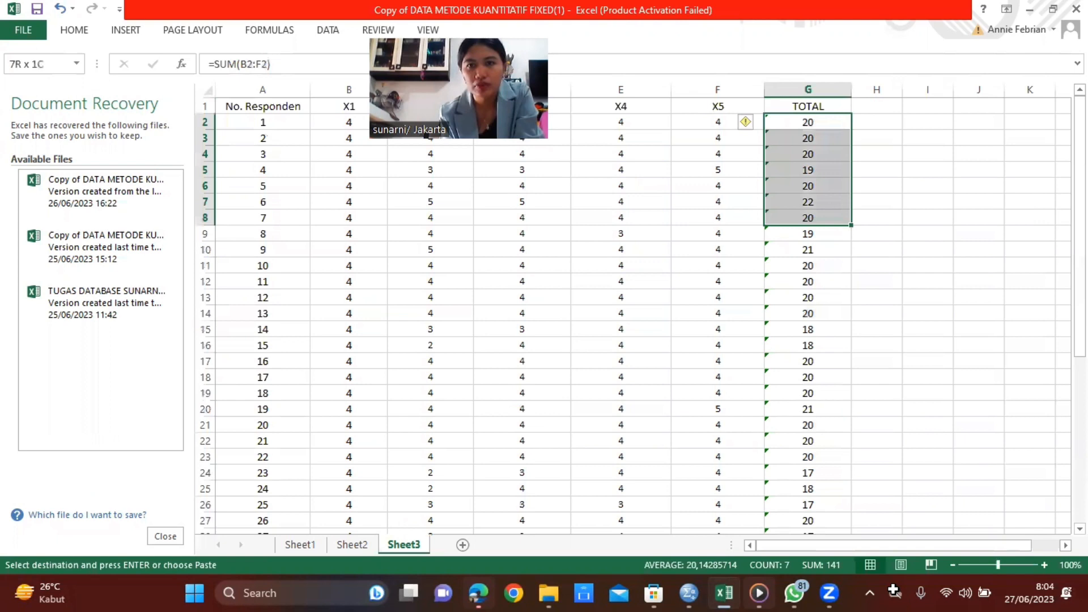
left_click_drag(807, 122, 834, 448)
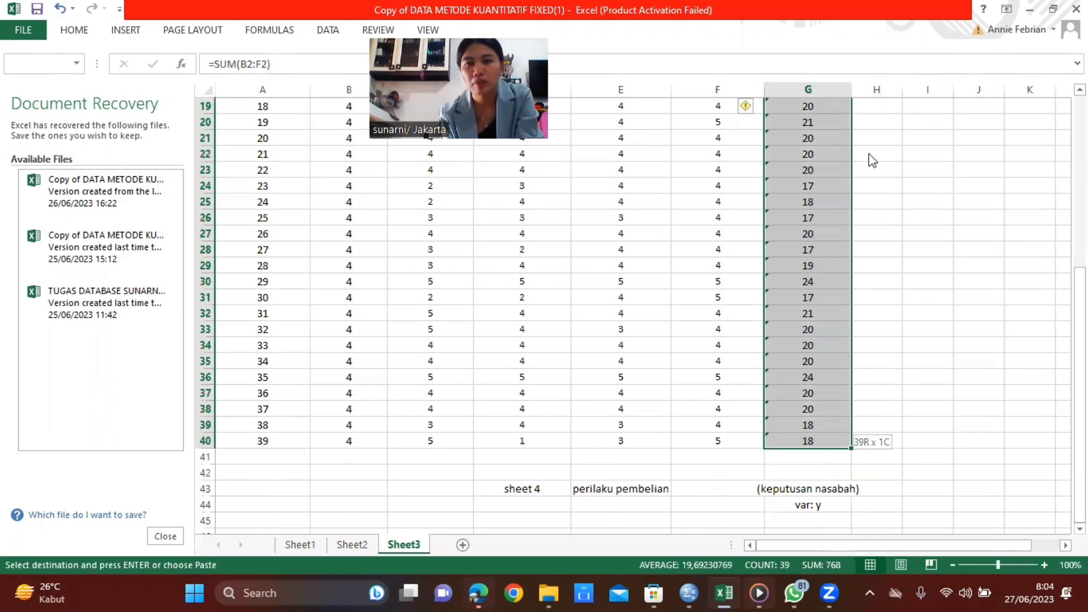
right_click(869, 154)
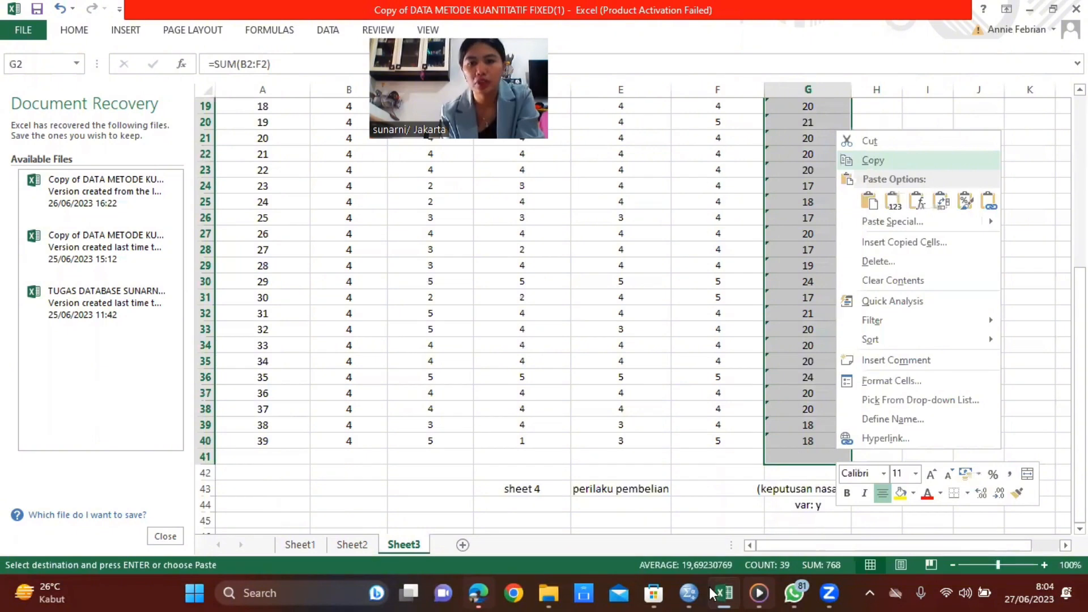
- Return to the Untitled4 dataset in SPSS and paste the Sheet3 totals into the y column from row 1
mouse_move(709, 587)
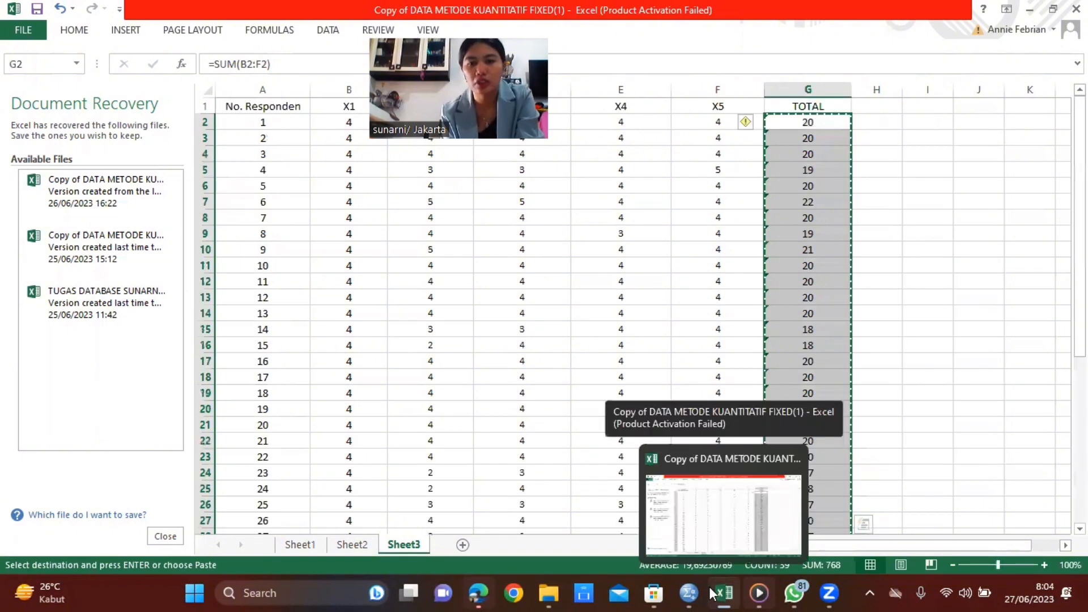
left_click(708, 587)
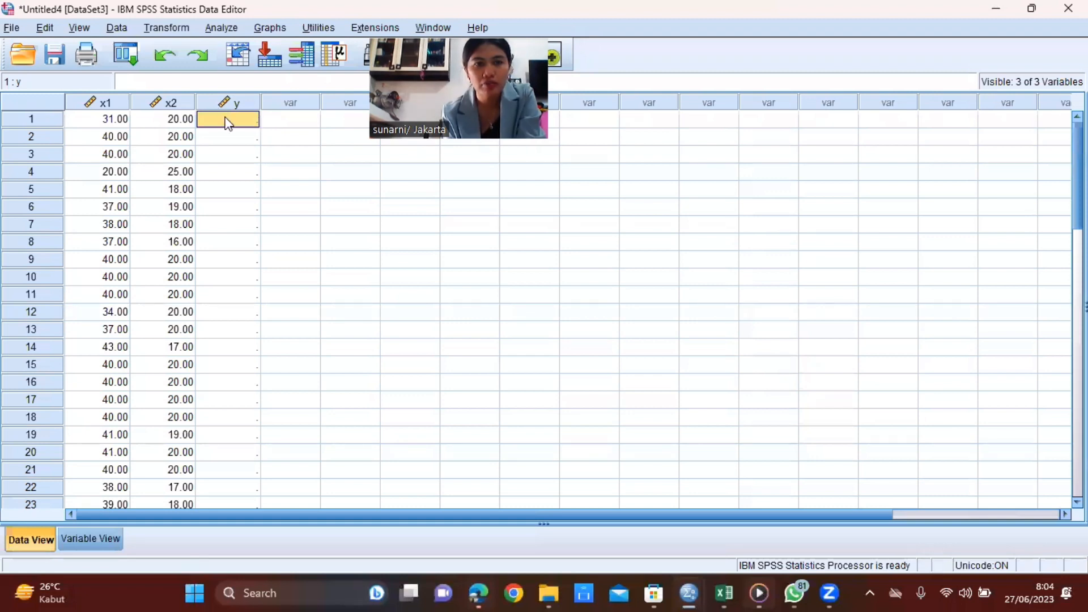
right_click(229, 120)
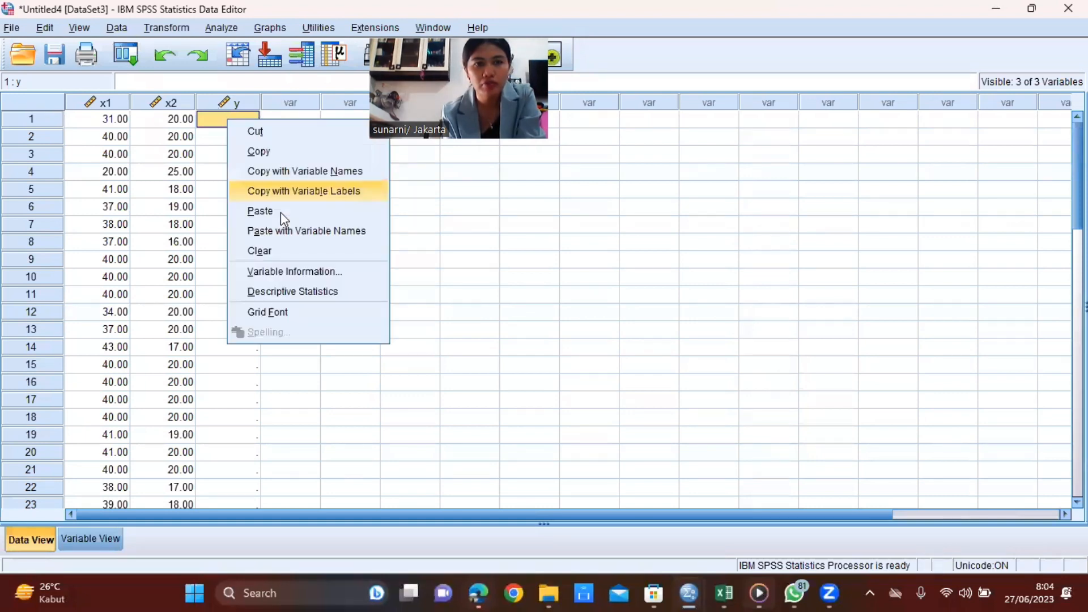
left_click(280, 212)
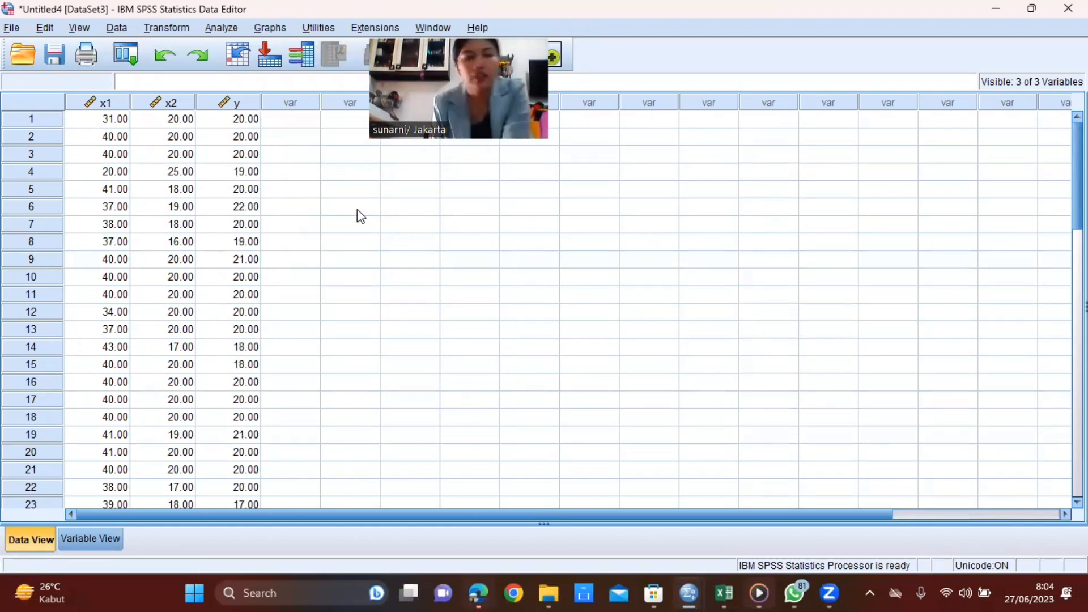
- Switch to Variable View, run a two-tailed Pearson bivariate correlation on x1, x2 and y, and review the Correlations table
left_click(85, 541)
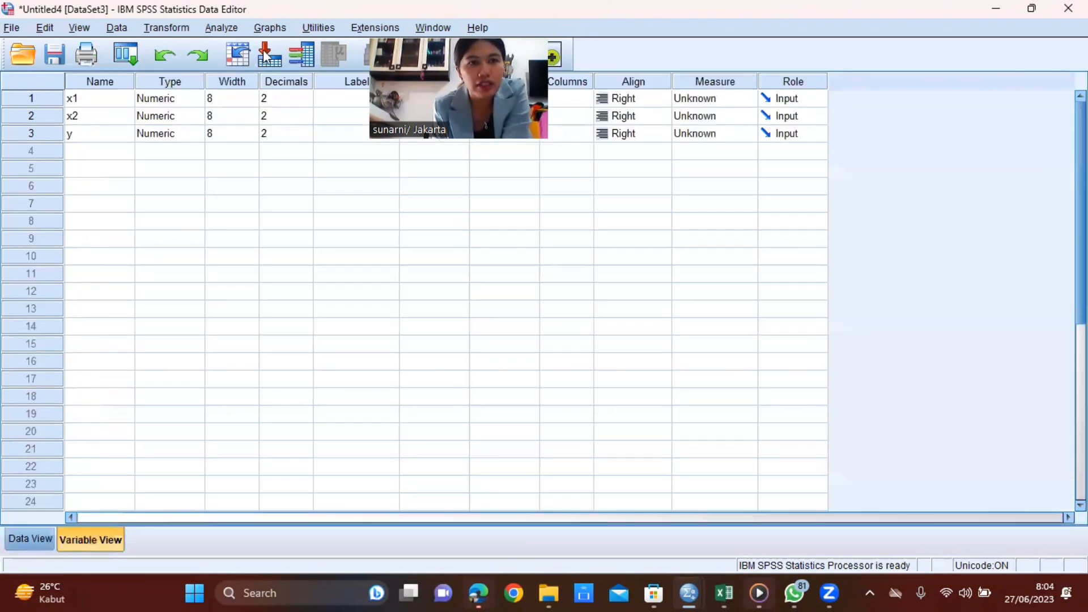
left_click(220, 31)
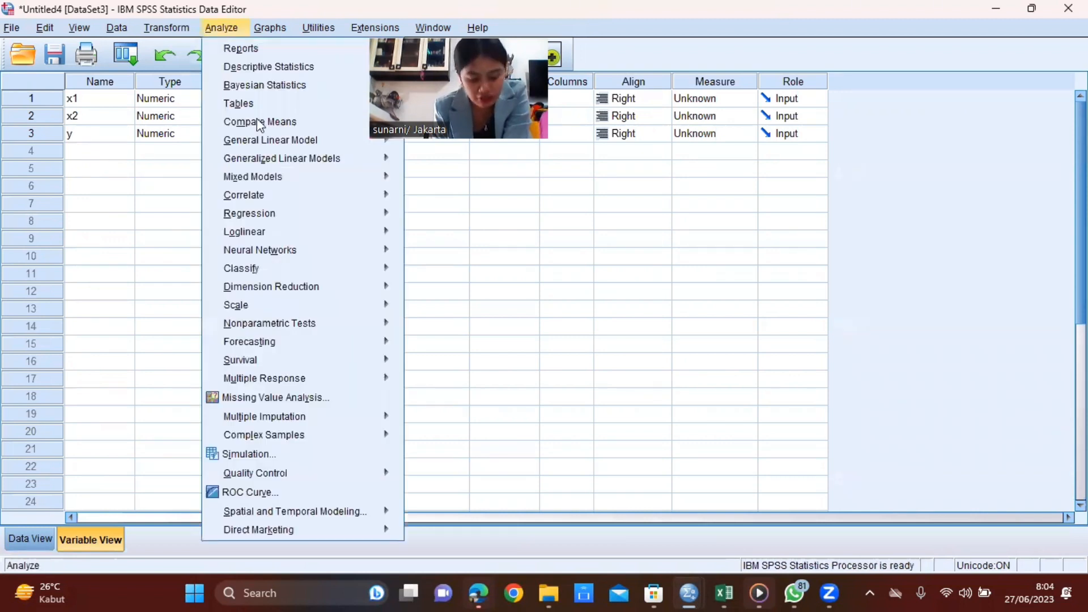
mouse_move(260, 125)
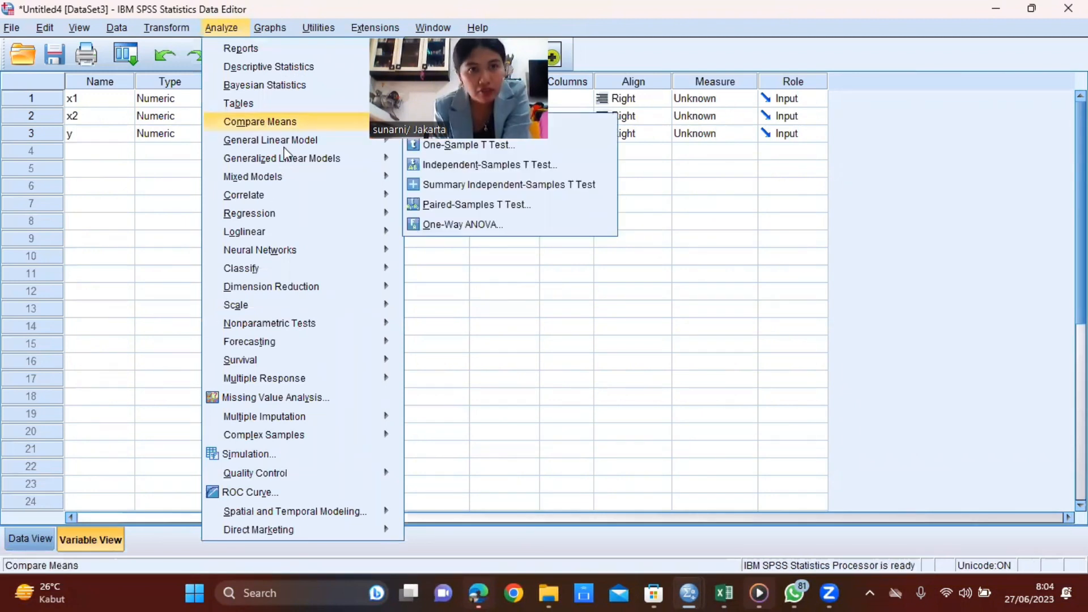
mouse_move(284, 195)
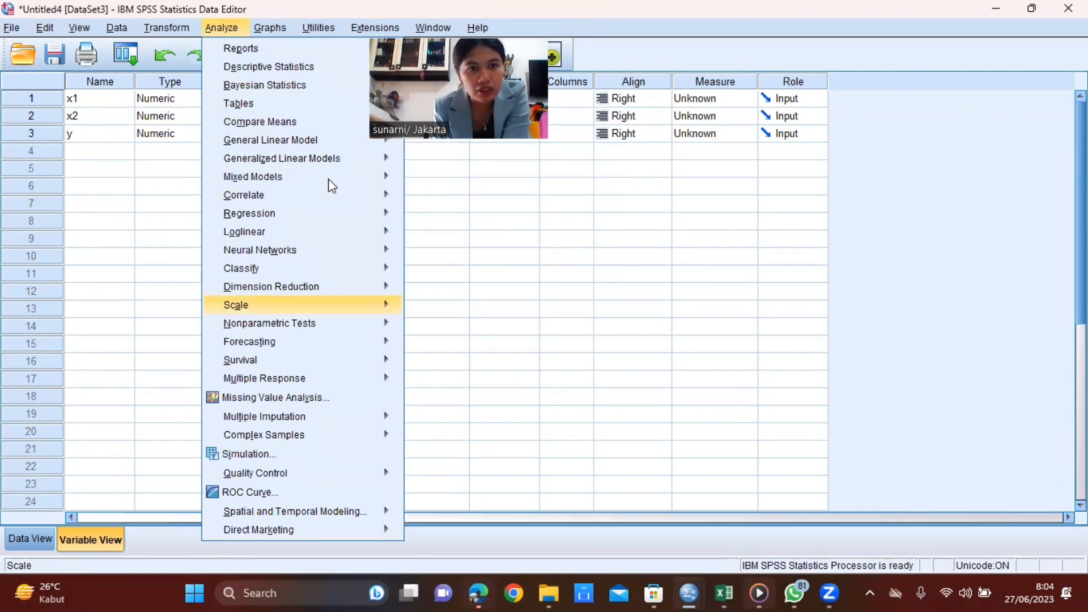
mouse_move(330, 169)
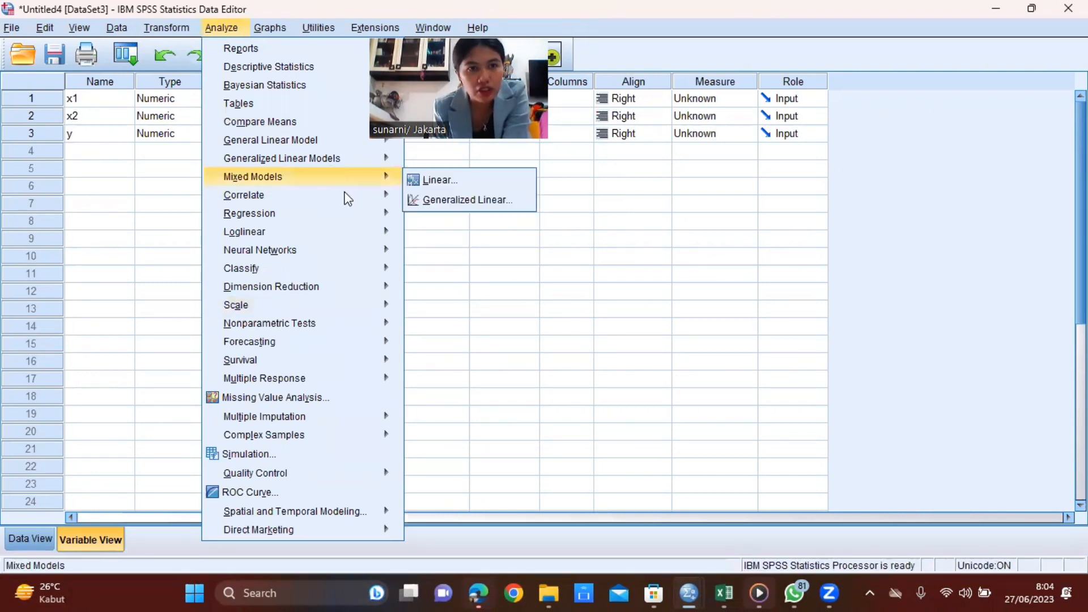
mouse_move(347, 196)
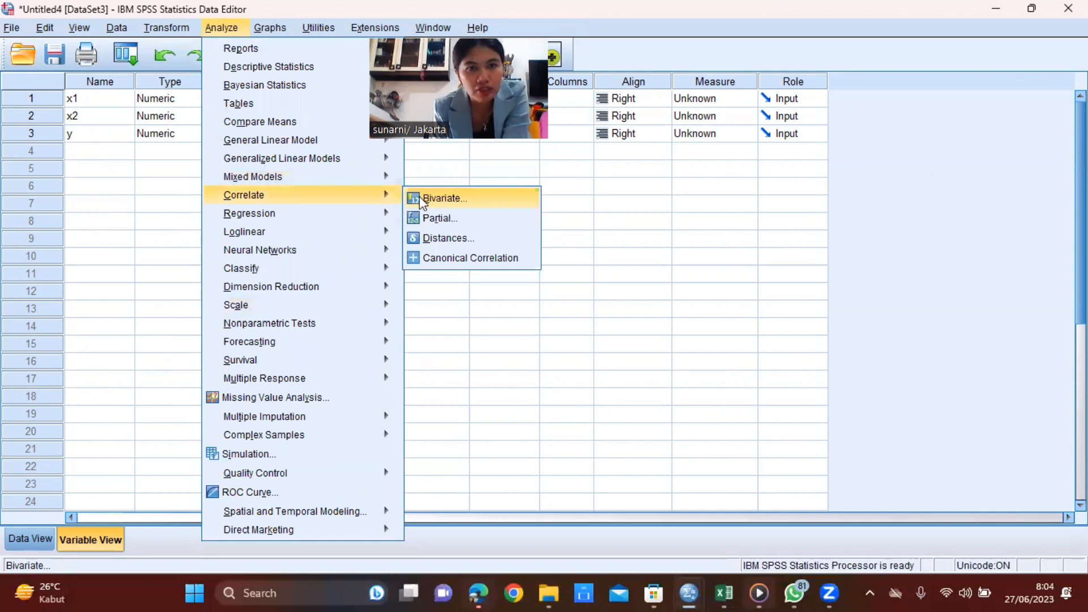
key("Return")
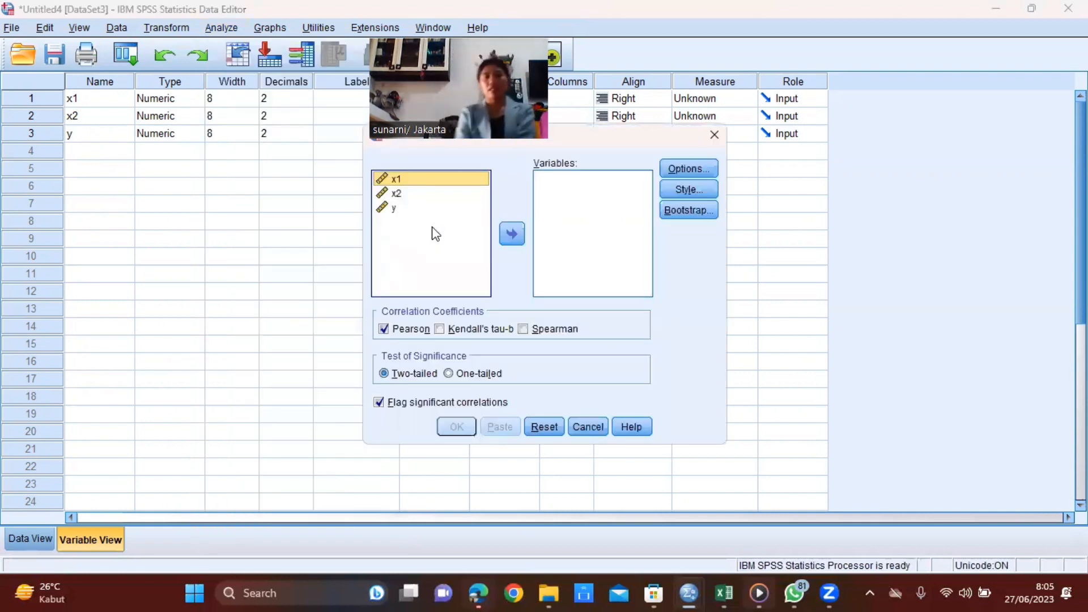
left_click(403, 214, "shift")
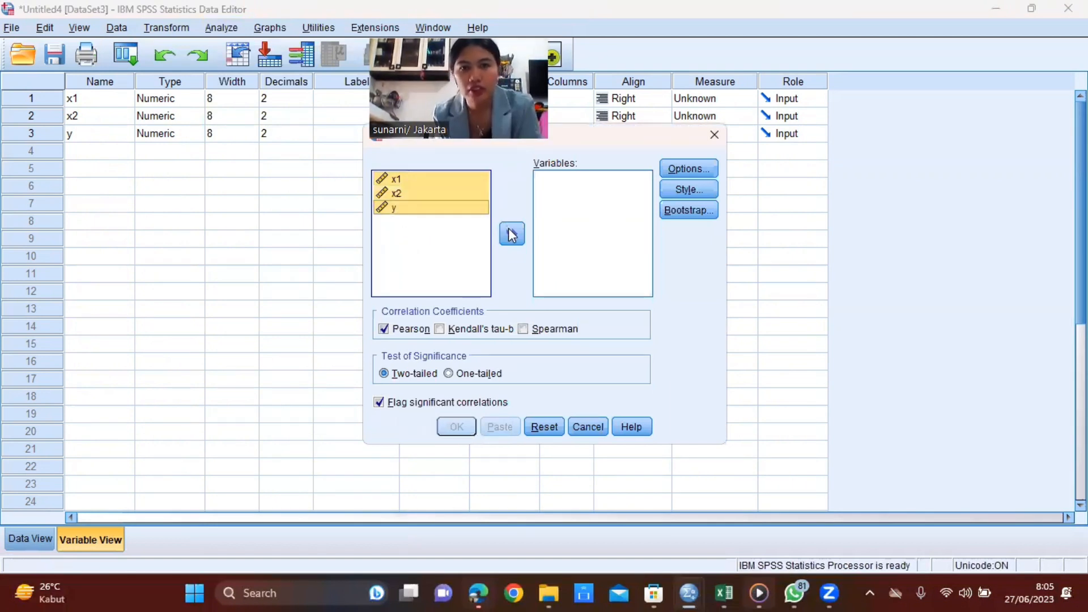
left_click_drag(404, 214, 548, 215)
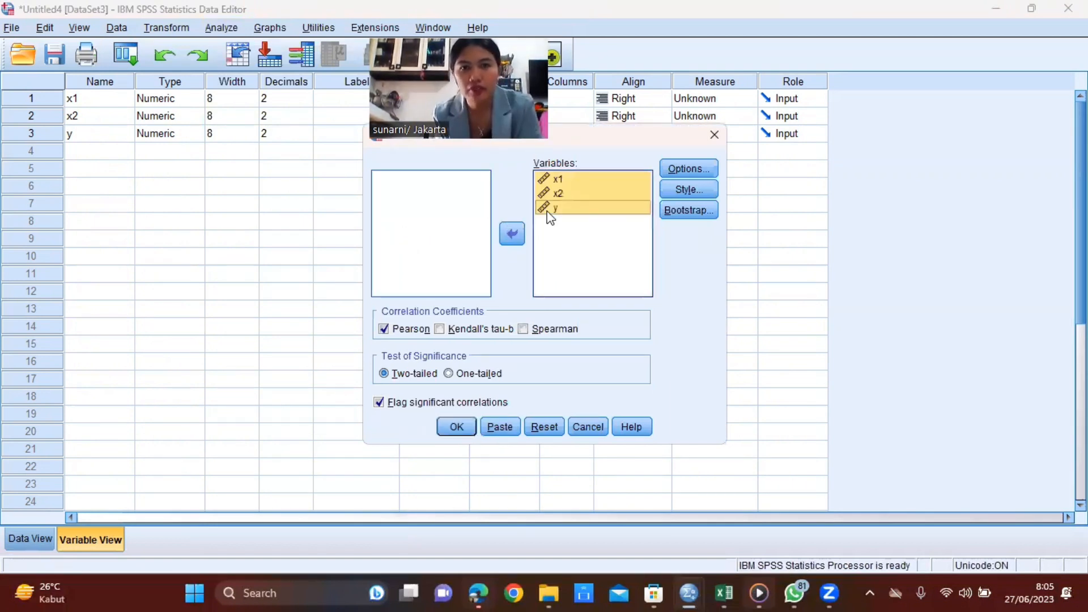
left_click(457, 431)
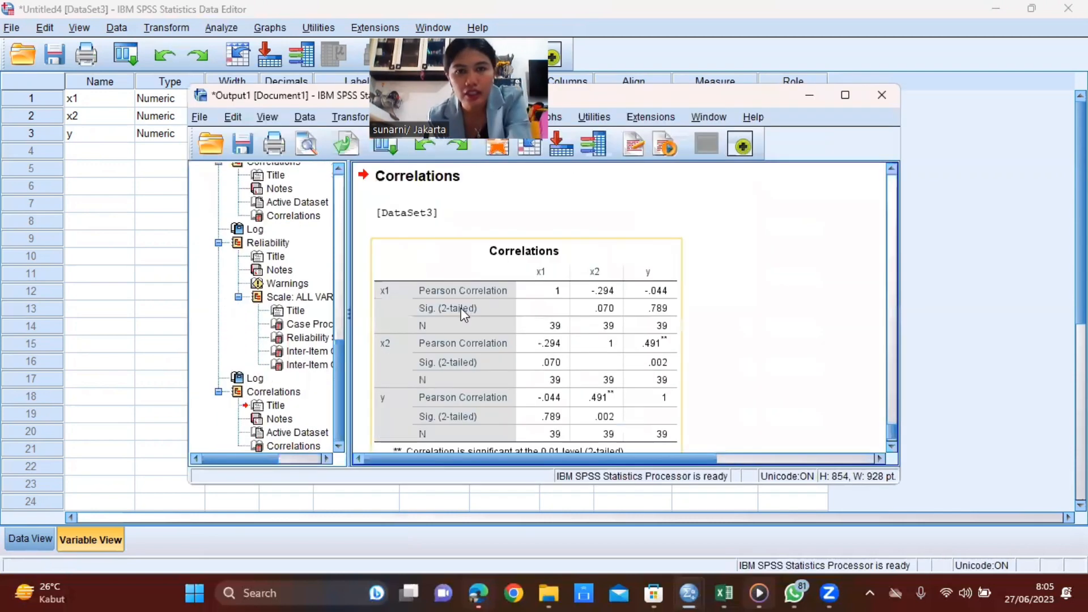
scroll(460, 308, "down", 2)
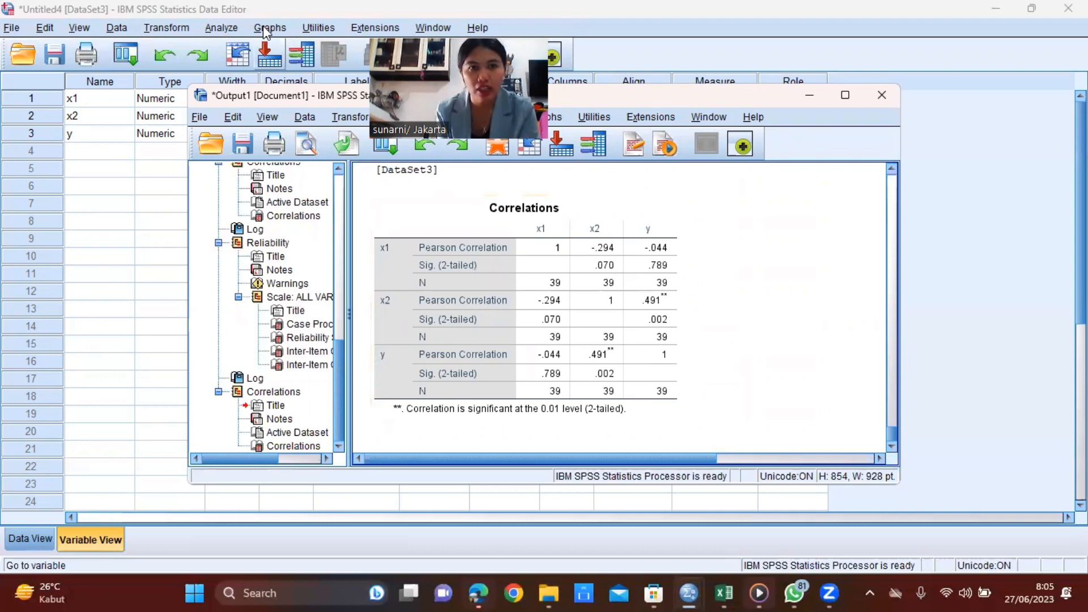
- Start a reliability analysis and add x1, x2 and y as its items
left_click(217, 29)
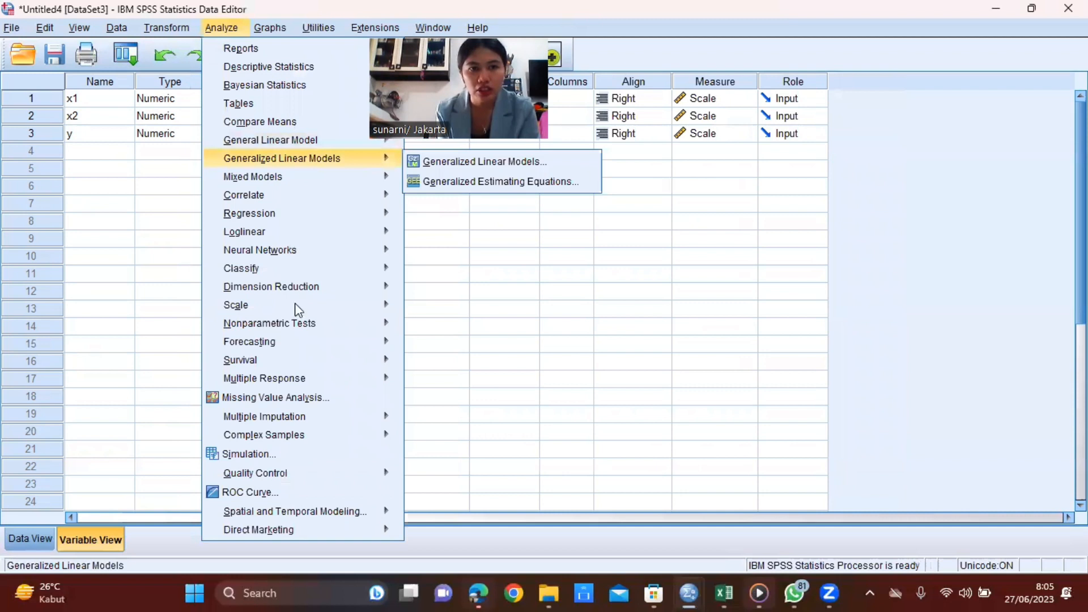
mouse_move(369, 309)
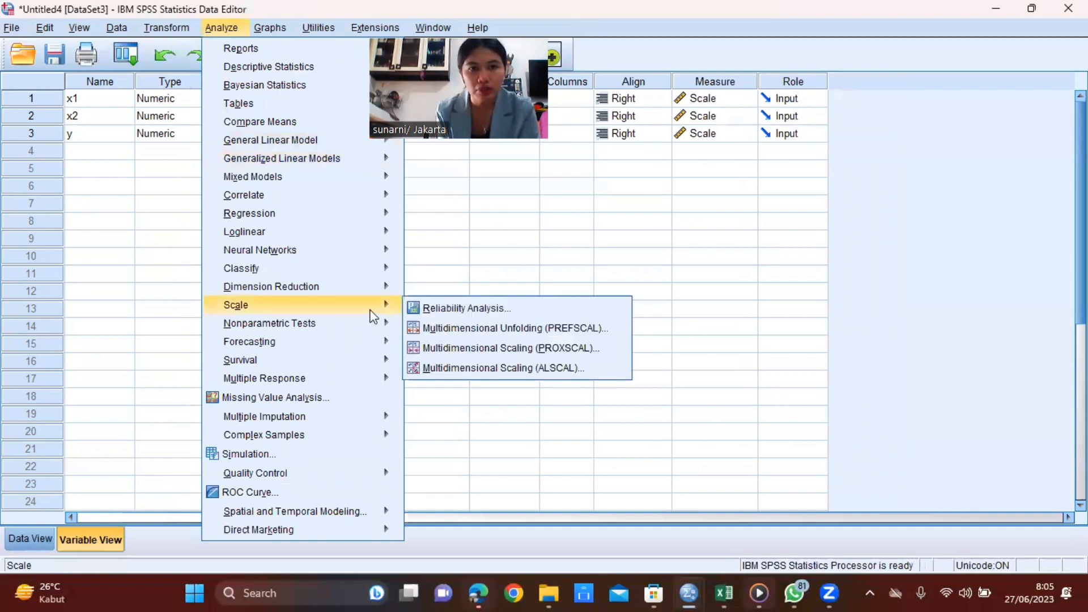
left_click(445, 307)
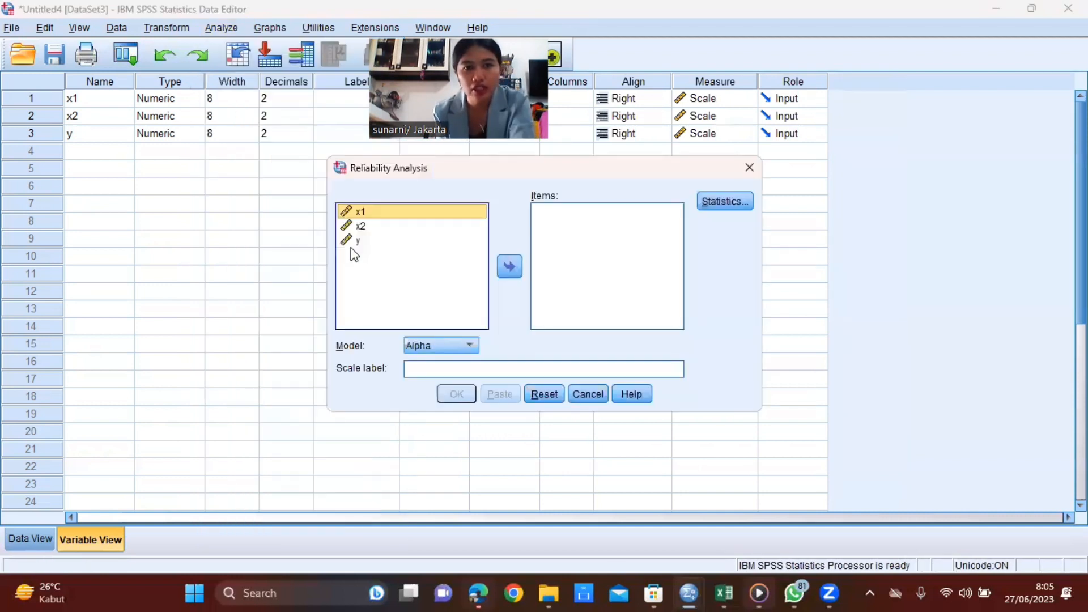
left_click(383, 242)
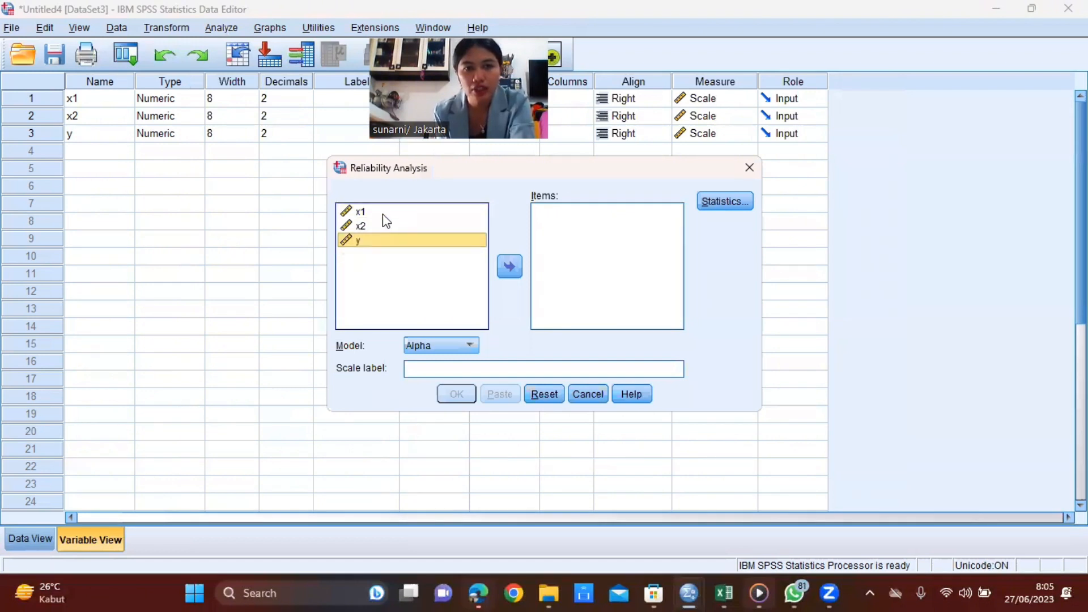
left_click(383, 216)
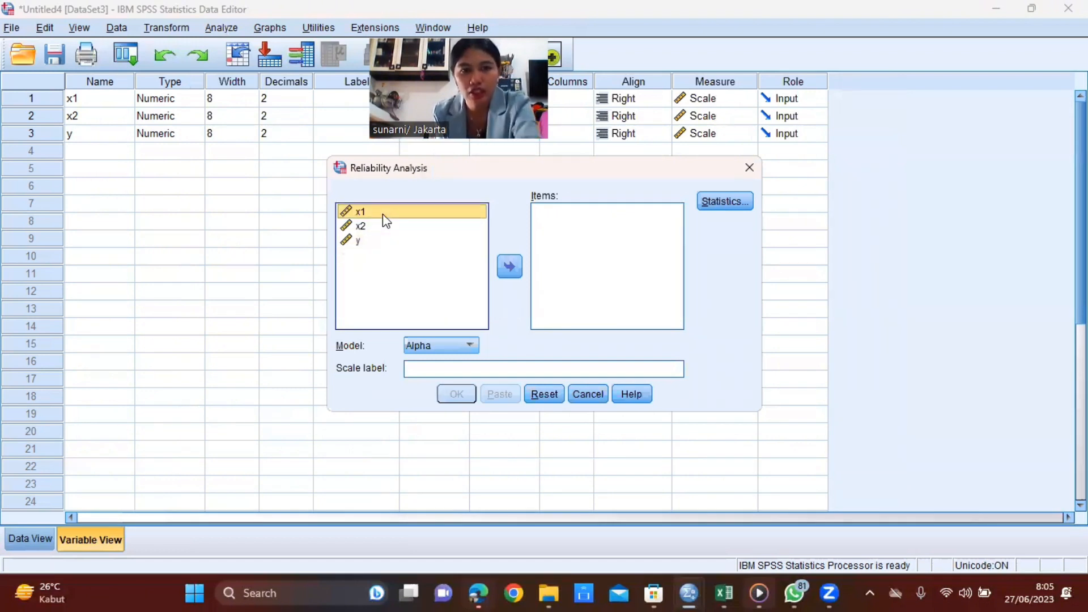
left_click(384, 244, "shift")
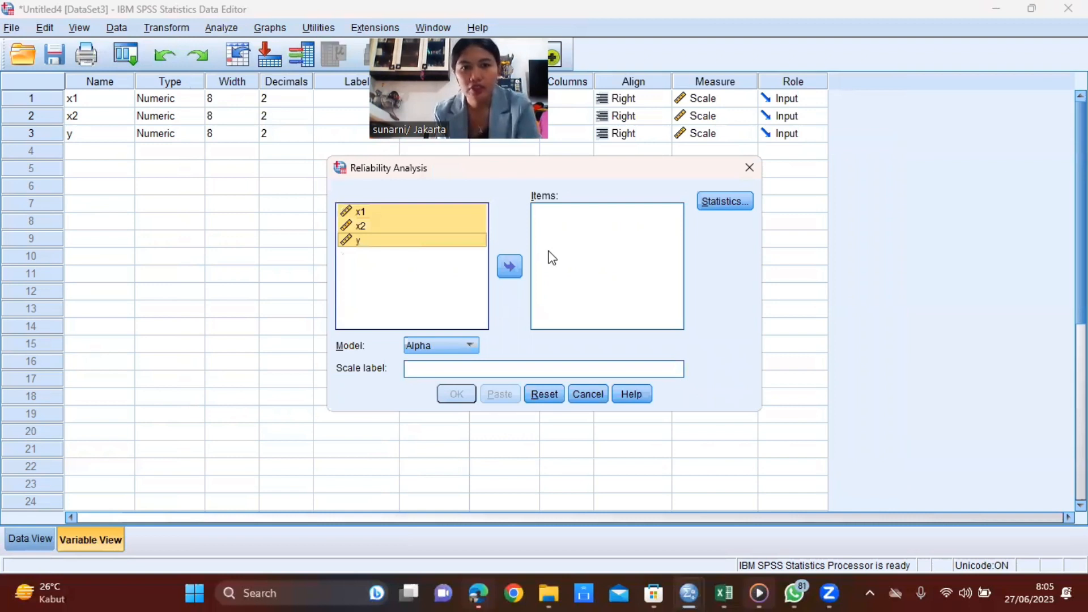
left_click(517, 264)
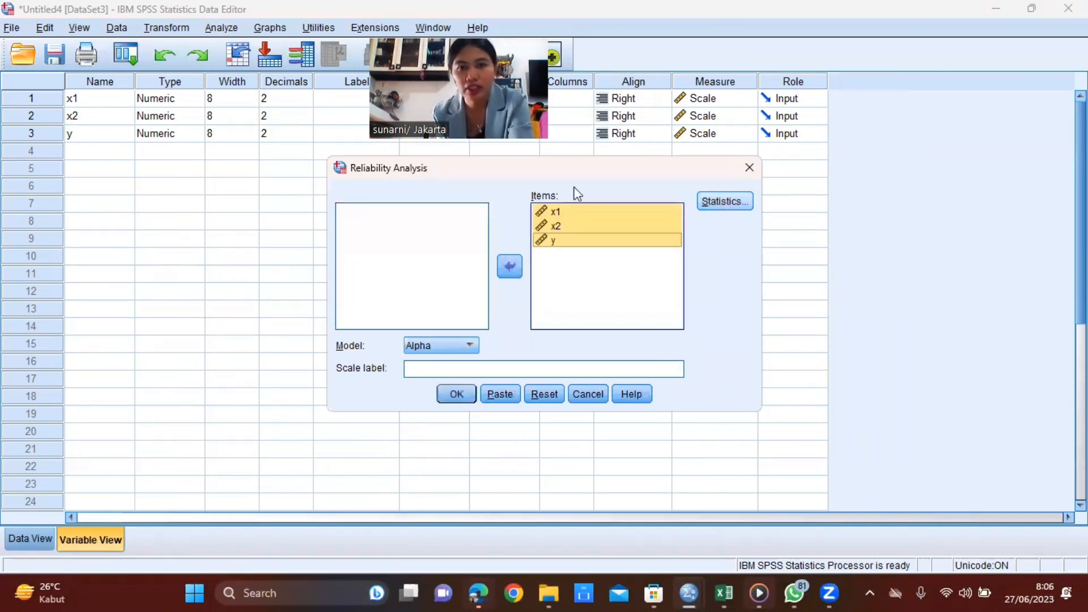
- Include inter-item correlations and covariances, run the reliability analysis with the Alpha model, and review its output tables
left_click(722, 202)
left_click(575, 179)
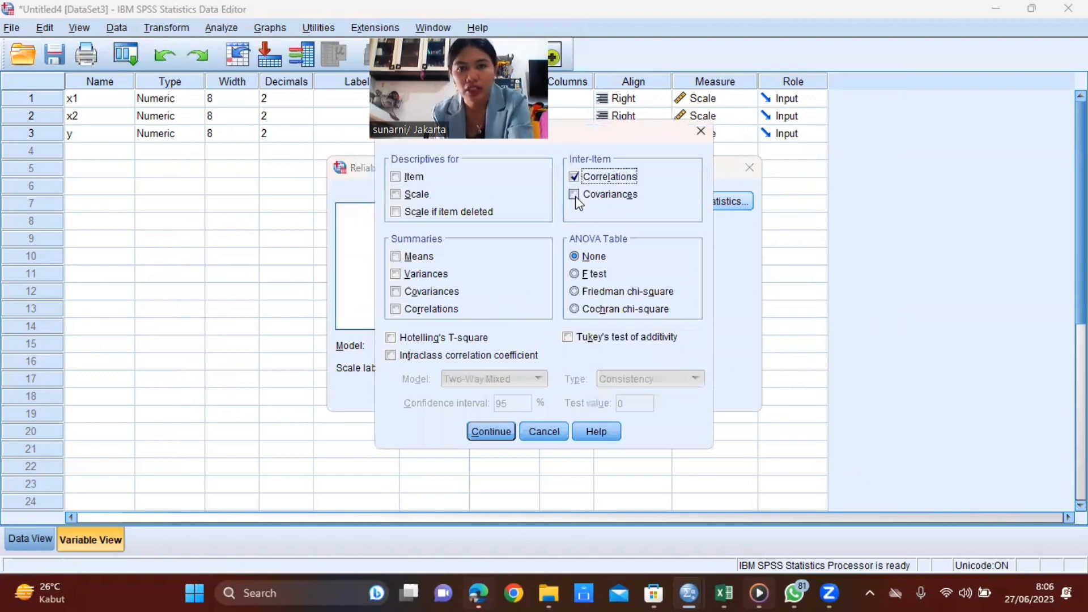
left_click(575, 195)
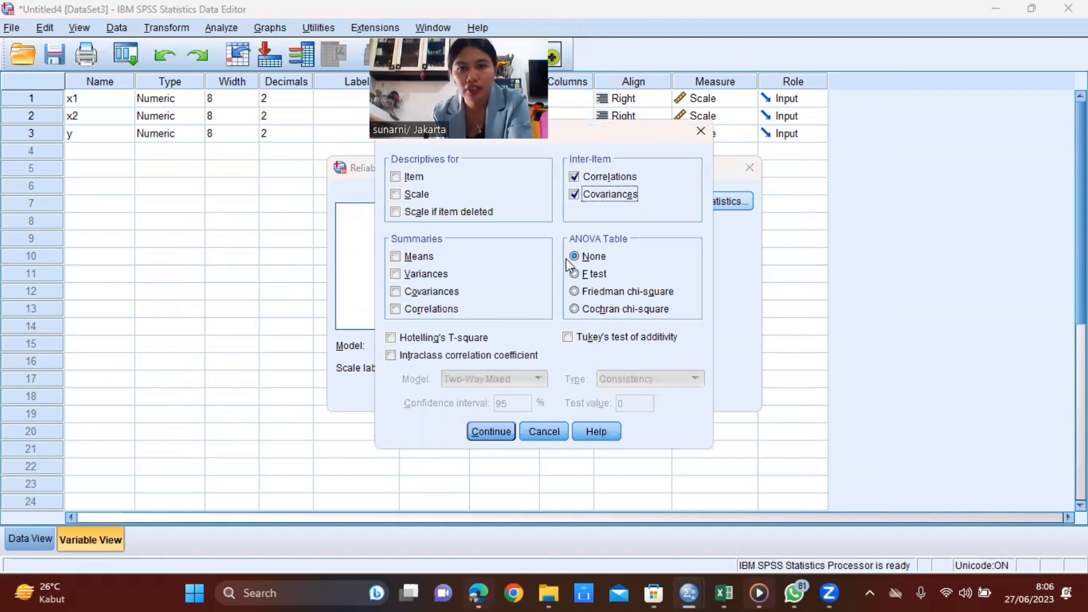
left_click(489, 425)
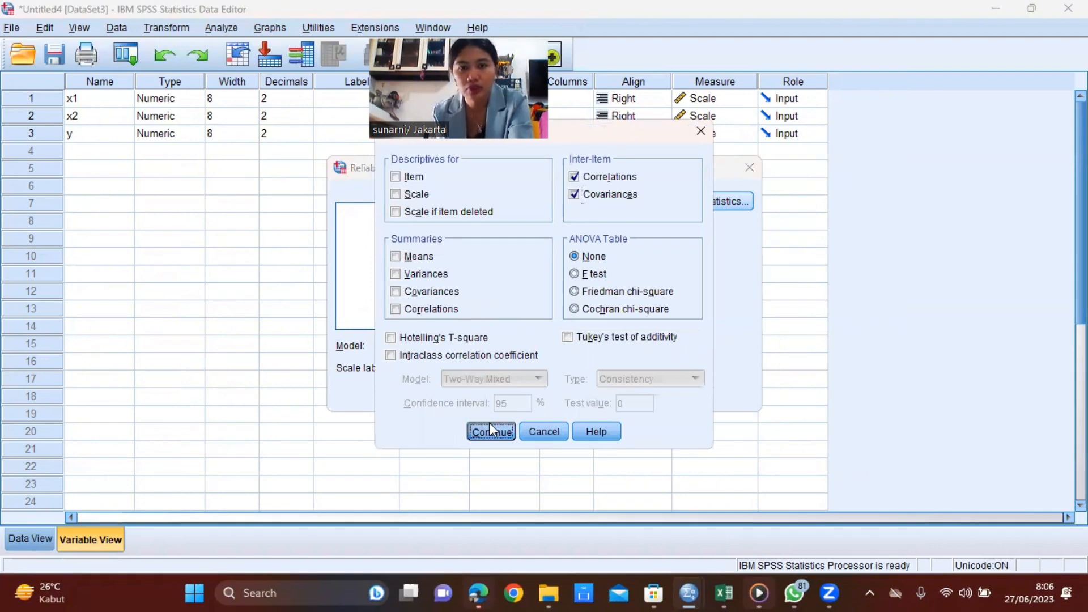
left_click(463, 403)
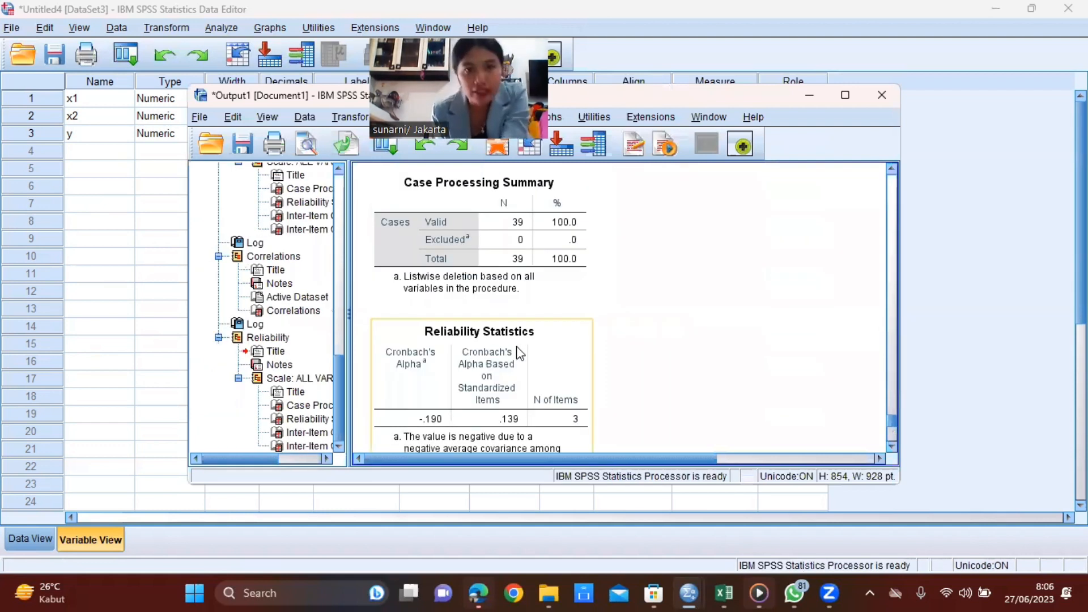
scroll(520, 354, "down", 5)
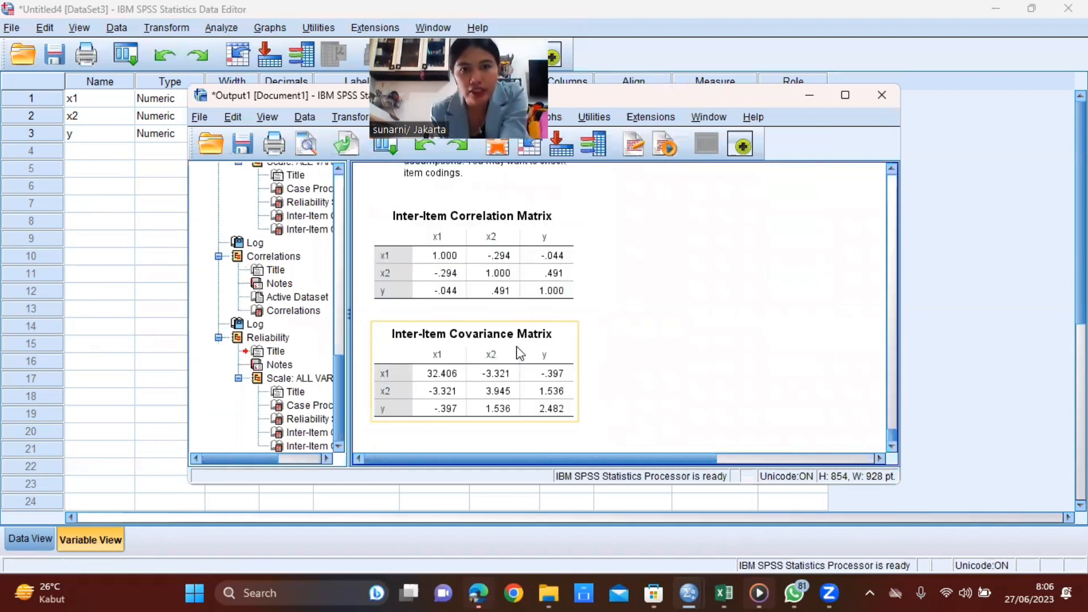
scroll(517, 354, "up", 5)
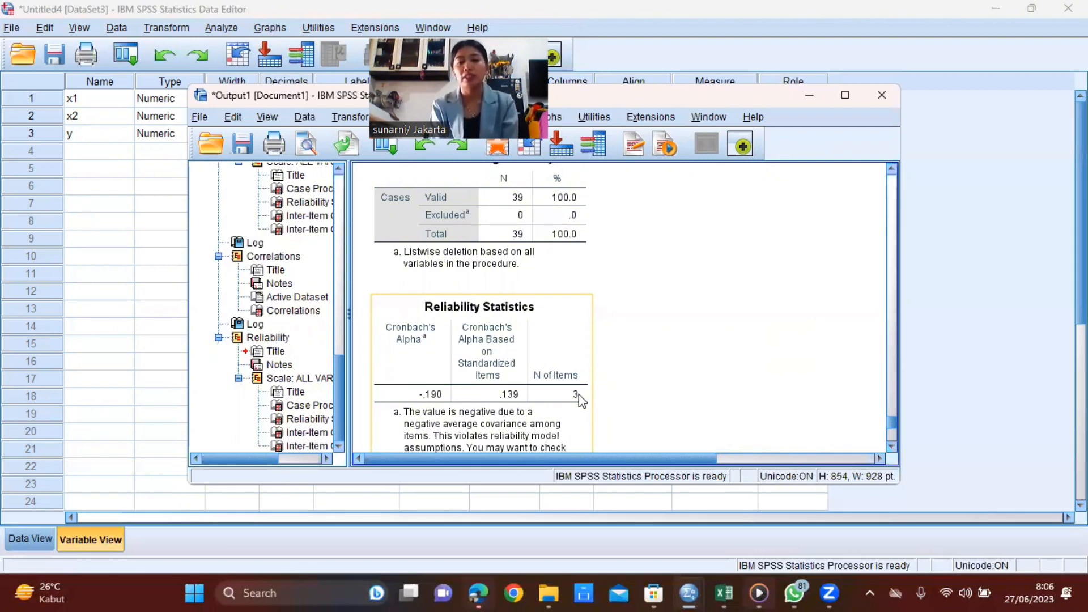
scroll(590, 369, "down", 2)
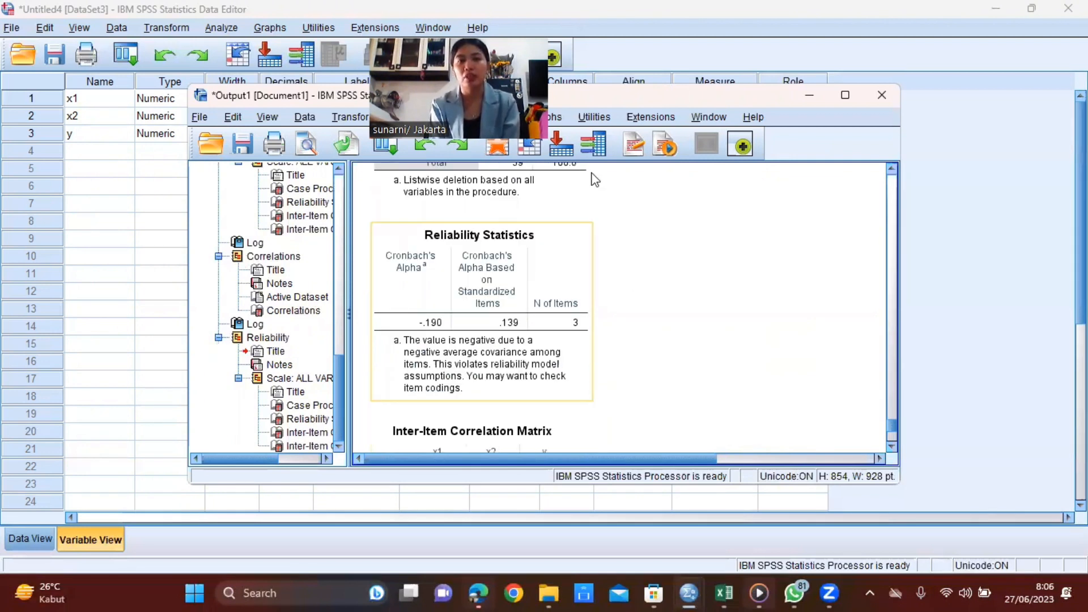